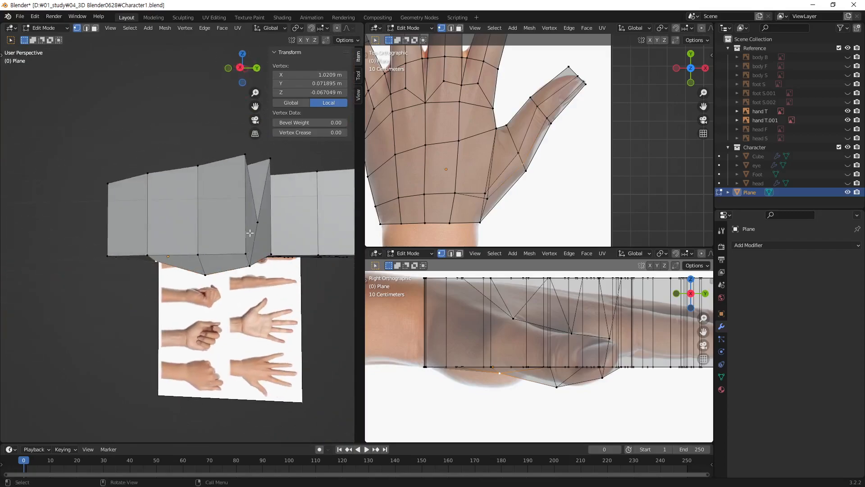
Step: Examine the thumb's side faces and upper edge vertices from several angles
left_click(163, 242)
left_click(158, 208)
left_click(142, 182)
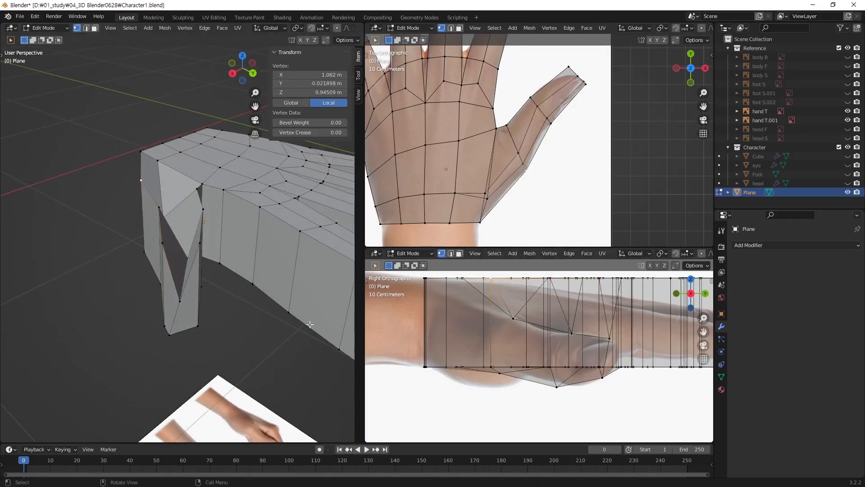
left_click(164, 246)
left_click(159, 212)
left_click(143, 185)
middle_click_drag(176, 245, 275, 314)
middle_click_drag(315, 256, 279, 195)
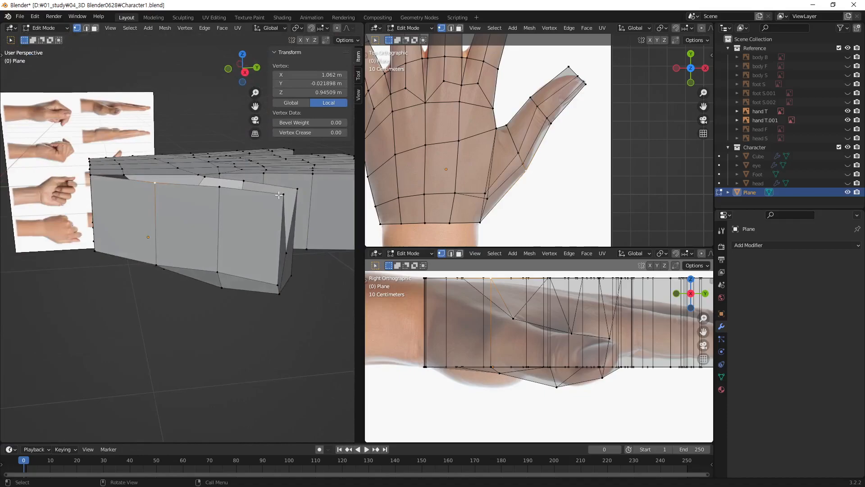
middle_click_drag(116, 190, 290, 230)
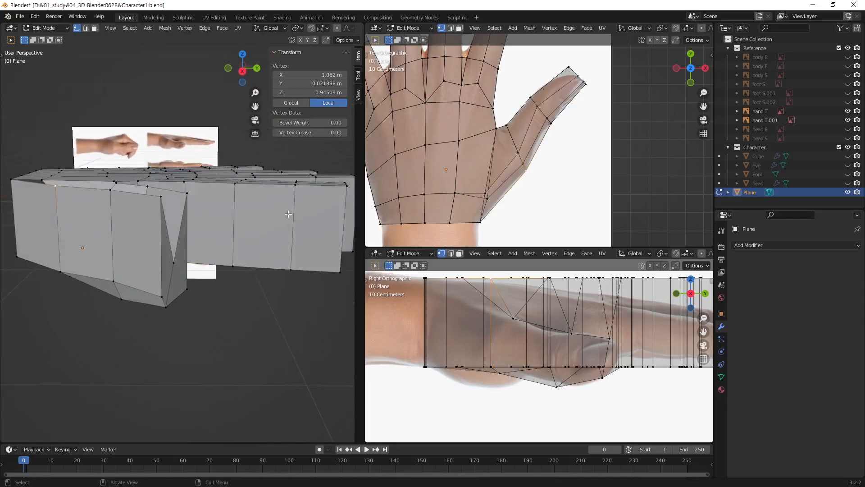
middle_click_drag(179, 249, 95, 213)
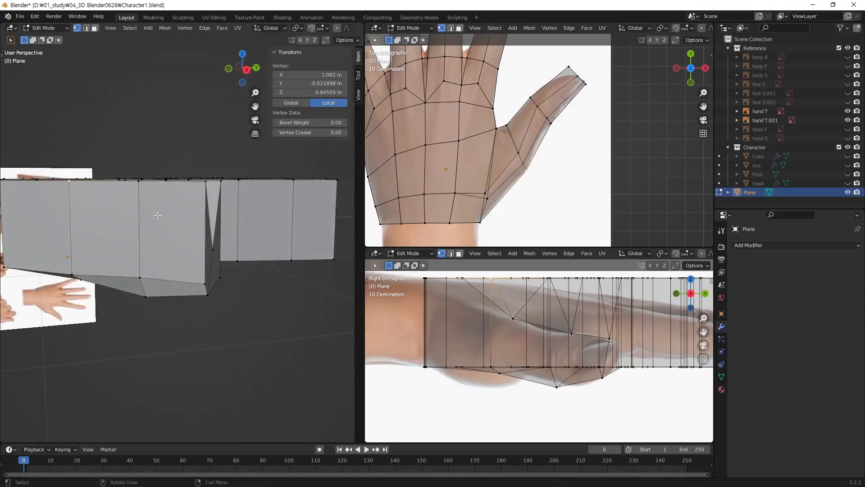
middle_click_drag(263, 235, 146, 237)
mouse_move(188, 212)
middle_mouse_down()
mouse_move(223, 224)
mouse_move(179, 220)
middle_mouse_up()
middle_click_drag(120, 230, 203, 261)
Step: Add one loop cut around the hand's side walls, slid down to about 0.25 m local Z, and clear the selection
key("ctrl+r")
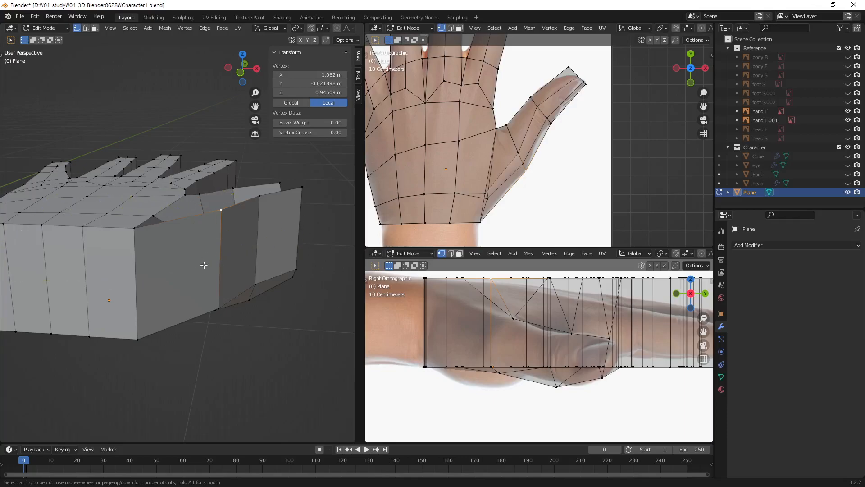
left_click(231, 255)
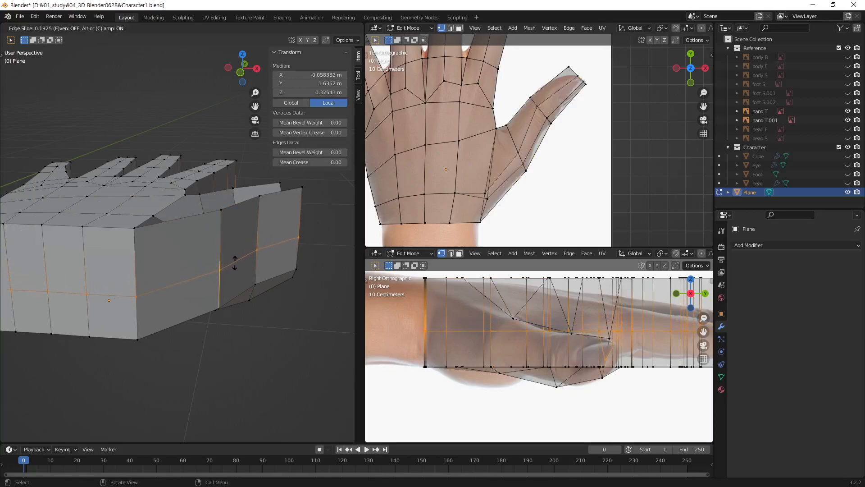
left_click(238, 274)
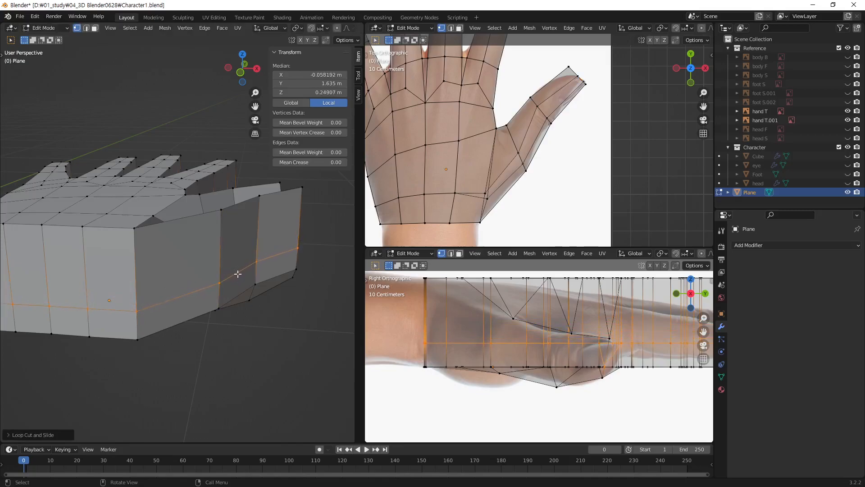
left_click(297, 354)
Step: Move the new loop's thumb-tip vertex inward in the top view to about X 1.83 m, Y 1.16 m
middle_click_drag(306, 224, 191, 214)
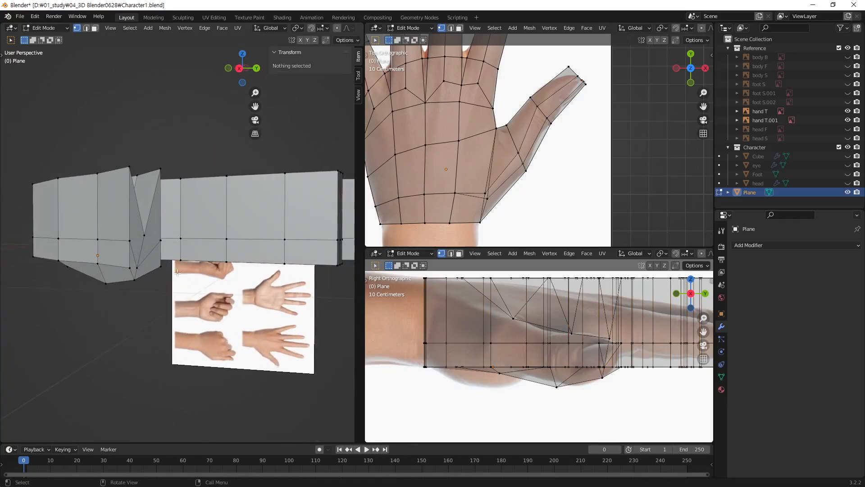
middle_click_drag(297, 312, 179, 260)
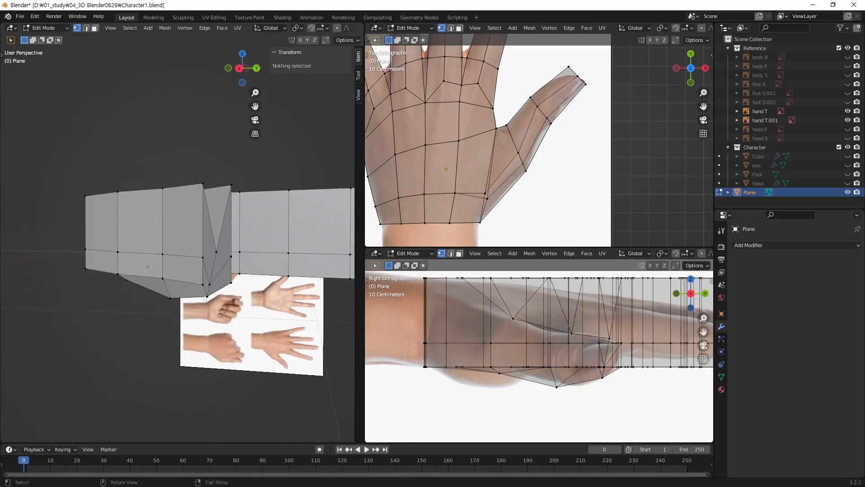
left_click(207, 260)
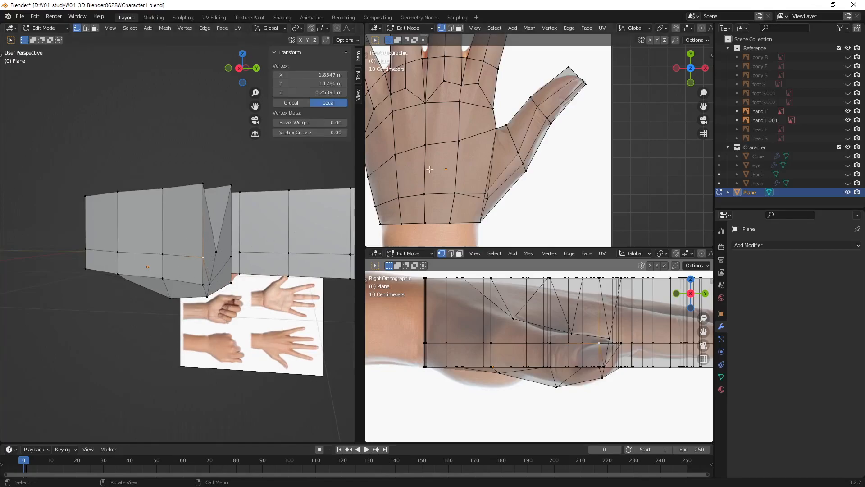
scroll(536, 103, "up", 4)
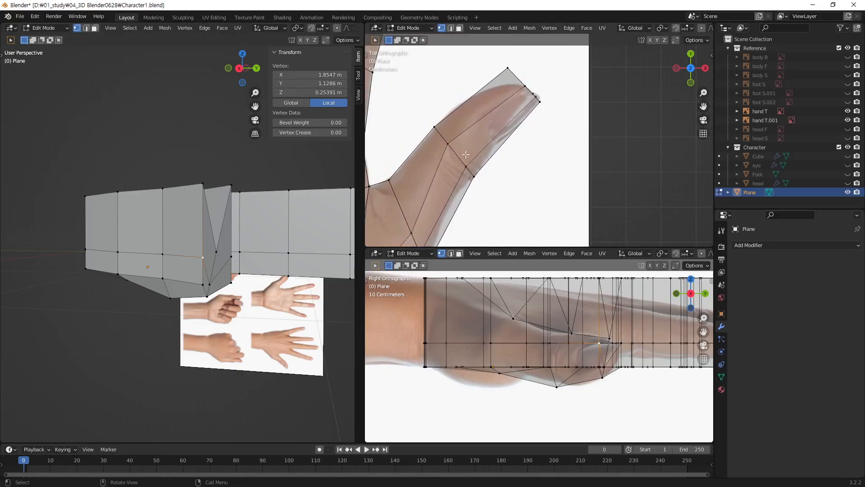
left_click(208, 295)
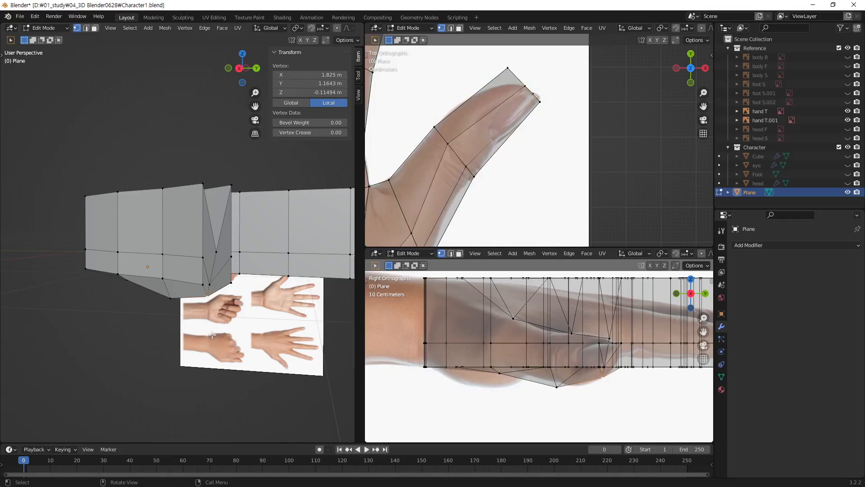
left_click(201, 284)
left_click(202, 261)
key("g")
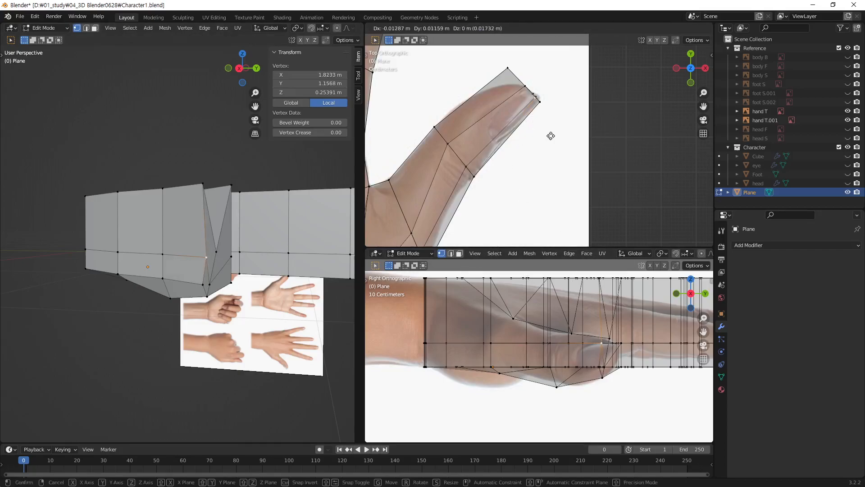
left_click(551, 135)
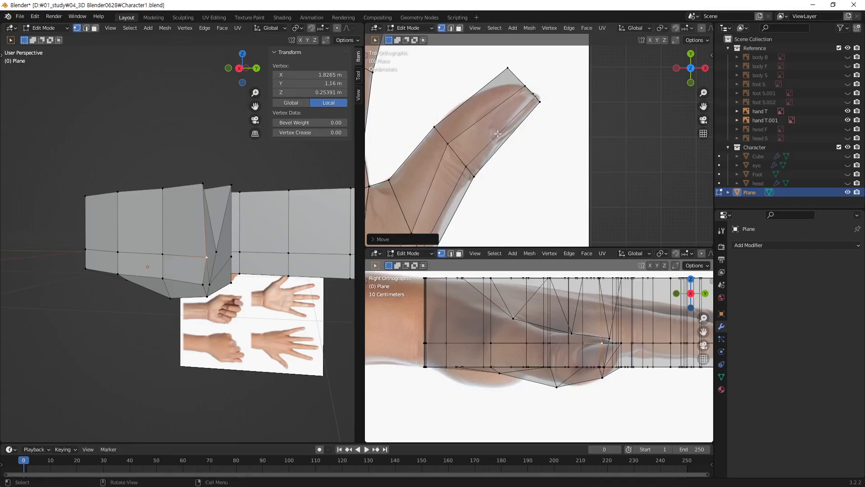
Step: Move the loop's middle thumb vertex to about X 1.34 m, Y 0.68 m and its thumb-base vertex to about X 1.02 m, Y 0.07 m
left_click(182, 256)
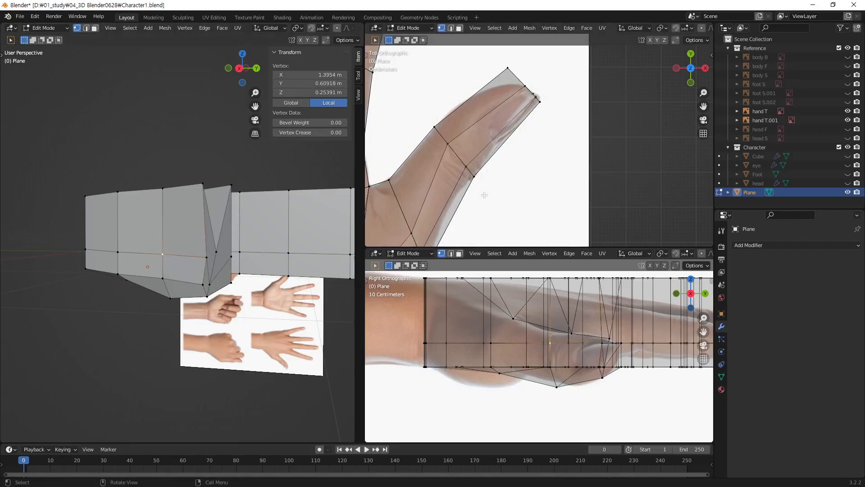
key("g")
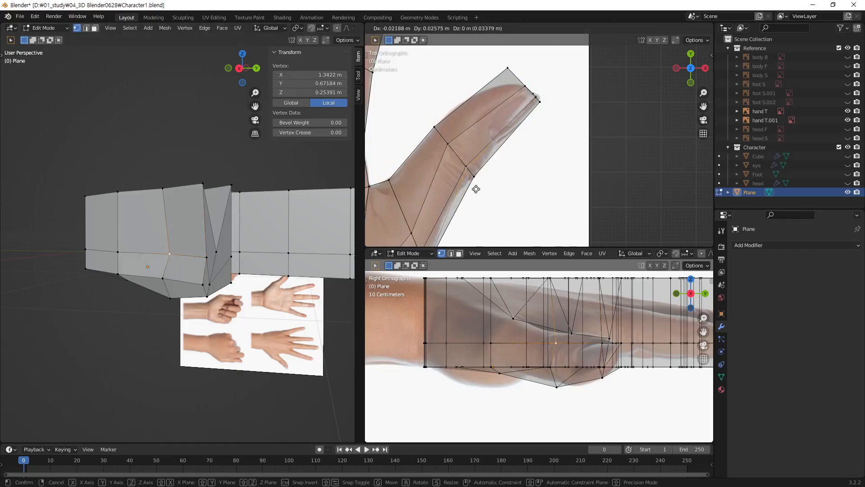
left_click(492, 156)
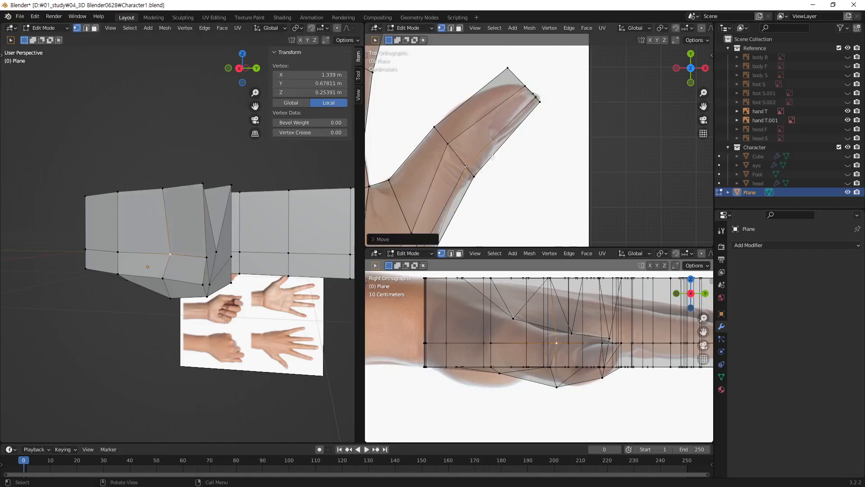
left_click(118, 252)
middle_click_drag(455, 171, 520, 195)
key("KP_7")
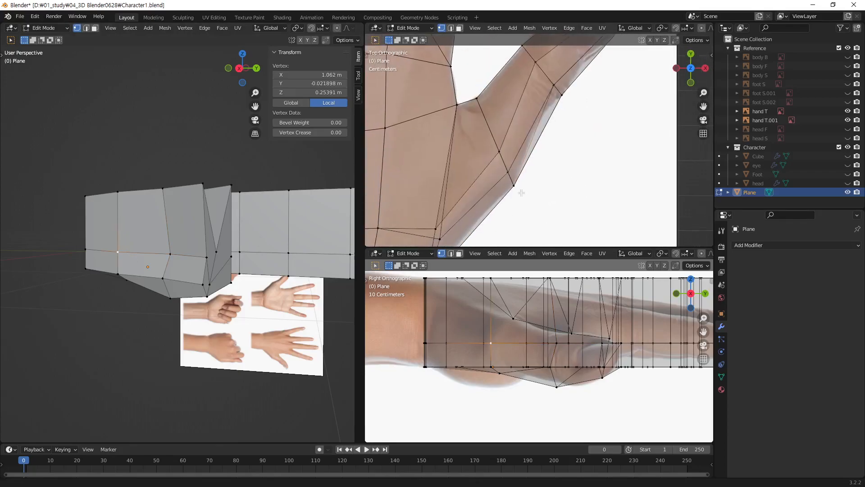
key("g")
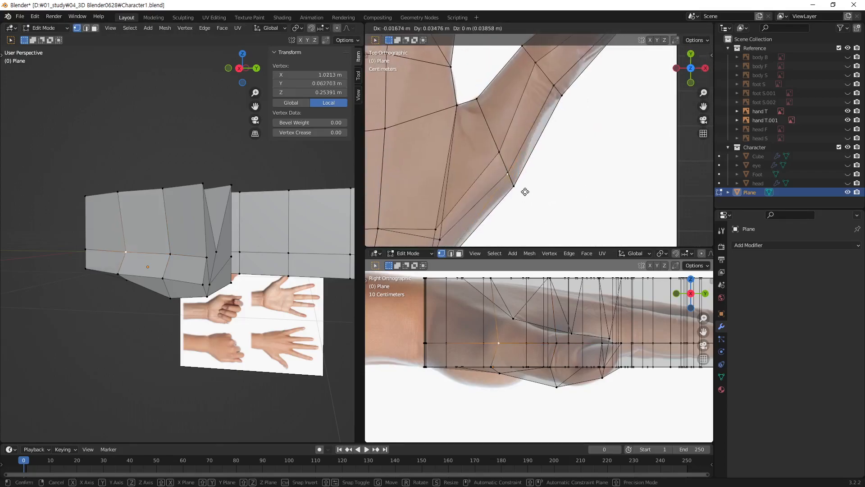
left_click(526, 194)
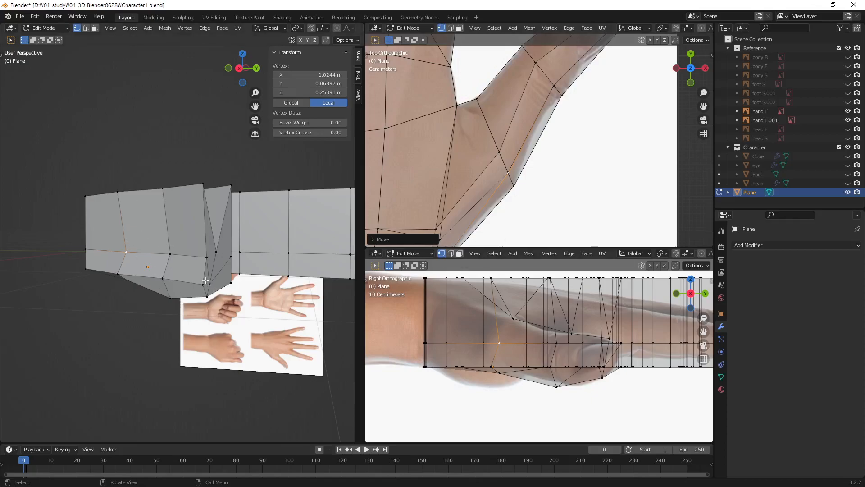
Step: Annotate the thumb's contour lines in the side view and mark the matching mesh vertices with red triangles, circles and squares
middle_click_drag(210, 277, 166, 274)
left_click(141, 181)
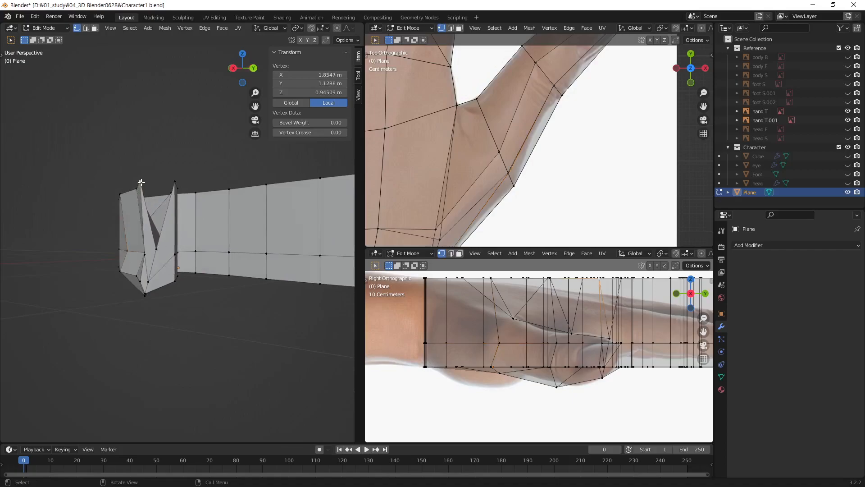
middle_click_drag(157, 219, 185, 233)
scroll(593, 347, "up", 3)
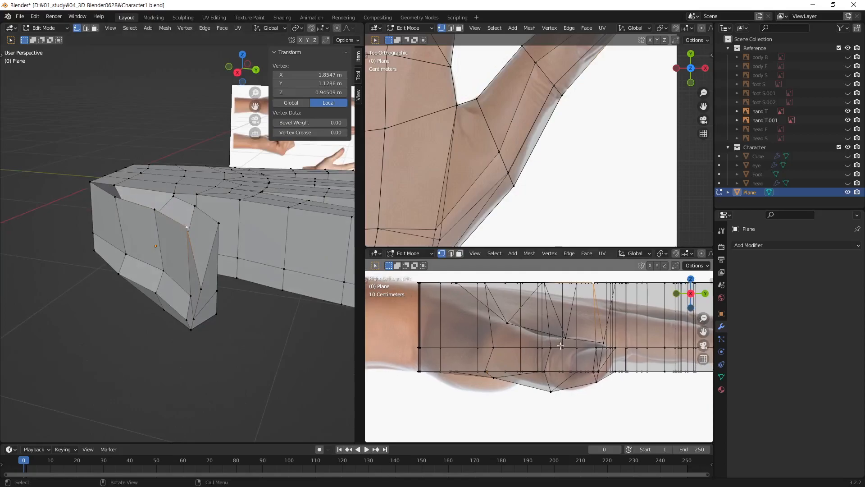
key("d")
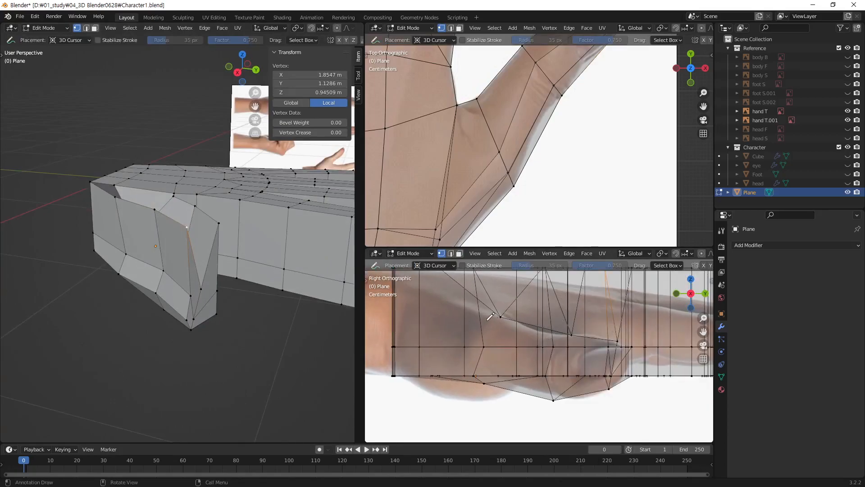
left_click_drag(587, 347, 465, 314)
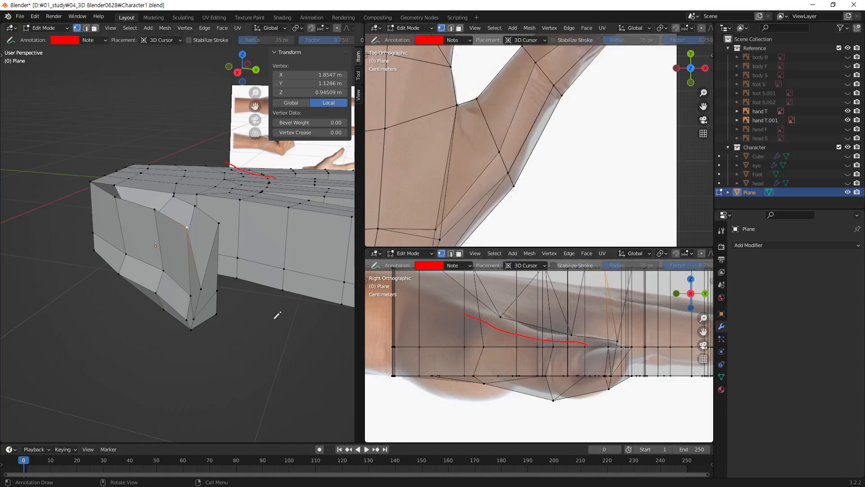
mouse_move(131, 247)
left_mouse_down()
mouse_move(118, 255)
mouse_move(131, 248)
left_mouse_up()
left_click_drag(170, 272, 162, 270)
left_click_drag(584, 355, 444, 317)
mouse_move(186, 225)
left_mouse_down()
mouse_move(144, 218)
mouse_move(154, 208)
mouse_move(118, 197)
left_mouse_up()
mouse_move(594, 344)
left_mouse_down()
mouse_move(585, 363)
mouse_move(591, 354)
left_mouse_up()
mouse_move(188, 315)
left_mouse_down()
mouse_move(184, 323)
mouse_move(193, 319)
left_mouse_up()
mouse_move(155, 288)
left_mouse_down()
mouse_move(148, 299)
mouse_move(161, 293)
left_mouse_up()
mouse_move(121, 269)
left_mouse_down()
mouse_move(111, 280)
mouse_move(125, 277)
left_mouse_up()
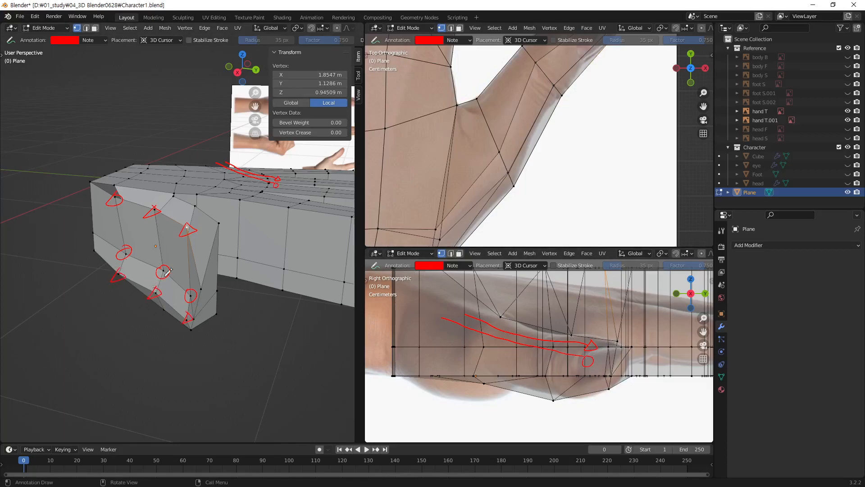
mouse_move(583, 370)
left_mouse_down()
mouse_move(575, 376)
mouse_move(589, 376)
mouse_move(431, 336)
left_mouse_up()
mouse_move(198, 284)
left_mouse_down()
mouse_move(197, 296)
mouse_move(198, 281)
left_mouse_up()
mouse_move(189, 330)
left_mouse_down()
mouse_move(192, 341)
mouse_move(199, 332)
left_mouse_up()
mouse_move(603, 335)
left_mouse_down()
mouse_move(612, 333)
mouse_move(613, 342)
mouse_move(488, 315)
left_mouse_up()
mouse_move(567, 396)
left_mouse_down()
mouse_move(561, 401)
mouse_move(573, 389)
mouse_move(425, 353)
left_mouse_up()
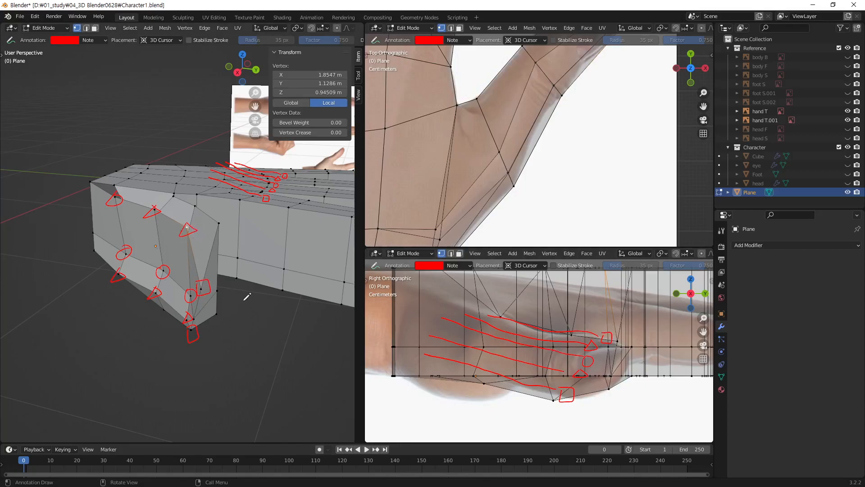
Step: Delete all the red annotations and return to the selection tool
left_click(104, 40)
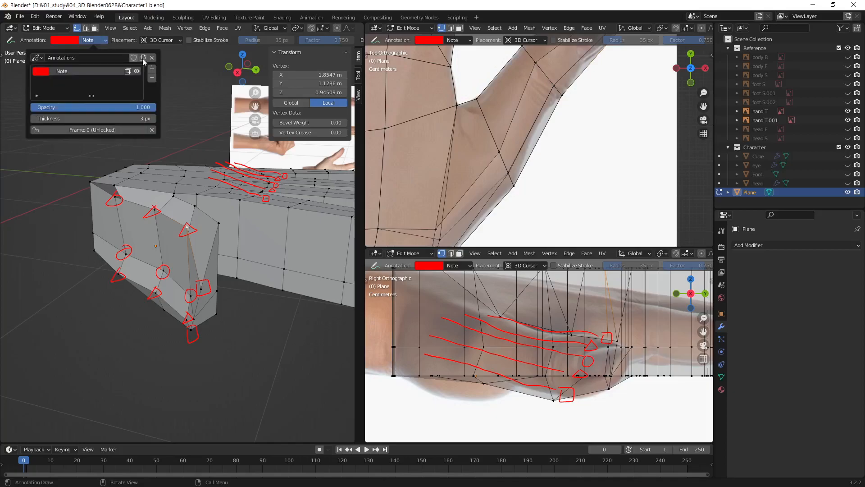
left_click(152, 57)
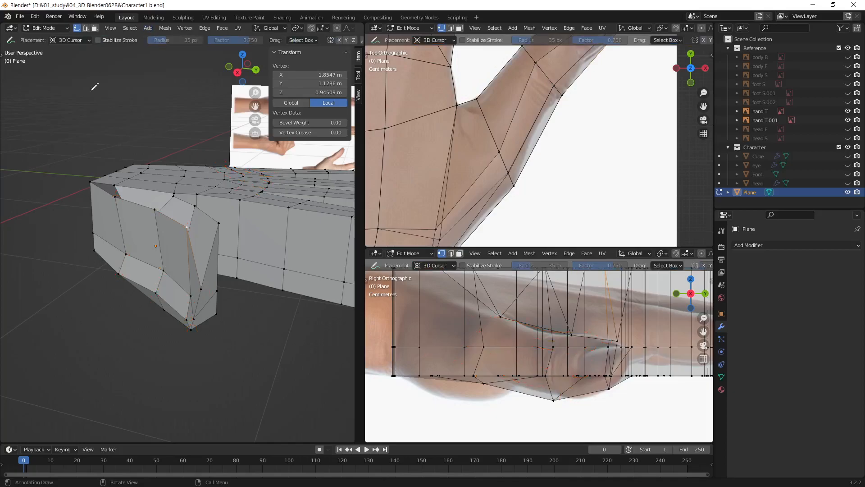
key("w")
middle_click_drag(174, 298, 142, 202)
left_click(134, 192)
middle_click_drag(95, 225, 167, 220)
left_click(183, 208)
middle_click_drag(560, 89, 513, 167, "shift")
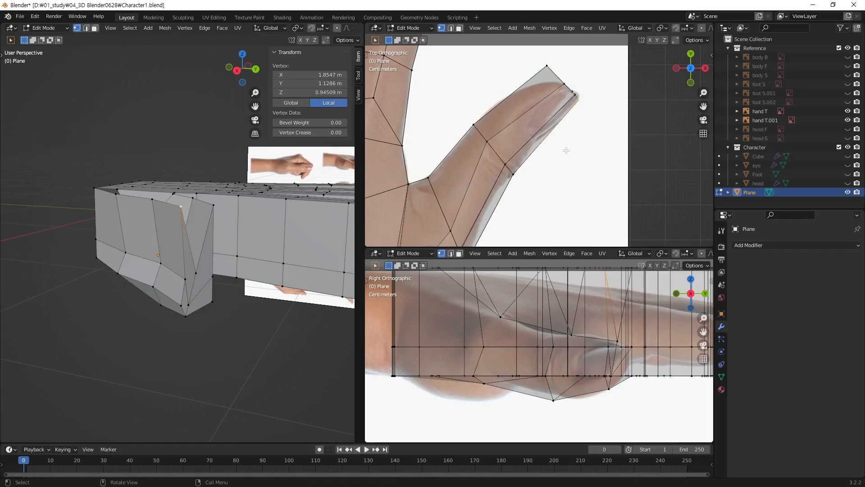
key("g")
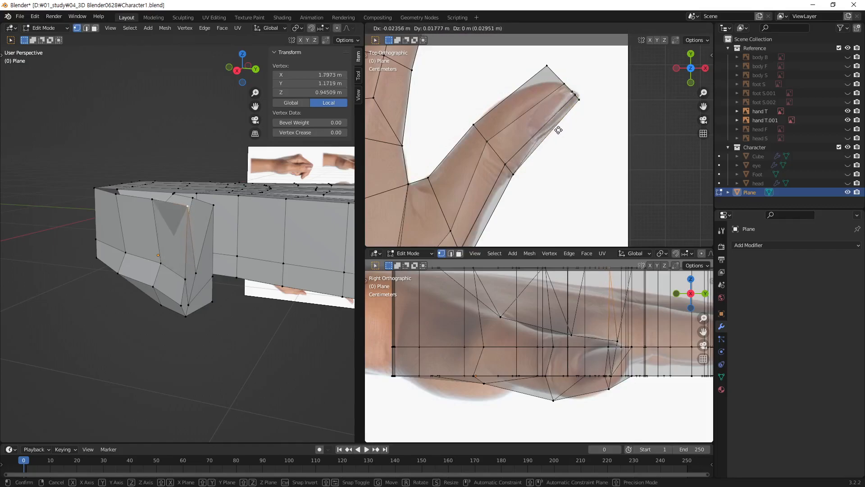
left_click(561, 129)
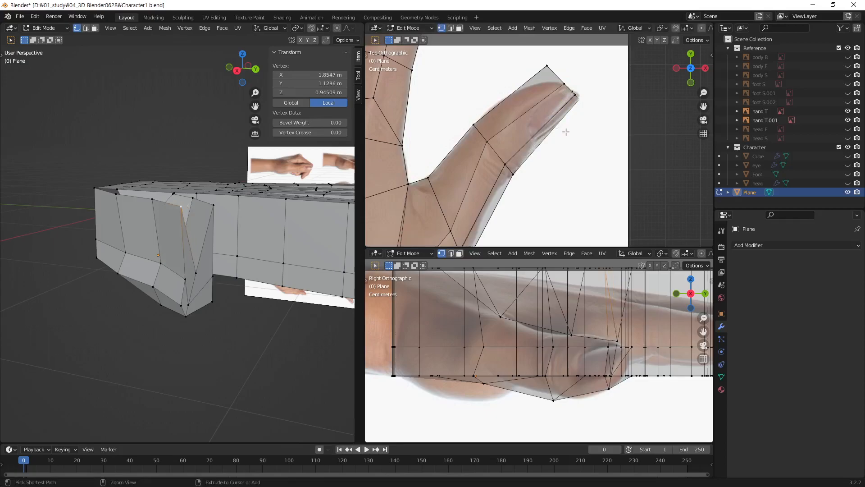
Step: Lower the thumb tip's upper outer vertex about 0.28 m along Z onto the thumb's contour in the side view
middle_click_drag(624, 305, 618, 331, "shift")
key("g")
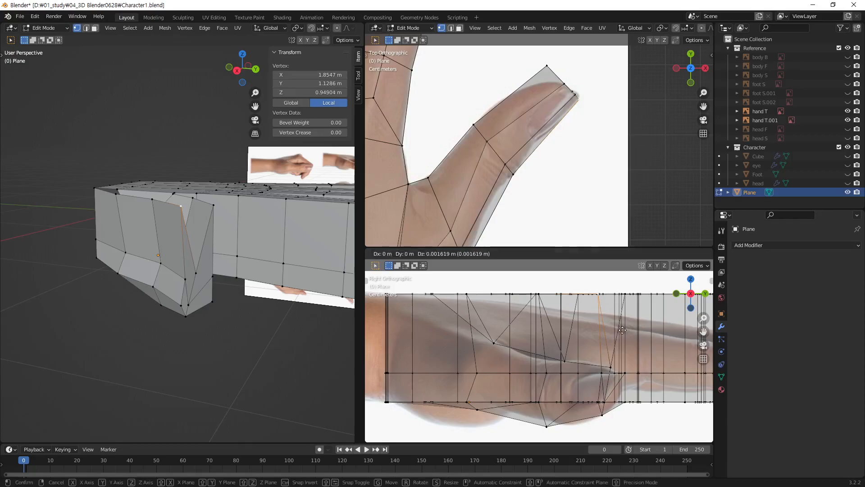
key("z")
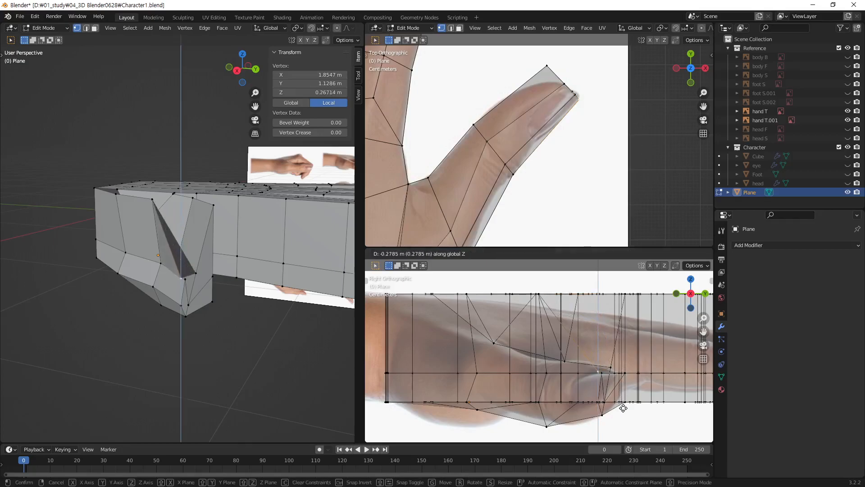
left_click(623, 408)
Step: Lower the upper middle thumb vertex to about Z 0.33 m and the upper thumb-base vertex to about Z 0.52 m along the side-view contour
left_click(154, 202)
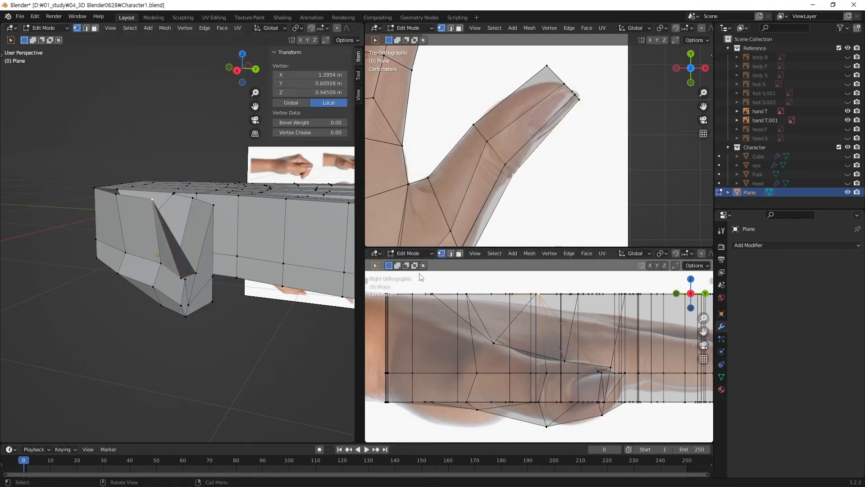
key("g")
key("z")
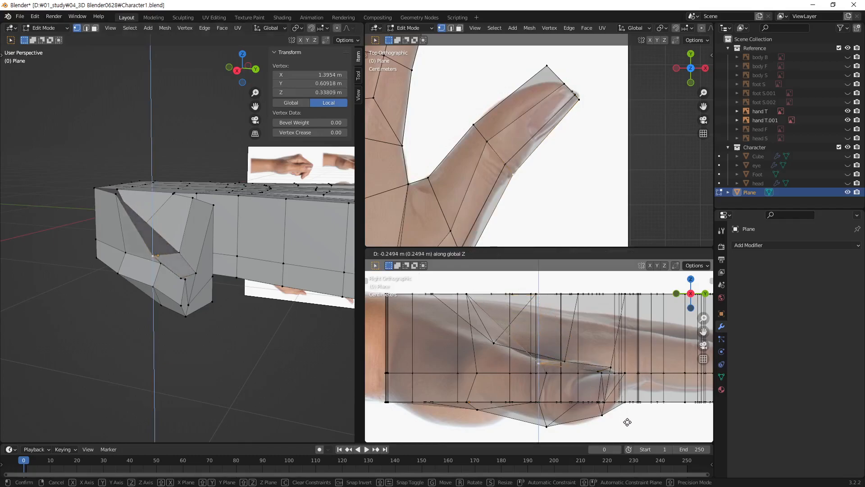
left_click(628, 423)
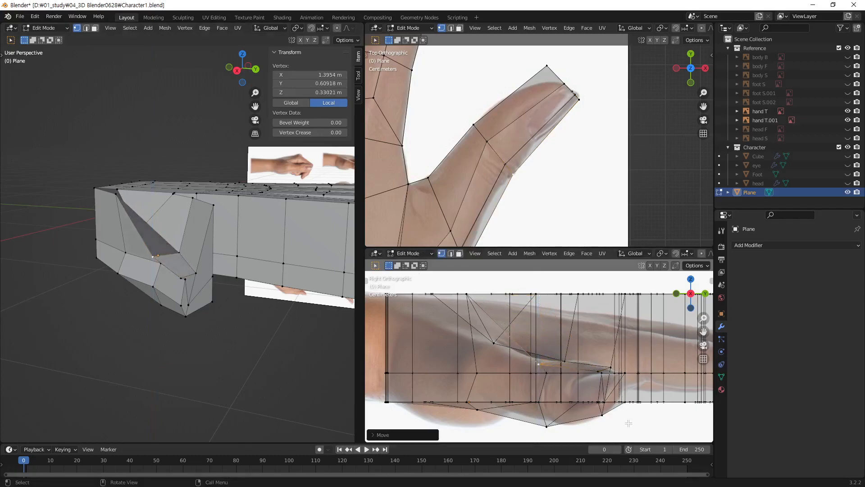
left_click(118, 196)
key("g")
key("z")
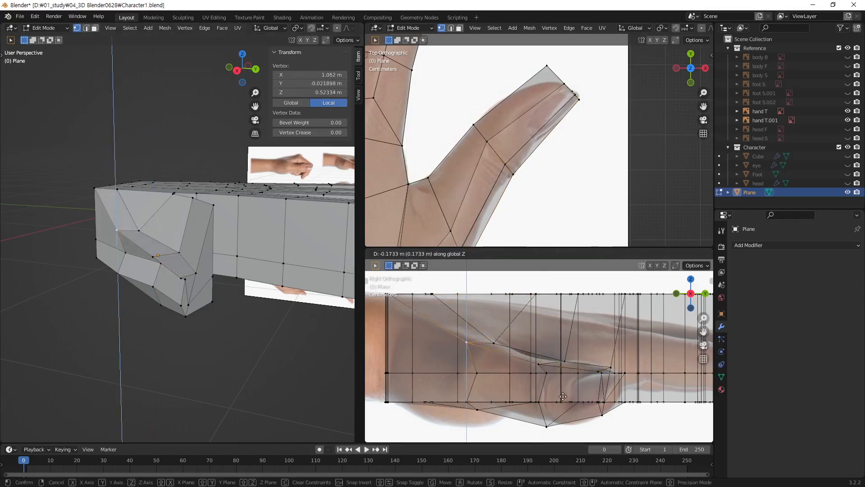
left_click(563, 396)
Step: Move the thumb tip's upper outer vertex inward to about X 1.80 m, Y 1.20 m, Z 0.30 m
middle_click_drag(141, 280, 130, 277)
left_click(154, 266)
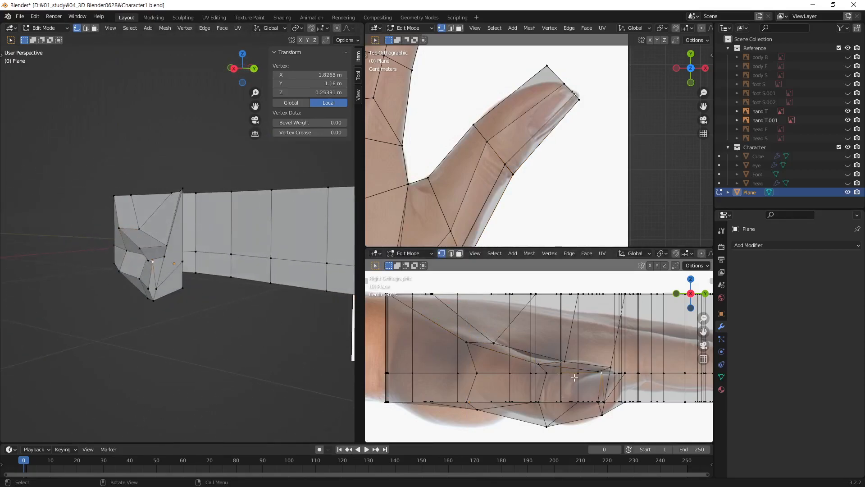
left_click(147, 259)
middle_click_drag(148, 259, 164, 263)
middle_click_drag(185, 238, 156, 269)
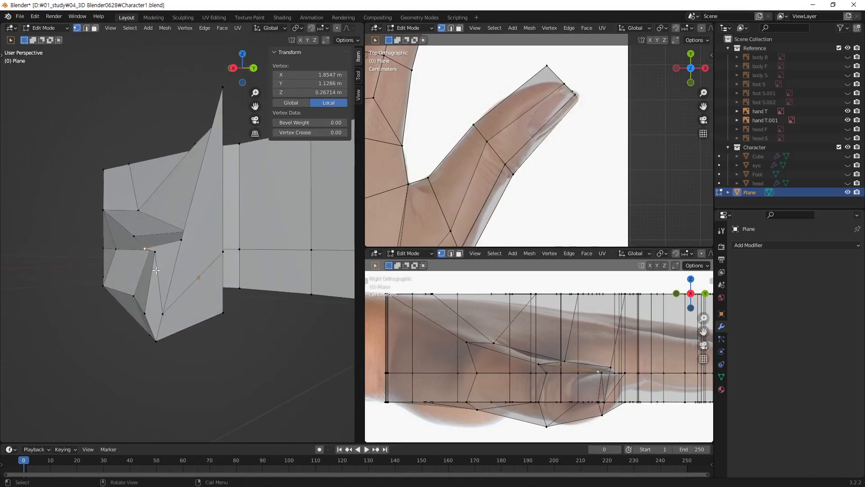
key("g")
left_click(199, 269)
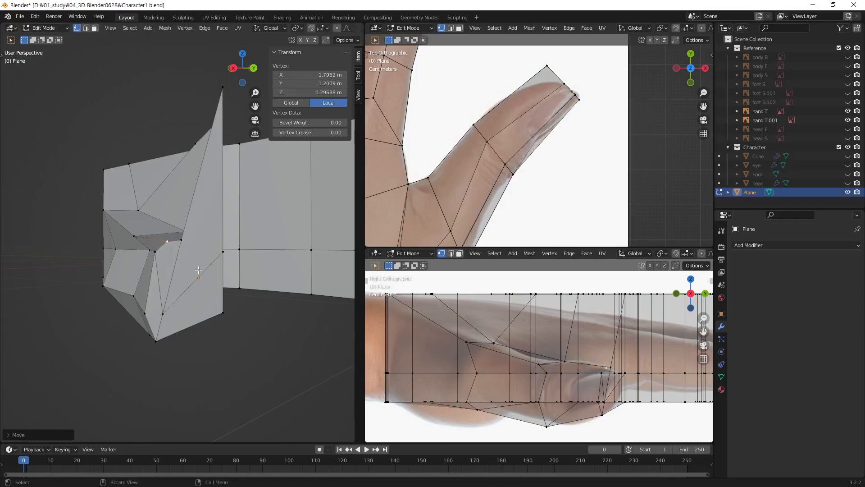
mouse_move(143, 247)
middle_mouse_down()
mouse_move(194, 254)
mouse_move(136, 244)
middle_mouse_up()
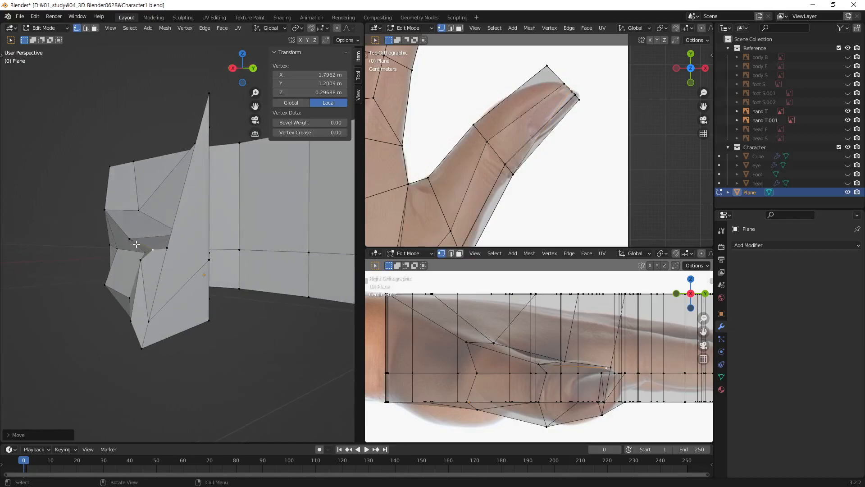
left_click(154, 250)
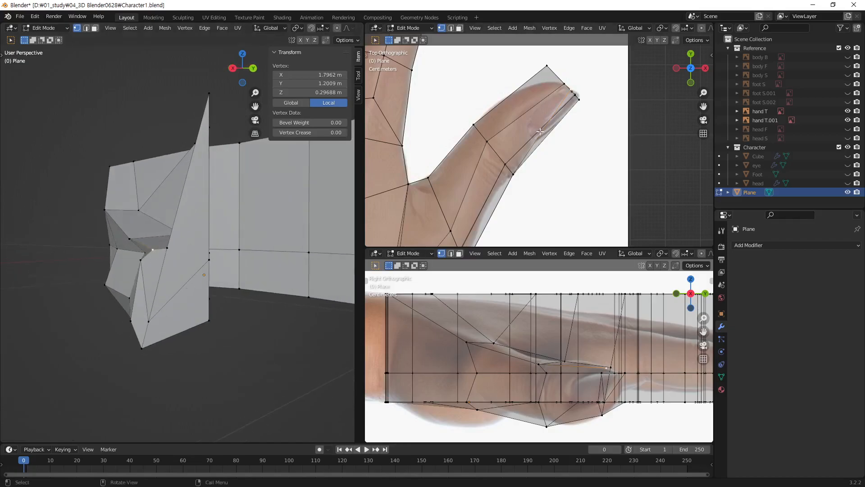
Step: Move the upper middle thumb vertex inward in the top view to about X 1.28 m, Y 0.75 m
middle_click_drag(150, 254, 174, 259)
left_click(162, 247)
key("g")
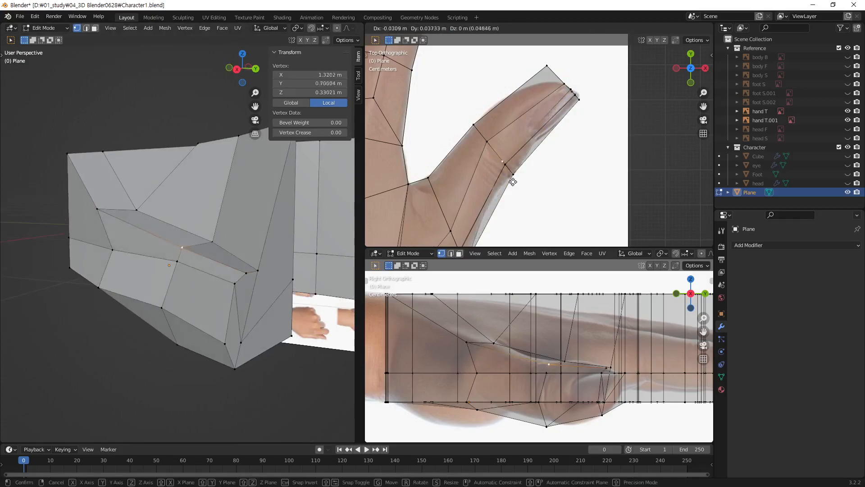
left_click(508, 176)
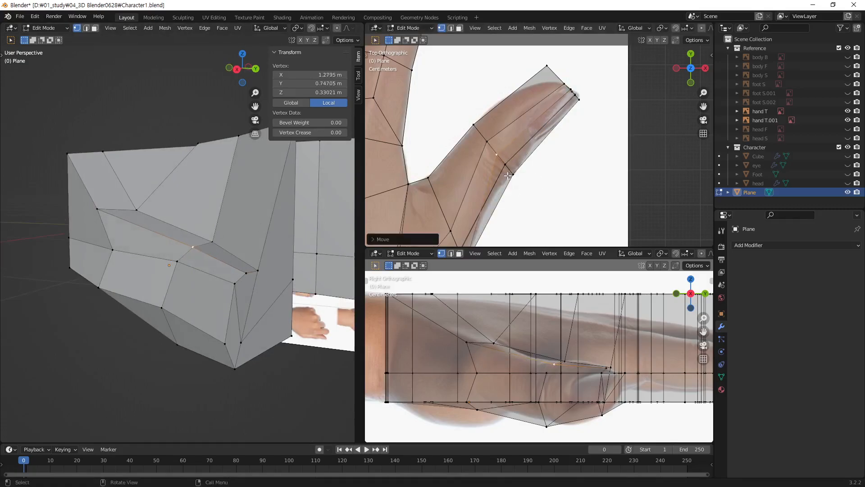
key("g")
left_click(514, 184)
Step: Move the upper thumb-base vertex in the top view to about X 0.99 m, Y 0.13 m and lower it to about Z 0.43 m
left_click(105, 216)
middle_click_drag(494, 218, 535, 156, "shift")
key("g")
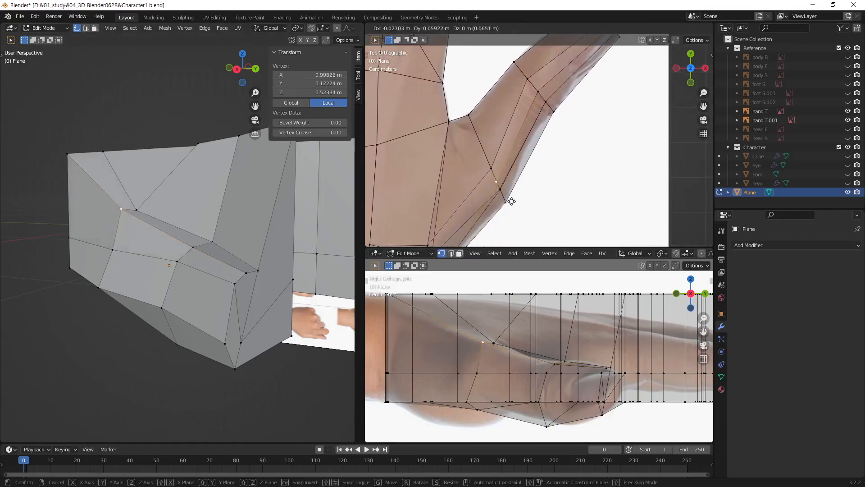
left_click(511, 201)
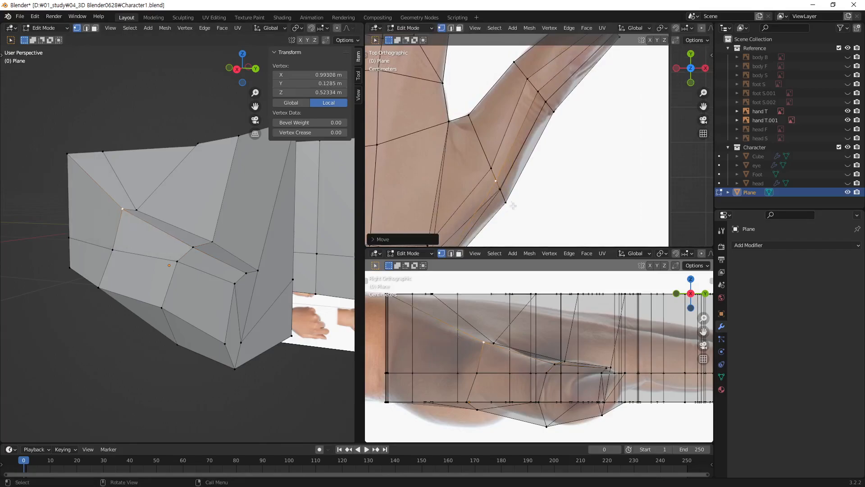
middle_click_drag(251, 149, 146, 243)
left_click(128, 210)
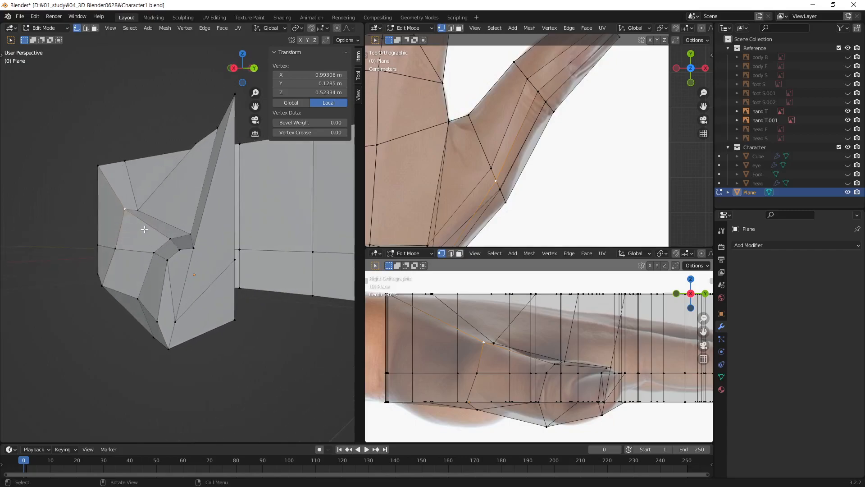
key("g")
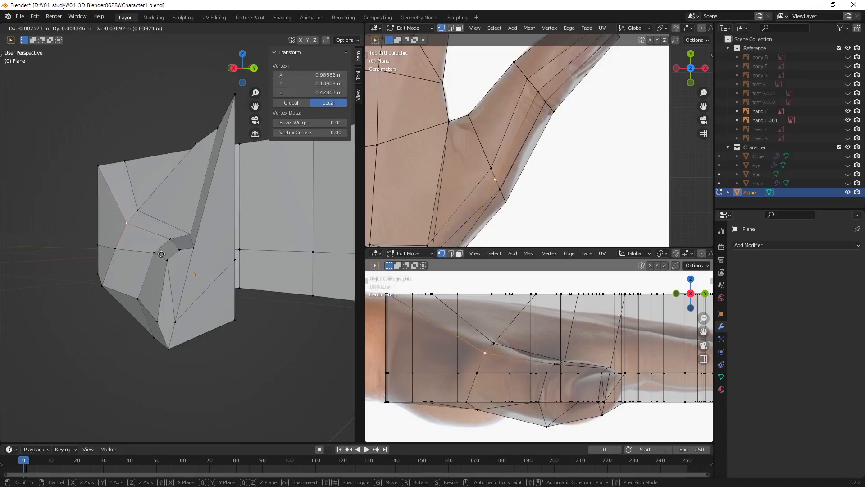
left_click(160, 251)
Step: Try moving the neighbouring palm-side vertex at the thumb base to about X 0.93 m, Y 0.26 m, Z 0.52 m
left_click(143, 214)
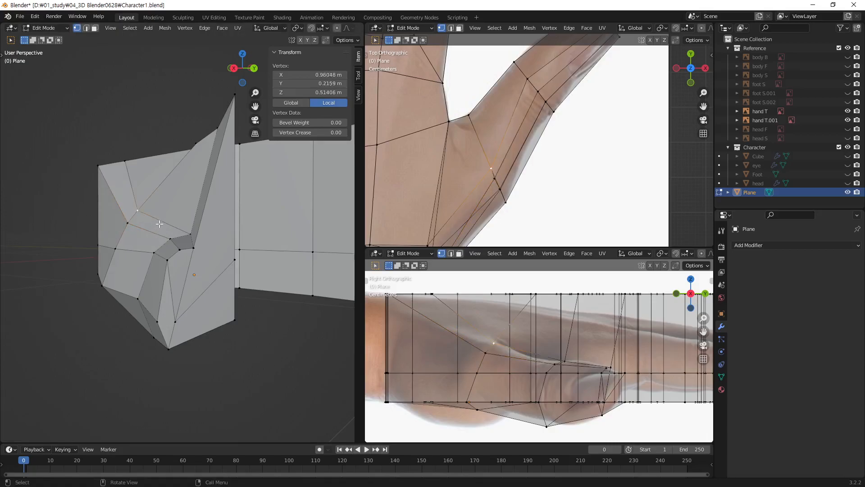
key("g")
left_click(167, 222)
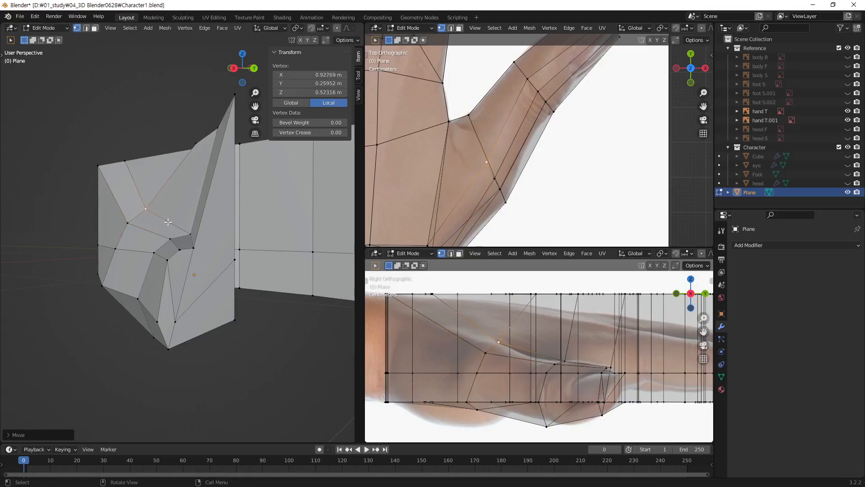
mouse_move(193, 232)
middle_mouse_down()
mouse_move(218, 258)
mouse_move(251, 204)
mouse_move(207, 235)
middle_mouse_up()
scroll(207, 235, "up", 1)
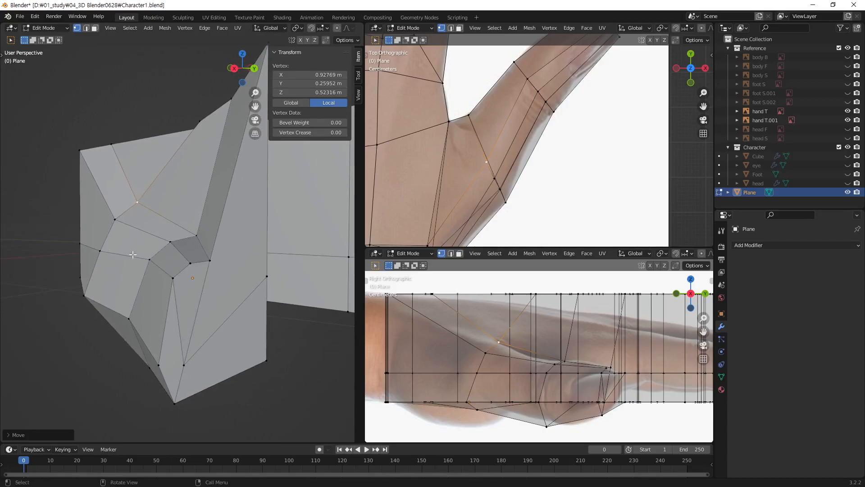
key("ctrl+z")
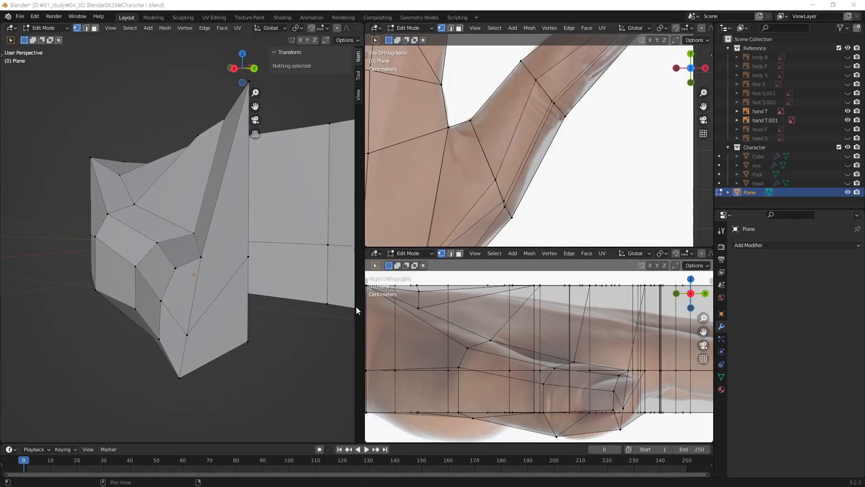
Step: Select the palm and finger geometry through the mesh and hide it, leaving the thumb for editing
mouse_move(263, 273)
middle_mouse_down()
mouse_move(228, 266)
mouse_move(305, 242)
mouse_move(269, 267)
mouse_move(247, 267)
mouse_move(275, 262)
middle_mouse_up()
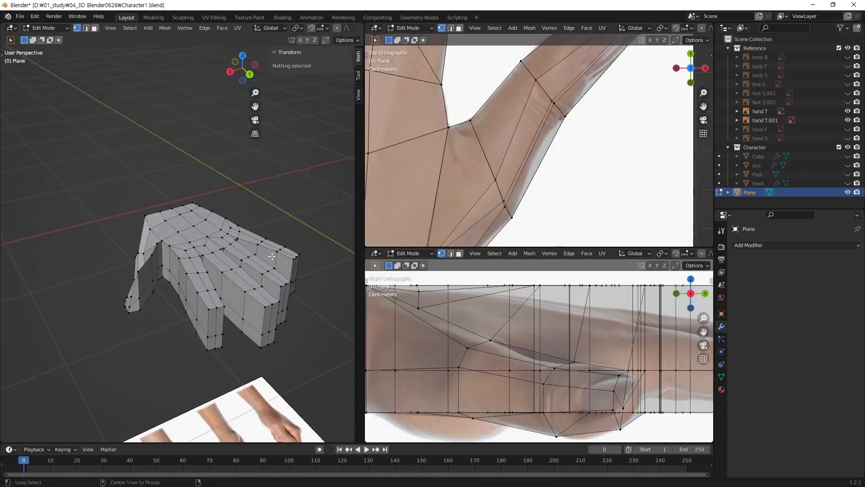
key("alt+z")
left_click_drag(166, 199, 323, 352)
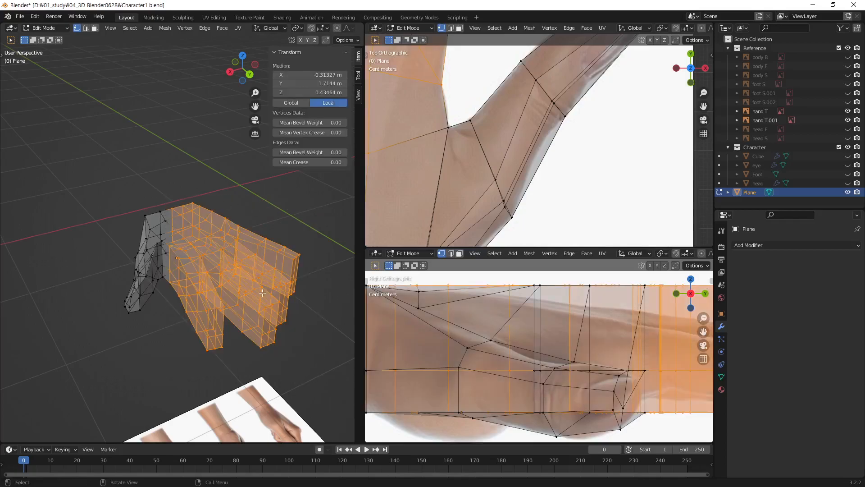
key("h")
middle_click_drag(256, 280, 172, 243)
key("alt+z")
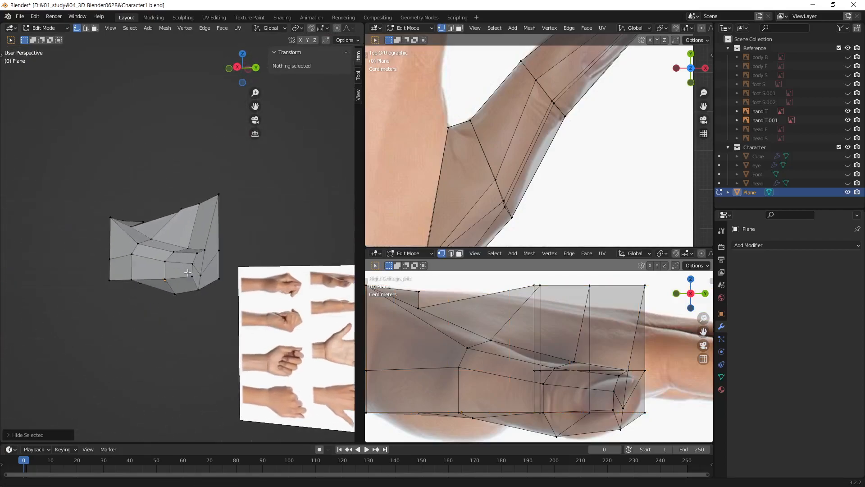
Step: Annotate the thumb tip with a red centre line, a dashed curve for its rounded outline, and circles around the three end vertices
scroll(174, 243, "up", 4)
middle_click_drag(220, 265, 197, 297)
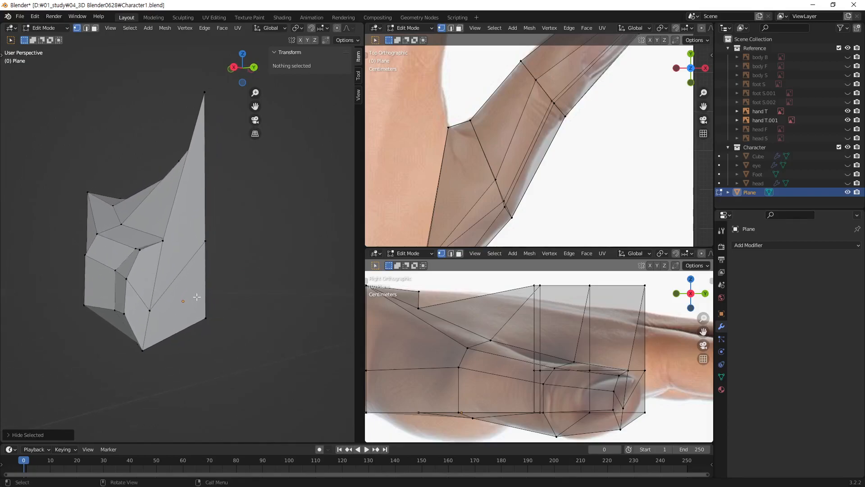
left_click(154, 310)
key("shift+space")
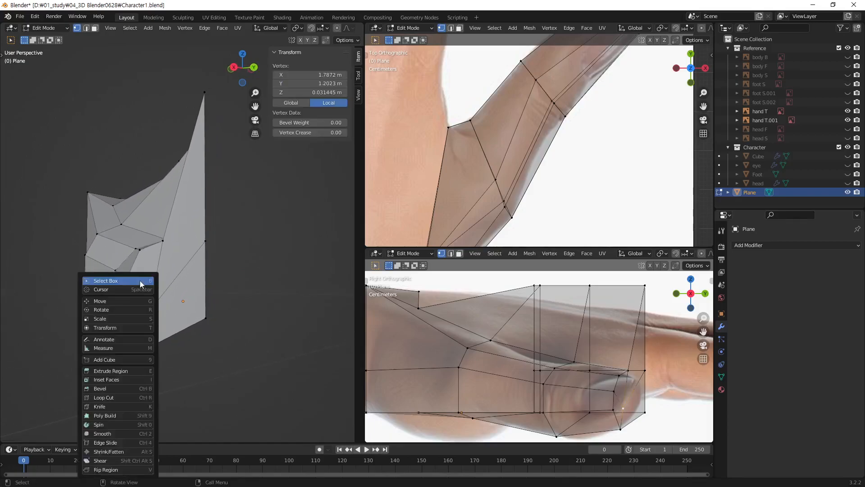
key("d")
left_click_drag(127, 282, 182, 293)
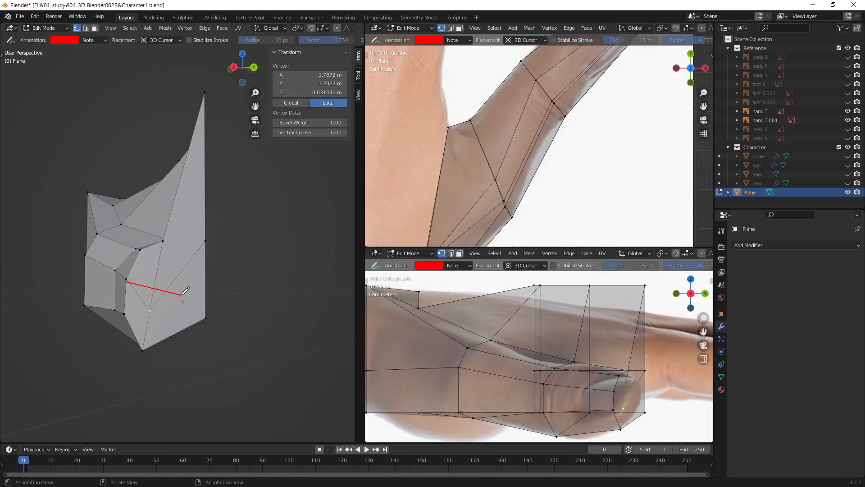
left_click_drag(168, 244, 183, 295)
left_click_drag(143, 349, 180, 306)
mouse_move(212, 226)
left_mouse_down()
mouse_move(197, 253)
mouse_move(229, 257)
left_mouse_up()
left_click_drag(211, 310, 217, 334)
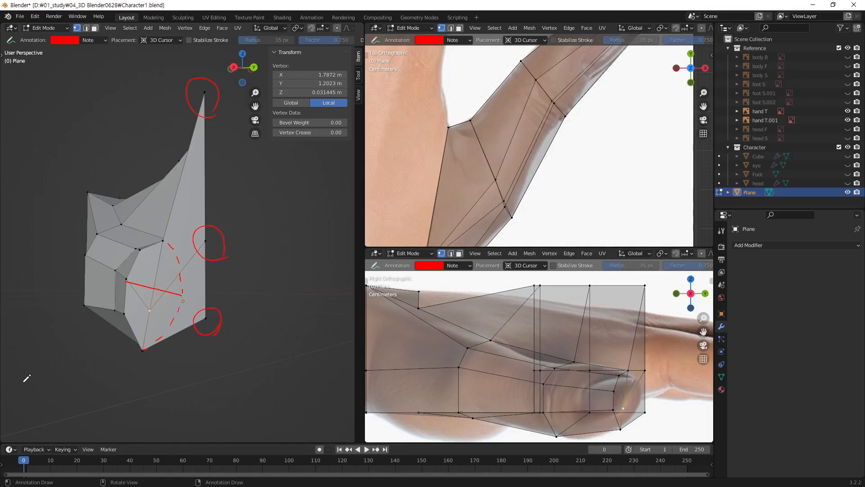
Step: Delete the red annotations on the thumb tip and return to the selection tool
left_click(105, 40)
left_click(154, 58)
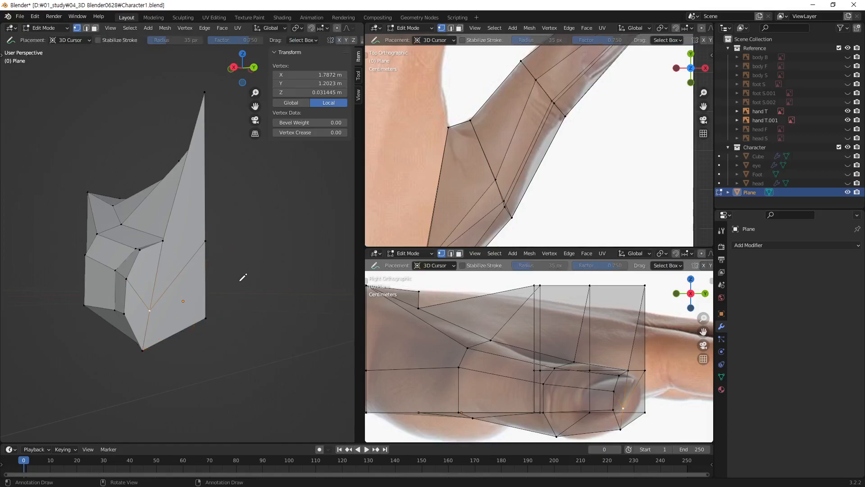
key("w")
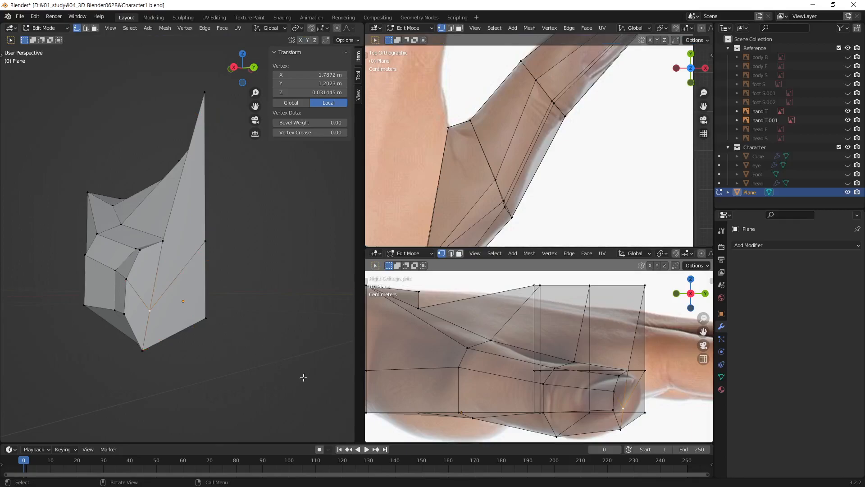
Step: Lower the bottom end vertex of the thumb tip along Z to about -0.24 m
left_click(204, 318)
middle_click_drag(563, 138, 474, 225, "shift")
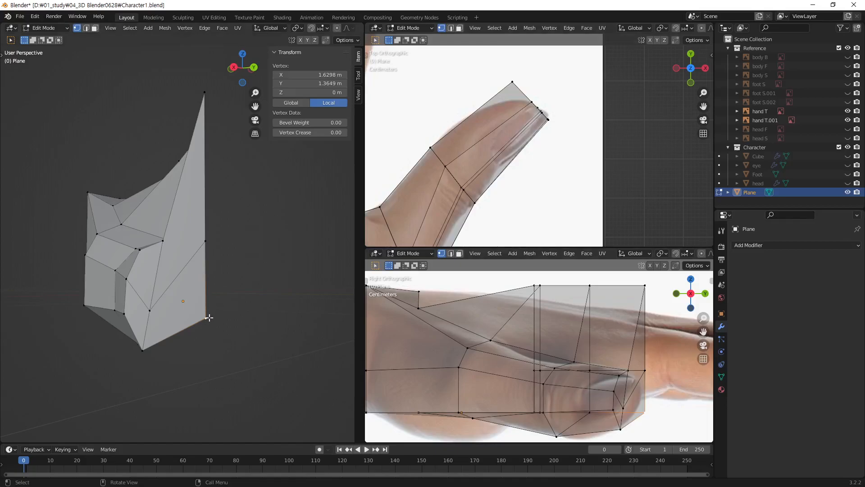
key("g")
key("z")
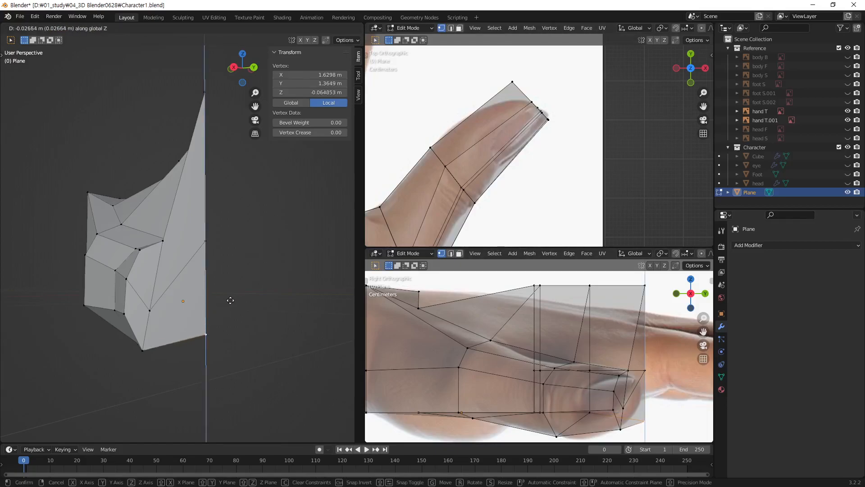
left_click(225, 311)
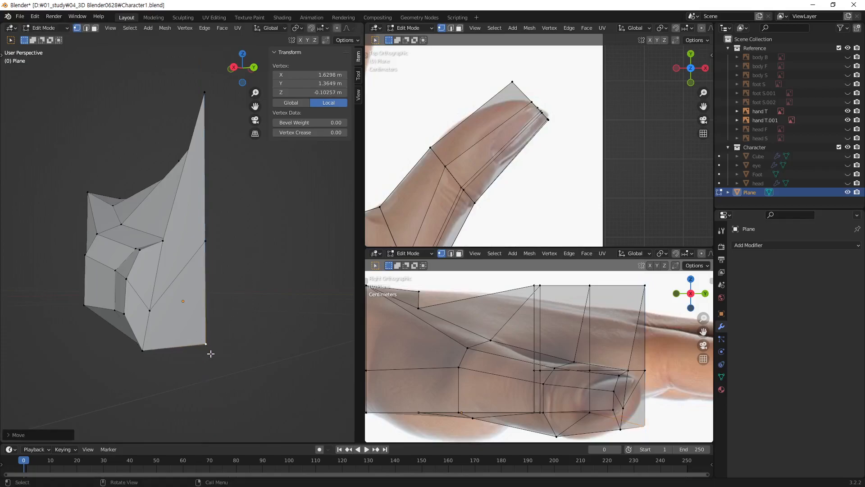
key("g")
key("z")
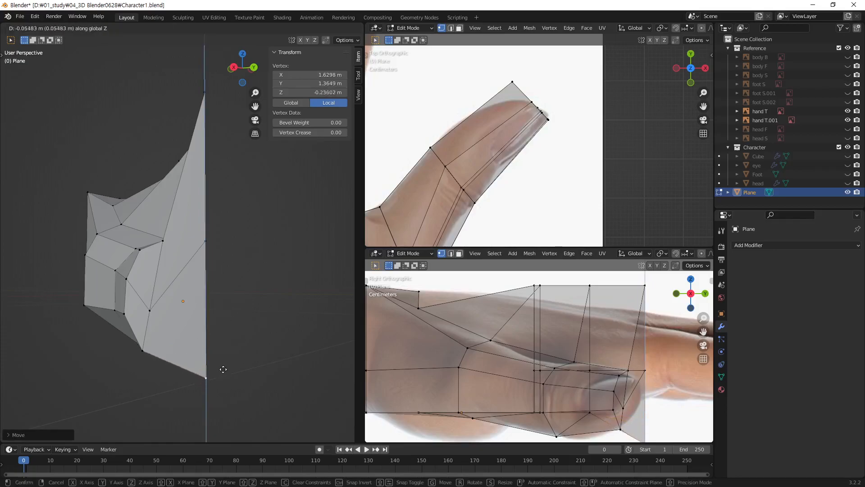
left_click(223, 367)
Step: Slide the middle vertex of the thumb tip's end up along its edge to about Z 0.12 m
left_click(150, 310)
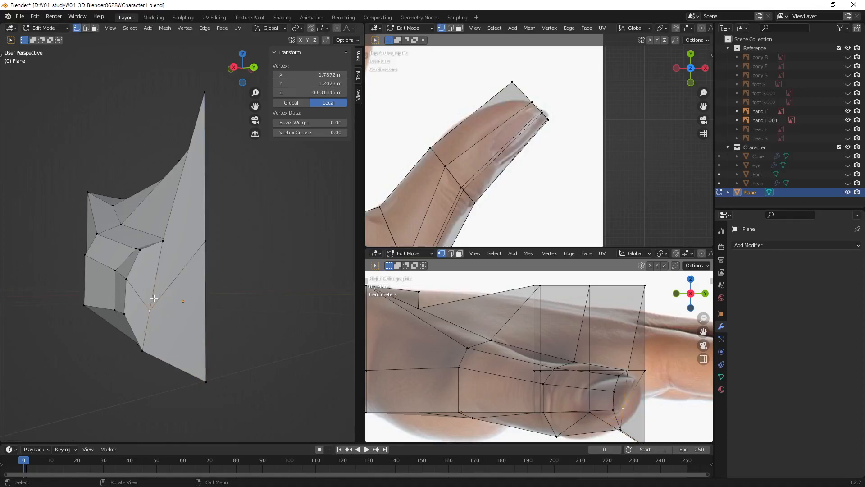
key("g")
key("g")
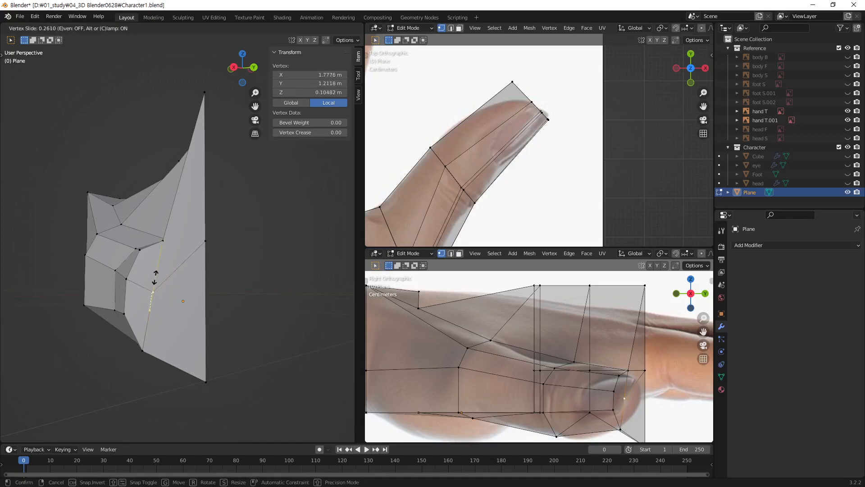
left_click(156, 274)
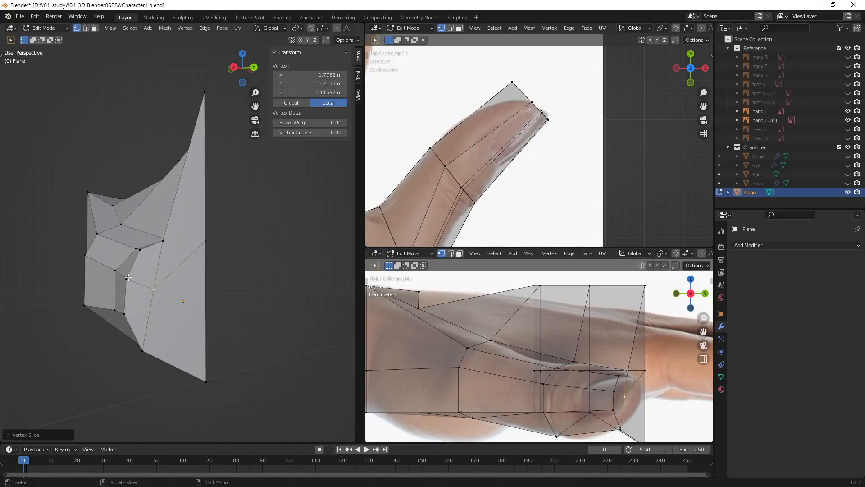
Step: Slide the middle vertex on the outer edge of the thumb tip down along its edge to about Z 0.04 m
left_click(206, 241)
key("shift+v")
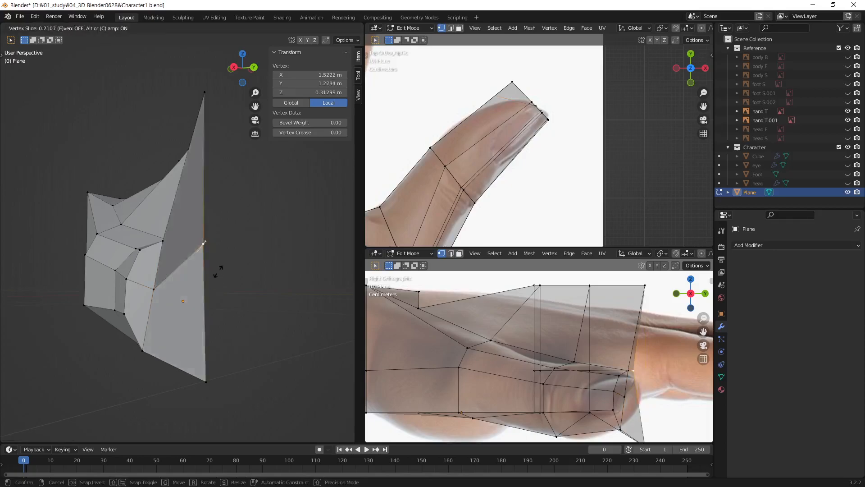
left_click(219, 336)
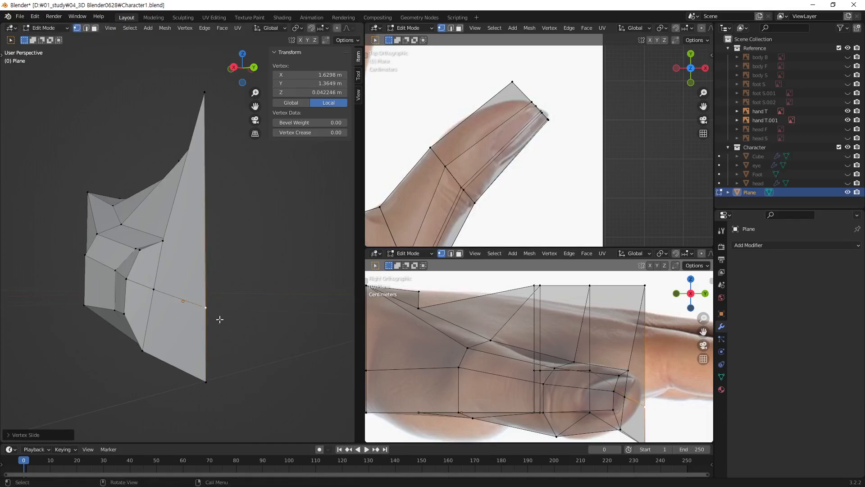
Step: Annotate the thumb tip's outer side with a red rounded outline and circle the target positions of its upper and lower corners
left_click(206, 92)
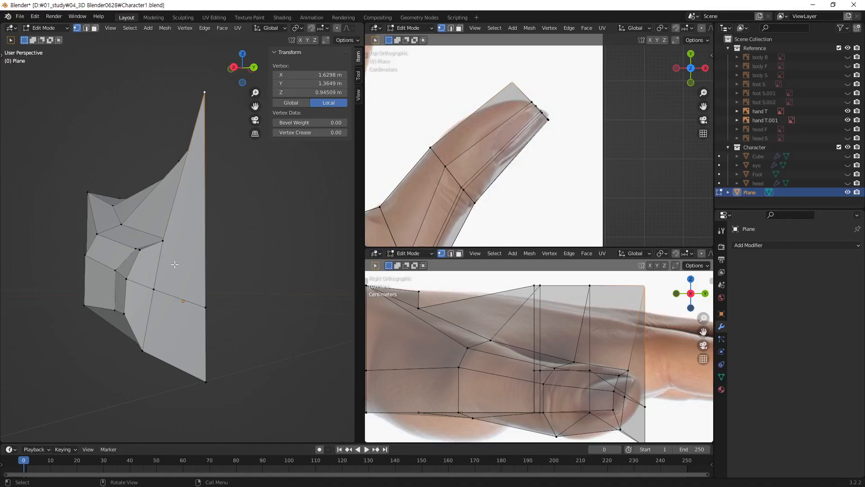
key("shift+space")
key("d")
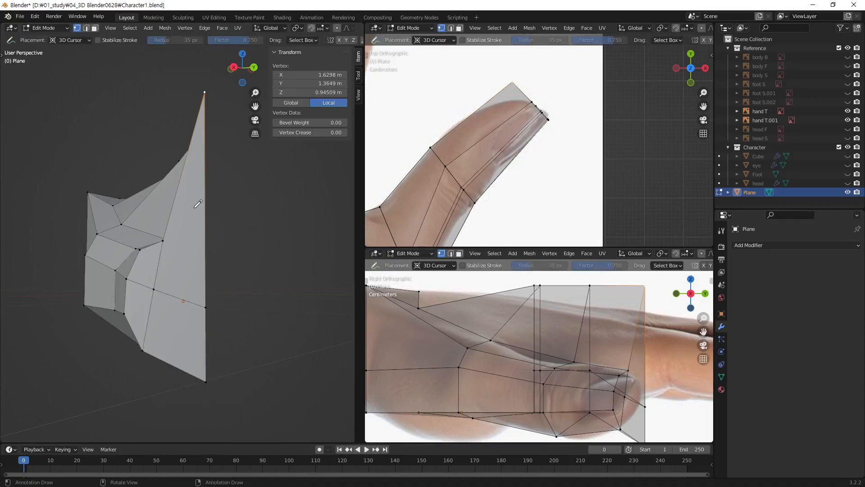
left_click_drag(169, 244, 202, 300)
mouse_move(143, 353)
left_mouse_down()
mouse_move(186, 335)
mouse_move(202, 304)
left_mouse_up()
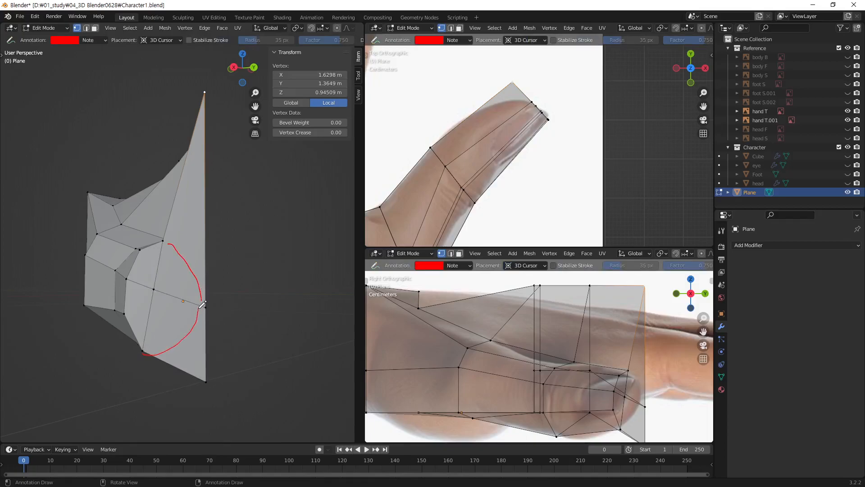
mouse_move(190, 261)
left_mouse_down()
mouse_move(188, 272)
mouse_move(186, 262)
left_mouse_up()
left_click_drag(179, 345, 179, 337)
Step: Delete the red rounded outline and circles from the thumb tip and return to the selection tool
left_click(105, 41)
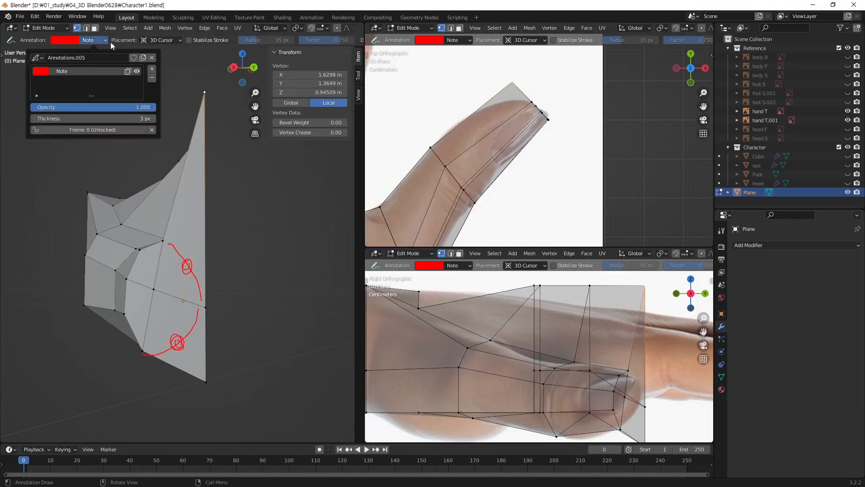
left_click(152, 58)
key("w")
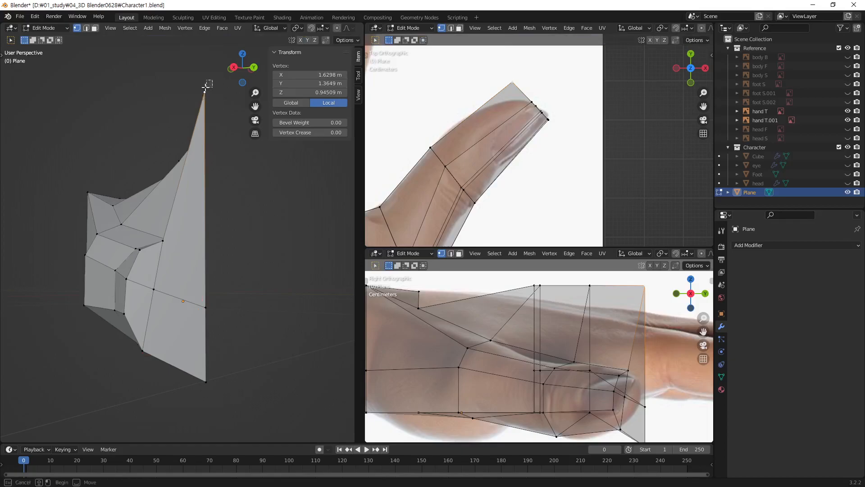
Step: Pull the thumb tip's upper and lower outer corner vertices inward to about Z 0.21 m and Z -0.11 m to round the outline
key("alt+a")
middle_click_drag(172, 316, 163, 290)
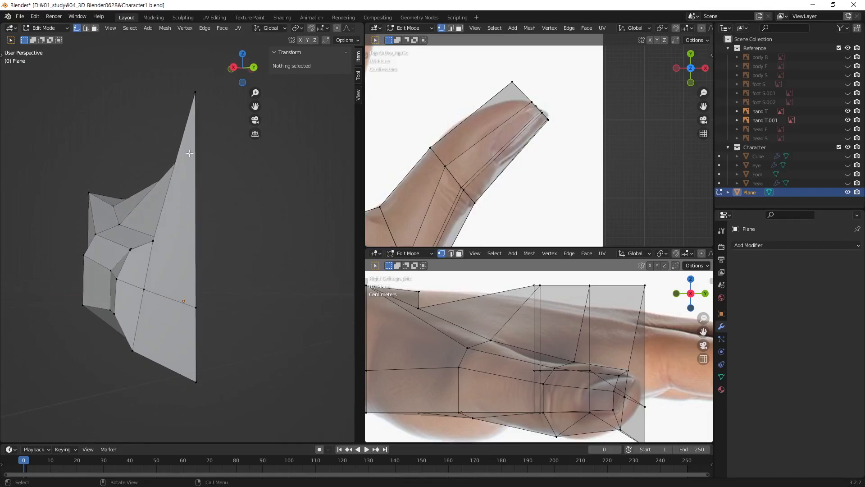
left_click(195, 93)
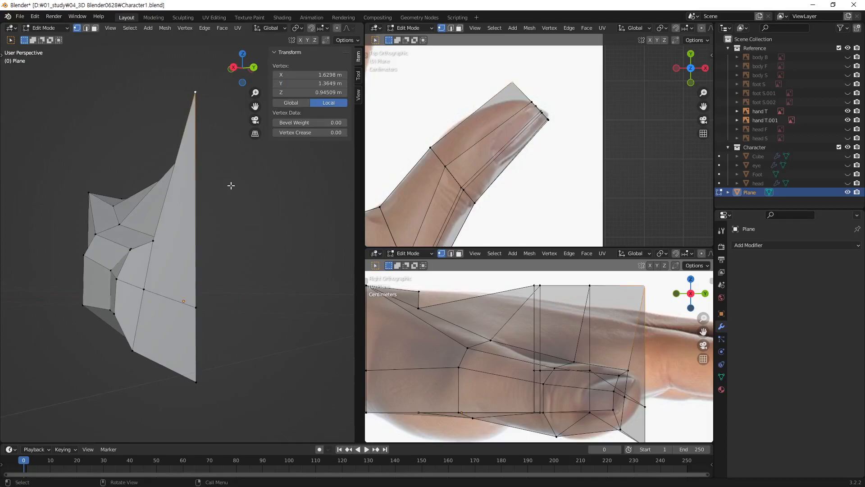
key("g")
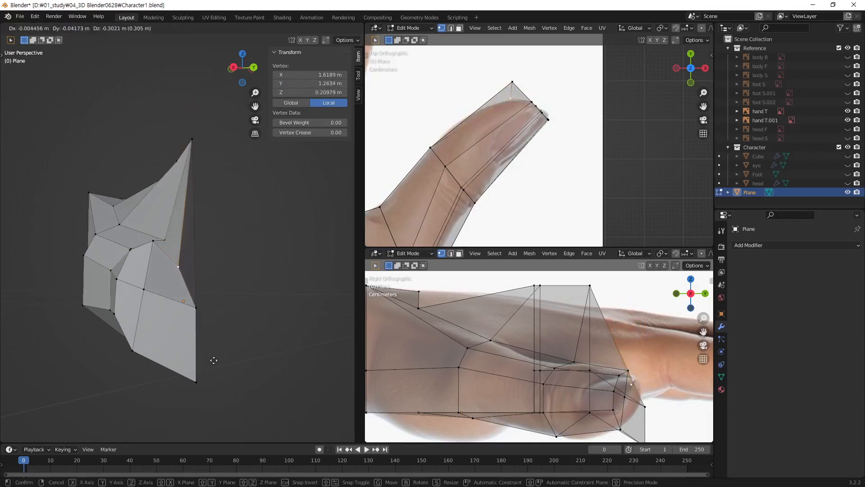
left_click(218, 359)
left_click(197, 381)
key("g")
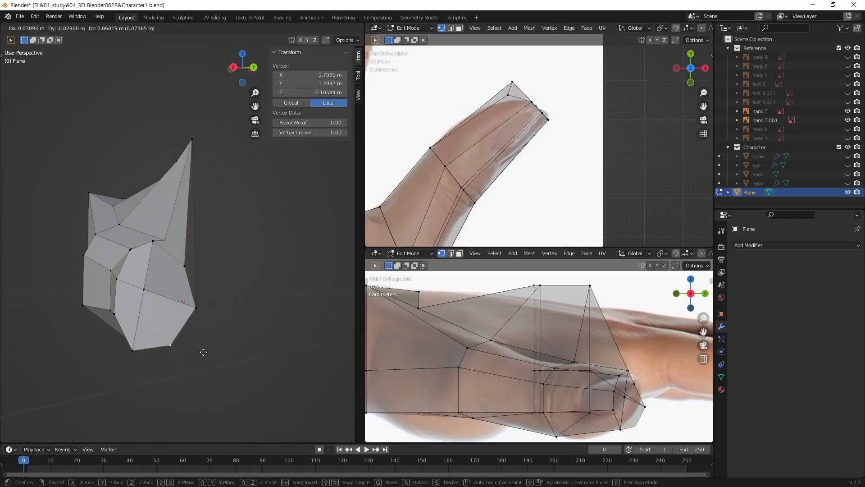
left_click(201, 351)
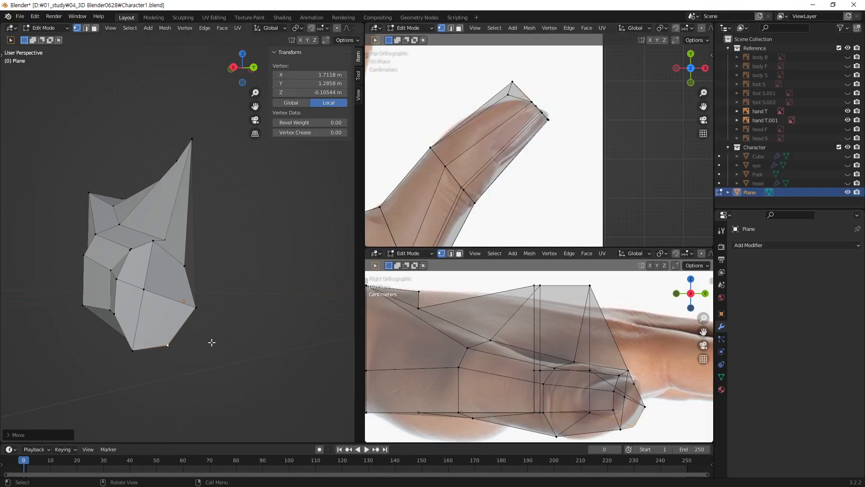
Step: Pull the three outer end vertices in towards the thumb outline of the top reference, to about X 1.51, 1.54 and 1.62 m
left_click(196, 307)
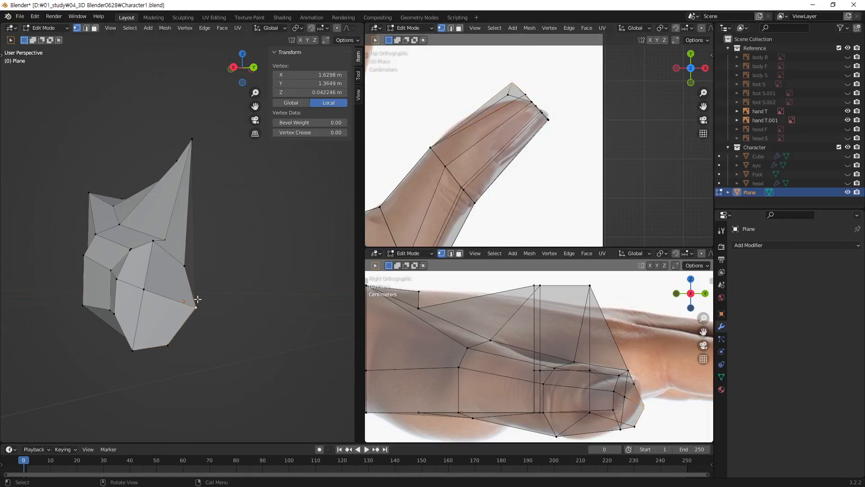
key("g")
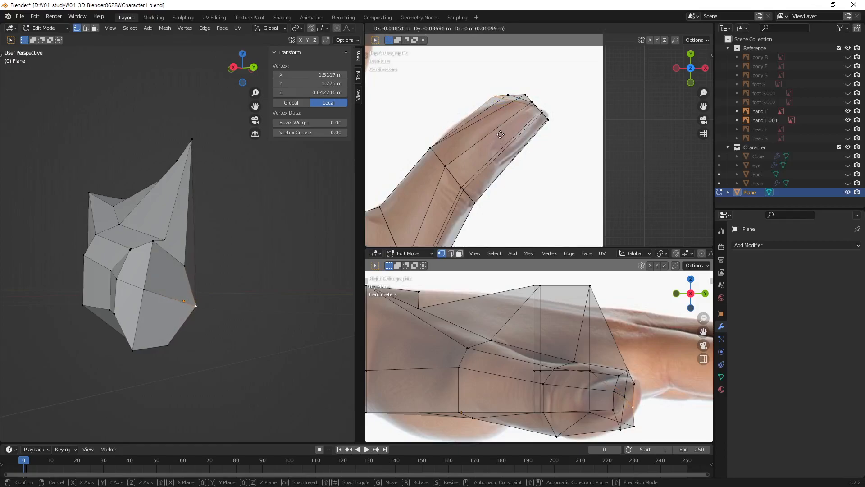
left_click(500, 138)
left_click(191, 265)
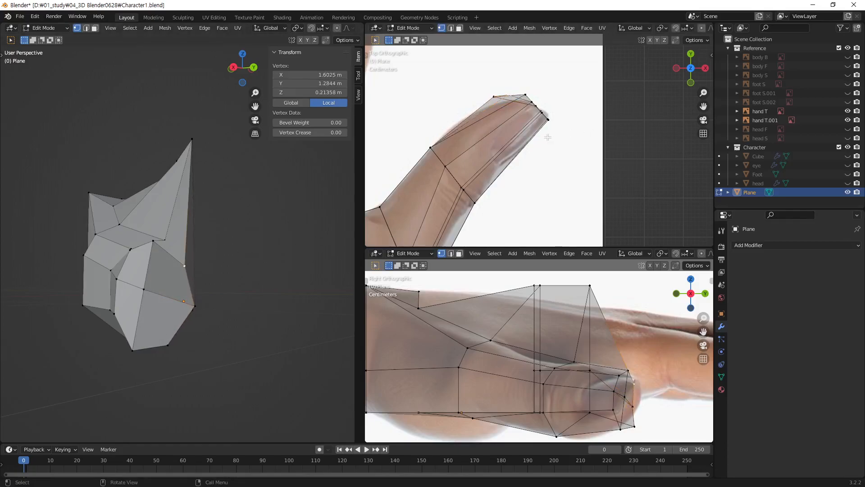
key("g")
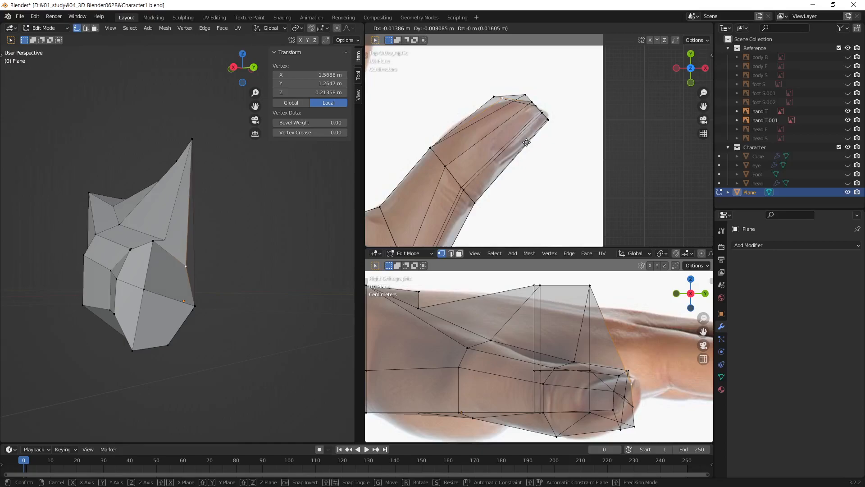
left_click(522, 148)
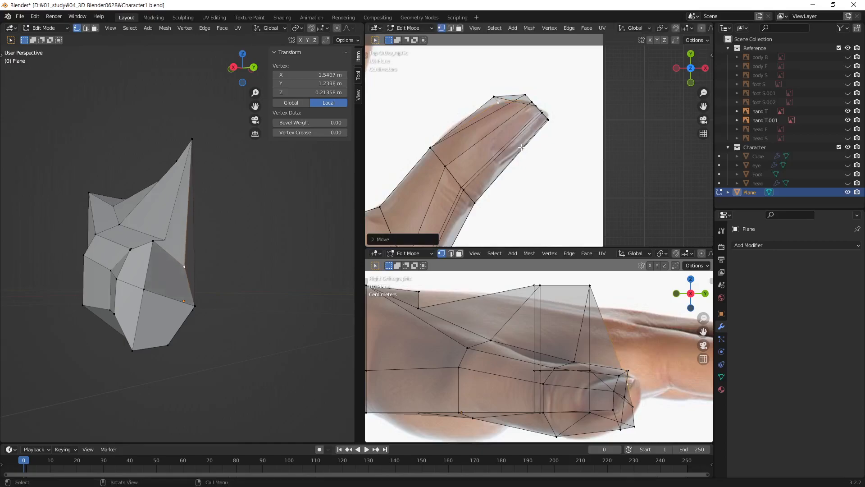
left_click(168, 344)
key("g")
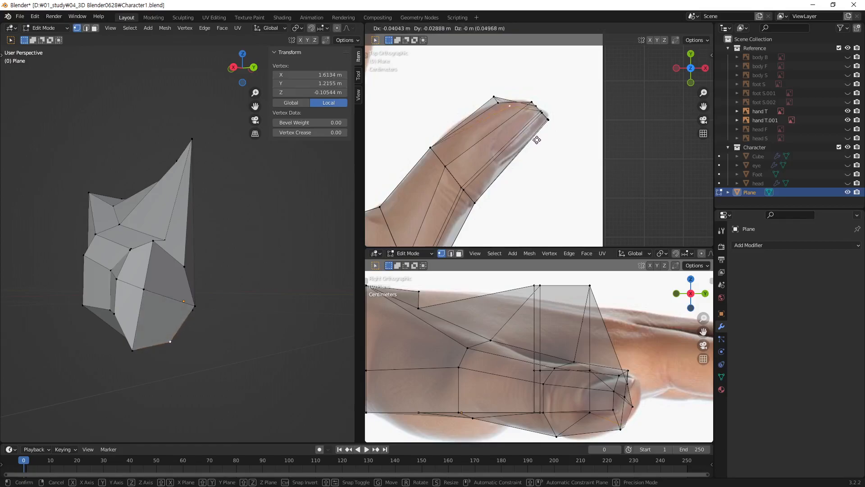
left_click(537, 140)
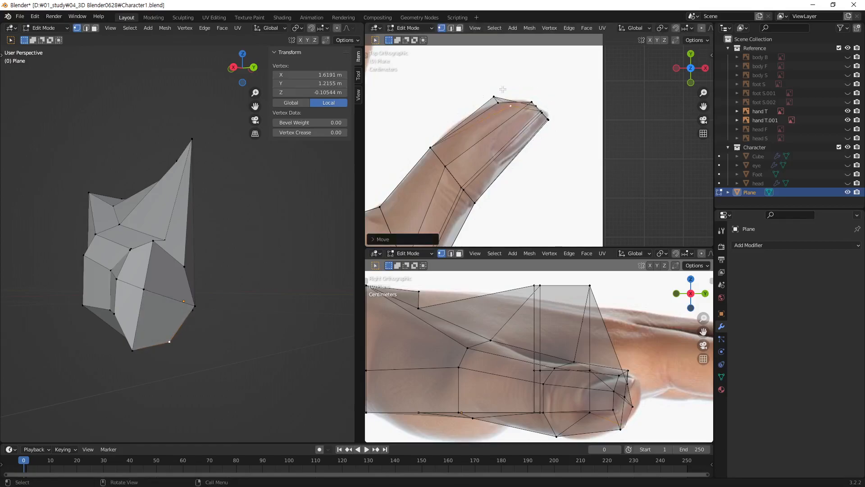
Step: Fit the upper and middle outer end vertices to the side reference at about Y 1.30, Z 0.26 m and Y 1.32, Z 0.05 m
middle_click_drag(171, 324, 317, 299)
scroll(181, 243, "up", 4)
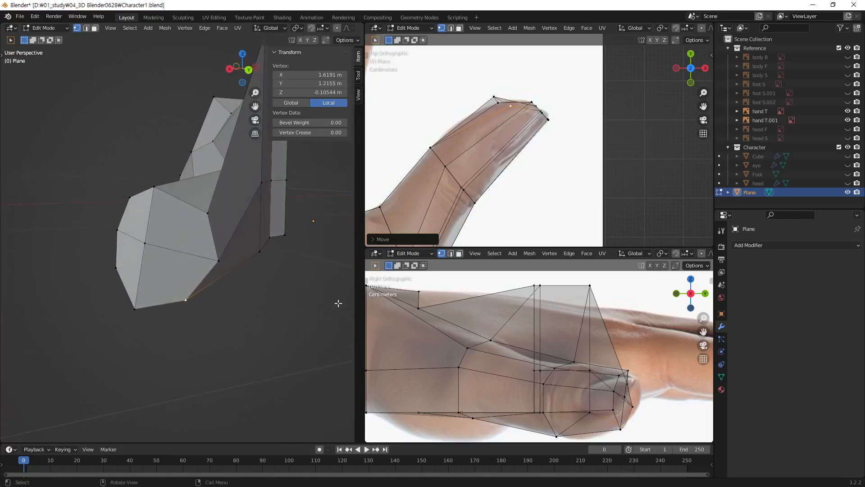
left_click(629, 385)
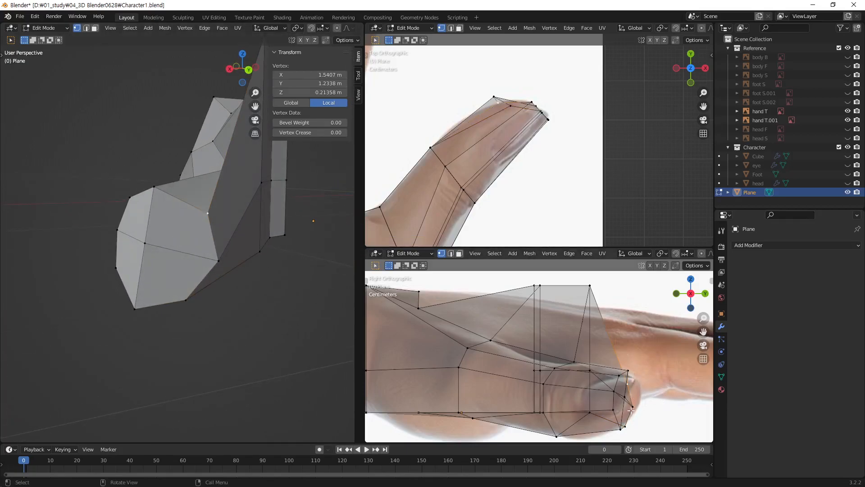
key("g")
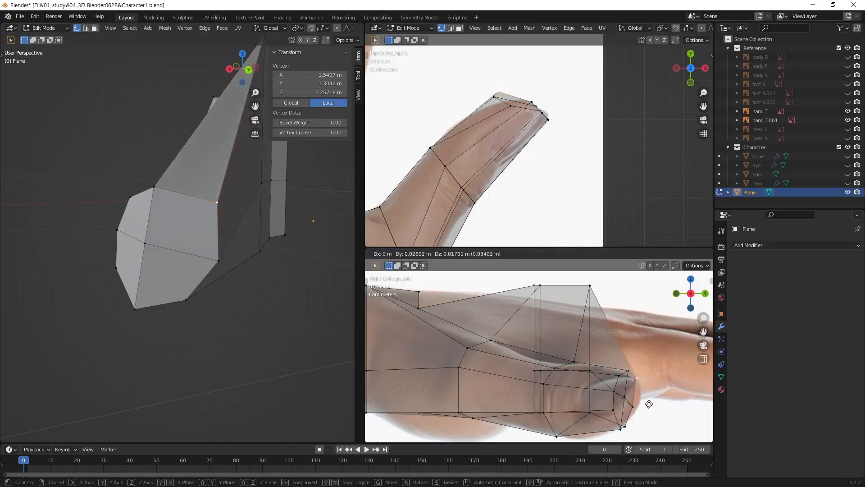
left_click(649, 404)
left_click(635, 408)
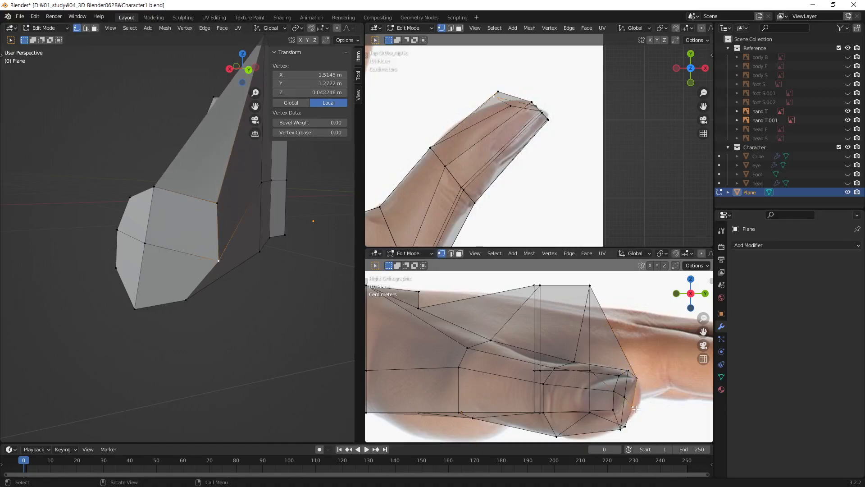
key("g")
left_click(658, 412)
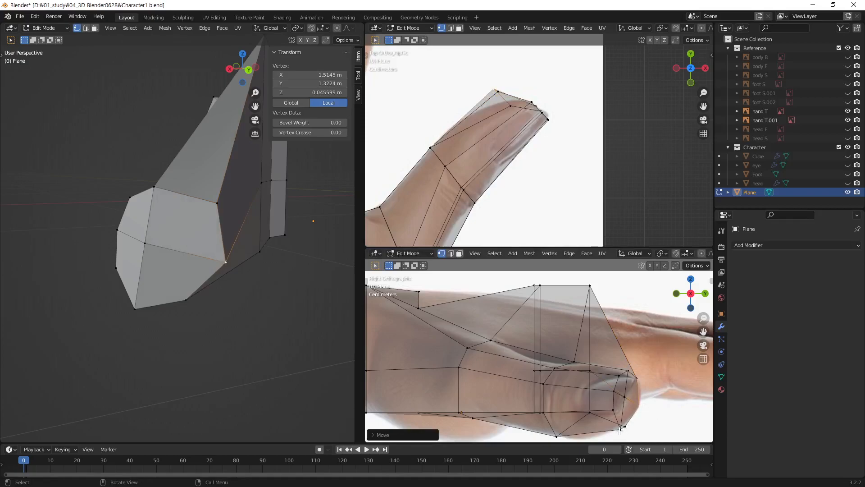
Step: Adjust the two lower end vertices of the thumb tip to follow the rounded lower contour of the side reference
left_click(621, 430)
key("g")
left_click(627, 427)
left_click(627, 426)
key("g")
left_click(636, 430)
Step: Push the middle and upper outer end vertices out to the side reference's fingertip contour, the upper one to about Y 1.32 m, Z 0.25 m
left_click(641, 409)
key("g")
left_click(644, 411)
left_click(643, 378)
key("g")
left_click(650, 381)
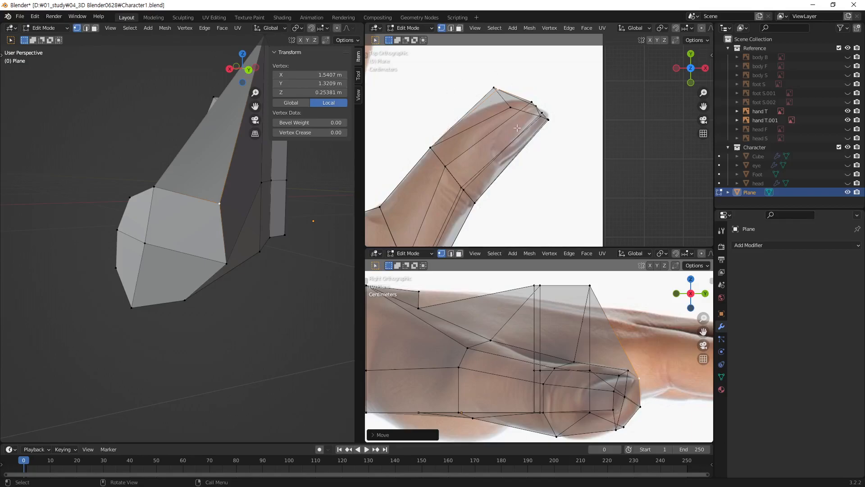
Step: Move the end face's centre-line vertices in the side view to about Z 0.28, 0.13 and -0.13 m
left_click(629, 371)
key("g")
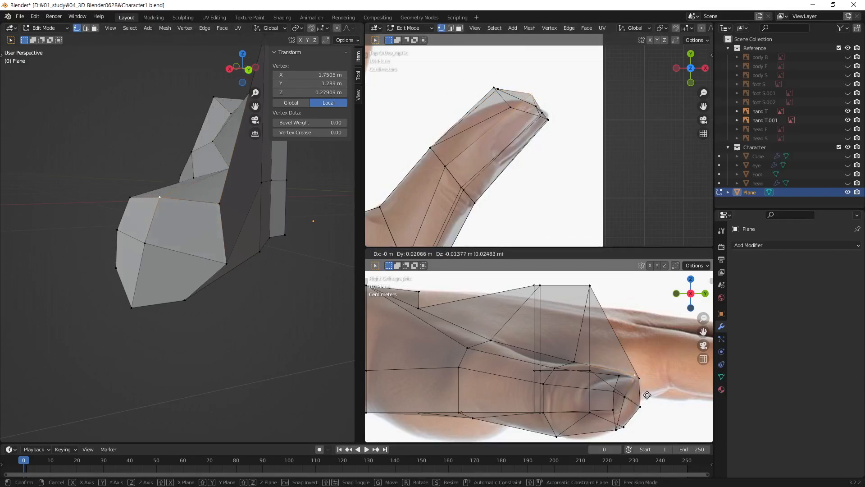
left_click(647, 395)
left_click(627, 396)
key("g")
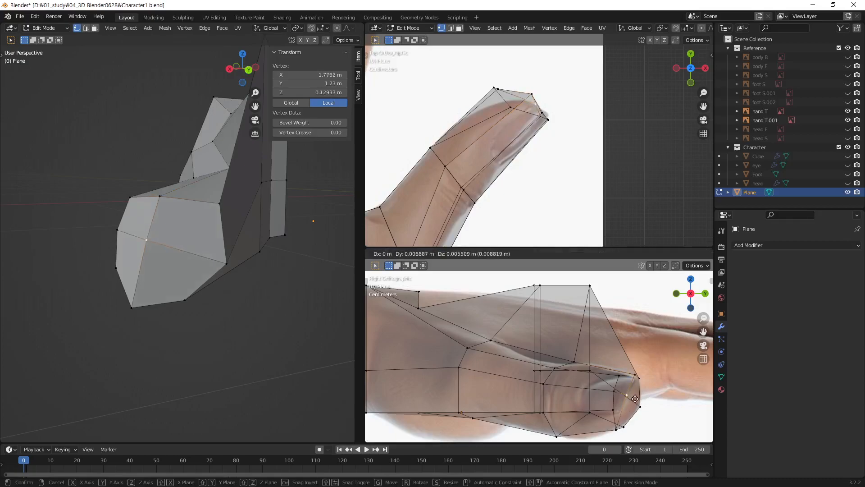
left_click(635, 399)
left_click(622, 427)
key("g")
left_click(631, 424)
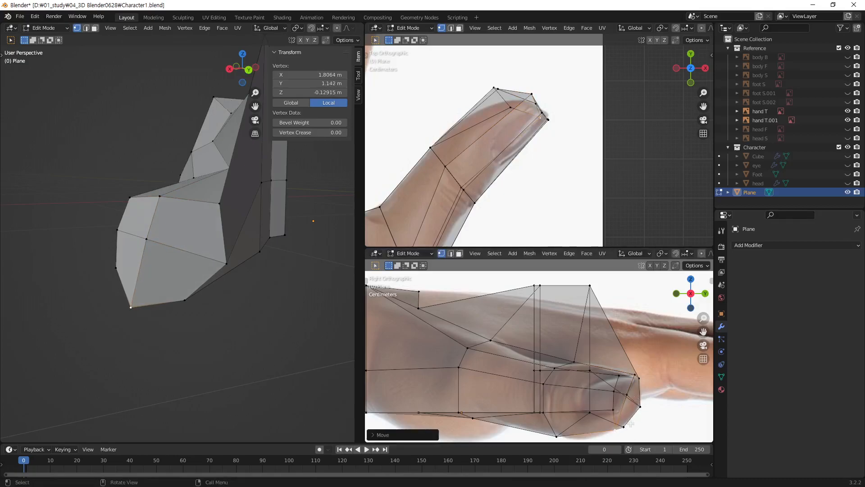
Step: Shift the two upper inner vertices of the thumb tip in the side view to about Y 1.21, Z 0.27 m and Y 1.16, Z 0.17 m
middle_click_drag(191, 275, 245, 238)
left_click(245, 267)
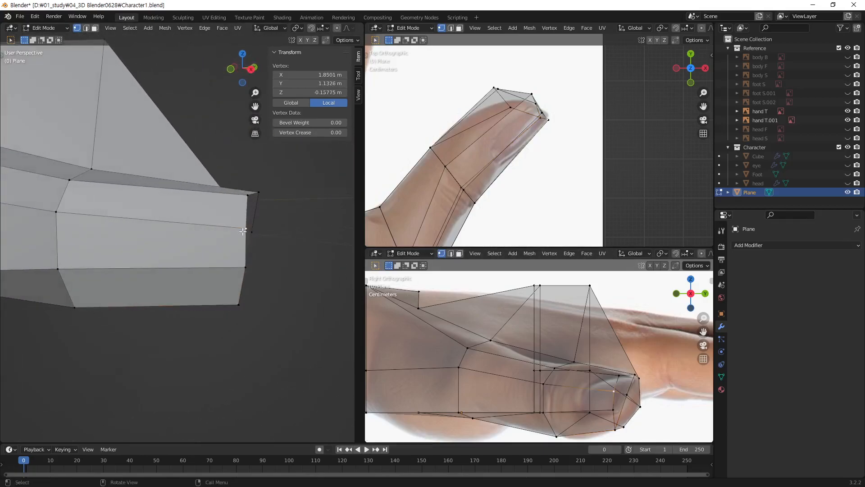
left_click(616, 393)
left_click(624, 377)
key("g")
left_click(636, 397)
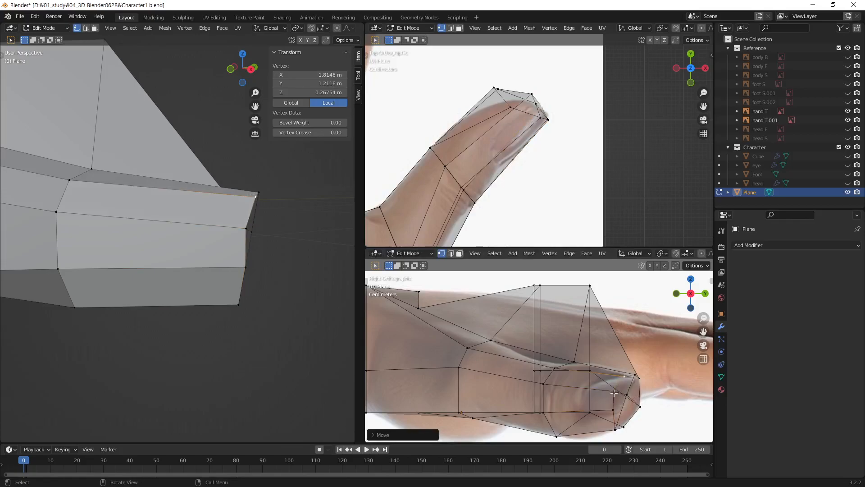
left_click(613, 391)
key("g")
left_click(629, 396)
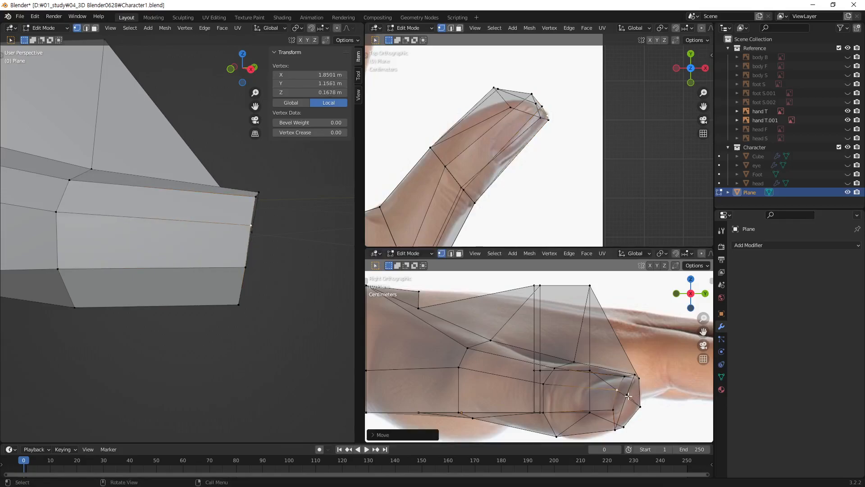
Step: Adjust the thumb tip's lower inner vertex and bottom centre vertex in the side view, the latter to about Y 1.14 m, Z -0.12 m
left_click(615, 414)
key("g")
left_click(616, 416)
left_click(614, 429)
key("g")
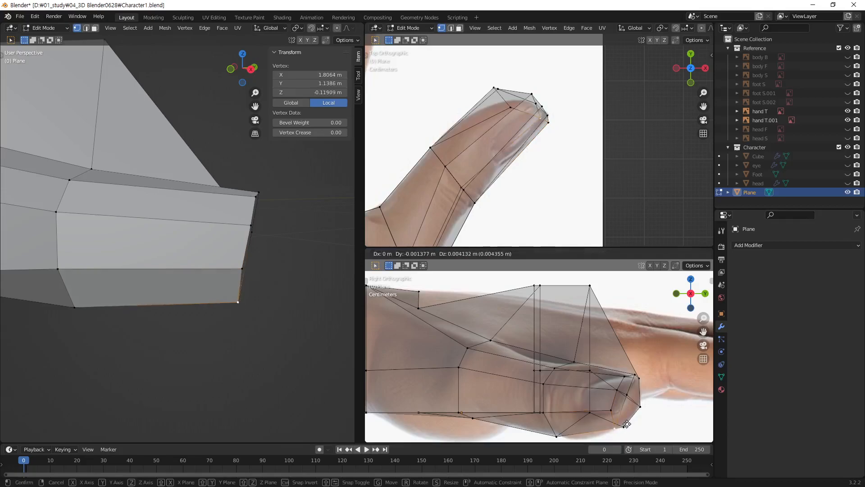
left_click(627, 424)
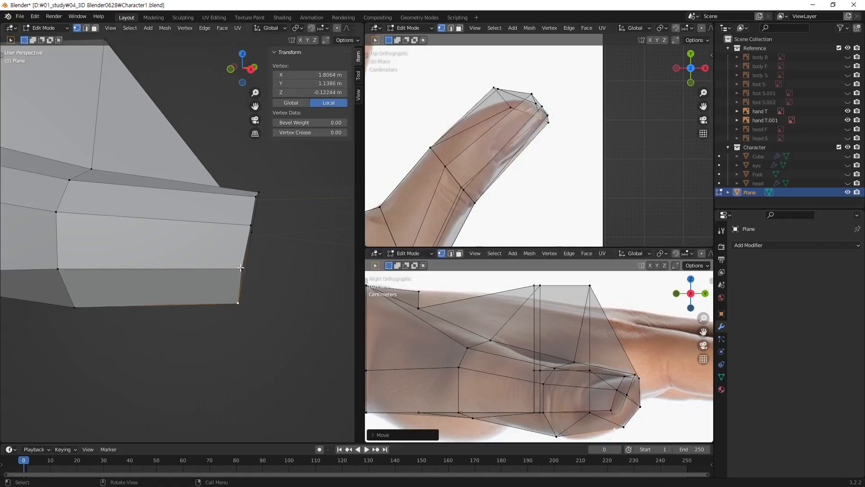
Step: Select the bottom vertex at the thumb's knuckle on the side facing the fingers, at X 1.12 m, Y 0.95 m
middle_click_drag(247, 247, 171, 255)
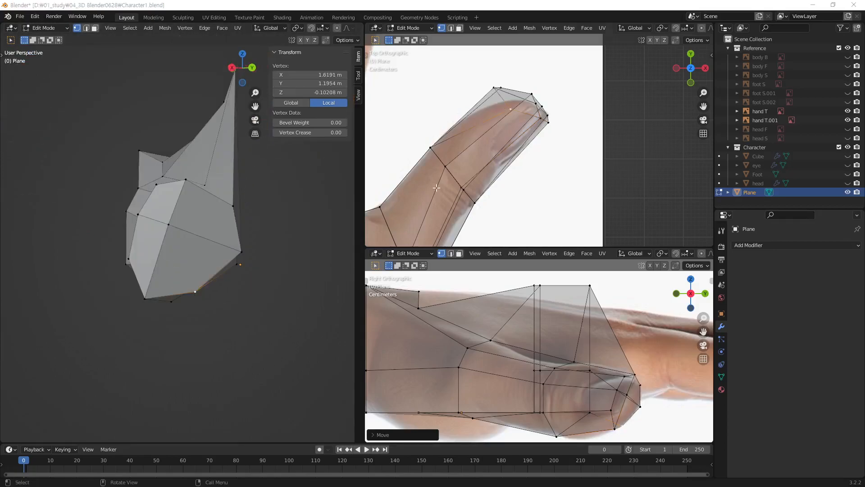
middle_click_drag(228, 245, 213, 295)
middle_click_drag(233, 242, 251, 233)
middle_click_drag(262, 305, 264, 340)
left_click(264, 340)
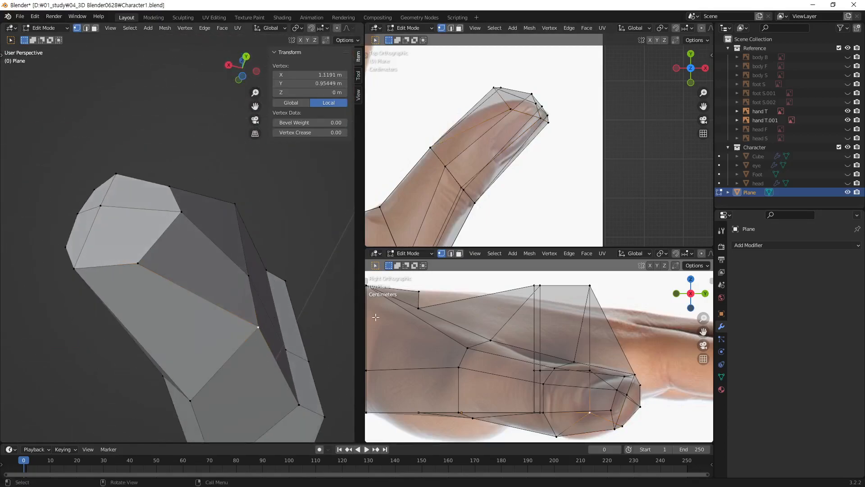
middle_click_drag(583, 420, 680, 373, "shift")
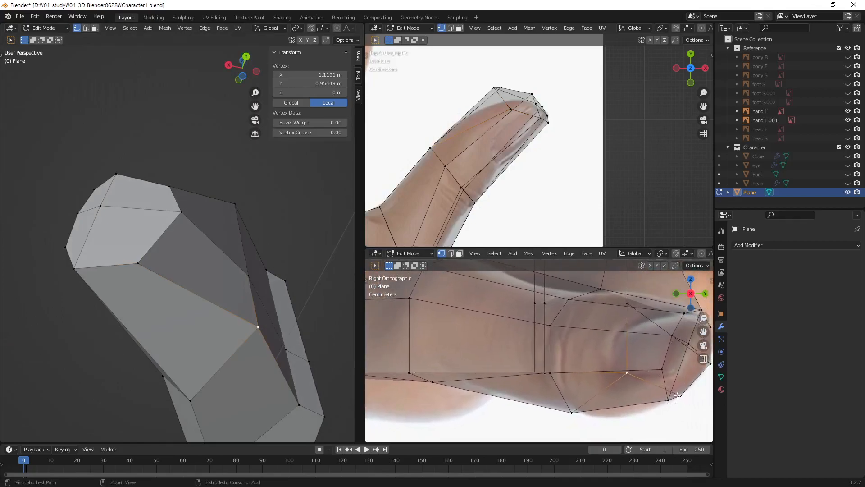
key("g")
key("x")
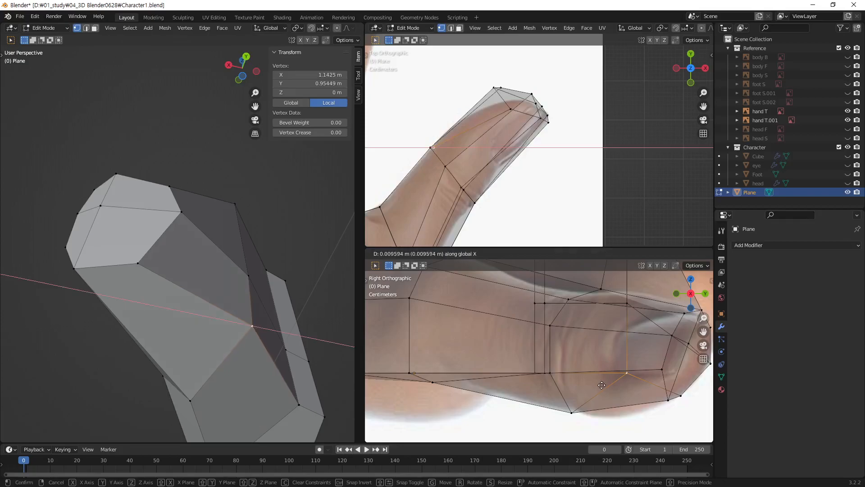
right_click(605, 388)
Step: Lower the selected knuckle bottom vertex along Z to about -0.12 m, following the side reference
key("g")
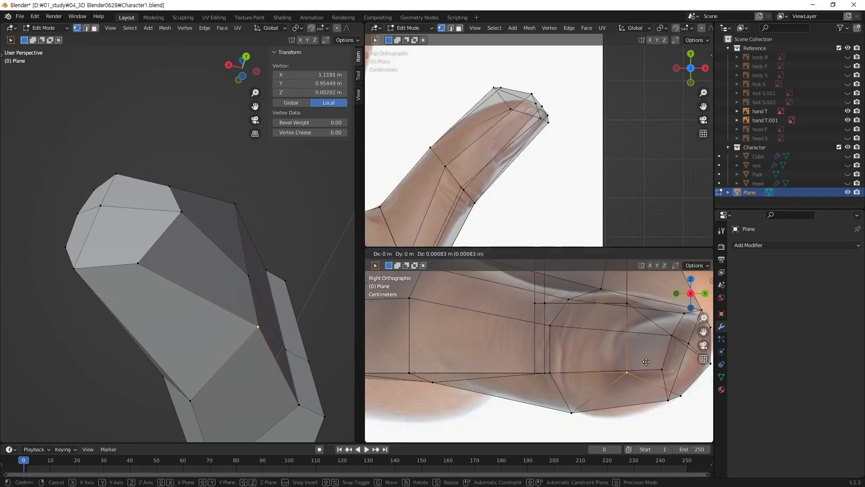
key("z")
left_click(647, 388)
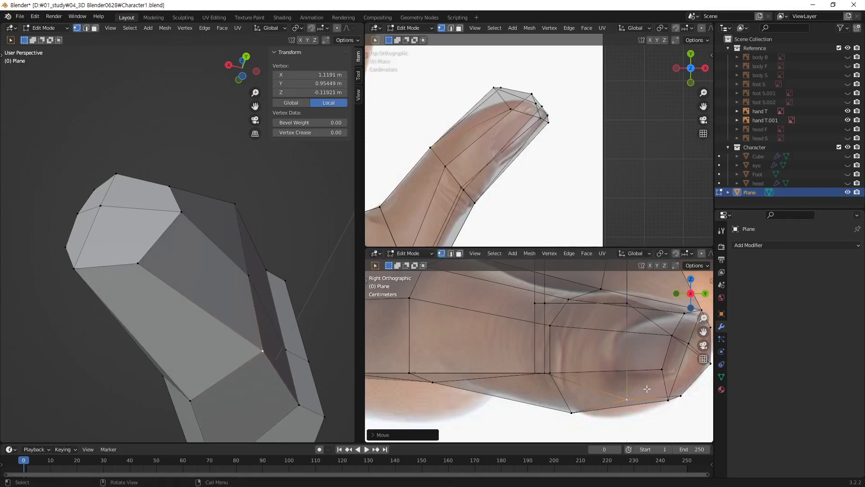
Step: Lower the bottom vertex at the thumb's base, on the finger-facing side, along Z to about -0.12 m
middle_click_drag(224, 344, 165, 332)
left_click(222, 334)
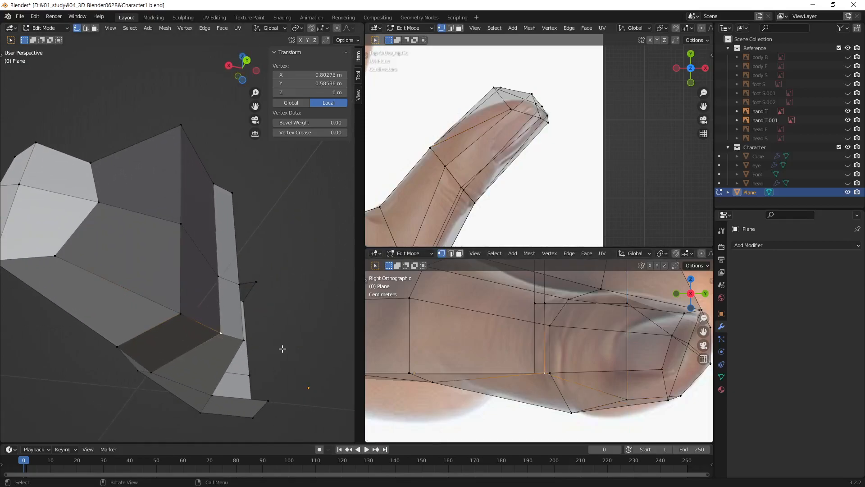
key("g")
key("z")
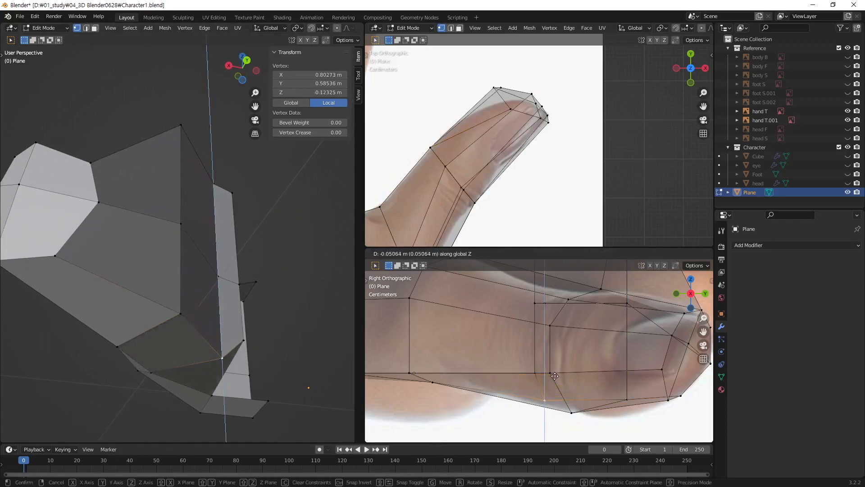
left_click(555, 374)
Step: Lower the bottom vertex of the web beside the thumb base along Z, roughly level with the base's bottom vertex
middle_click_drag(246, 317, 295, 326)
left_click(280, 320)
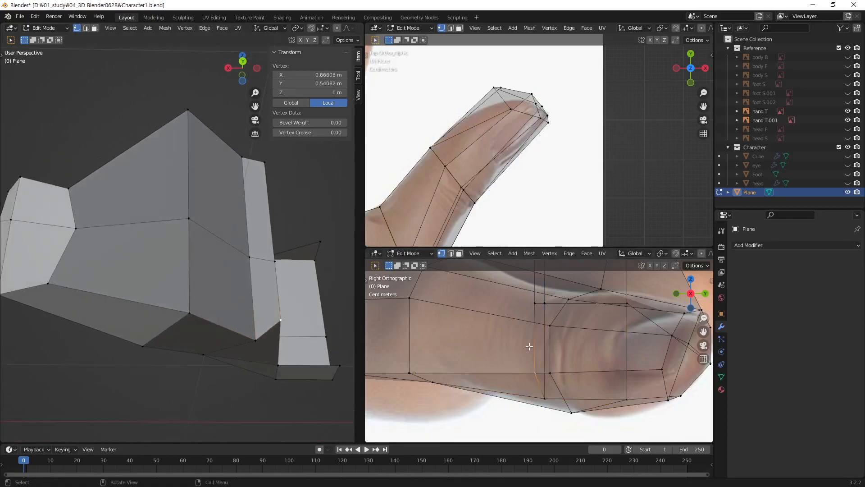
key("g")
key("z")
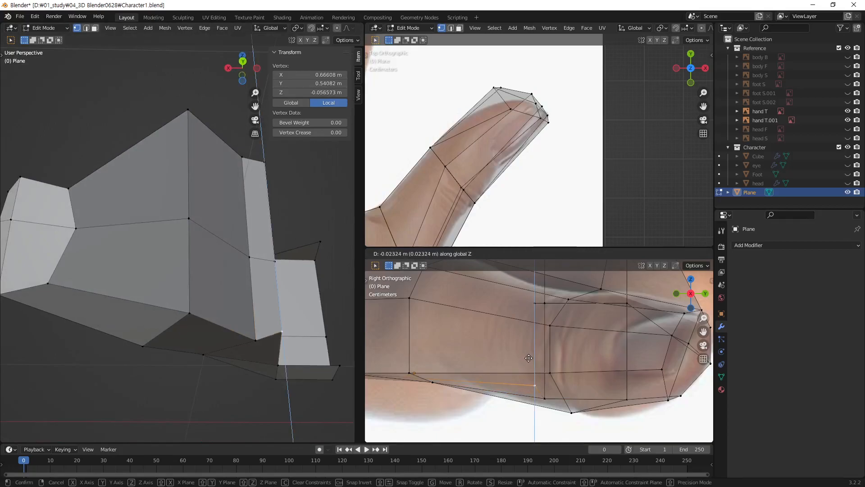
left_click(529, 359)
middle_click_drag(350, 349, 244, 310)
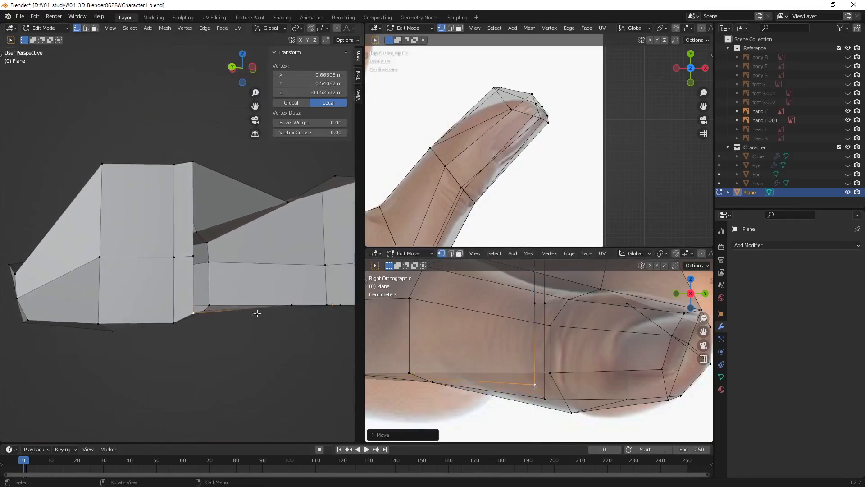
key("g")
key("z")
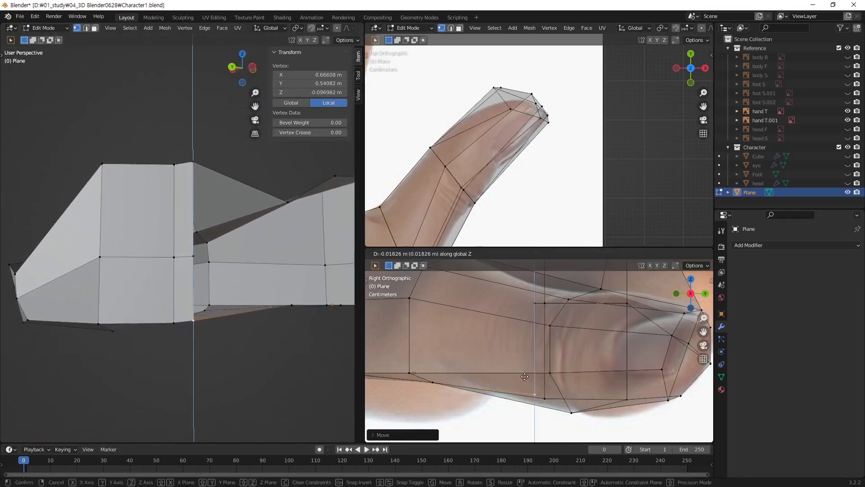
left_click(525, 377)
key("g")
key("z")
left_click(534, 372)
Step: Select the middle-row vertex at the thumb's knuckle on the finger-facing side
middle_click_drag(180, 284, 207, 274)
scroll(206, 274, "up", 1)
left_click(188, 262)
middle_click_drag(498, 325, 428, 349, "shift")
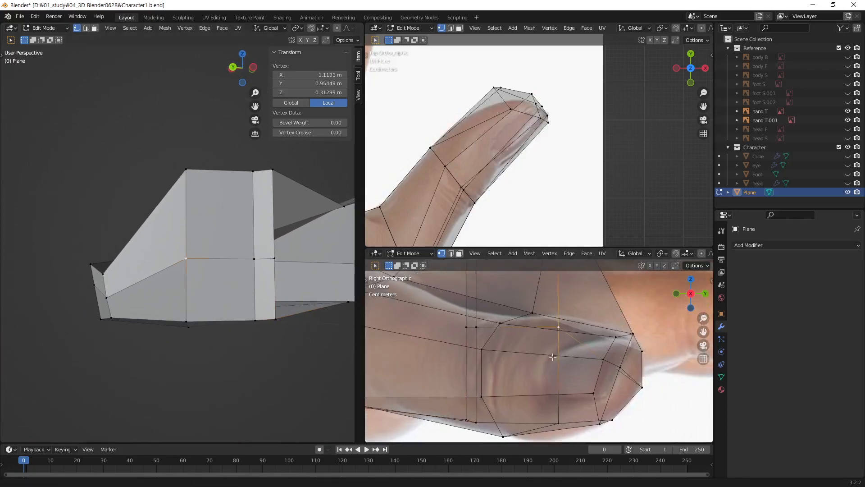
scroll(610, 359, "down", 5)
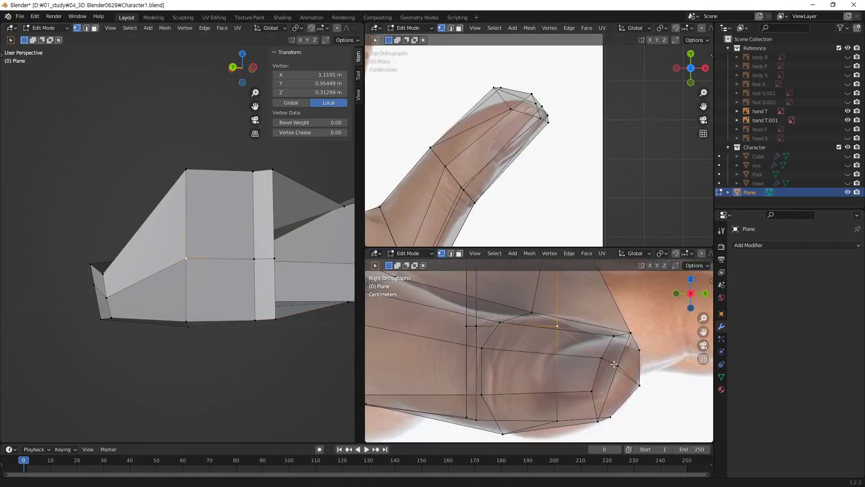
scroll(616, 348, "up", 5)
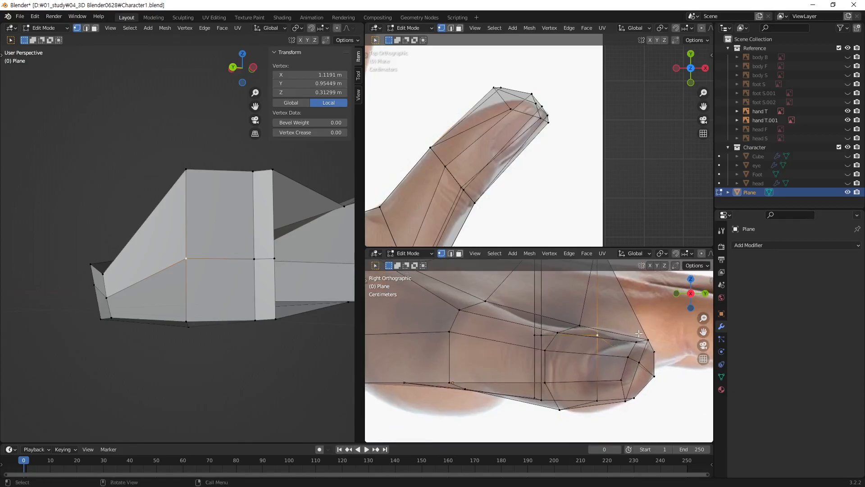
Step: Draw a red annotation curve over the thumb's side contour in the side view and remove it again
key("shift+space")
key("t")
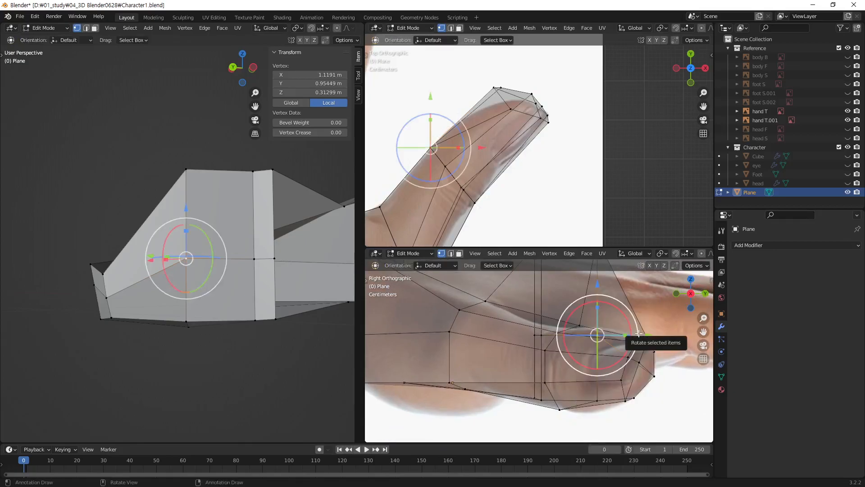
key("shift+space")
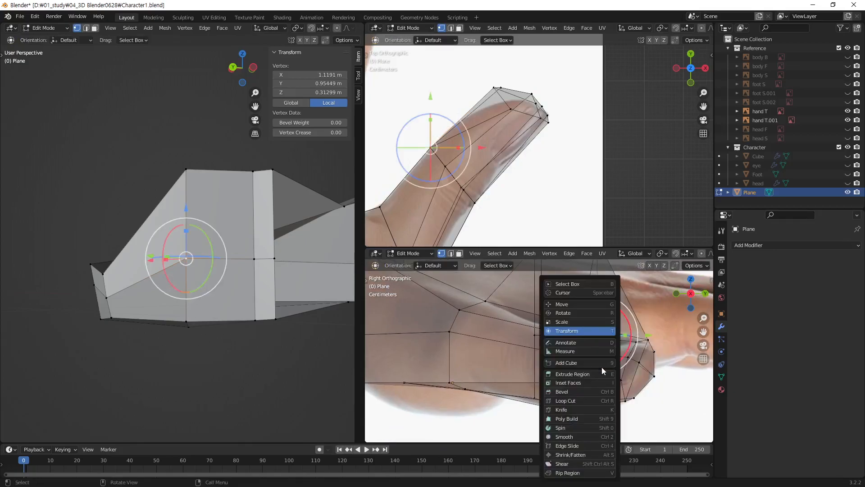
left_click(586, 340)
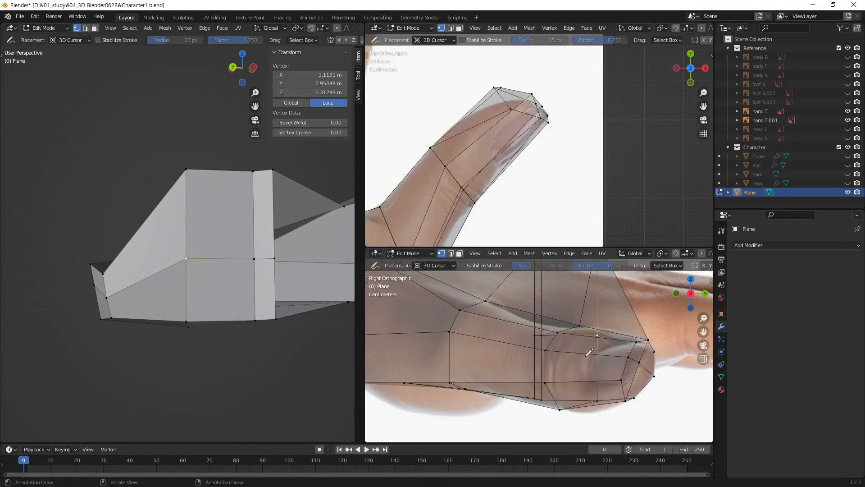
left_click_drag(586, 355, 601, 355)
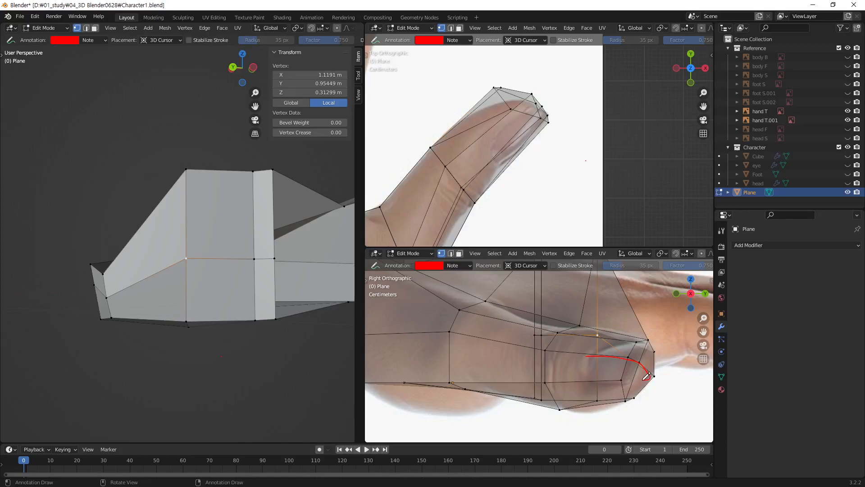
left_click_drag(572, 372, 485, 342)
left_click(468, 268)
left_click(516, 282)
key("w")
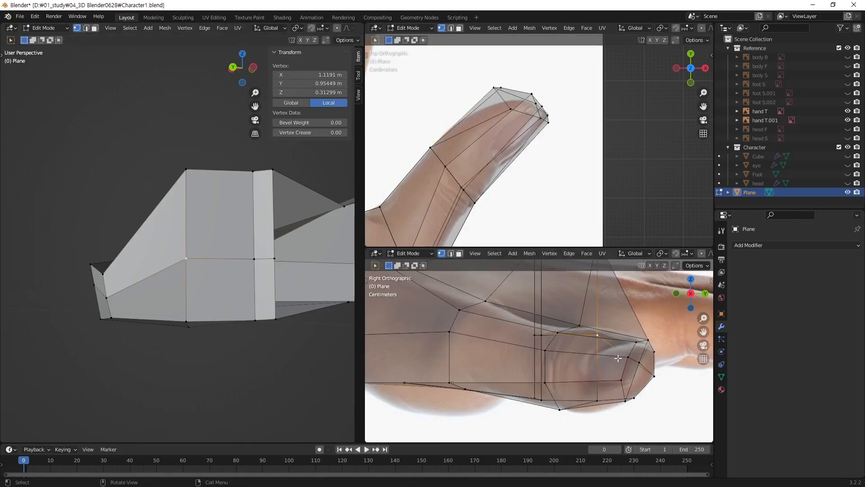
Step: Lower the knuckle's middle-row vertex along Z to about 0.04 m
key("g")
key("z")
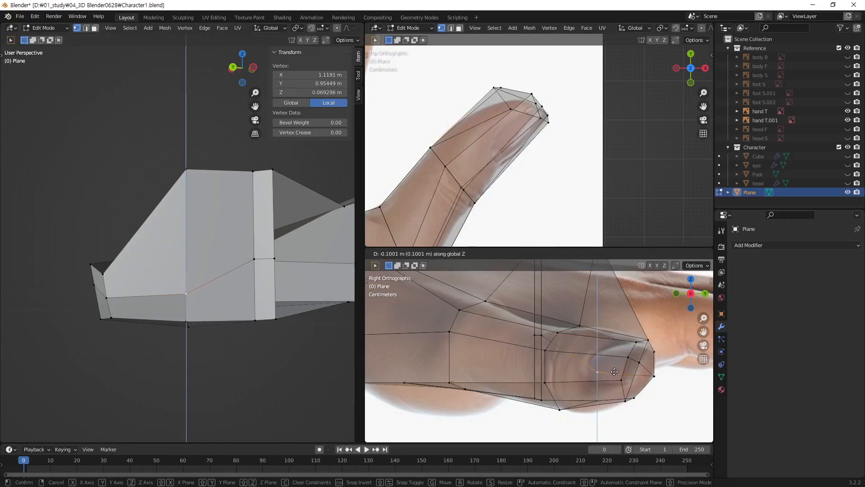
left_click(616, 376)
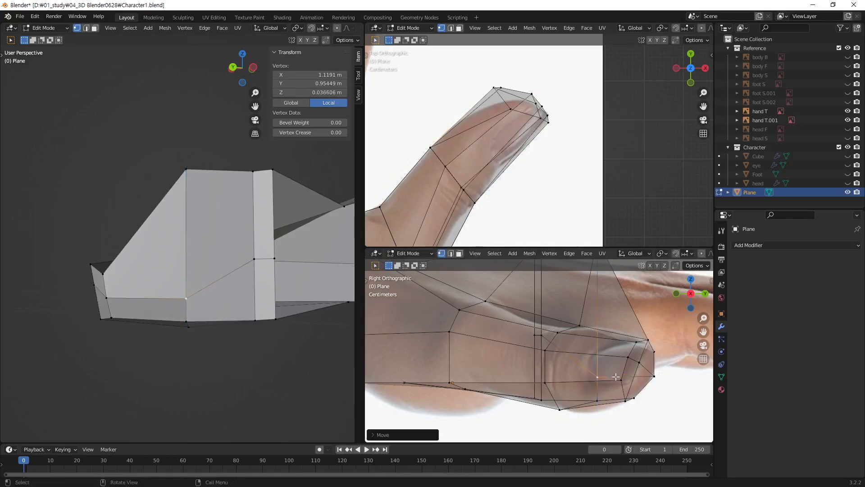
Step: Lower the thumb base's middle-row vertex on the finger-facing side along Z to about 0.10 m
left_click(254, 264)
key("g")
key("z")
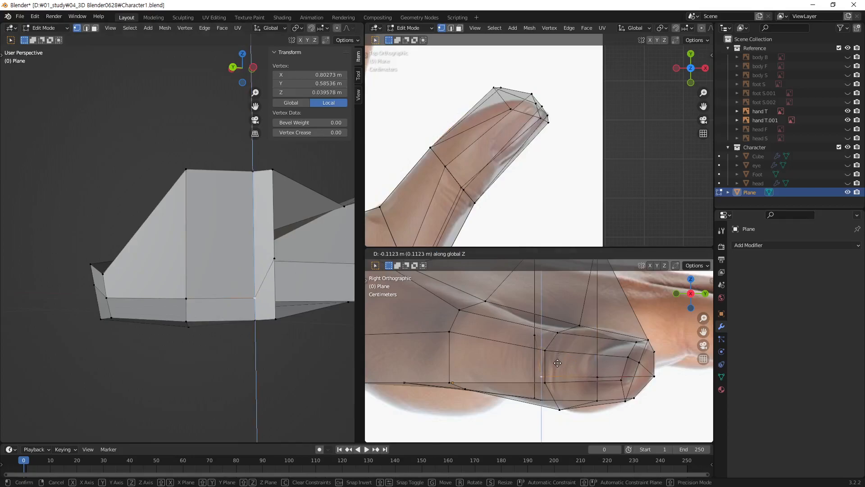
left_click(557, 364)
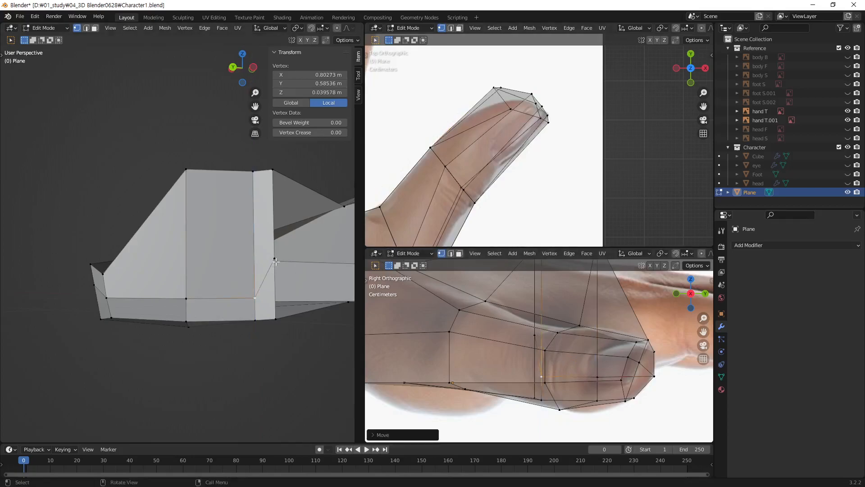
left_click(275, 260)
left_click(541, 375)
key("g")
key("z")
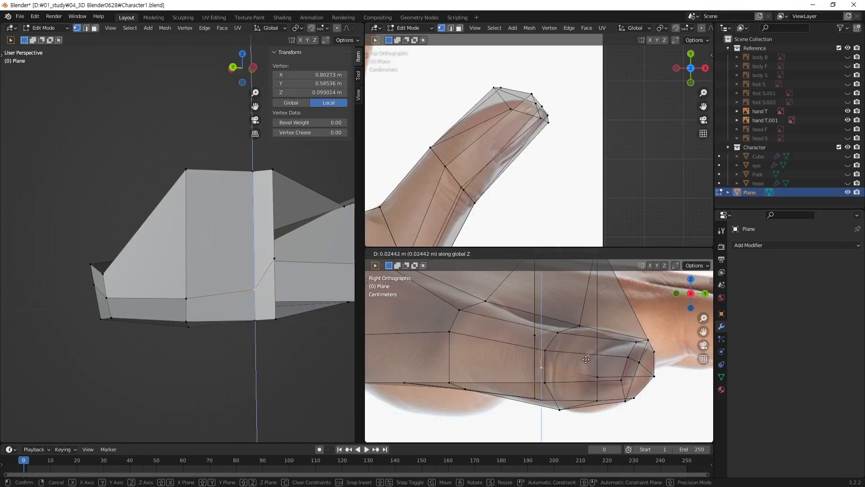
left_click(586, 360)
Step: Lower the web's middle-row vertex beside the thumb base along Z to about 0.11 m
left_click(535, 337)
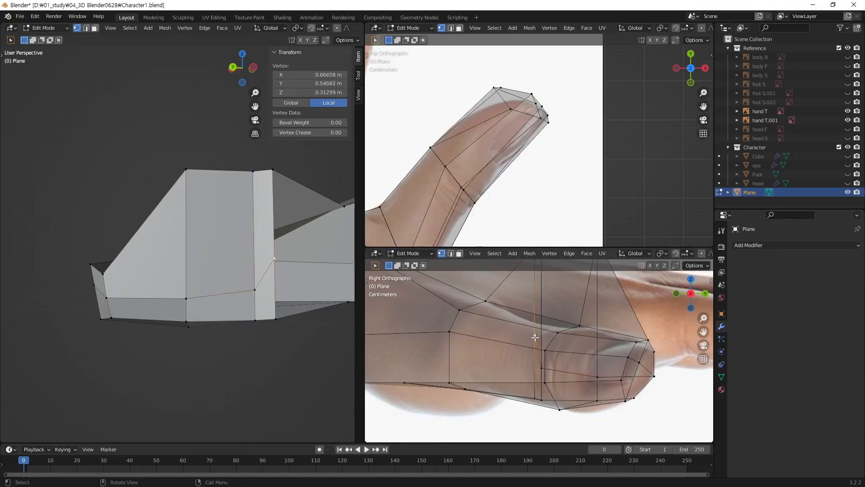
key("g")
key("z")
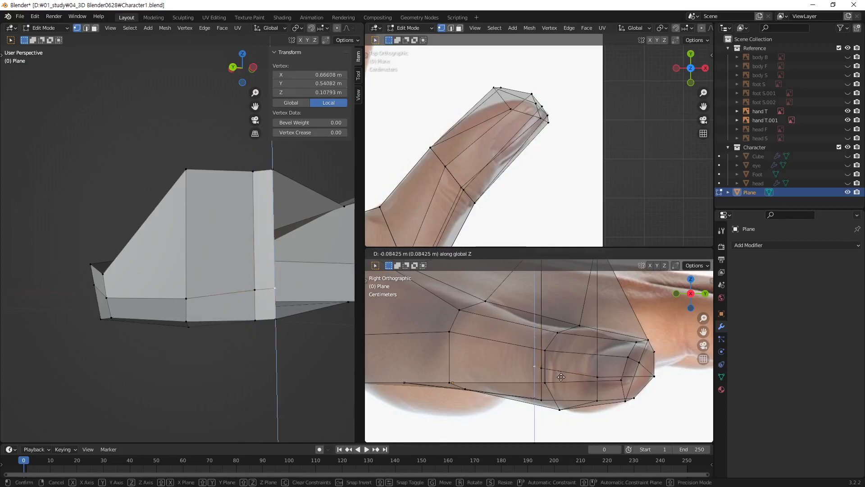
left_click(560, 377)
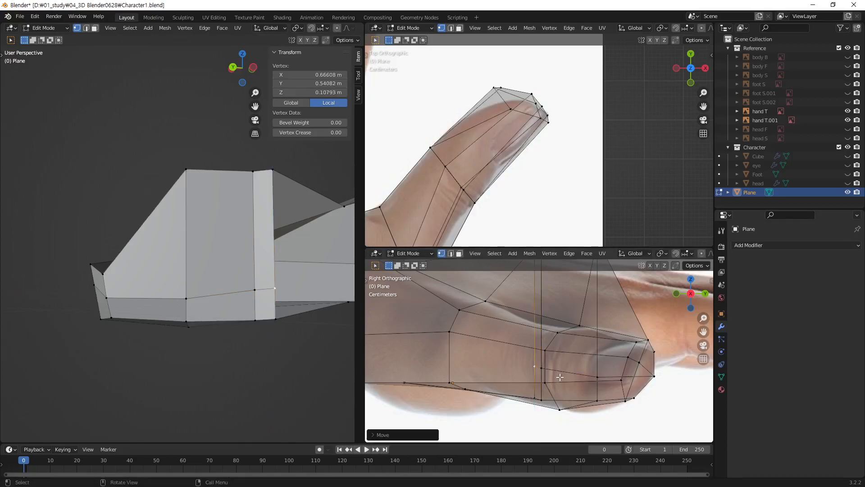
Step: Lower the top vertex at the thumb's knuckle on the finger-facing side along Z to about 0.29 m
left_click(188, 171)
middle_click_drag(647, 325, 627, 346, "shift")
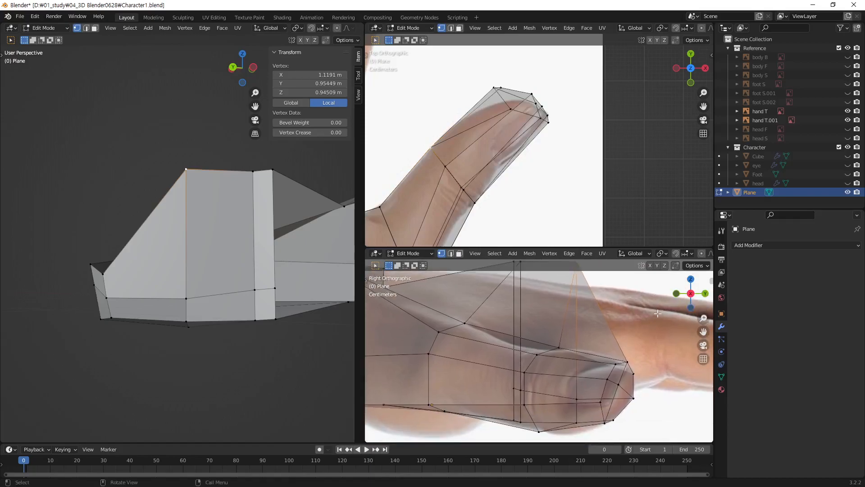
key("g")
key("z")
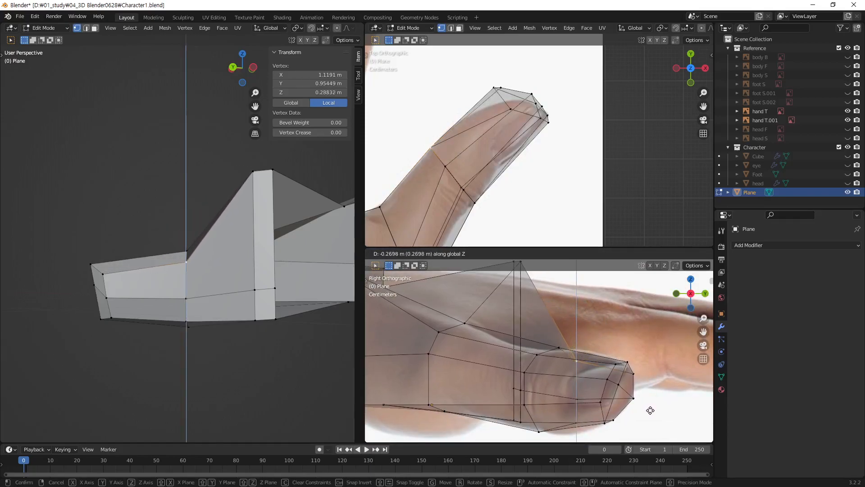
left_click(651, 409)
Step: Lower the top vertices of the thumb base and the adjoining web along Z to about 0.31 m and 0.32 m
middle_click_drag(533, 280, 542, 300, "shift")
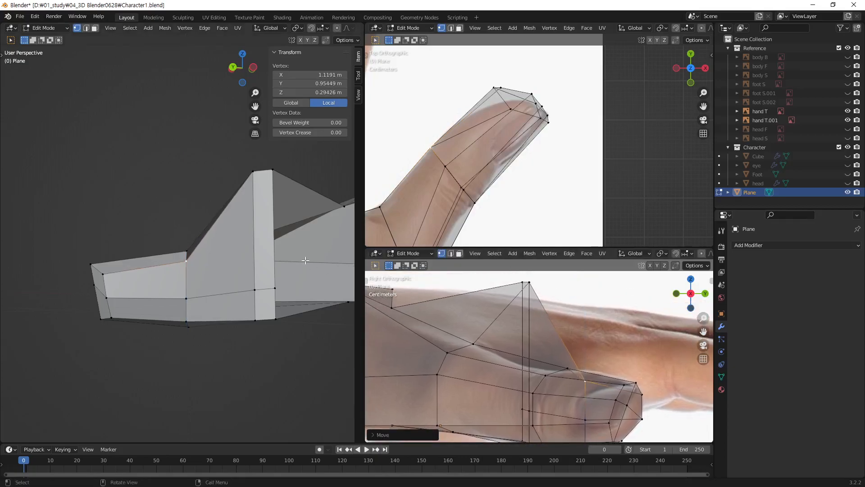
left_click(251, 171)
key("g")
key("z")
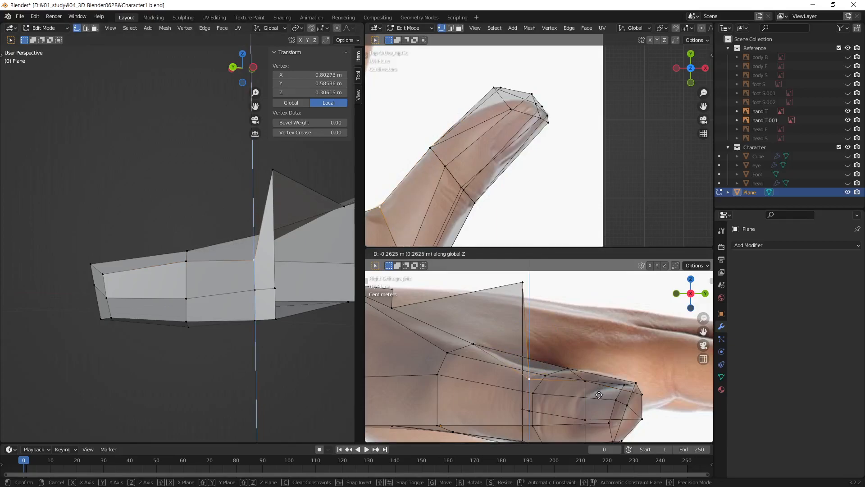
left_click(599, 395)
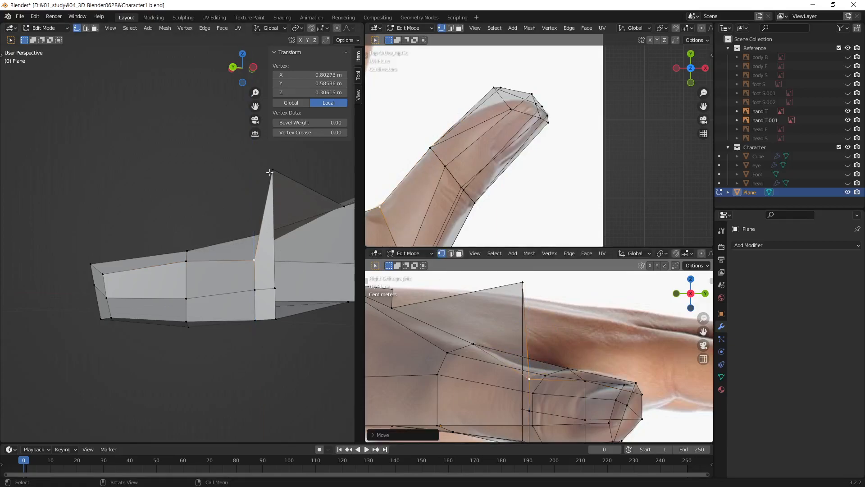
left_click(269, 174)
key("g")
key("z")
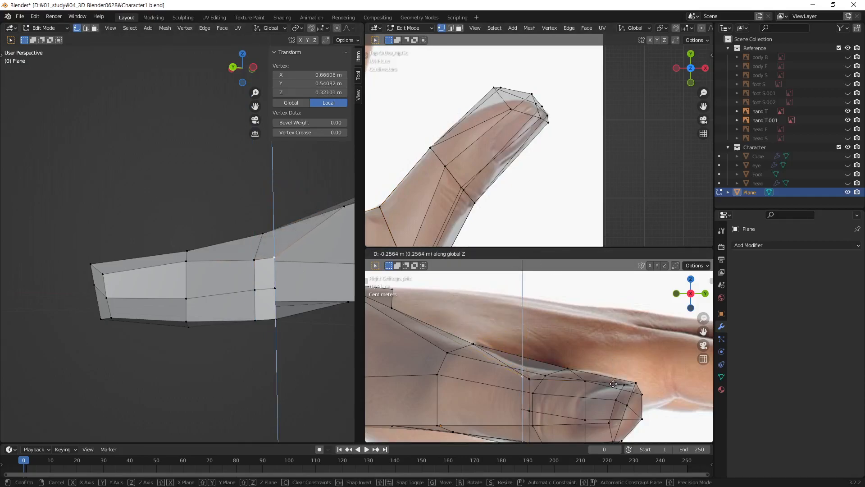
left_click(612, 384)
Step: Move the top vertex at the thumb's knuckle on the finger-facing side inward to round off the edge
middle_click_drag(415, 187, 497, 170, "shift")
left_click(521, 203)
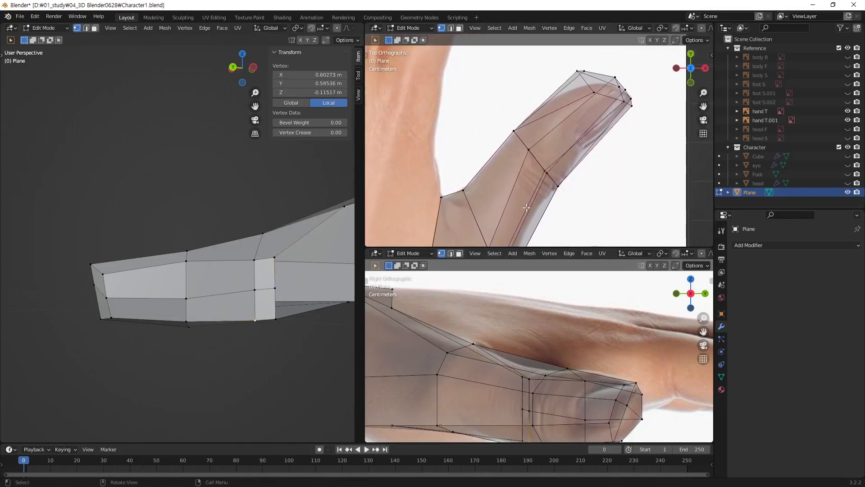
middle_click_drag(585, 362, 602, 370, "shift")
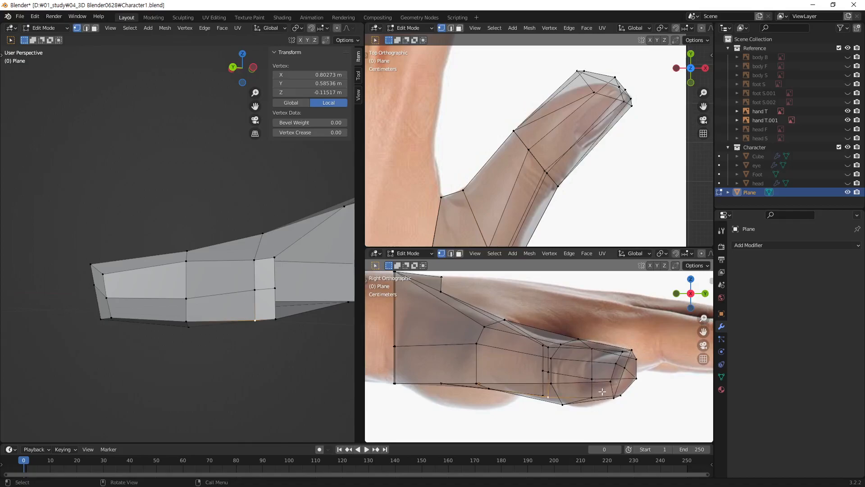
middle_click_drag(272, 335, 233, 306)
middle_click_drag(489, 336, 518, 353, "shift")
middle_click_drag(292, 333, 213, 325)
left_click(199, 296)
scroll(221, 287, "up", 1)
key("g")
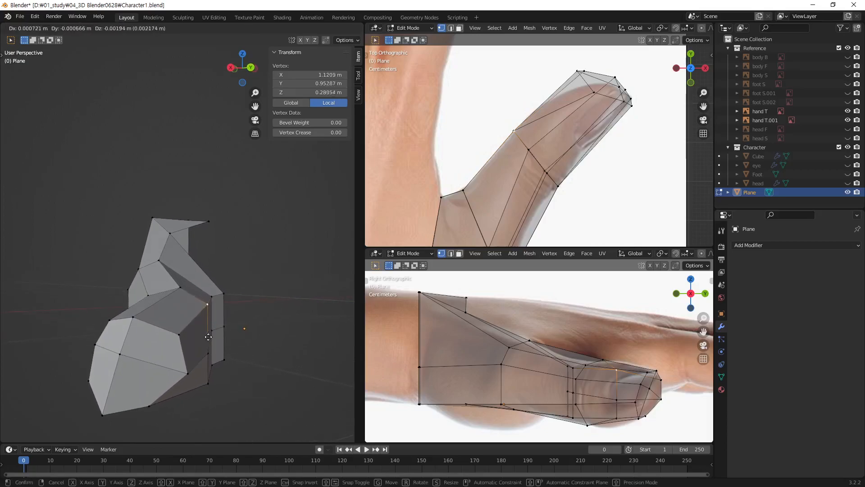
left_click(176, 396)
Step: Move the thumb base's top vertex on the finger-facing side slightly inward toward the thumb's axis
middle_click_drag(178, 392, 198, 351)
left_click(225, 270)
middle_click_drag(226, 271, 232, 286)
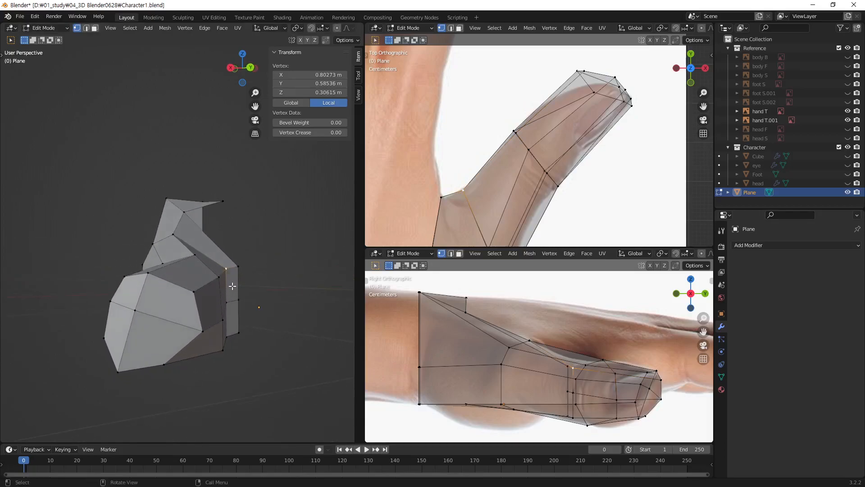
key("g")
left_click(178, 320)
Step: Move the knuckle's bottom vertex on the finger-facing side inward to about X 1.17, Y 0.92, Z -0.11 m
middle_click_drag(216, 315, 238, 316)
left_click(230, 347)
middle_click_drag(230, 359, 239, 365)
key("g")
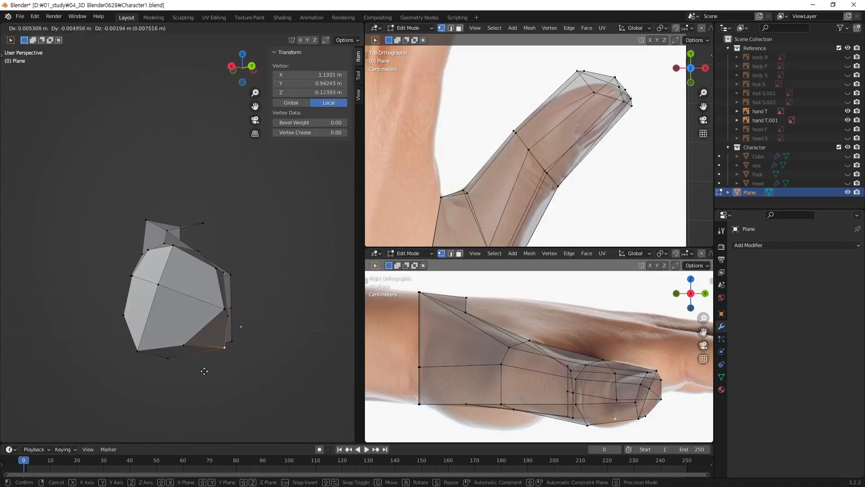
left_click(115, 343)
middle_click_drag(215, 344, 211, 334)
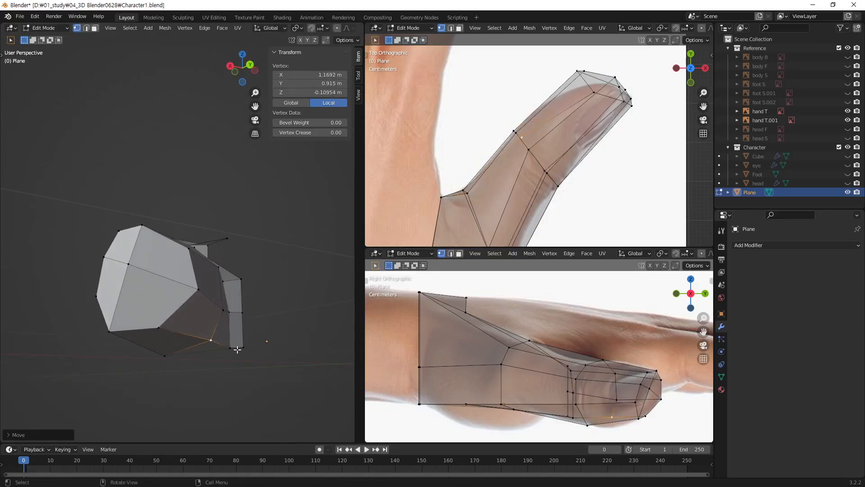
Step: Move the thumb base's bottom vertex on the finger-facing side inward to about X 0.86, Y 0.55, Z -0.11 m
left_click(235, 350)
middle_click_drag(244, 360, 247, 361)
key("g")
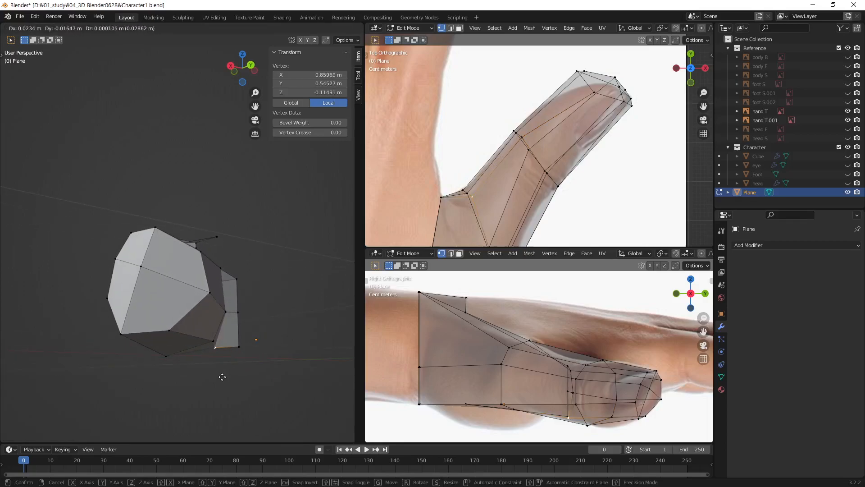
left_click(223, 377)
Step: Nudge the finger-facing top vertex at the knuckle, and move the one at the thumb tip to about X 1.58, Y 1.32, Z 0.21 m
middle_click_drag(223, 325, 232, 293)
left_click(222, 282)
key("g")
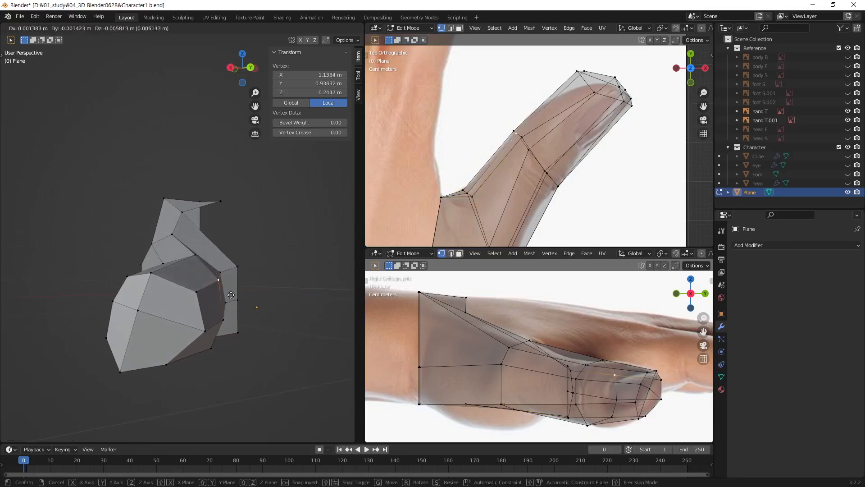
left_click(201, 285)
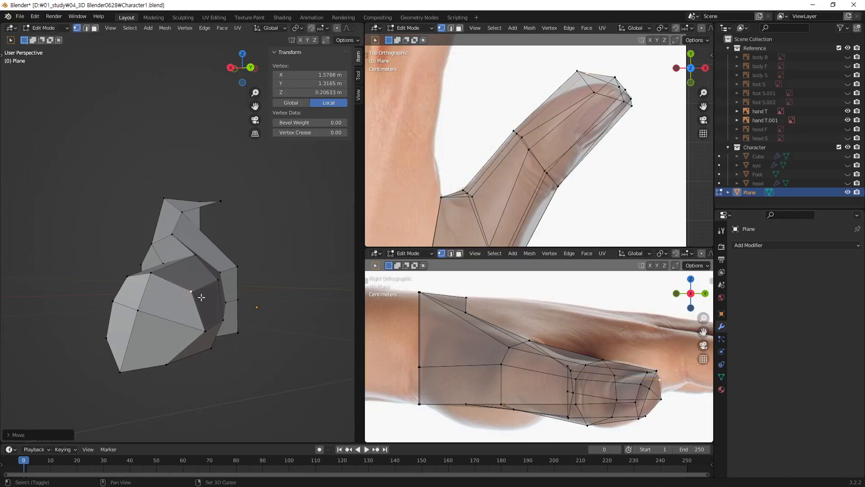
Step: Adjust the thumb tip's finger-facing middle-row vertex and move the end face's centre vertex to about X 1.78, Y 1.23, Z 0.12 m
left_click(203, 328)
middle_click_drag(203, 328, 228, 329)
key("g")
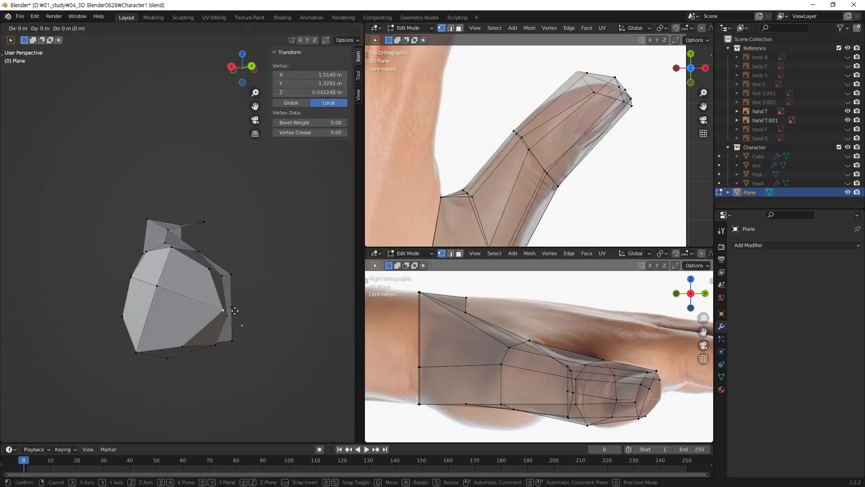
left_click(209, 383)
left_click(162, 292)
key("g")
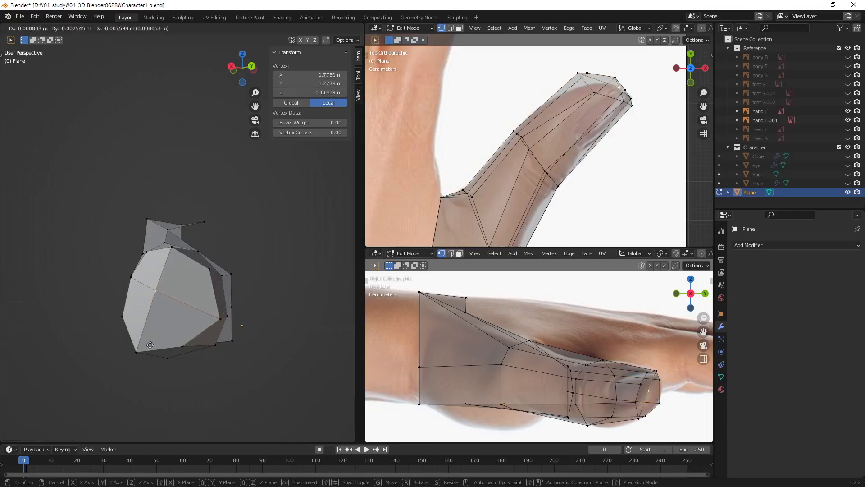
left_click(153, 338)
Step: Adjust the finger-facing bottom vertices of the thumb's tip and knuckle to round the underside
middle_click_drag(205, 350, 207, 349)
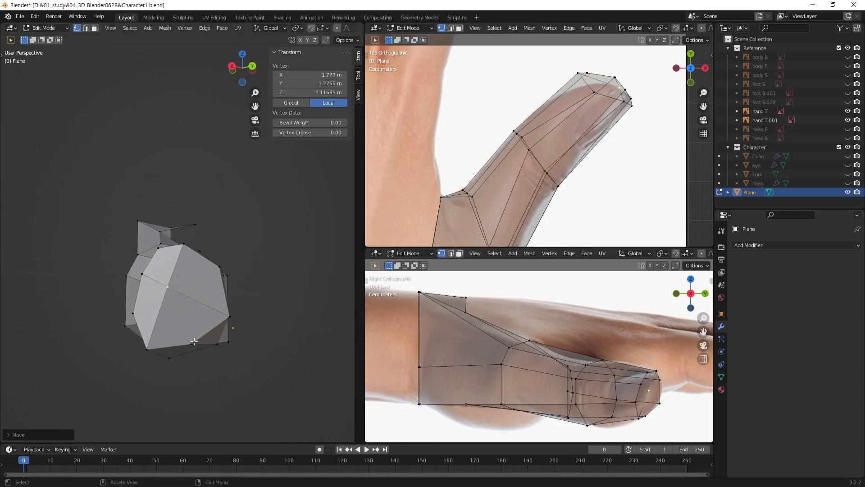
left_click(193, 342)
key("g")
left_click(189, 410)
middle_click_drag(189, 408, 225, 366)
left_click(222, 344)
key("g")
left_click(228, 360)
Step: Move the thumb base's finger-facing bottom vertex further inward and slightly up, to about X 0.90, Y 0.52, Z -0.10 m
left_click(227, 352)
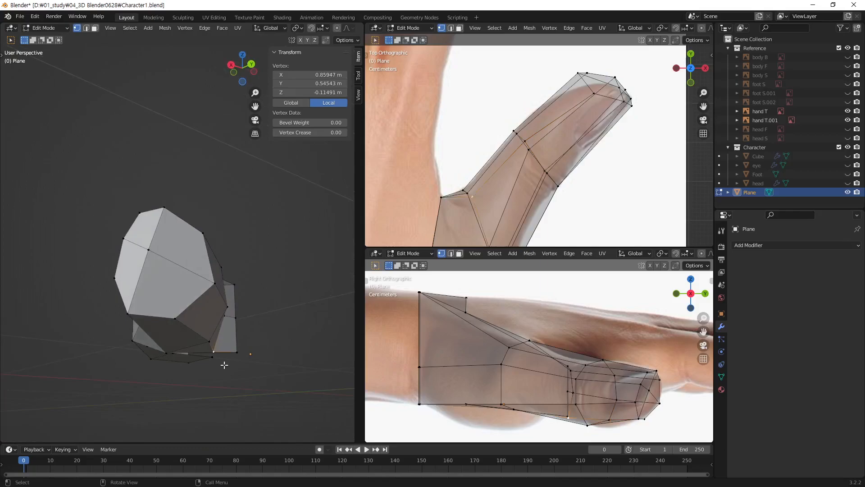
key("g")
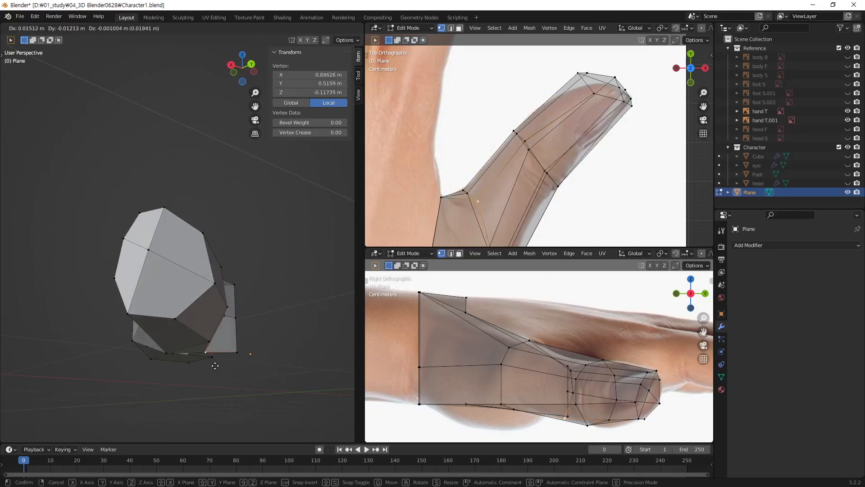
left_click(214, 366)
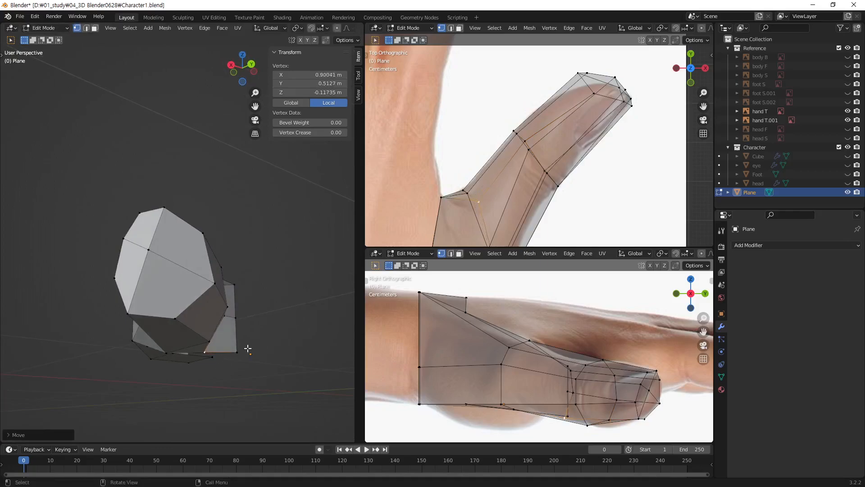
key("g")
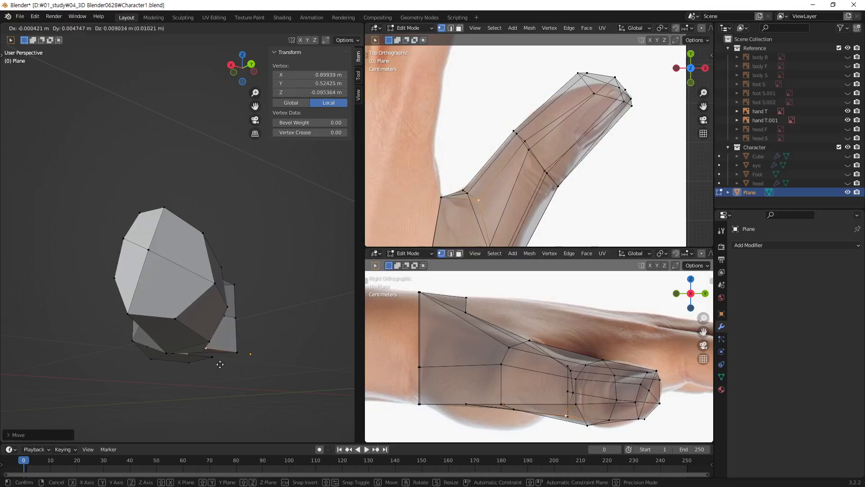
left_click(221, 362)
Step: Lower the outer-side middle-row vertices of the thumb's knuckle and base to about Z 0.17 m and Z 0.27 m
middle_click_drag(221, 362, 255, 329)
left_click(205, 333)
key("g")
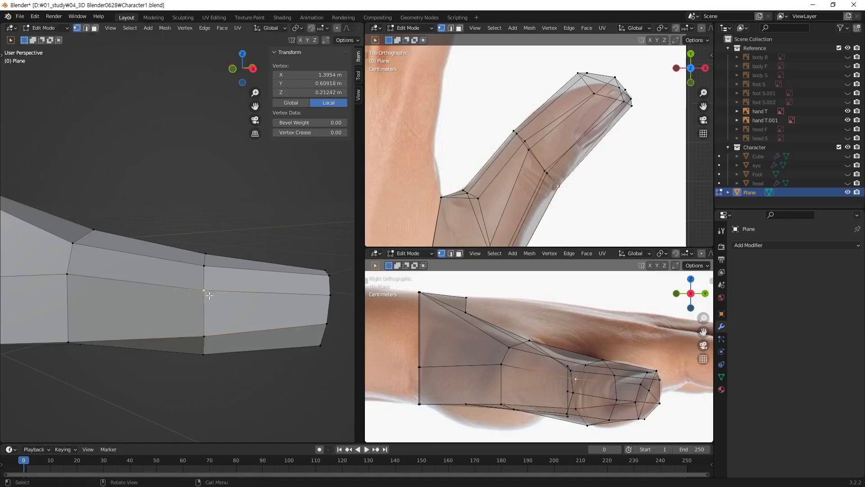
left_click(211, 314)
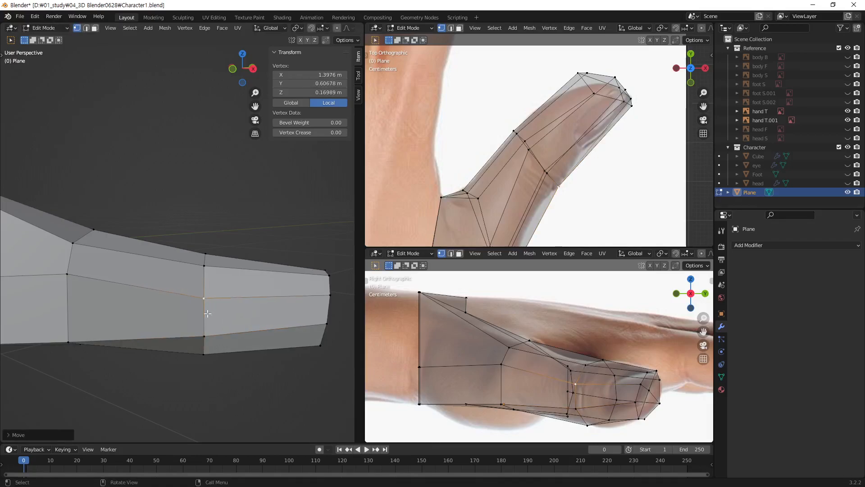
left_click(67, 276)
key("g")
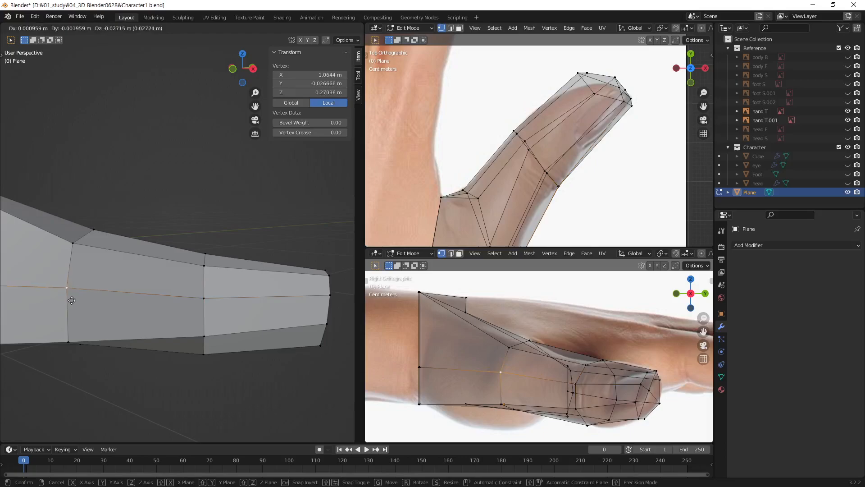
left_click(76, 301)
Step: Lower the thumb tip's outer-side middle-row vertex slightly in line with the knuckle row, and clear the selection
middle_click_drag(76, 301, 215, 306)
left_click(244, 318)
key("g")
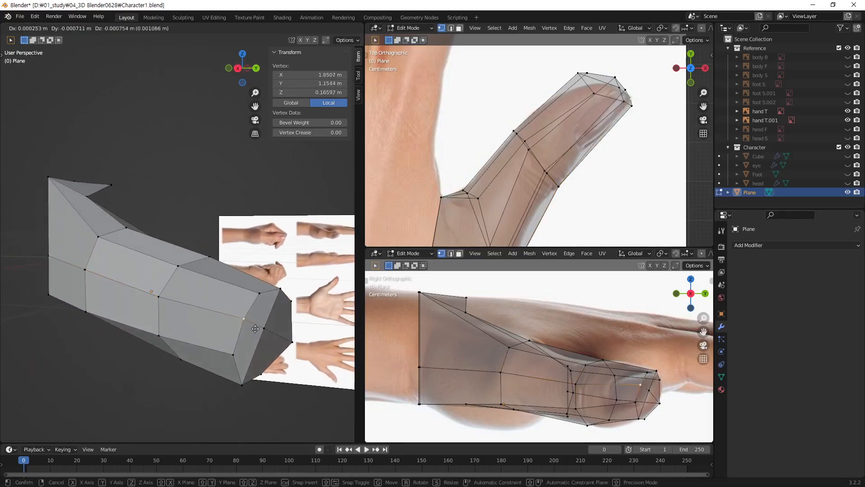
left_click(254, 331)
left_click(292, 388)
Step: Examine the finished thumb shape from several angles and compare it with the top-view hand reference
middle_click_drag(292, 388, 238, 291)
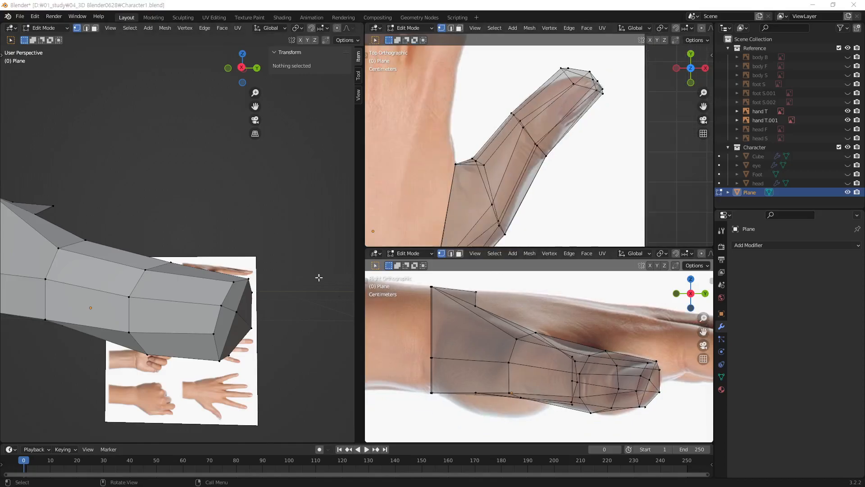
middle_click_drag(320, 277, 162, 261)
middle_click_drag(606, 128, 544, 160, "ctrl")
middle_click_drag(525, 105, 561, 152, "shift")
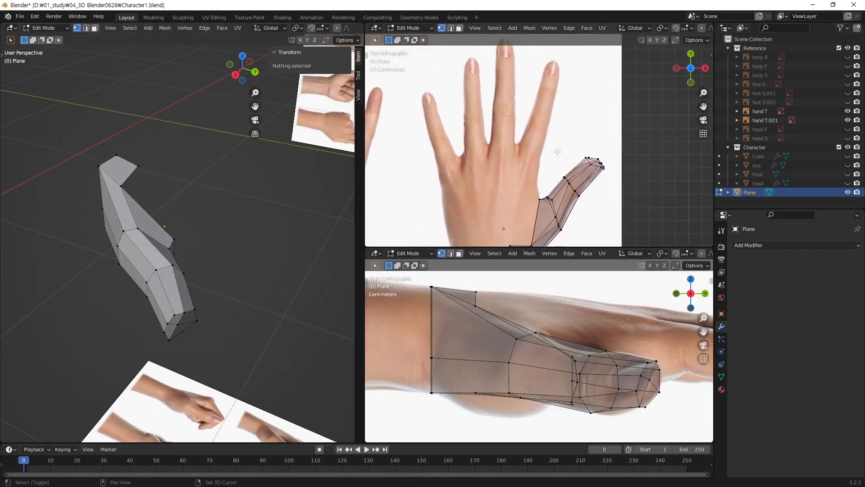
middle_click_drag(475, 121, 459, 78, "shift")
middle_click_drag(576, 178, 592, 151, "shift")
middle_click_drag(592, 151, 552, 130, "shift")
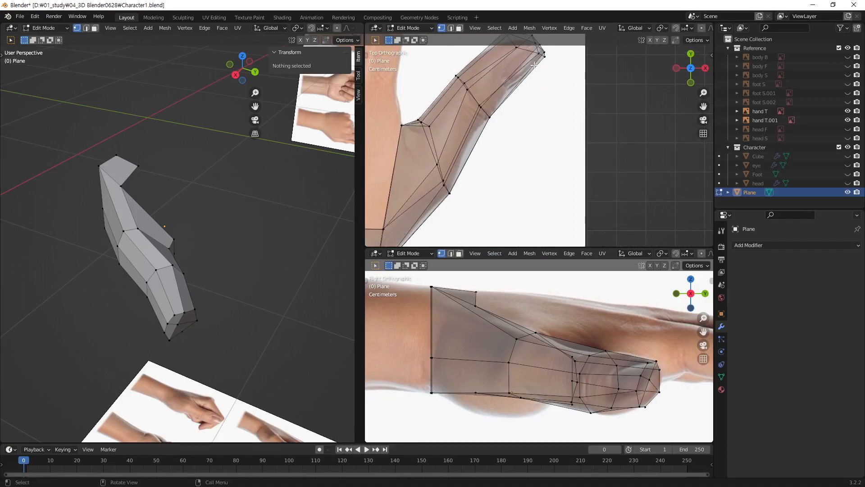
scroll(538, 90, "down", 4)
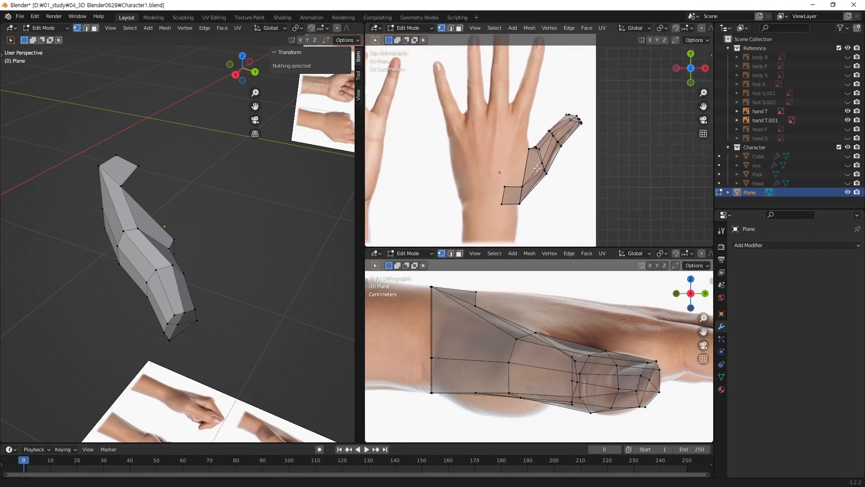
Step: Reveal the hidden palm and finger geometry of the hand mesh and clear the selection
key("alt+h")
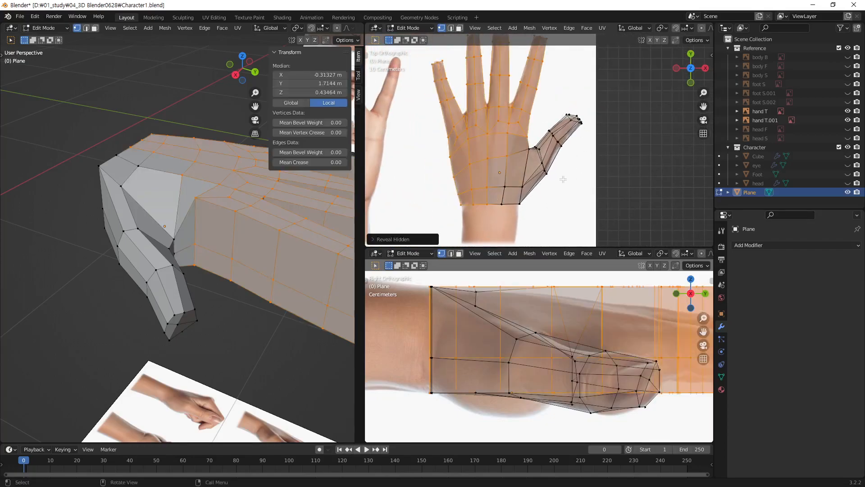
left_click(599, 177)
middle_click_drag(533, 124, 527, 165, "shift")
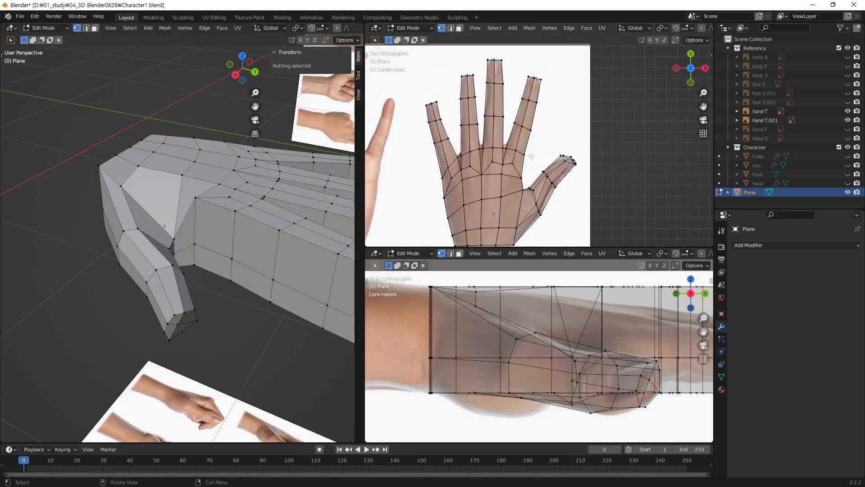
Step: Hide the little, ring and middle fingers with the adjoining palm vertices, leaving the index finger and thumb shown
middle_click_drag(594, 314, 533, 348, "shift")
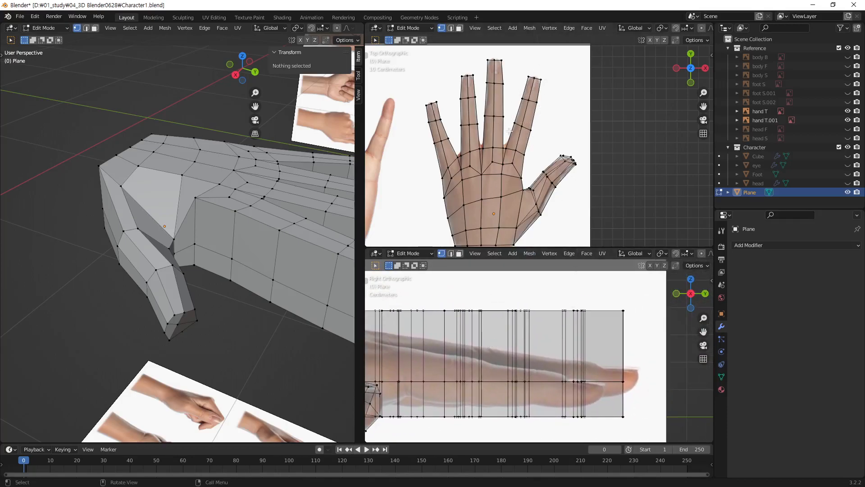
middle_click_drag(488, 73, 497, 97, "shift")
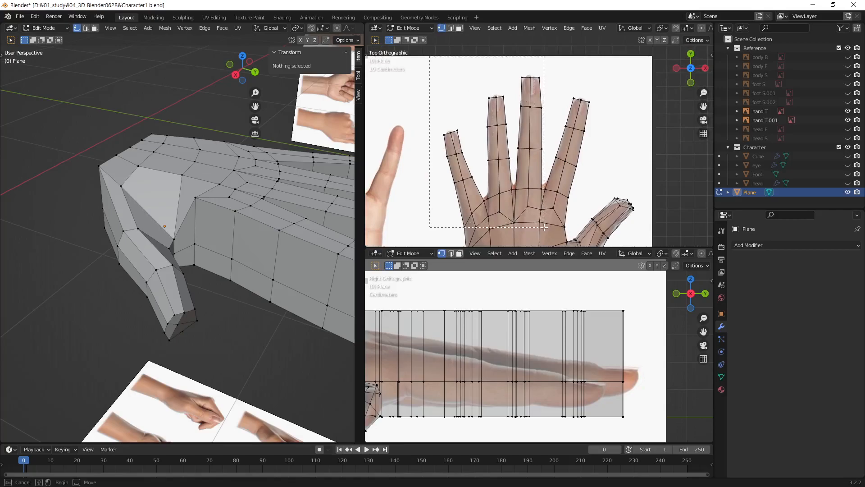
left_click_drag(545, 228, 535, 242)
key("h")
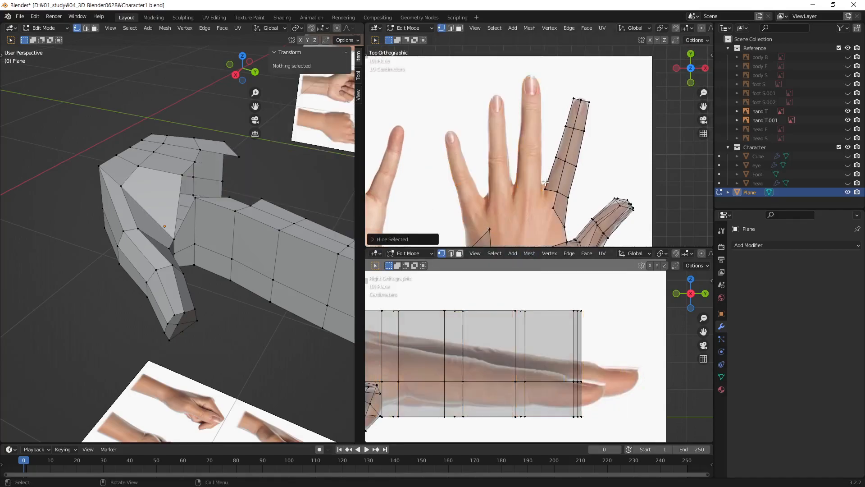
Step: Raise the bottom vertices at the index fingertip along Z to about 0.09 m to match the side reference
middle_click_drag(529, 353, 642, 348, "shift")
middle_click_drag(492, 332, 595, 339, "shift")
middle_click_drag(596, 305, 488, 311, "shift")
middle_click_drag(642, 332, 570, 331, "shift")
middle_click_drag(485, 395, 488, 353, "shift")
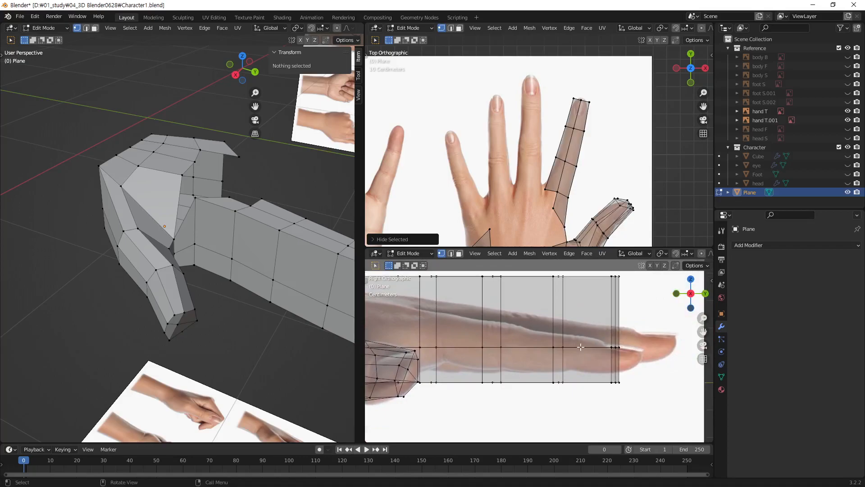
middle_click_drag(622, 330, 603, 340, "shift")
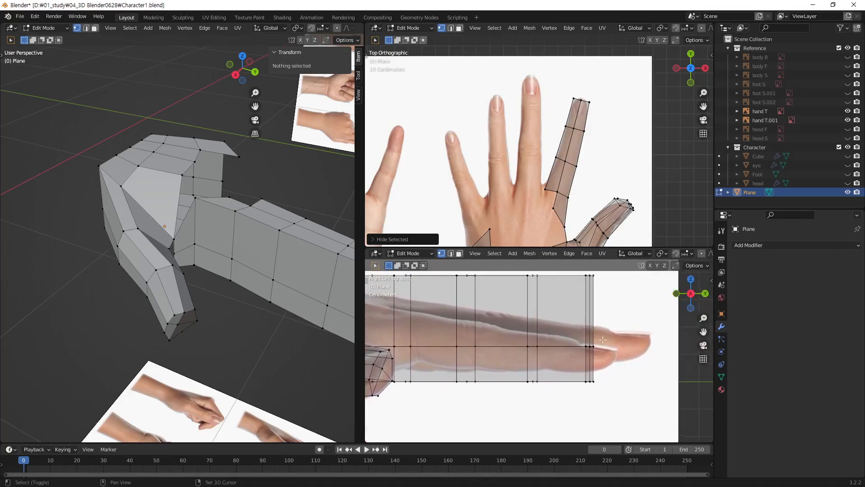
left_click_drag(603, 373, 578, 392)
key("g")
key("z")
left_click(599, 366)
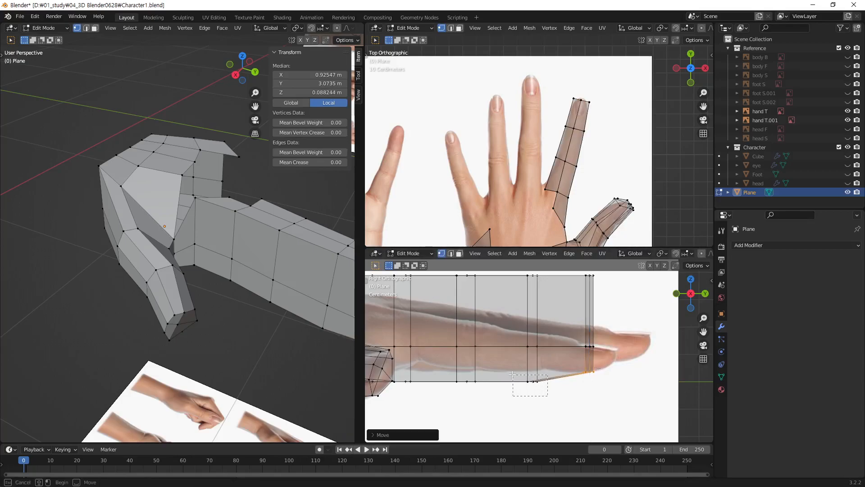
Step: Raise the bottom vertices at the index finger's joint nearest the tip along Z to about 0.10 m
left_click_drag(514, 375, 514, 375)
key("g")
key("z")
left_click(558, 399)
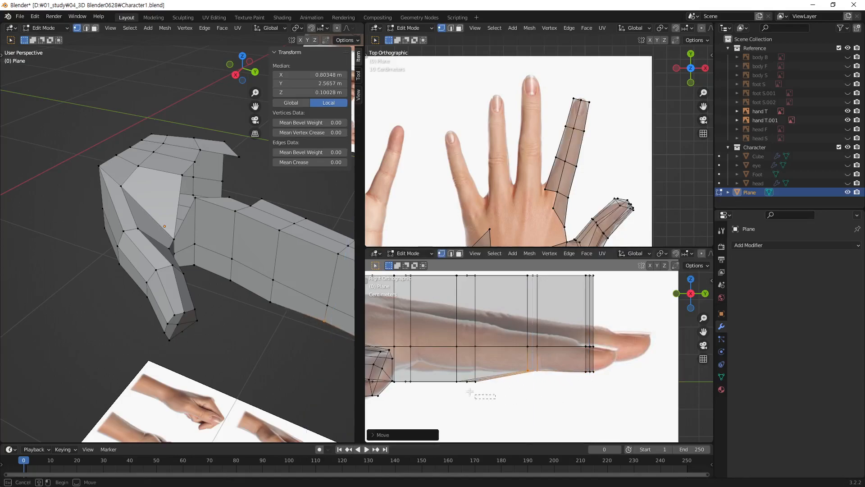
Step: Raise the bottom vertices at the index finger's middle joint along Z to the finger's underside in the side reference
left_click_drag(476, 395, 450, 375)
key("g")
key("z")
left_click(492, 403)
Step: Raise the bottom vertices at the base of the index finger along Z to about 0.12 m to match the side reference
middle_click_drag(501, 377, 583, 375, "shift")
middle_click_drag(559, 228, 569, 158)
key("KP_7")
middle_click_drag(331, 280, 300, 195)
left_click(189, 362)
left_click(193, 379, "shift")
left_click(192, 395, "shift")
middle_click_drag(520, 357, 532, 330, "shift")
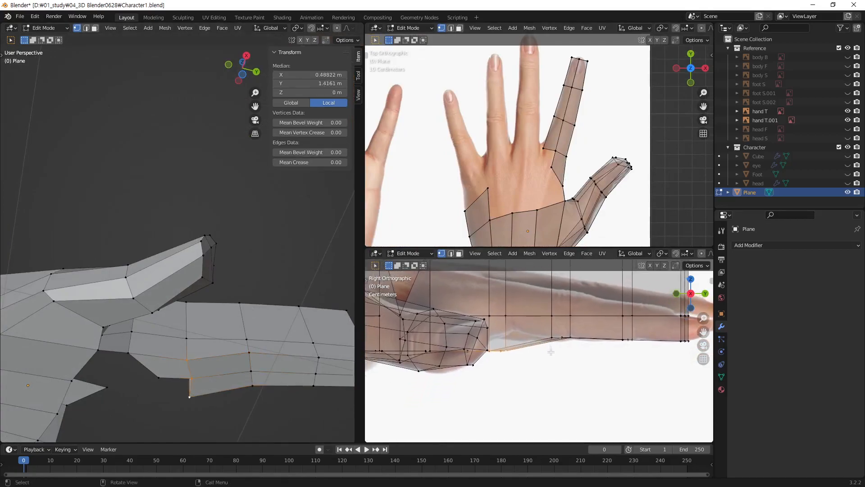
key("g")
key("z")
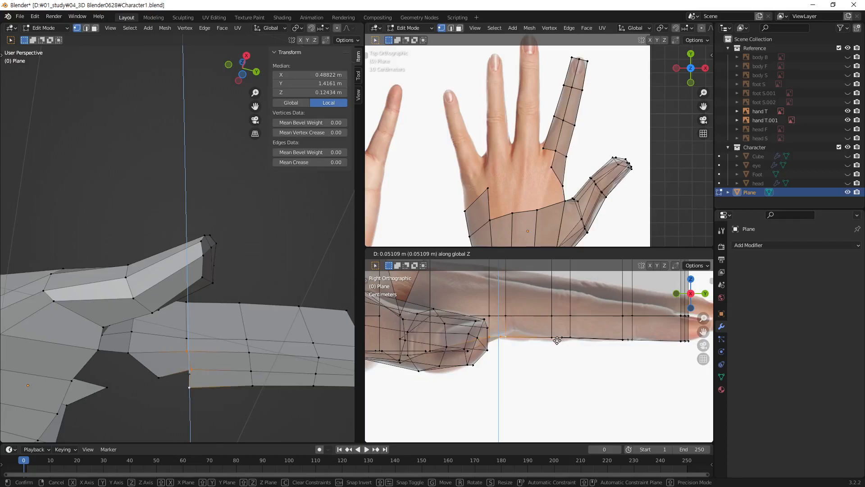
left_click(558, 341)
Step: Lower the middle-row vertices at the index fingertip along Z to about 0.18 m
middle_click_drag(608, 314, 546, 361, "shift")
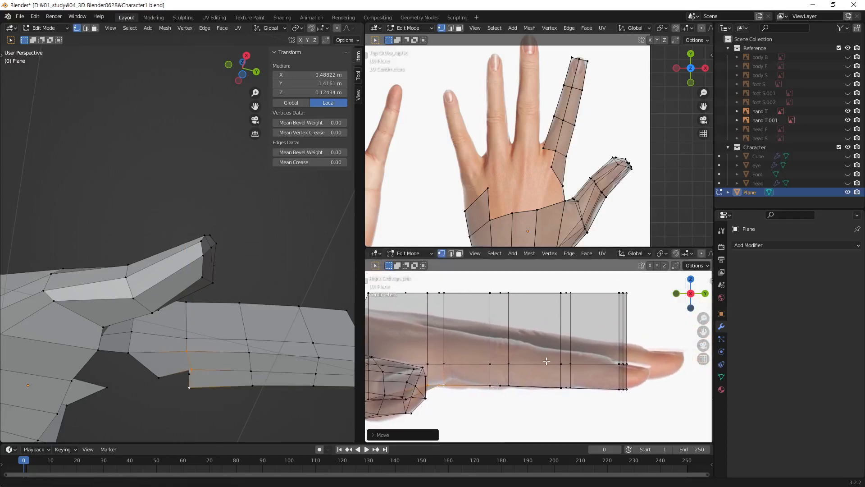
left_click_drag(622, 365, 617, 371)
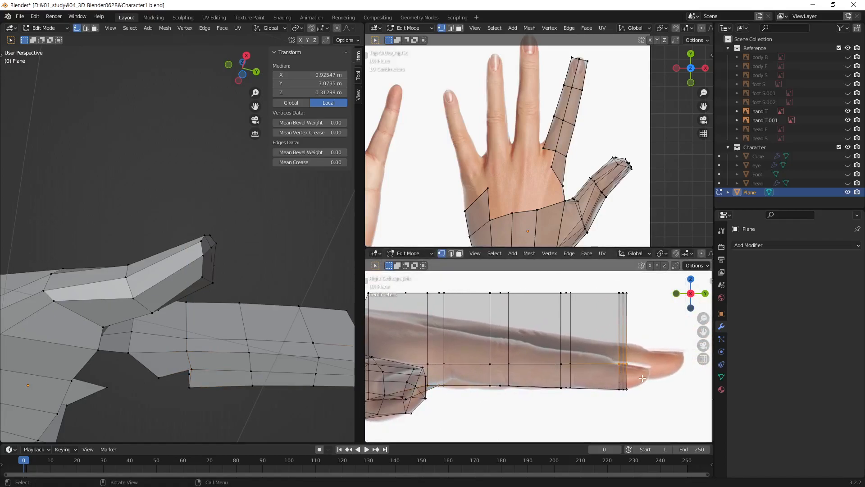
key("g")
key("z")
left_click(630, 380)
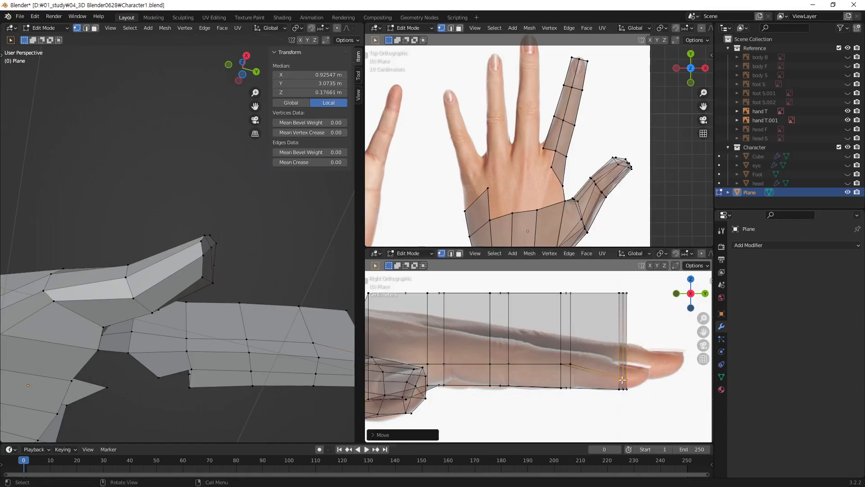
Step: Lower the middle-row vertices at the index finger's joint nearest the tip and at its middle joint along Z, sloping the row toward the fingertip
key("g")
key("z")
left_click_drag(540, 374, 488, 370)
left_click(597, 385)
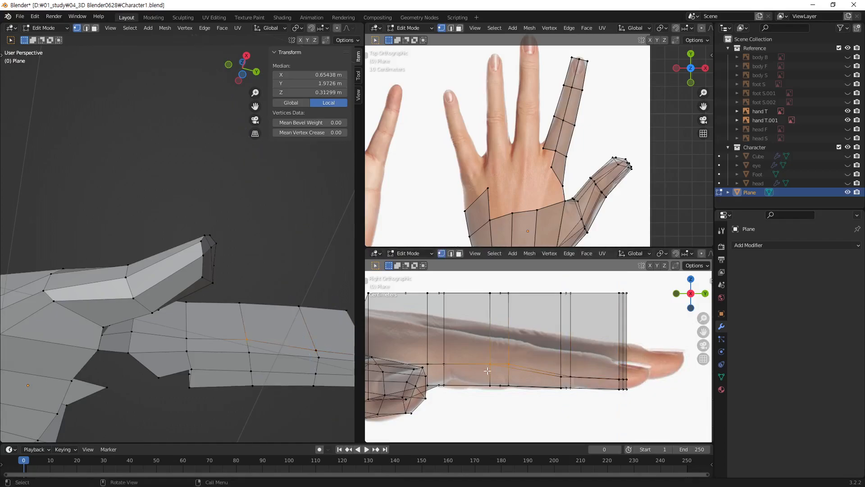
left_click(548, 373)
left_click_drag(460, 354, 424, 368)
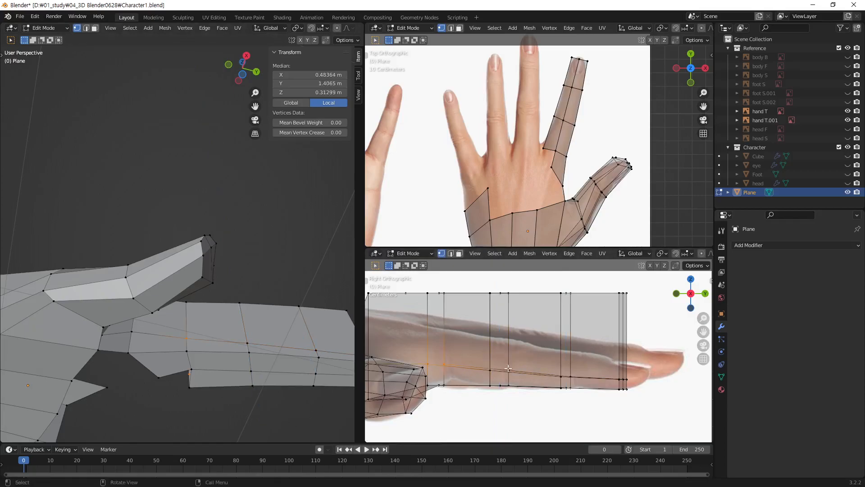
Step: Lower the top vertices at the index fingertip along Z to about 0.34 m to match the side reference
left_click_drag(637, 292, 615, 301)
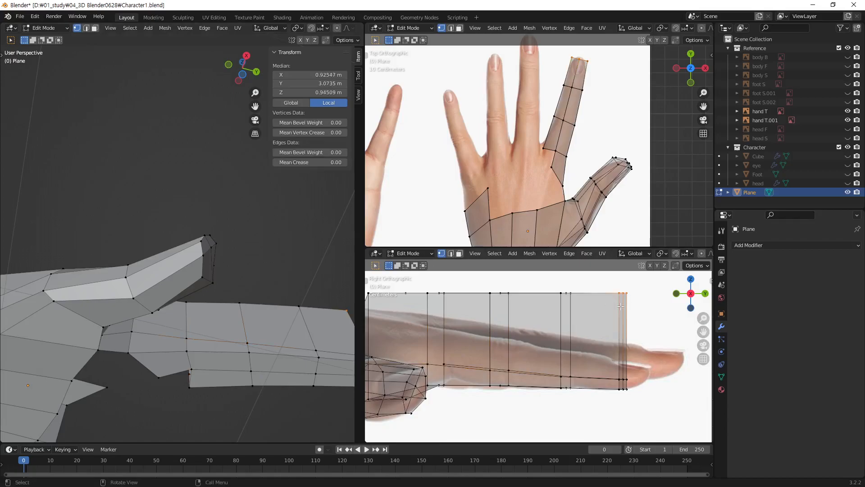
key("g")
key("z")
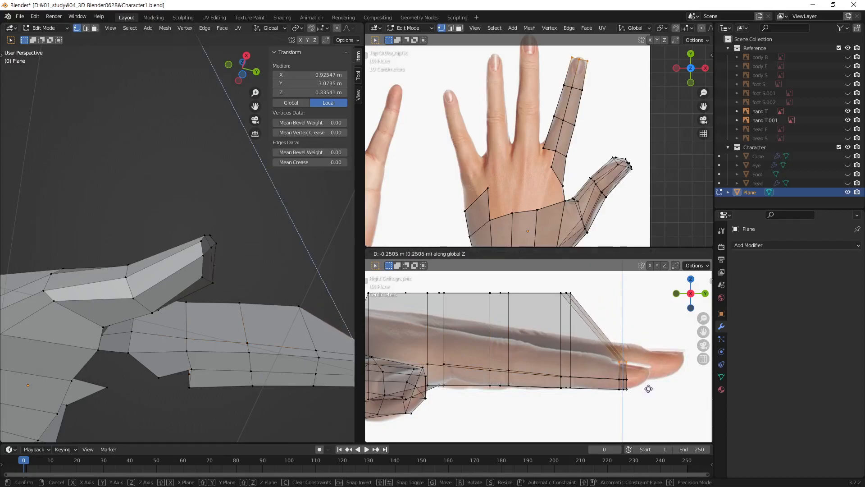
left_click(648, 389)
Step: Lower the index finger's top vertices along Z to about 0.42 m at the joint nearest the tip and about 0.54 m at the middle joint
left_click_drag(597, 287, 484, 301)
key("g")
key("z")
left_click(611, 366)
key("g")
key("z")
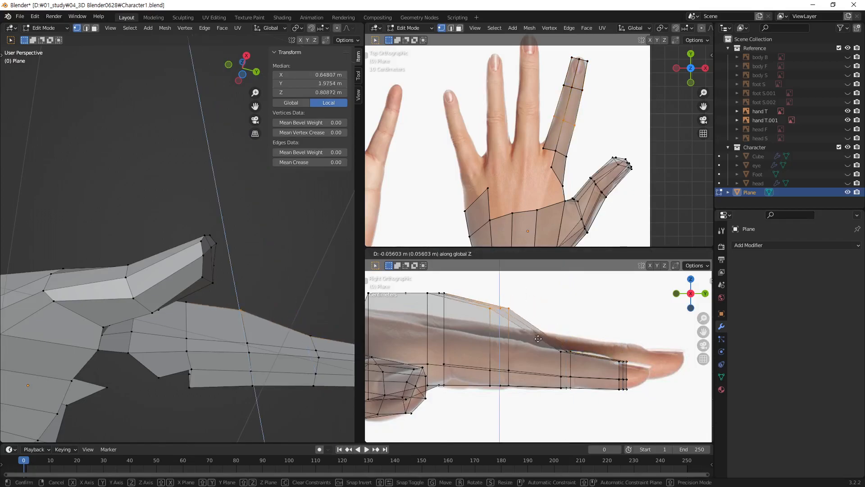
left_click(540, 366)
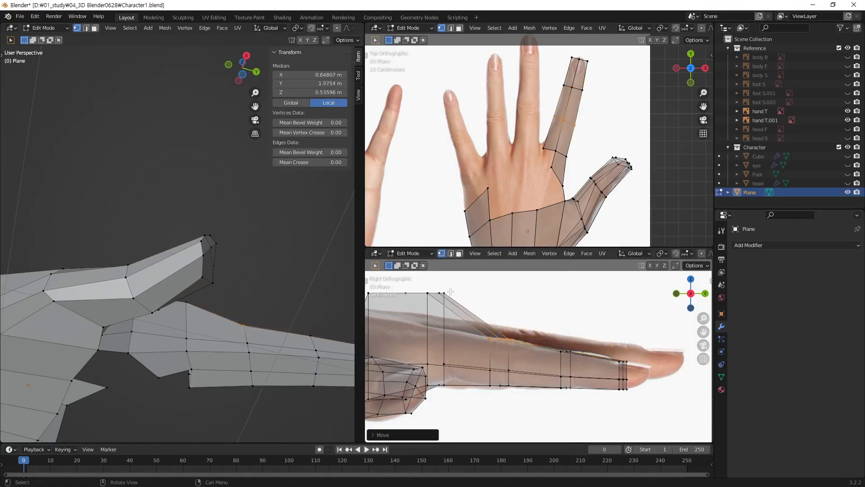
Step: Lower the top vertices at the base of the index finger along Z to about 0.64 m and clear the selection
left_click_drag(449, 292, 424, 310)
middle_click_drag(487, 316, 560, 334, "shift")
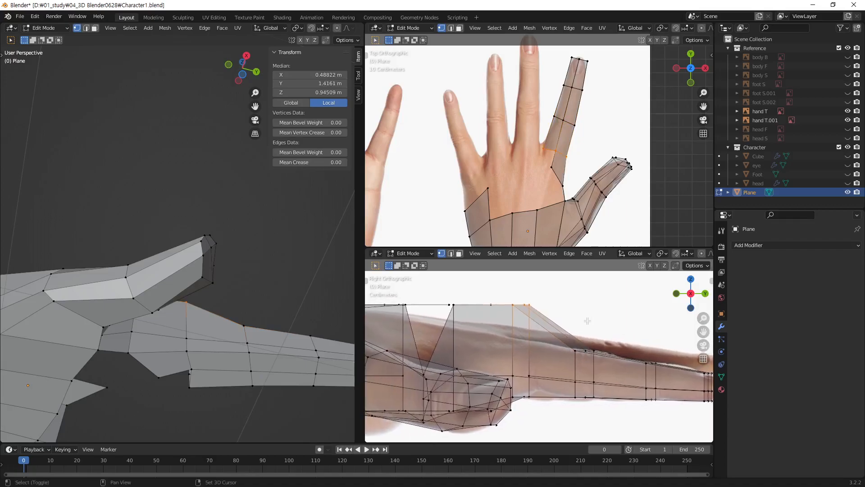
key("g")
key("z")
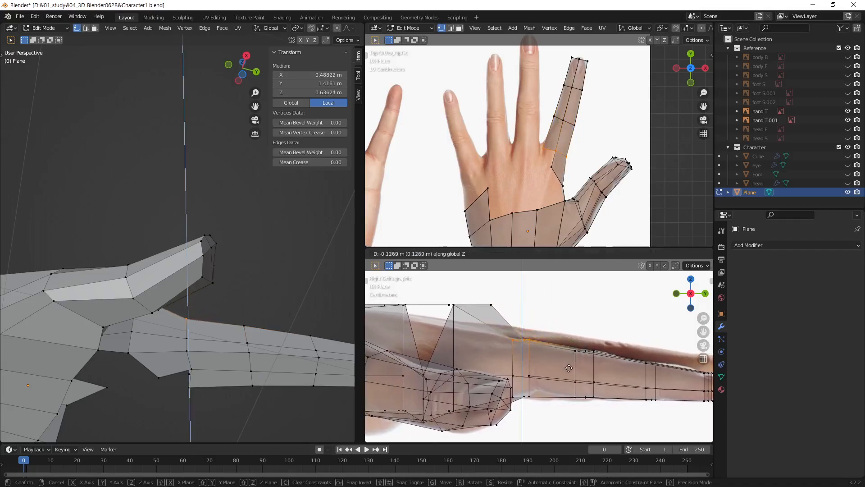
left_click(569, 367)
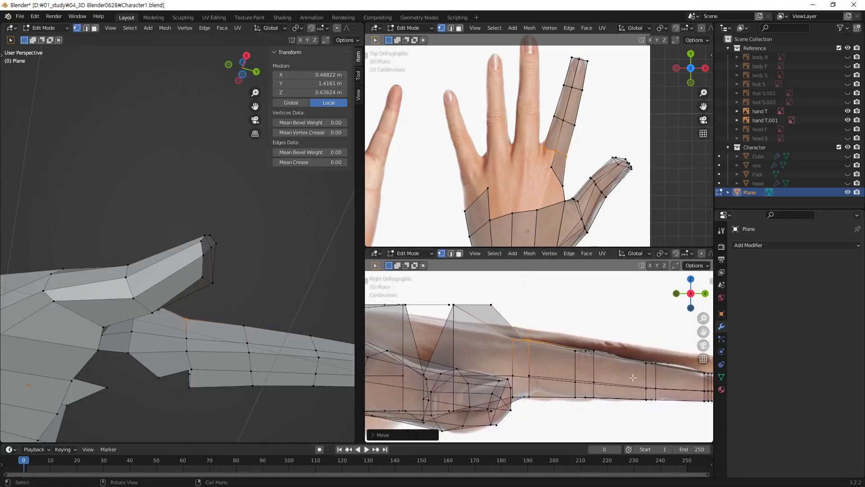
middle_click_drag(633, 377, 553, 355, "shift")
left_click(587, 387)
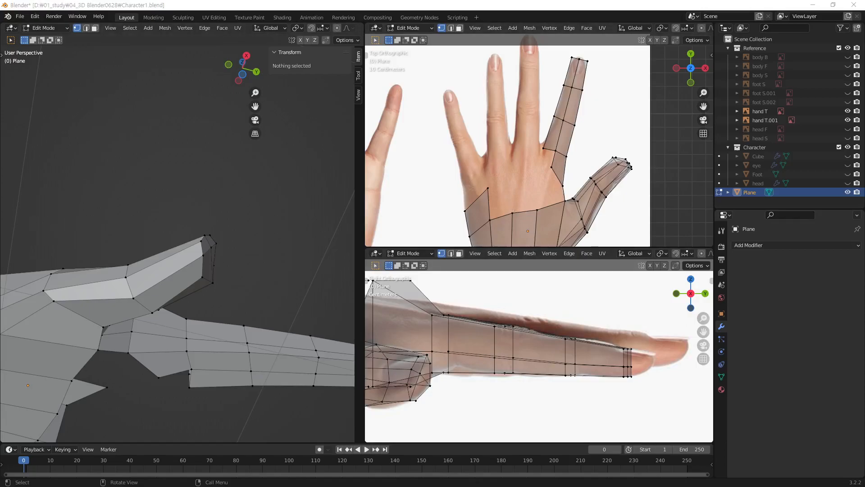
scroll(516, 327, "up", 4)
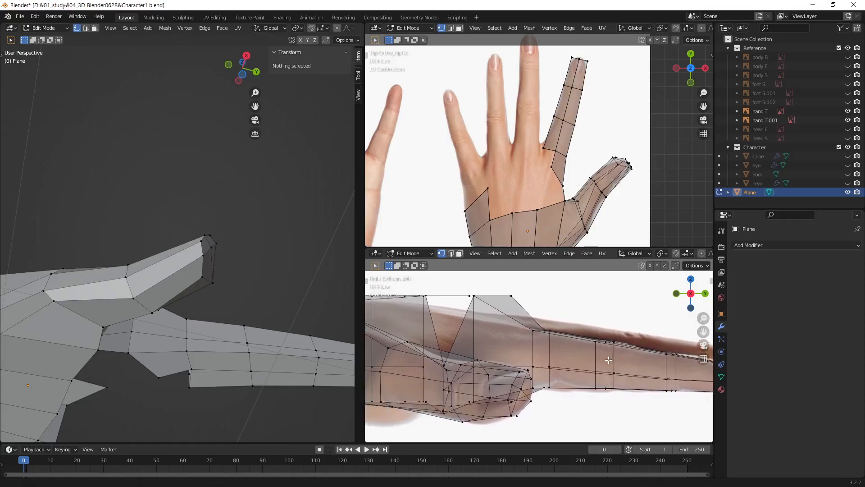
left_click_drag(545, 296, 470, 323)
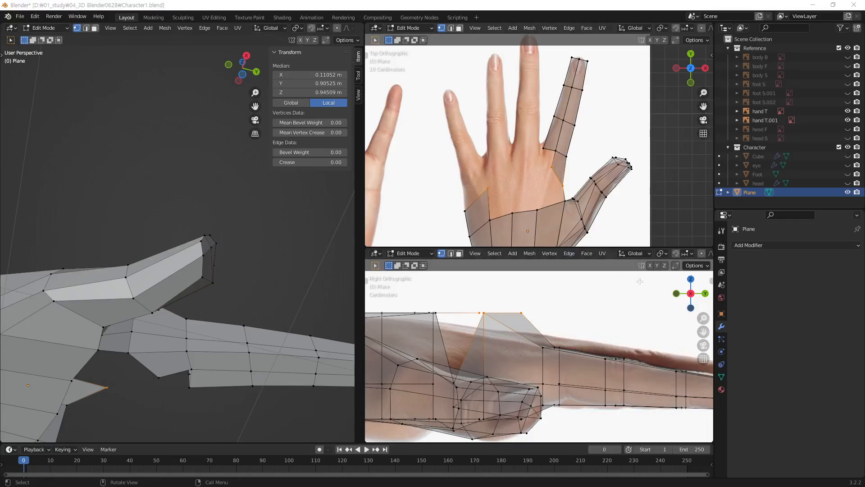
mouse_move(608, 367)
middle_mouse_down()
mouse_move(560, 374)
mouse_move(612, 379)
mouse_move(622, 369)
mouse_move(616, 372)
middle_mouse_up()
middle_click_drag(273, 353, 230, 302)
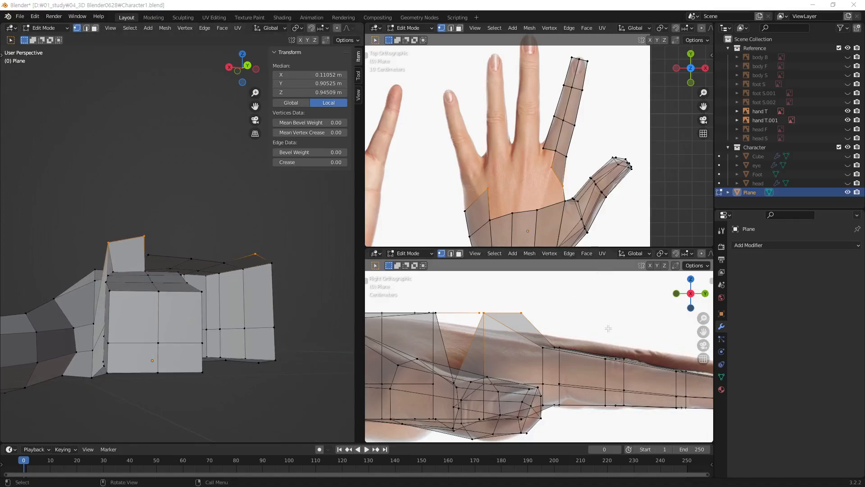
middle_click_drag(179, 306, 165, 281)
Step: Scale the two top corner vertices of the index fingertip closer together to narrow its upper edge
left_click(141, 269)
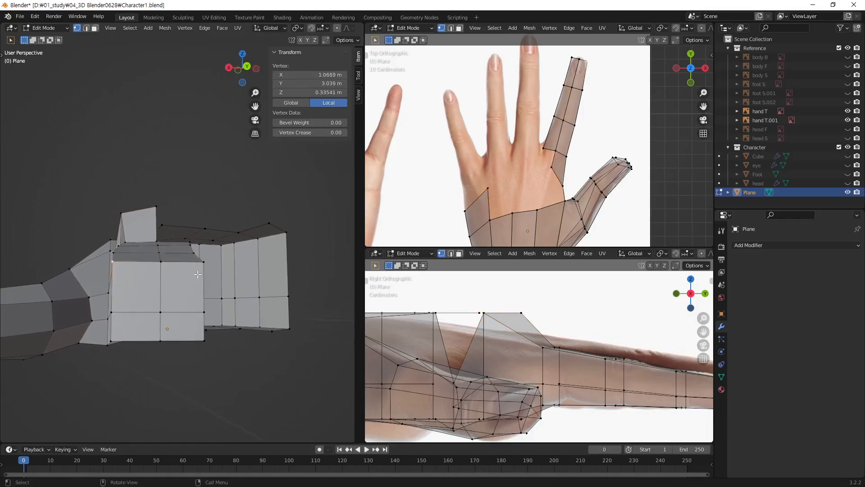
middle_click_drag(193, 287, 122, 256)
middle_click_drag(196, 340, 173, 284)
scroll(228, 230, "up", 4)
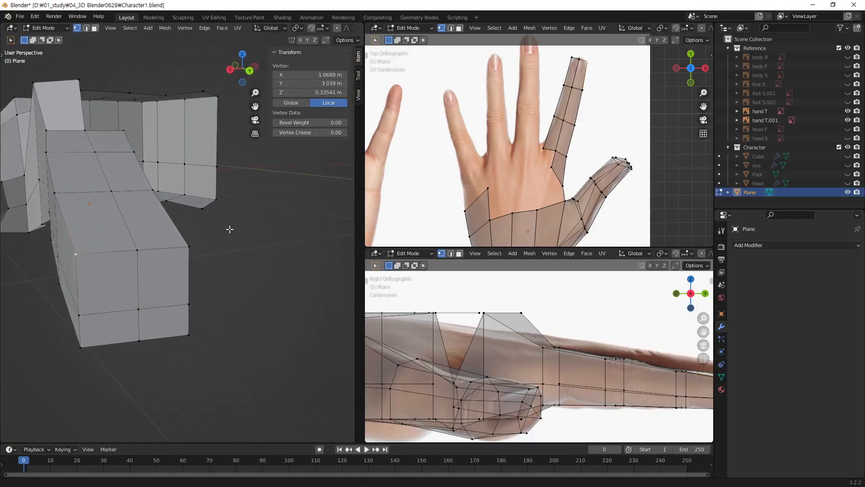
left_click(188, 248, "shift")
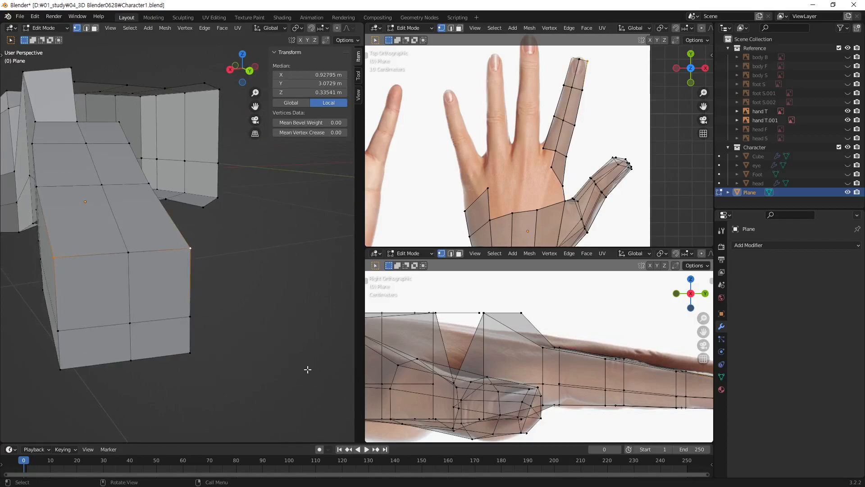
key("s")
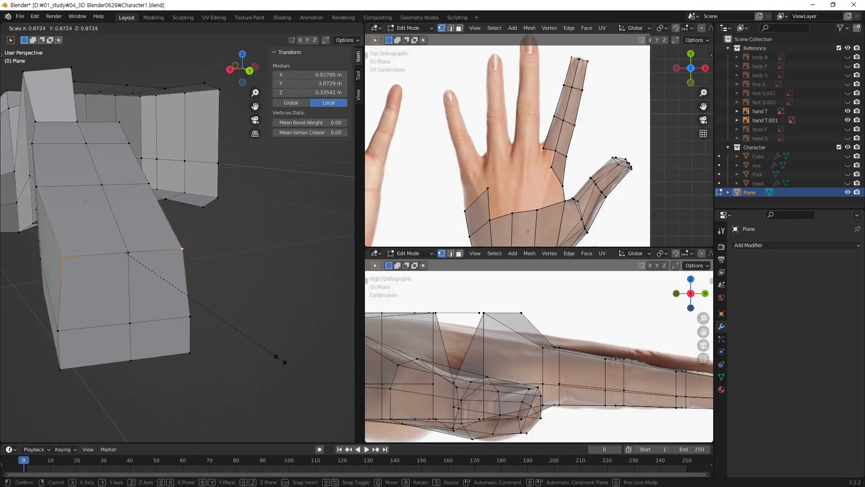
left_click(249, 349)
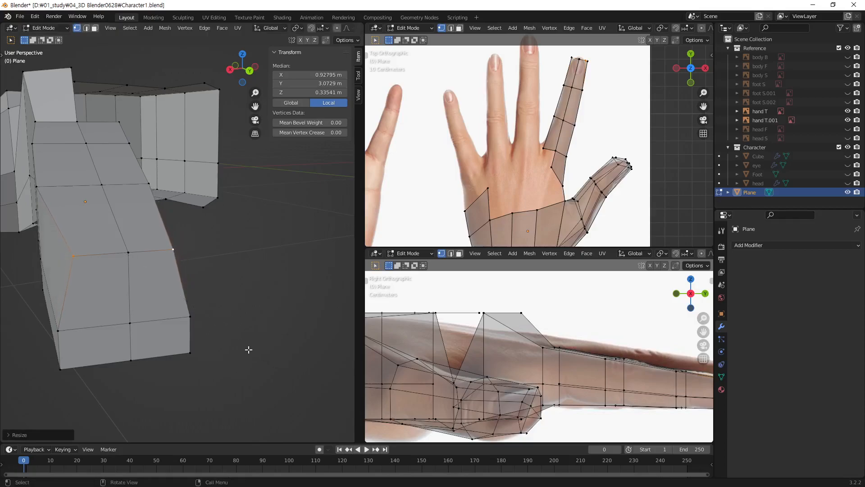
Step: Lower the two top corner vertices of the index fingertip along Z to about 0.30 m
scroll(568, 105, "up", 4)
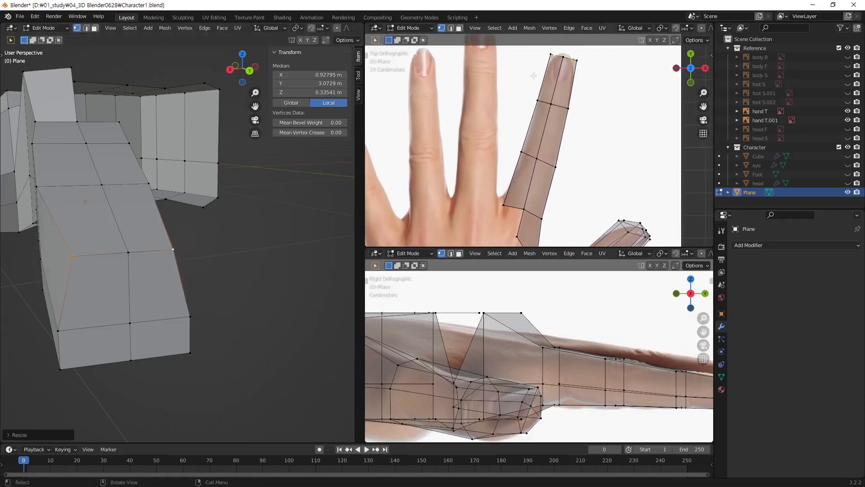
middle_click_drag(156, 336, 264, 255, "shift")
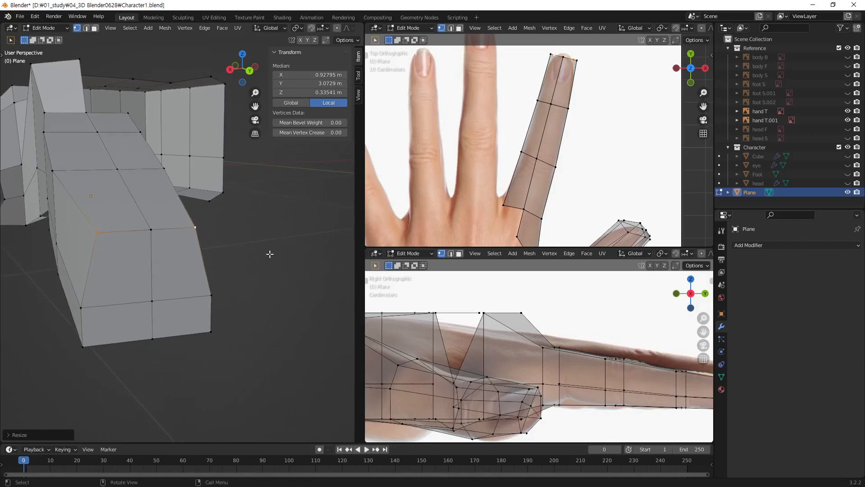
key("g")
key("z")
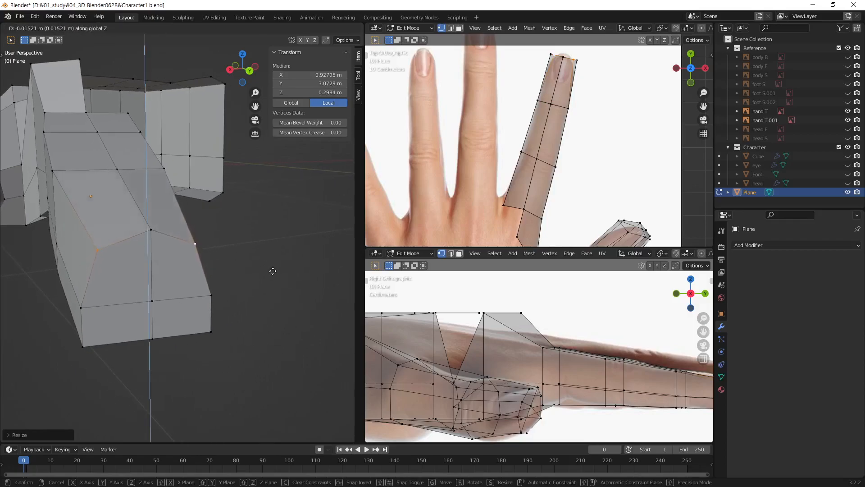
left_click(272, 272)
Step: Scale the two bottom corner vertices of the index fingertip closer together and raise them along Z to about 0.11 m
middle_click_drag(272, 272, 164, 274)
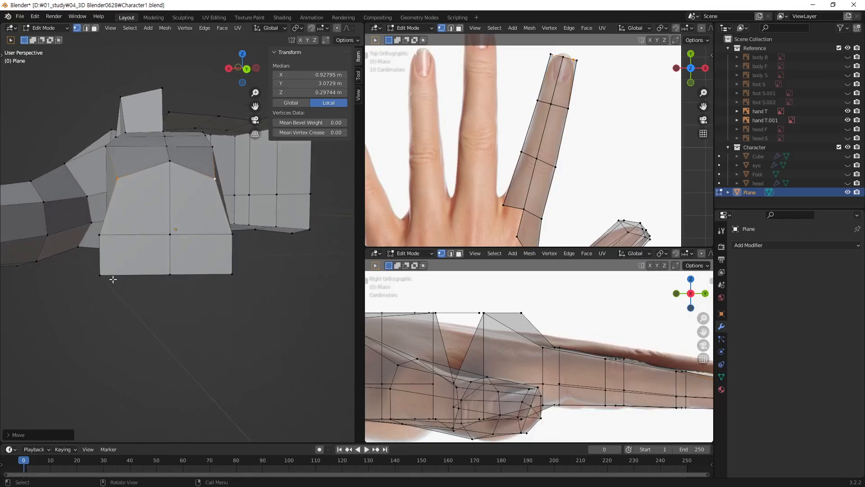
left_click(100, 275)
left_click(231, 273, "shift")
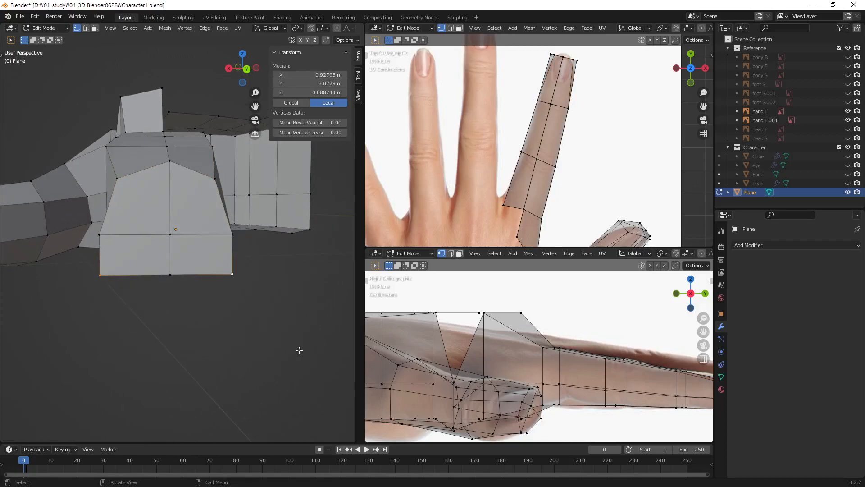
key("s")
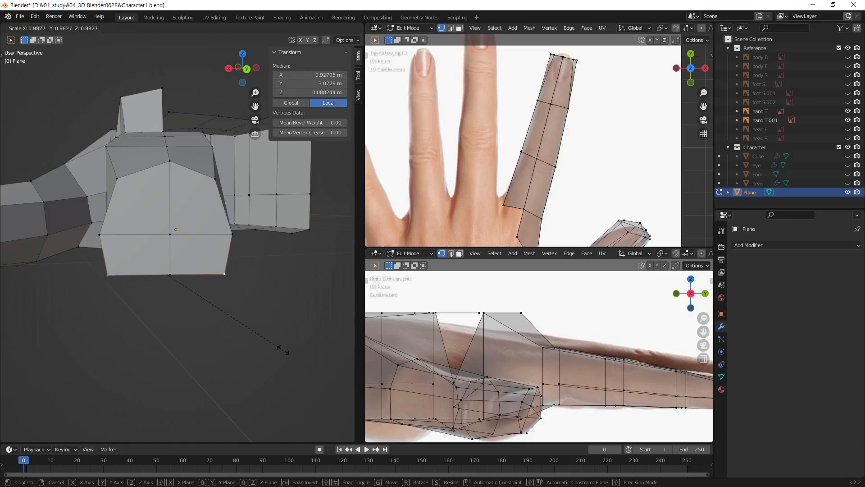
left_click(266, 346)
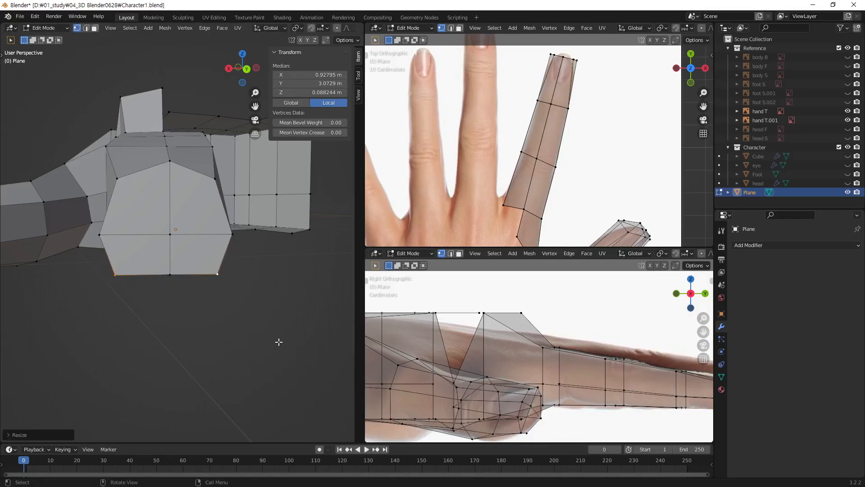
key("g")
key("z")
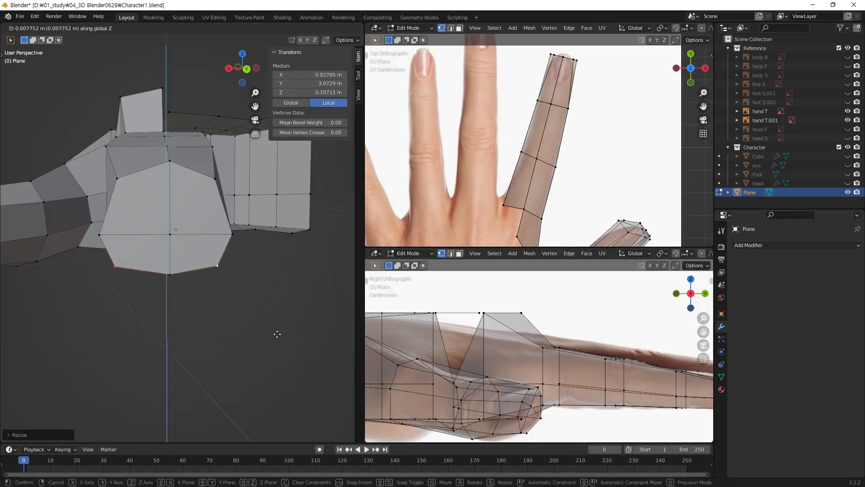
left_click(277, 334)
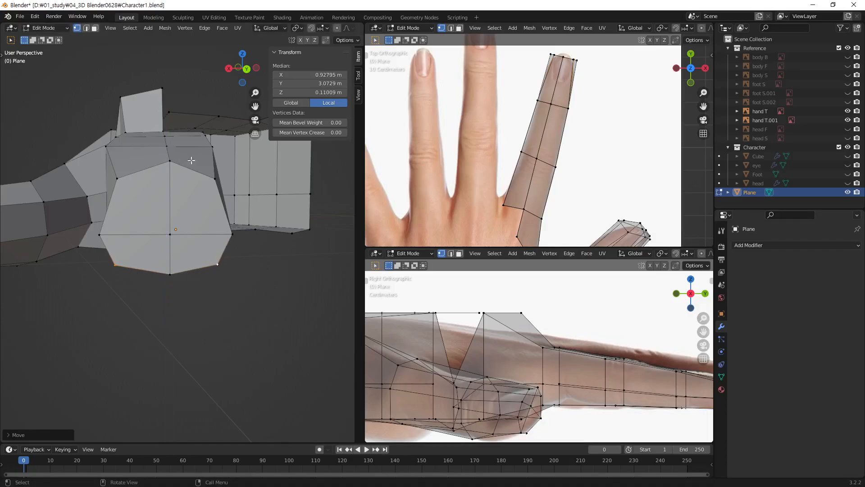
Step: Move the thumb-side top corner vertex at the index finger's joint nearest the tip inward and down to round the finger
middle_click_drag(252, 230, 133, 158)
left_click(113, 152)
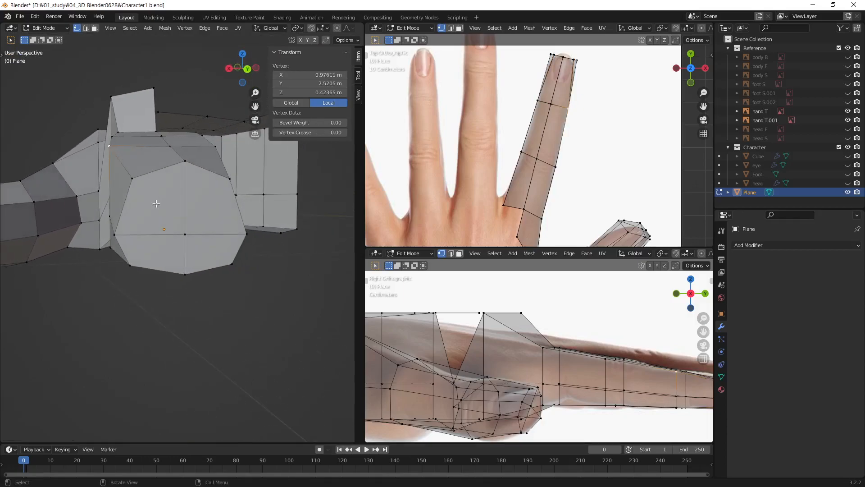
key("g")
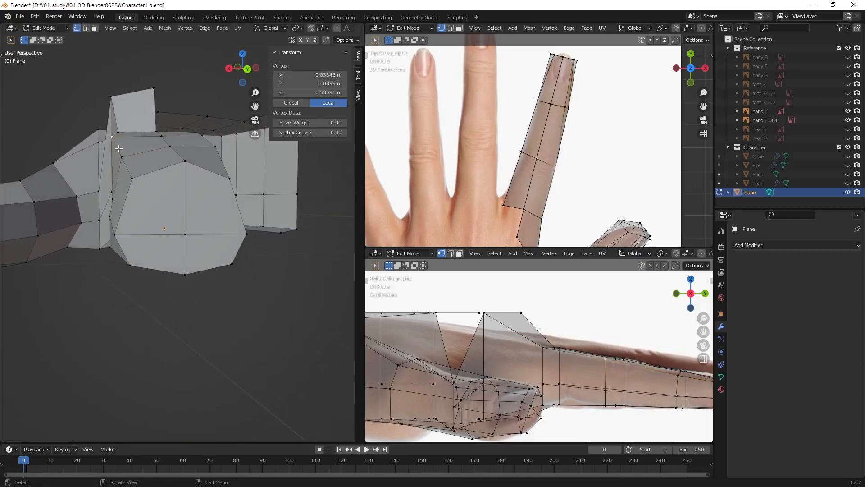
left_click(127, 162)
Step: Move the remaining top corner vertices at the index finger's two outer joints inward and down to follow the rounded fingertip
left_click(214, 147)
key("g")
left_click(213, 171)
left_click(200, 137)
middle_click_drag(199, 137, 195, 135)
key("g")
left_click(204, 160)
left_click(205, 159)
key("g")
left_click(206, 178)
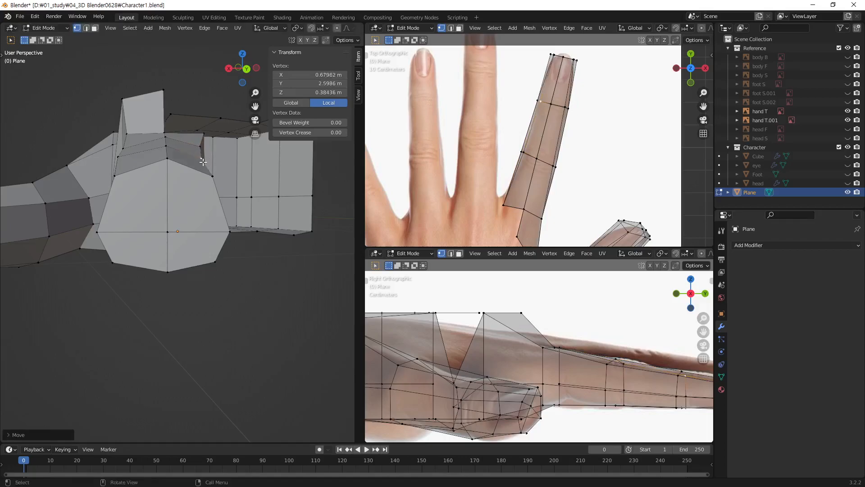
Step: Undo the individual corner-vertex moves at the index finger's two outer joints
middle_click_drag(217, 174, 212, 264)
key("ctrl+z")
key("ctrl+z")
key("ctrl+z")
key("ctrl+z")
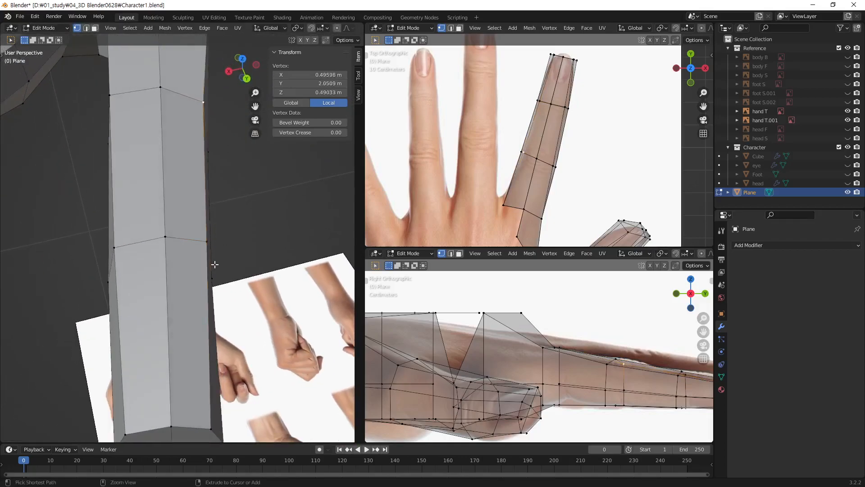
key("ctrl+z")
key("ctrl+z")
key("ctrl+z")
key("ctrl+z")
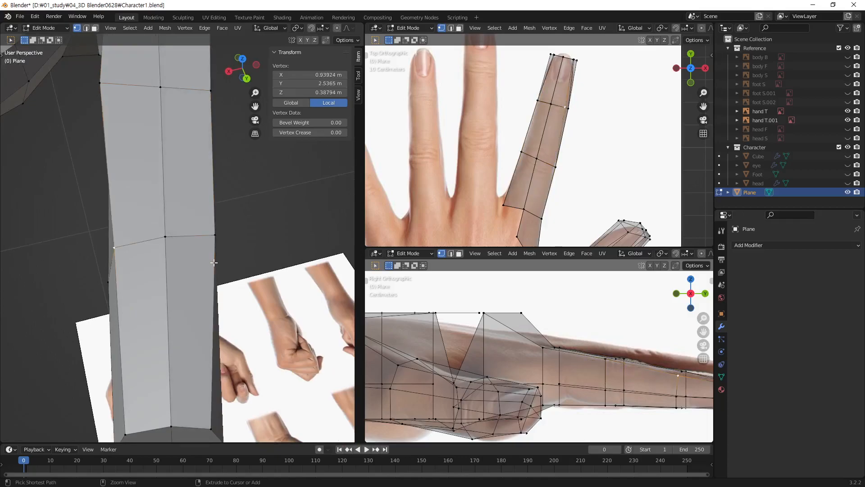
Step: Scale the two top corner vertices at the index finger's joint nearest the tip closer together and lower them along Z
left_click(215, 236, "shift")
key("s")
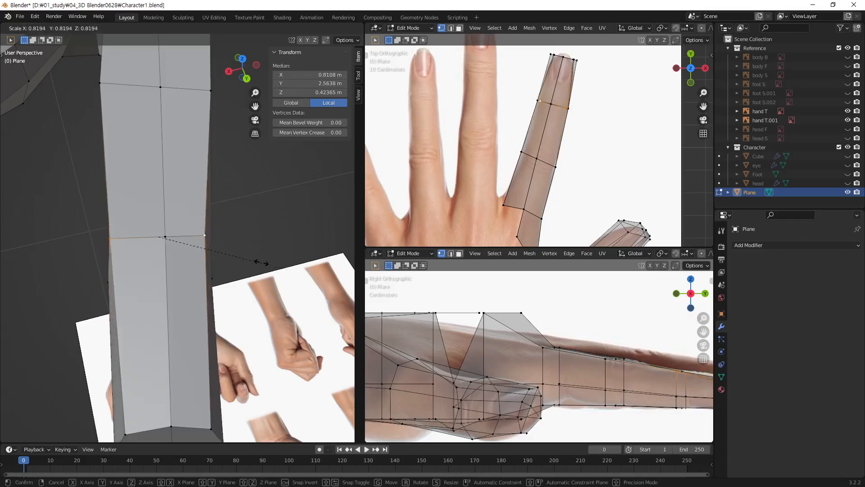
left_click(251, 262)
middle_click_drag(251, 262, 200, 248)
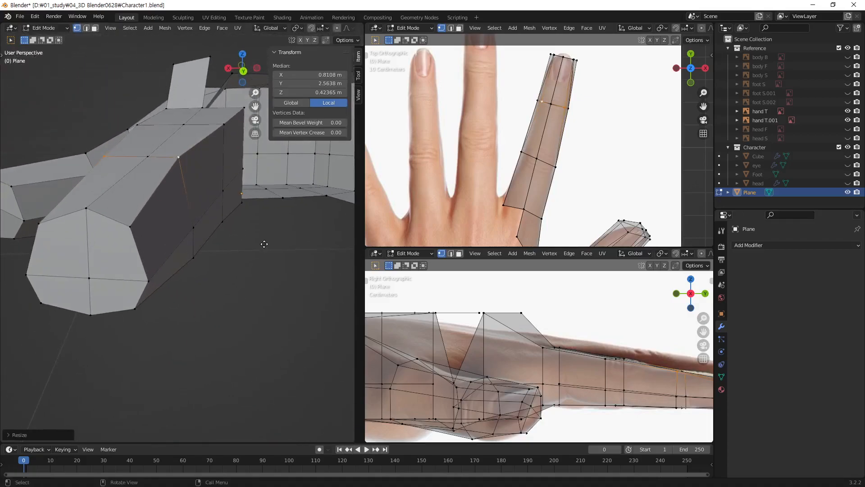
key("g")
key("z")
left_click(264, 270)
key("s")
left_click(230, 271)
middle_click_drag(202, 241, 218, 241)
Step: Scale the two top corner vertices at the index finger's middle joint closer together and lower them along Z to about 0.45 m
middle_click_drag(132, 170, 234, 222)
left_click(227, 220)
left_click(144, 213, "shift")
key("s")
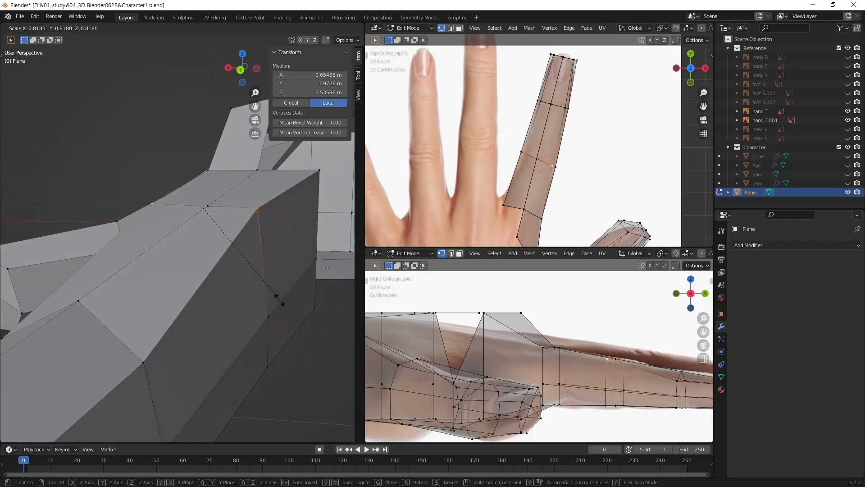
left_click(279, 300)
key("g")
key("z")
left_click(298, 270)
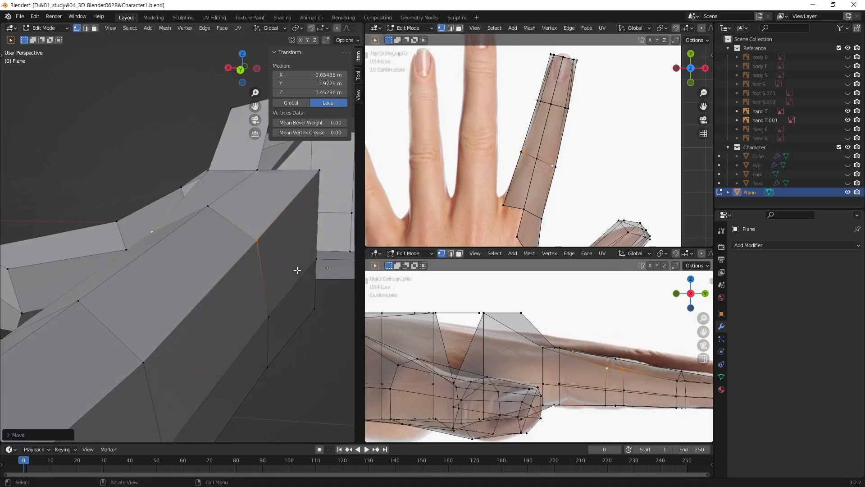
key("s")
left_click(301, 279)
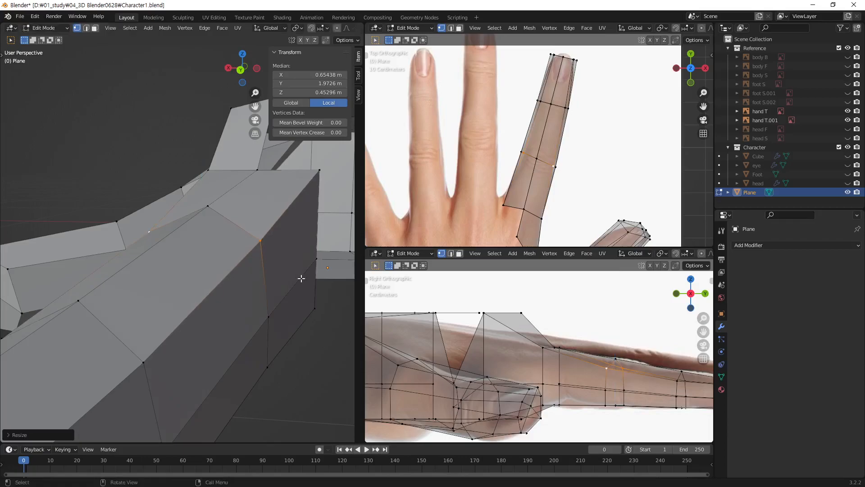
key("s")
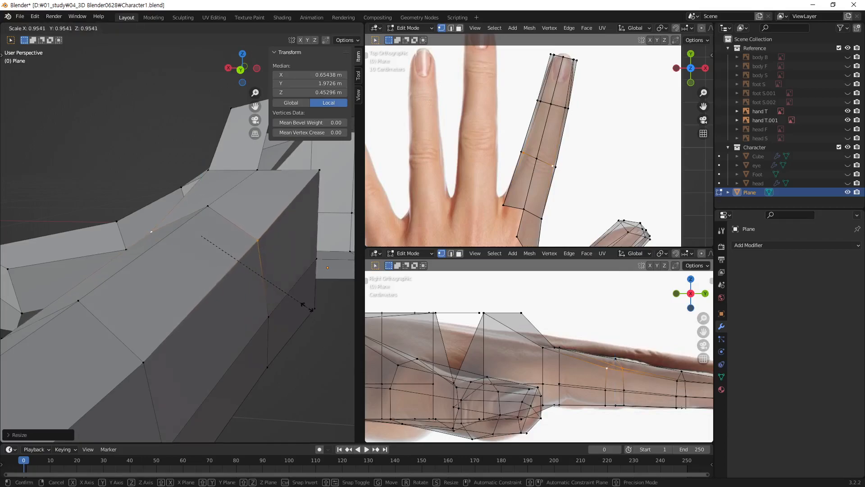
left_click(307, 309)
middle_click_drag(246, 282, 176, 273)
key("s")
left_click(286, 303)
Step: Scale the two top corner vertices at the index finger's base closer together and lower them to about 0.57 m in Z
left_click(137, 223)
left_click(246, 227, "shift")
key("s")
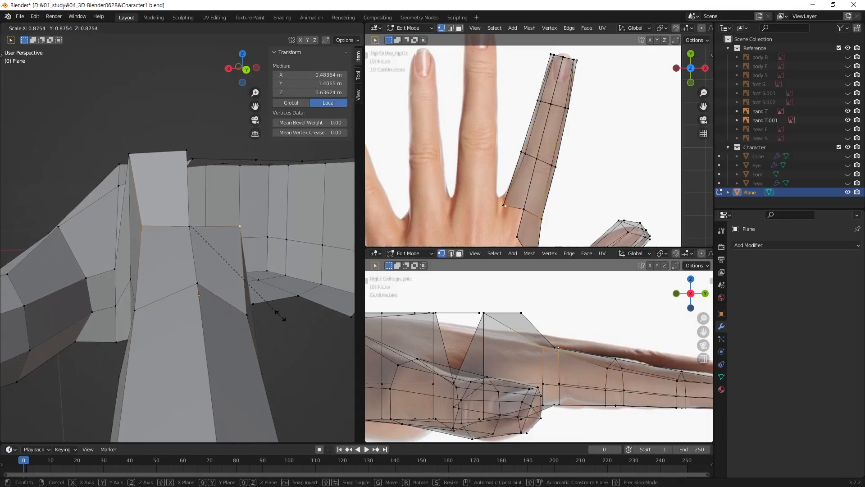
left_click(271, 306)
key("g")
left_click(292, 311)
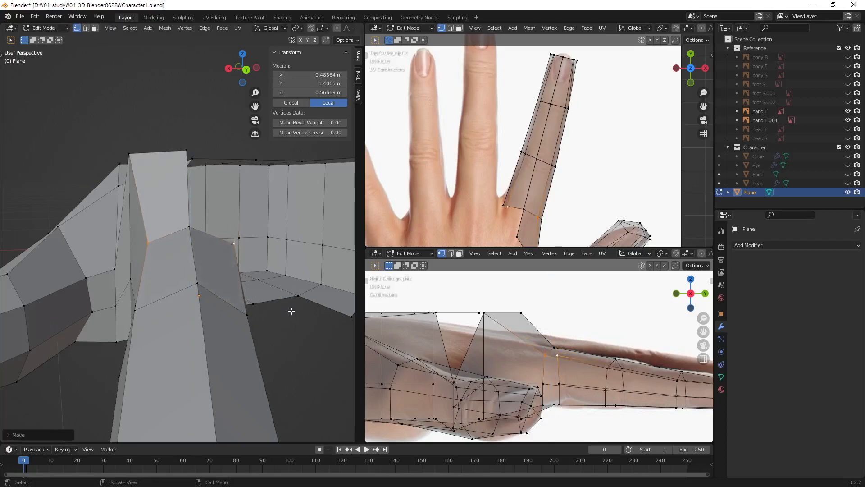
Step: Scale the two bottom corner vertices at the index joint nearest the tip closer together and raise them along Z to about 0.12 m
mouse_move(130, 248)
middle_mouse_down()
mouse_move(190, 357)
mouse_move(164, 199)
mouse_move(119, 252)
mouse_move(132, 238)
middle_mouse_up()
mouse_move(208, 294)
middle_mouse_down("shift")
mouse_move(207, 277)
mouse_move(219, 265)
mouse_move(193, 280)
mouse_move(213, 286)
mouse_move(209, 304)
middle_mouse_up("shift")
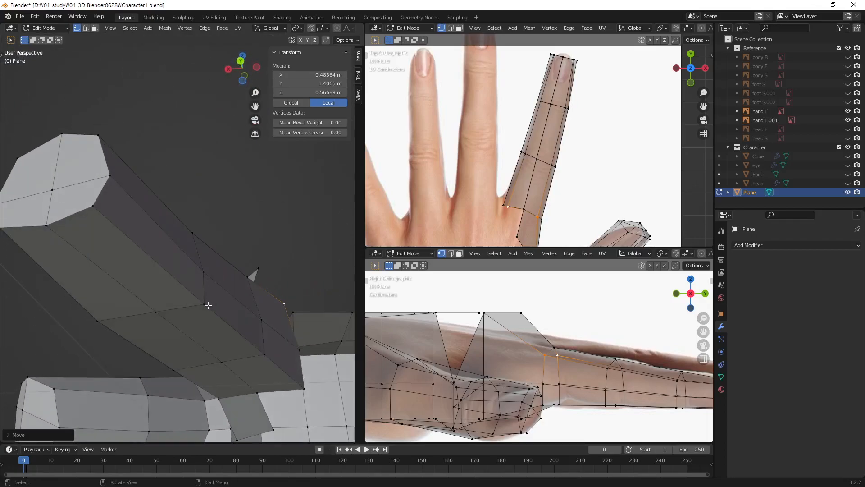
left_click(206, 304)
left_click(100, 321, "shift")
key("s")
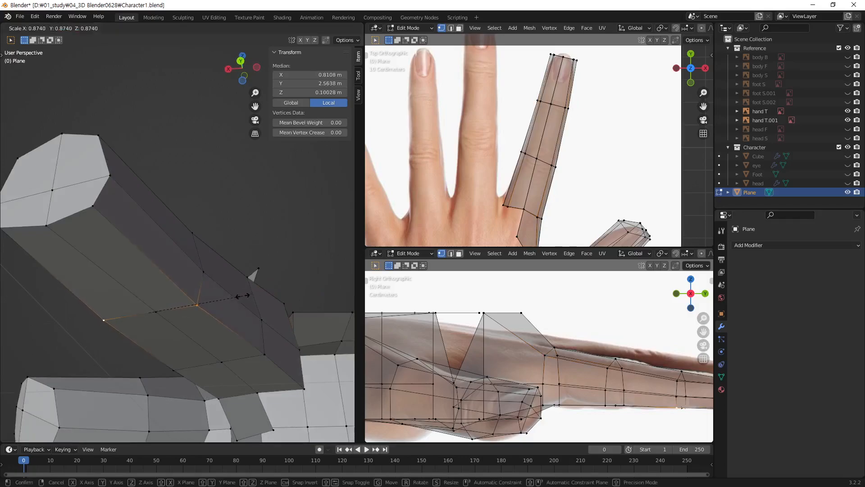
left_click(241, 295)
key("g")
key("z")
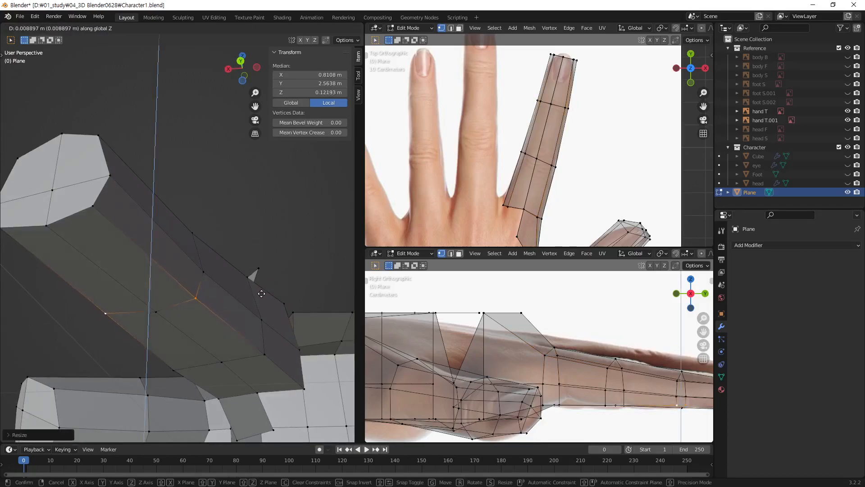
left_click(258, 293)
mouse_move(259, 293)
middle_mouse_down()
mouse_move(250, 310)
mouse_move(271, 303)
mouse_move(216, 309)
mouse_move(253, 304)
middle_mouse_up()
key("s")
left_click(270, 308)
Step: Scale the two bottom corner vertices at the index finger's middle joint closer together and raise them along Z to about 0.15 m
left_click(240, 302)
left_click(158, 328, "shift")
key("s")
left_click(266, 287)
key("g")
key("z")
left_click(232, 303)
mouse_move(231, 303)
middle_mouse_down()
mouse_move(269, 318)
mouse_move(250, 329)
mouse_move(230, 301)
middle_mouse_up()
key("s")
left_click(266, 318)
key("g")
key("z")
left_click(249, 326)
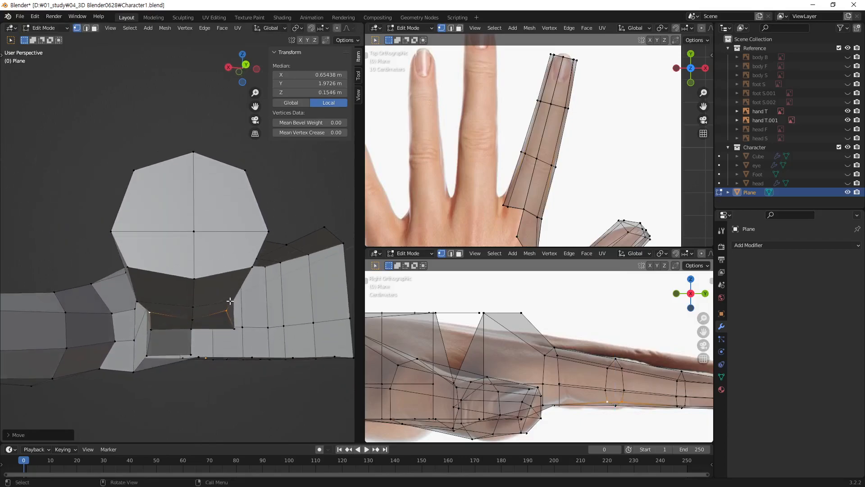
Step: Readjust the height and spacing of the two bottom corner vertices at the index finger's joint nearest the tip
left_click(231, 300)
left_click(136, 301, "shift")
key("g")
key("z")
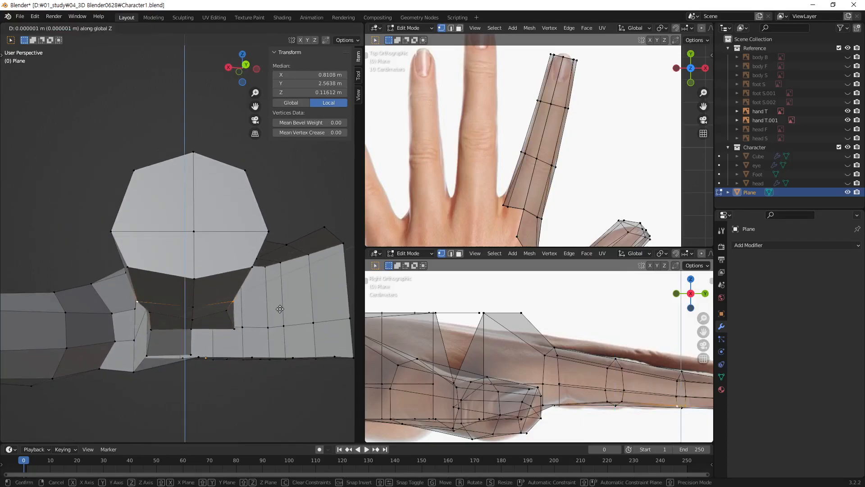
left_click(280, 305)
key("s")
left_click(287, 310)
Step: Scale the two bottom corner vertices at the index finger's base closer together and adjust their height along Z
middle_click_drag(287, 309, 240, 234)
left_click(243, 311, "alt")
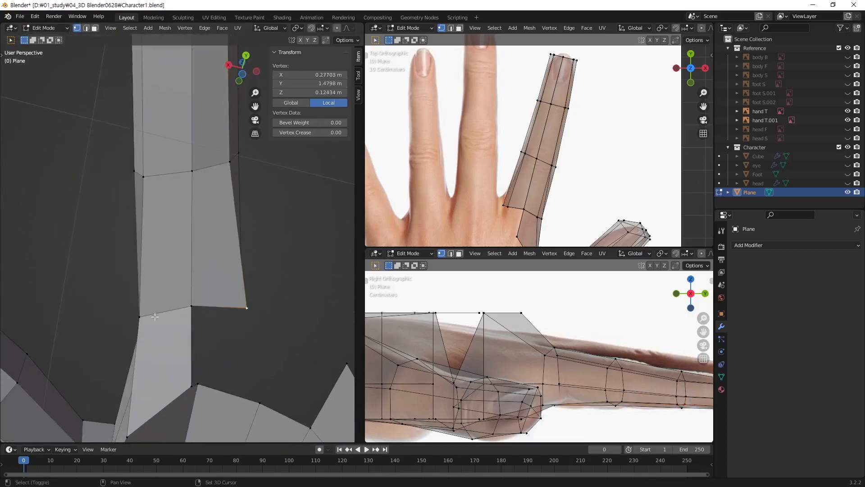
key("s")
left_click(270, 284)
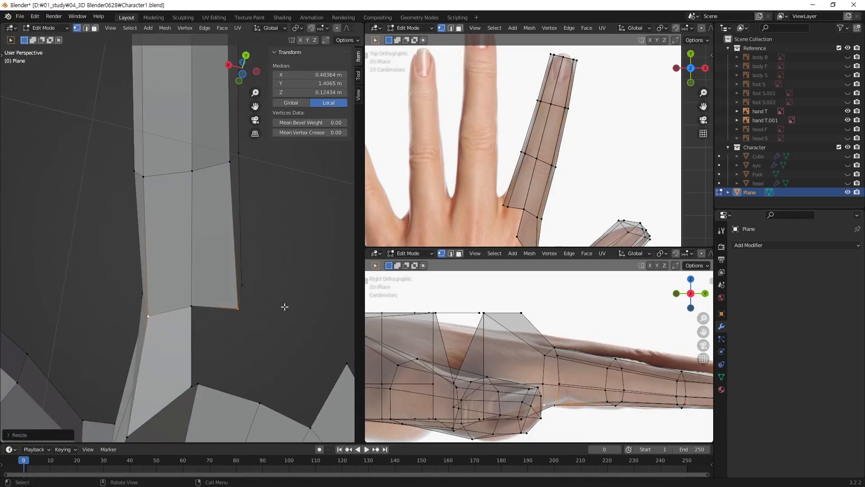
middle_click_drag(262, 290, 186, 303)
key("g")
key("z")
left_click(261, 306)
Step: Fine-tune the height of the top corner vertices at the index finger's joint nearest the tip along Z, then clear the selection
scroll(235, 235, "down", 5)
middle_click_drag(235, 235, 185, 264)
left_click(183, 247)
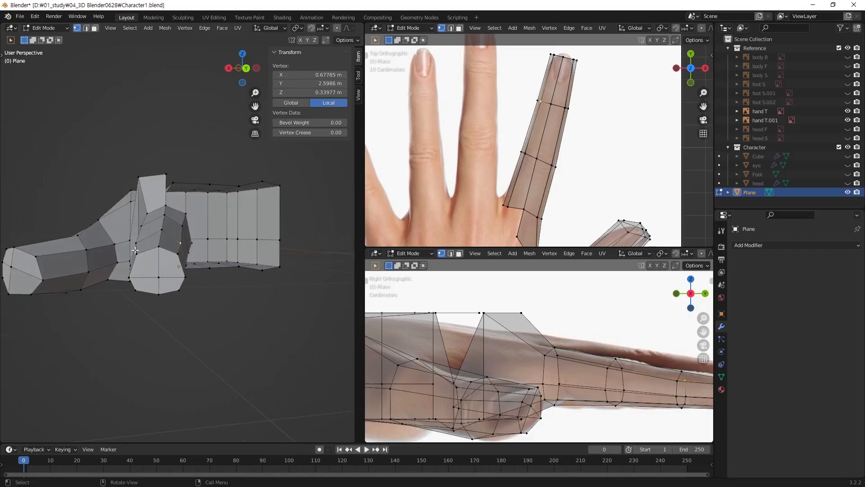
key("g")
key("z")
left_click(241, 260)
left_click(210, 290)
Step: Save the Blender file with the rounded index finger
middle_click_drag(209, 291, 245, 247)
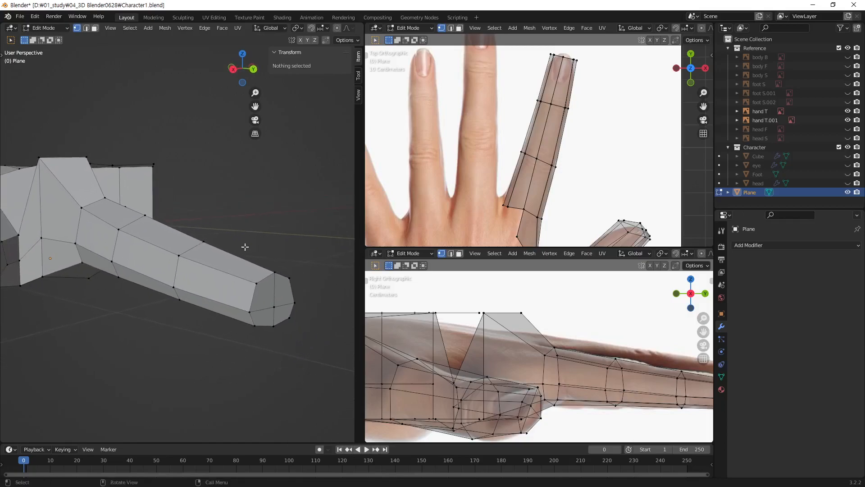
key("ctrl+s")
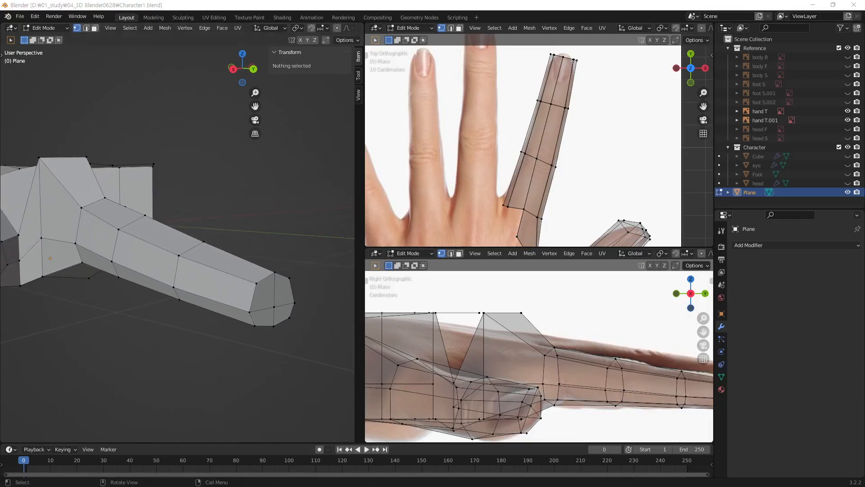
left_click(260, 225)
Step: Reveal all hidden parts of the hand mesh and clear the selection
middle_click_drag(210, 215, 253, 191)
scroll(252, 191, "down", 5)
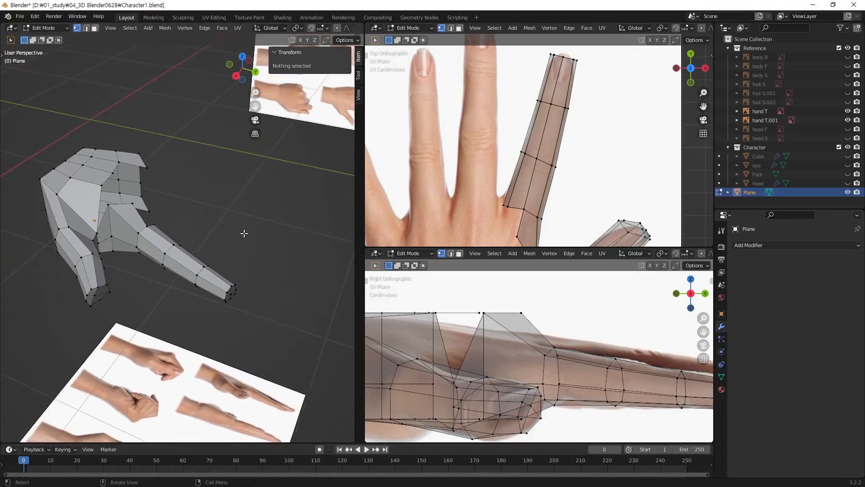
key("alt+z")
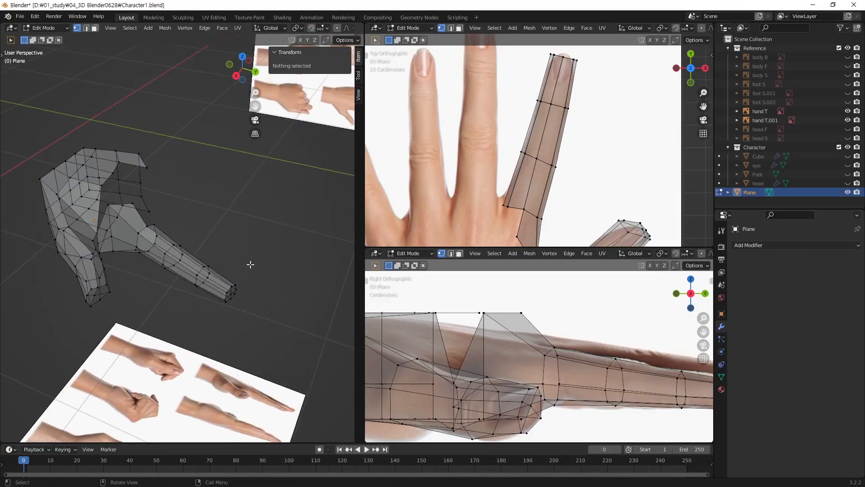
key("alt+z")
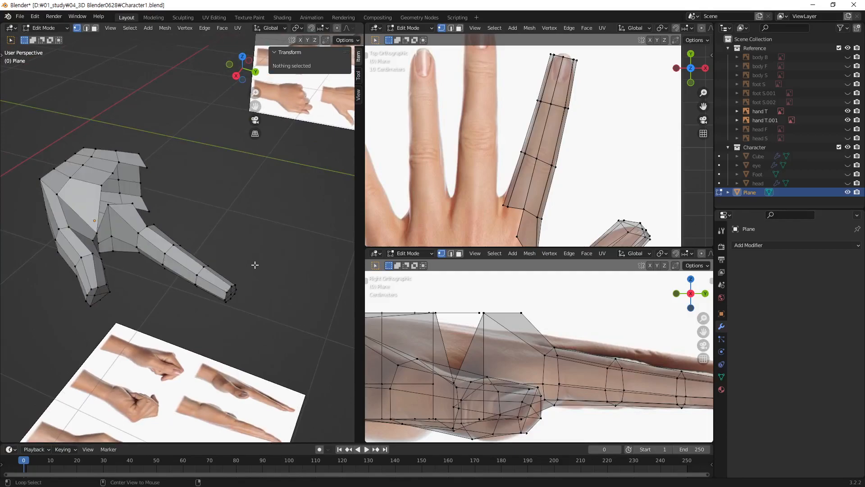
key("alt+h")
left_click(296, 291)
Step: Hide the index, ring and little fingers with X-ray on, leaving the middle finger and thumb side shown
middle_click_drag(289, 270, 238, 262)
middle_click_drag(222, 186, 210, 299)
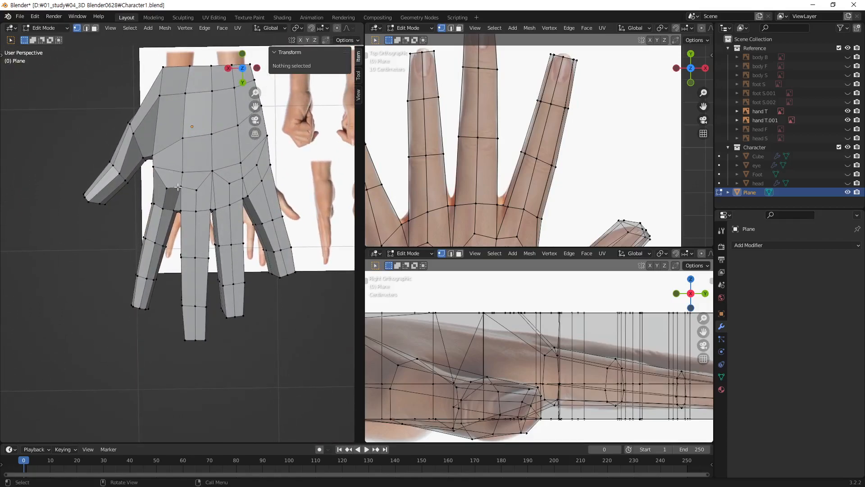
middle_click_drag(211, 216, 208, 217)
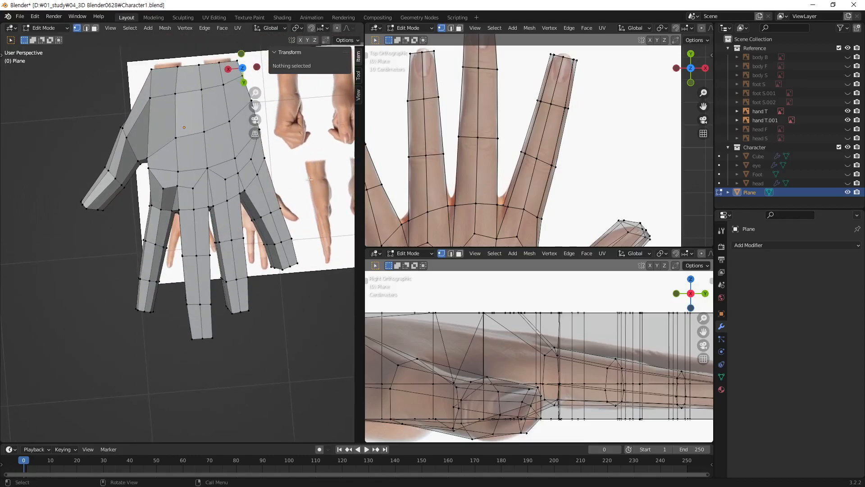
key("alt+z")
middle_click_drag(284, 197, 262, 209, "shift")
left_click_drag(281, 145, 183, 371)
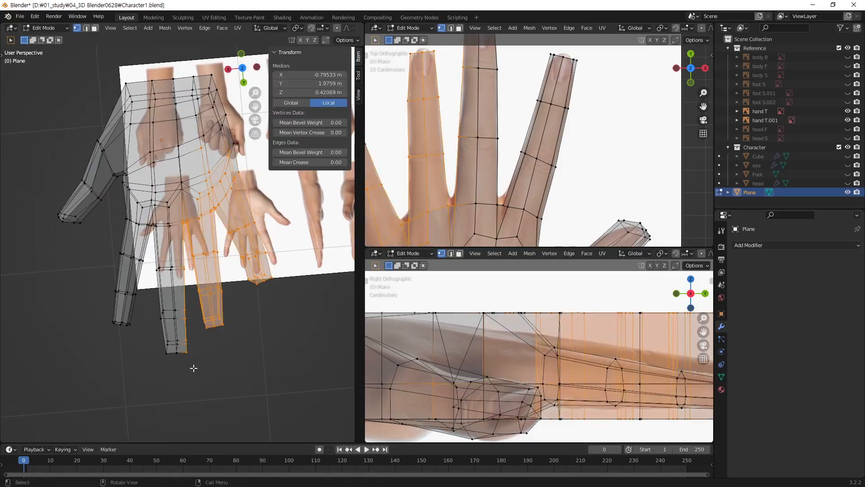
left_click_drag(161, 284, 194, 388, "ctrl")
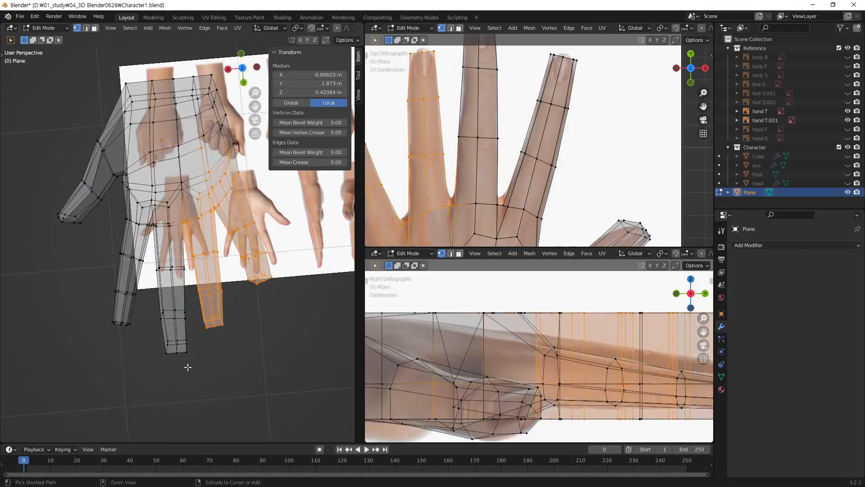
left_click_drag(167, 203, 184, 244, "ctrl")
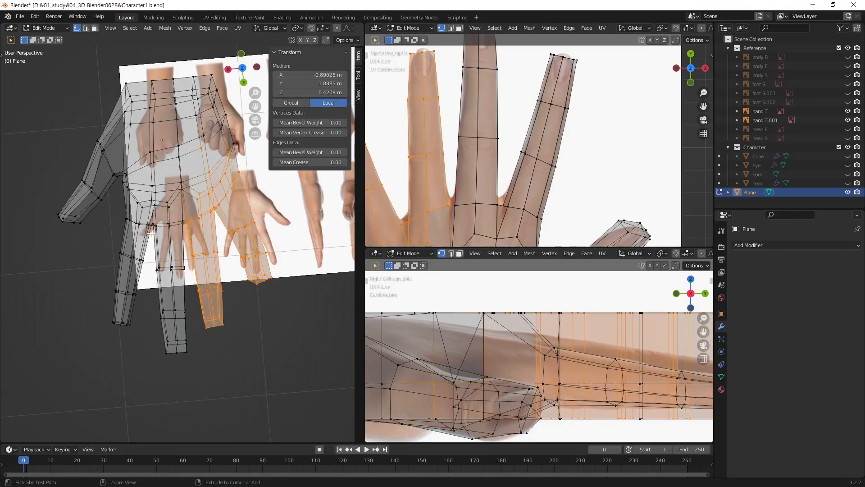
left_click_drag(117, 210, 151, 239)
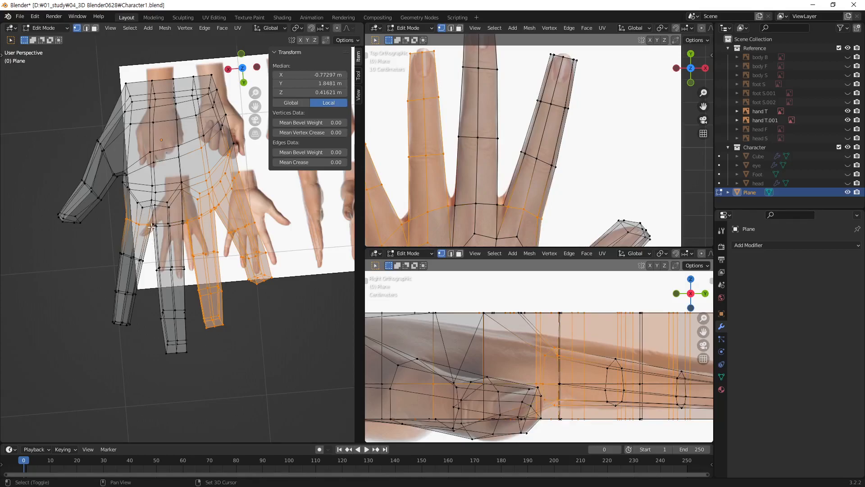
left_click_drag(107, 243, 151, 291, "shift")
left_click_drag(100, 281, 149, 346, "shift")
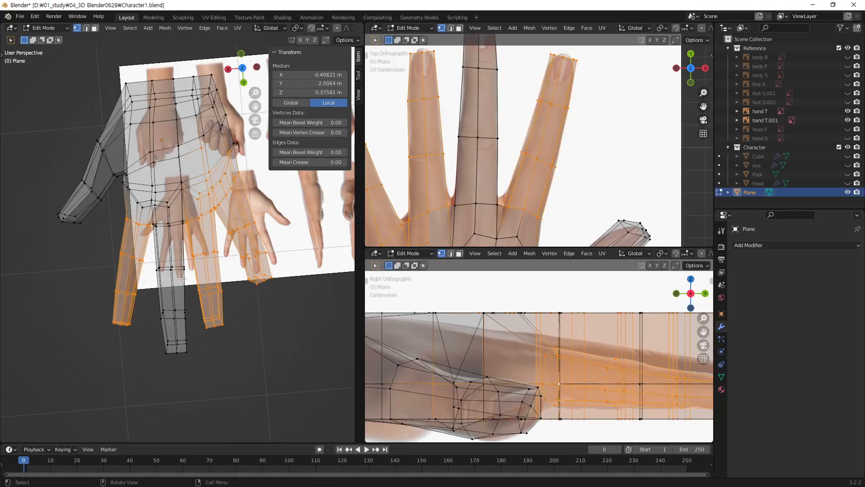
key("h")
Step: Raise the middle fingertip's bottom vertices along Z to about 0.17 m to follow the side reference
middle_click_drag(176, 291, 259, 248)
middle_click_drag(589, 361, 500, 365, "shift")
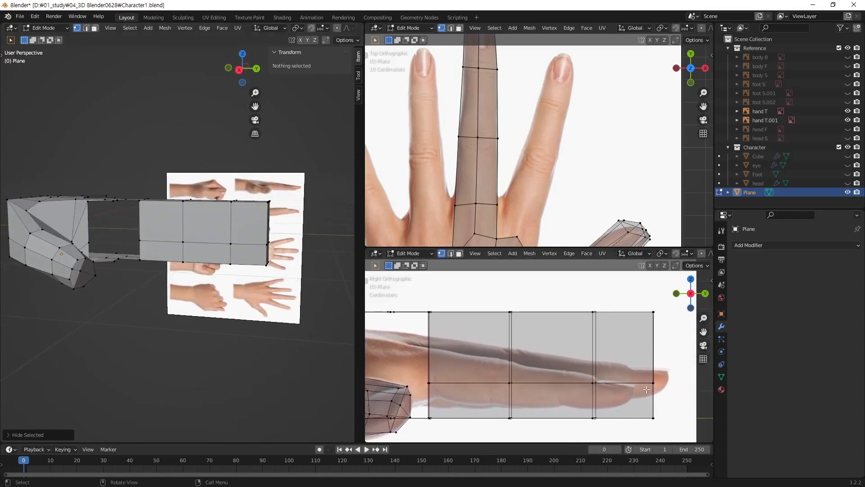
middle_click_drag(476, 421, 472, 401, "shift")
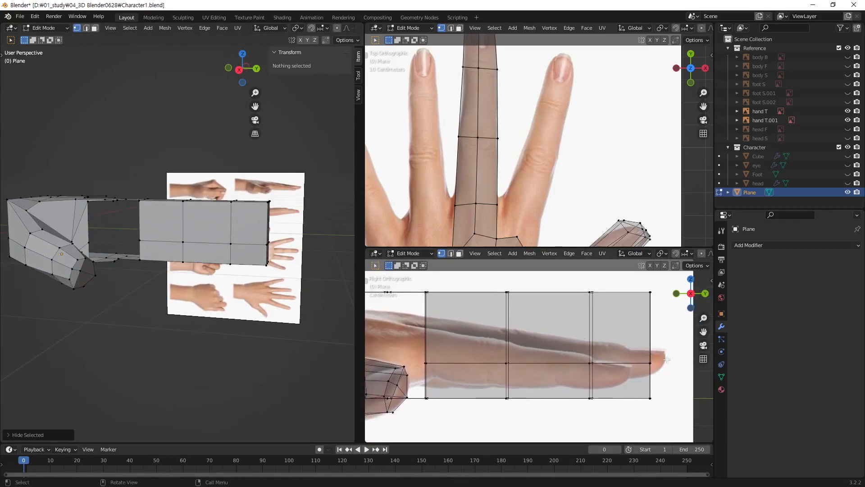
left_click_drag(667, 389, 634, 409)
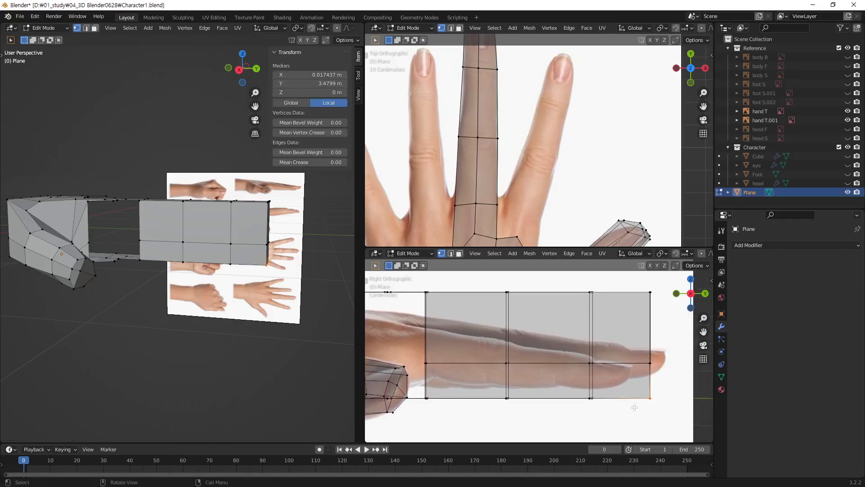
key("g")
key("z")
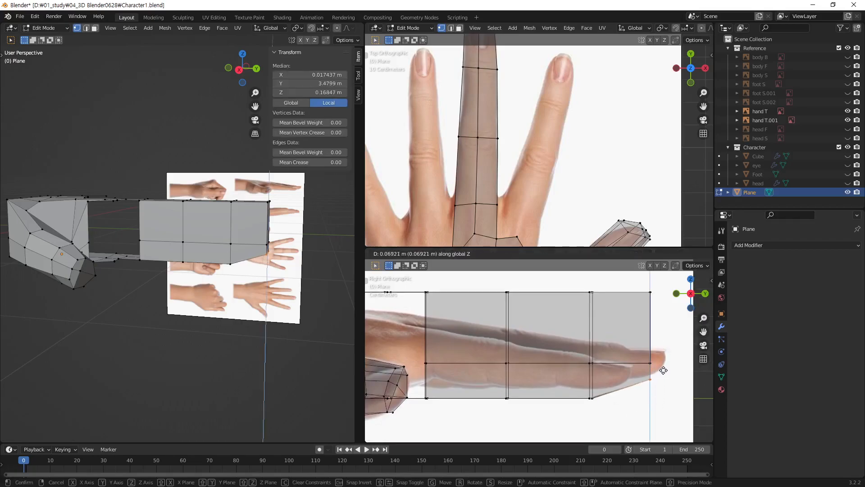
left_click(663, 370)
Step: Raise the bottom vertices at the middle finger's joint nearest the tip along Z to about 0.17 m
left_click_drag(602, 414, 569, 381)
key("g")
key("z")
left_click(620, 396)
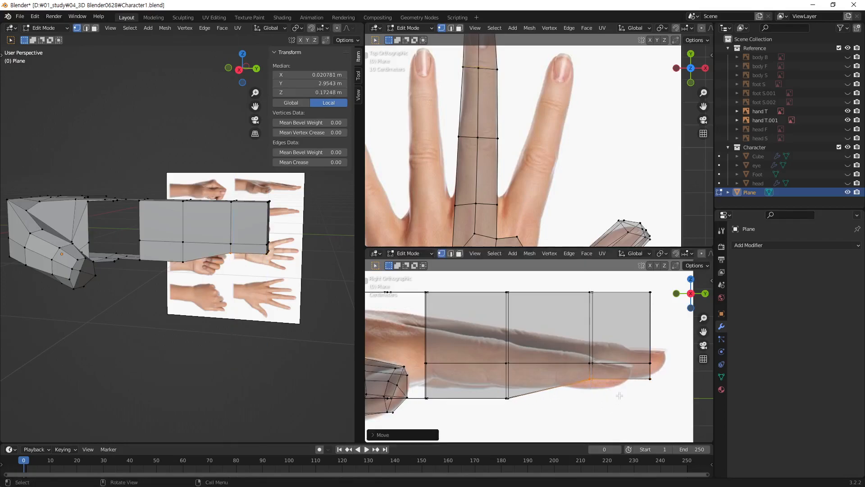
Step: Raise the bottom vertices at the middle finger's middle joint along Z to about 0.19 m to follow the side reference
left_click_drag(535, 419, 482, 384)
key("g")
key("z")
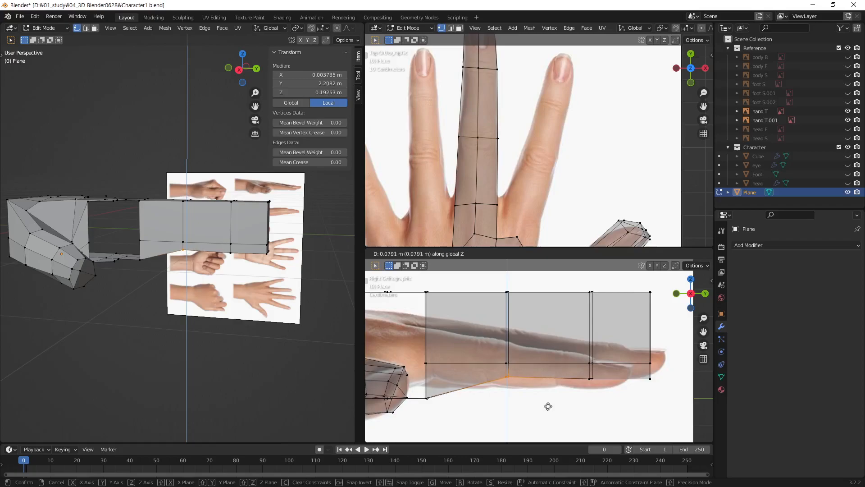
left_click(548, 407)
Step: Raise the bottom vertices at the middle finger's base along Z to about 0.17 m
left_click_drag(420, 390, 433, 406)
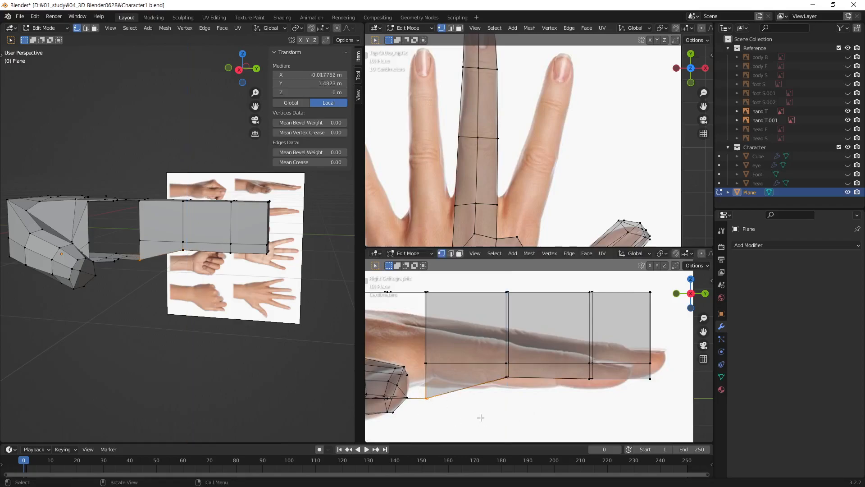
key("g")
key("z")
left_click(481, 398)
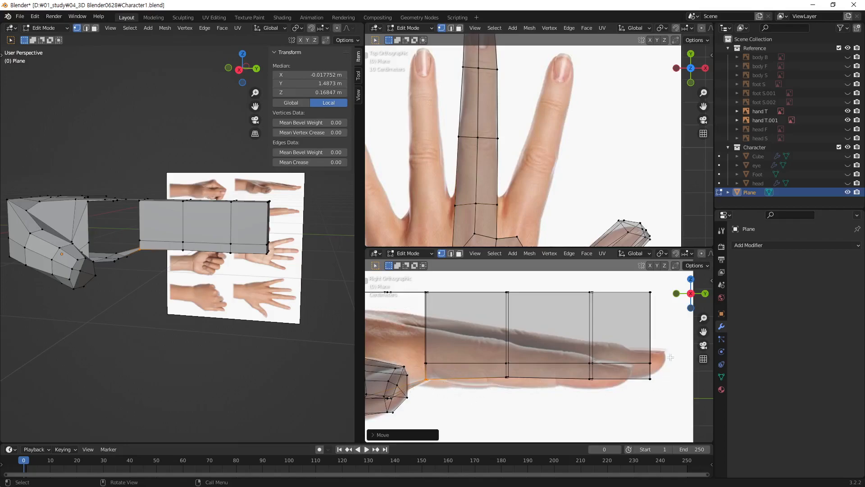
Step: Raise the middle finger's mid-height vertices along Z at both joints and the base, bringing the base row to about 0.39 m
left_click_drag(668, 351, 449, 368)
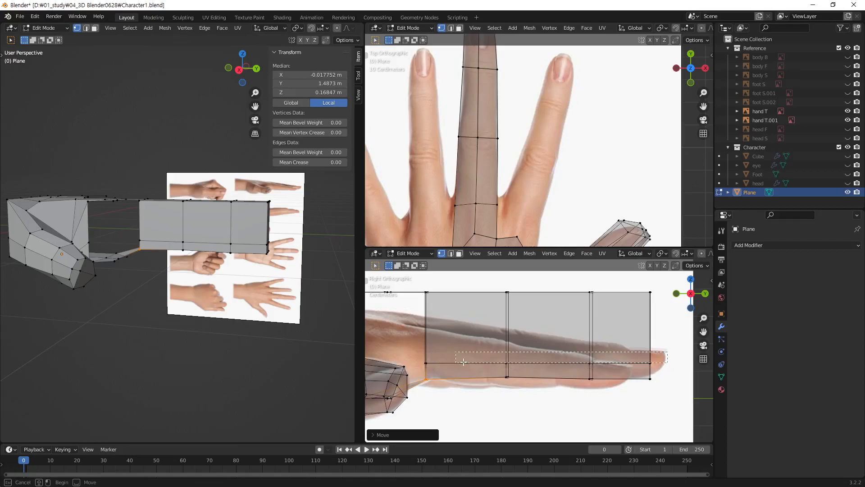
left_click_drag(632, 367, 579, 374)
key("g")
key("z")
left_click(625, 408)
left_click_drag(530, 353, 417, 367)
key("g")
key("z")
left_click(520, 401)
key("g")
key("z")
left_click(467, 426)
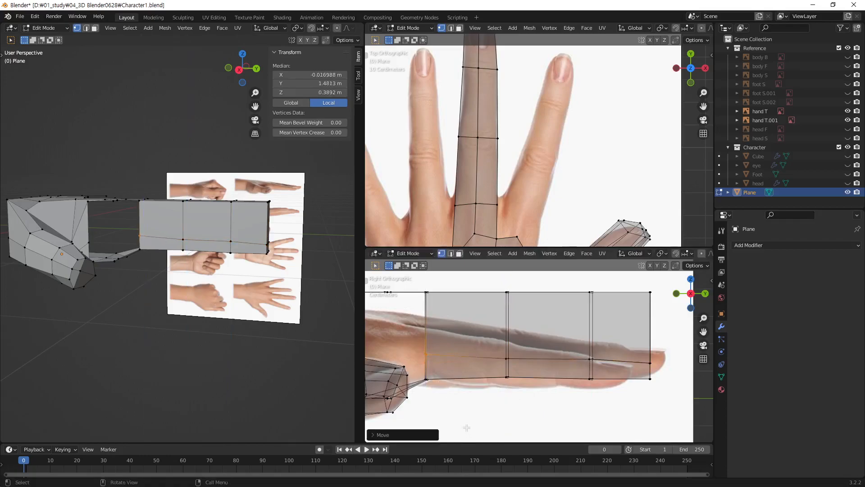
Step: Lower the middle finger's top vertices along Z to about 0.45 m at the tip and 0.50 m at the joint nearest it
left_click_drag(659, 282, 642, 301)
key("g")
key("z")
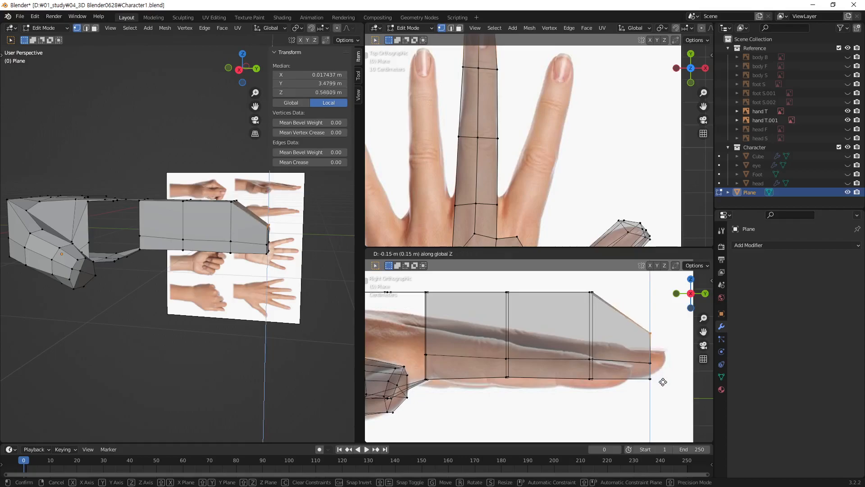
left_click(662, 395)
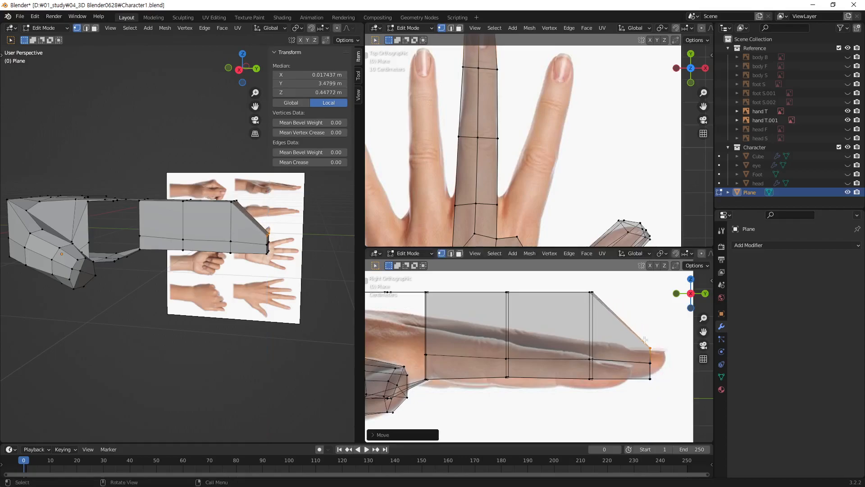
left_click(591, 296)
key("g")
key("z")
left_click(626, 363)
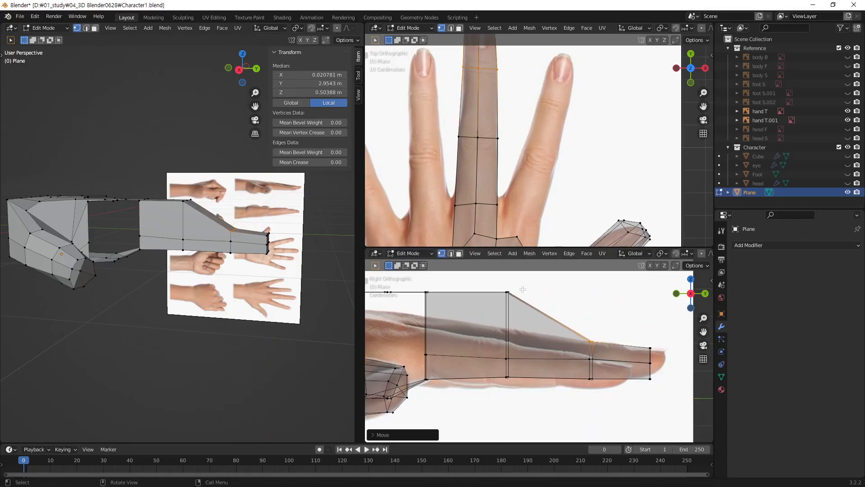
Step: Lower the middle finger's top vertices along Z to about 0.62 m at the middle joint and 0.72 m at the base
left_click(508, 292)
key("g")
key("z")
left_click(539, 356)
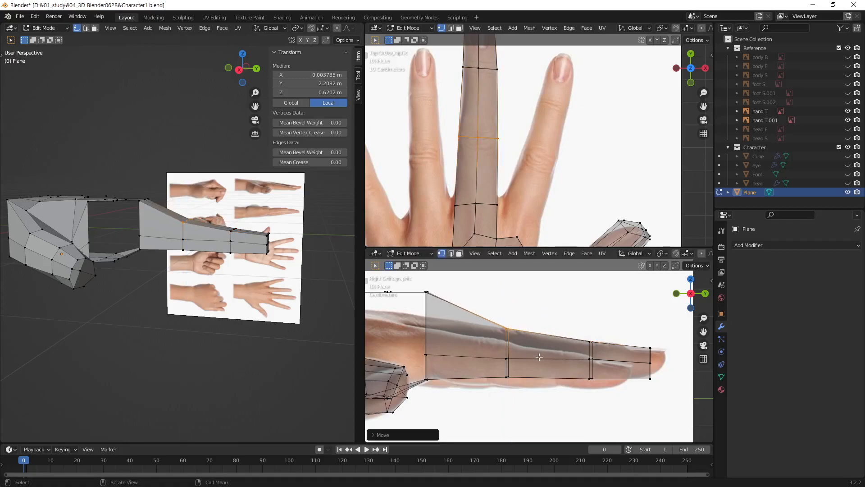
left_click(436, 292)
key("g")
key("z")
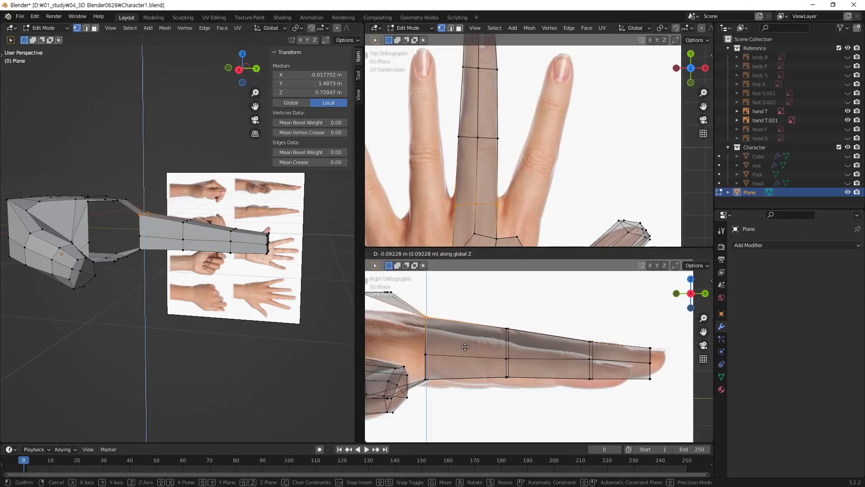
left_click(465, 347)
Step: Round the top of the middle fingertip by scaling its two upper corner vertices inward and lowering them to about 0.41 m
mouse_move(620, 319)
middle_mouse_down("shift")
mouse_move(712, 330)
mouse_move(619, 332)
middle_mouse_up("shift")
middle_click_drag(213, 239, 130, 288)
middle_click_drag(180, 274, 172, 230, "shift")
scroll(215, 248, "up", 2)
middle_click_drag(179, 253, 220, 220, "shift")
left_click(124, 305)
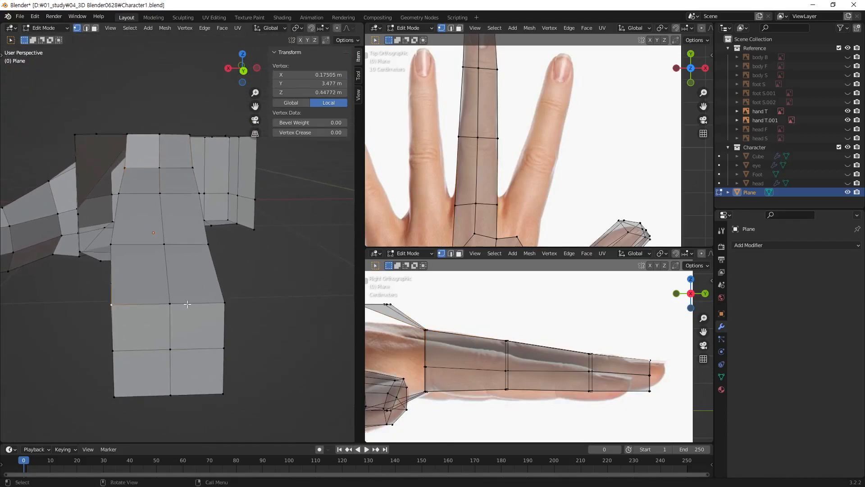
key("s")
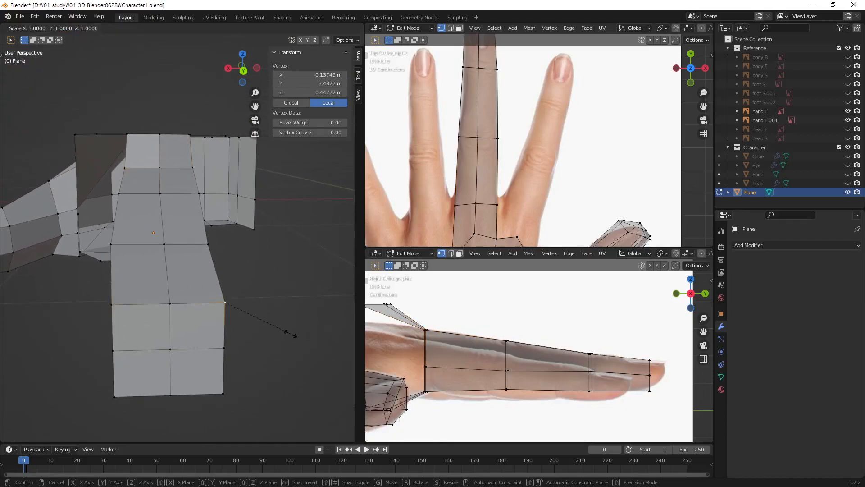
left_click(262, 324)
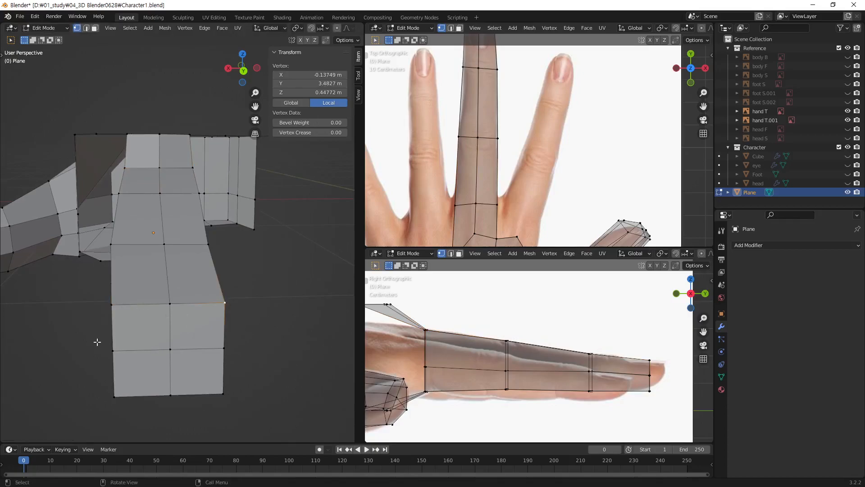
left_click(223, 303, "shift")
key("s")
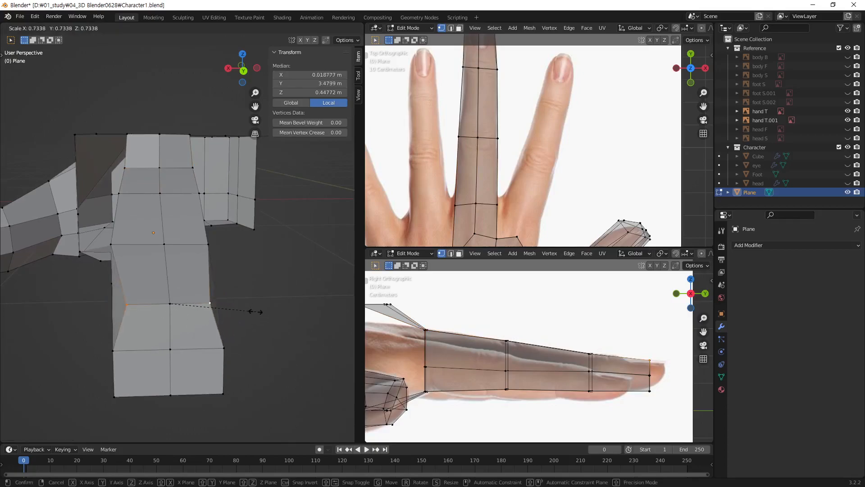
left_click(257, 311)
key("g")
left_click(260, 326)
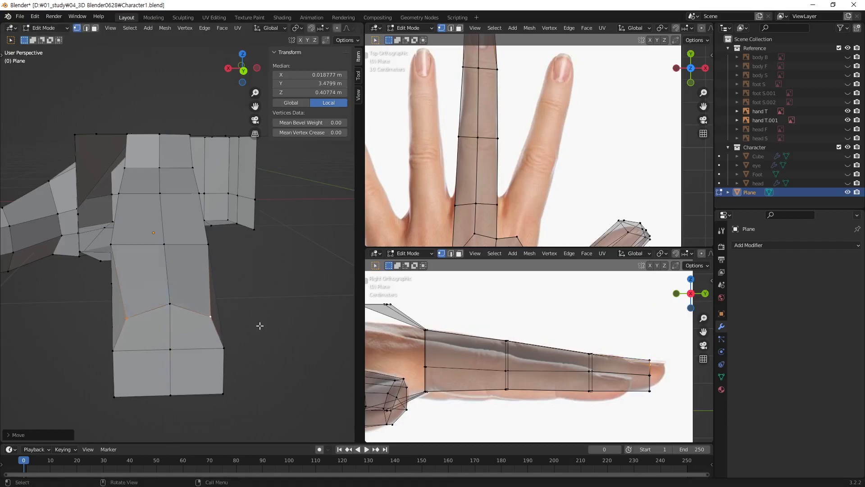
Step: Round the bottom of the middle fingertip by scaling its two lower corner vertices inward and raising them slightly along Z
left_click(129, 393)
left_click(222, 393, "shift")
key("s")
left_click(260, 383)
key("g")
key("z")
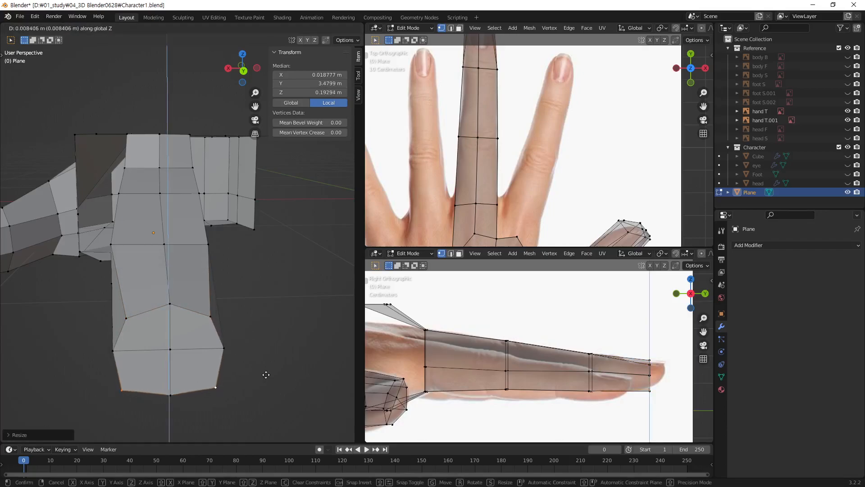
left_click(267, 373)
Step: Scale the two upper corner vertices at the joint nearest the middle fingertip inward and lower them along Z to about 0.44 m
left_click(206, 248)
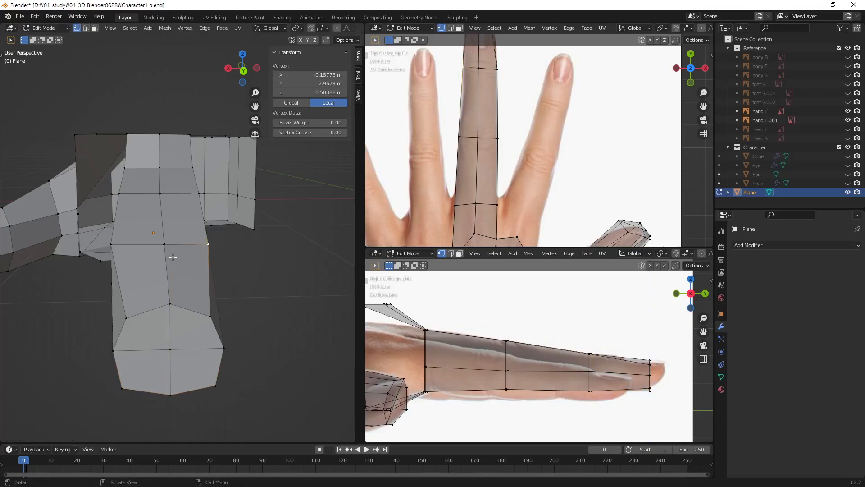
left_click(115, 250, "shift")
key("s")
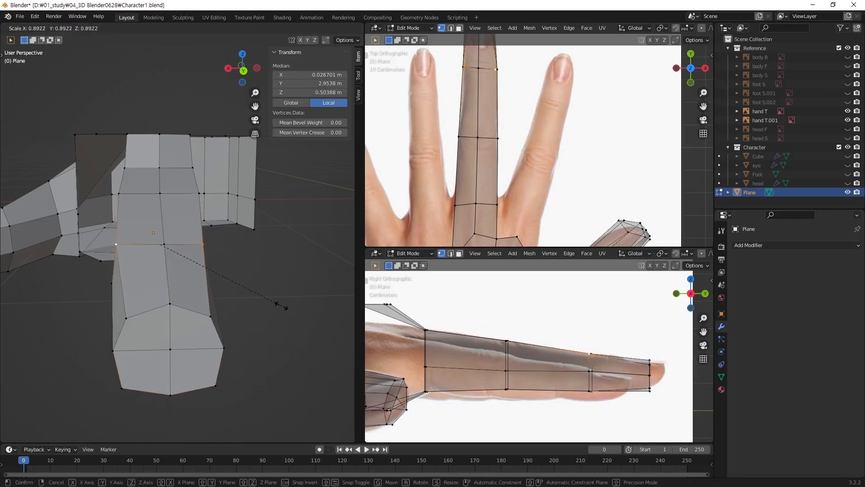
left_click(267, 305)
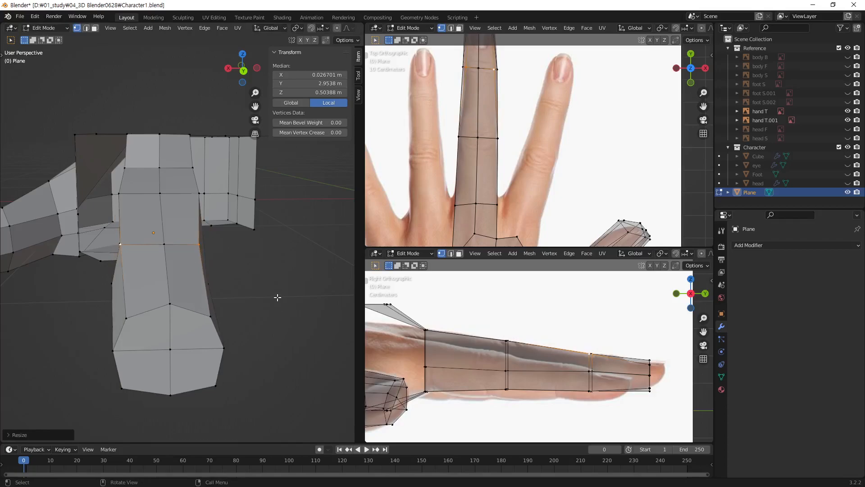
key("g")
key("z")
left_click(276, 313)
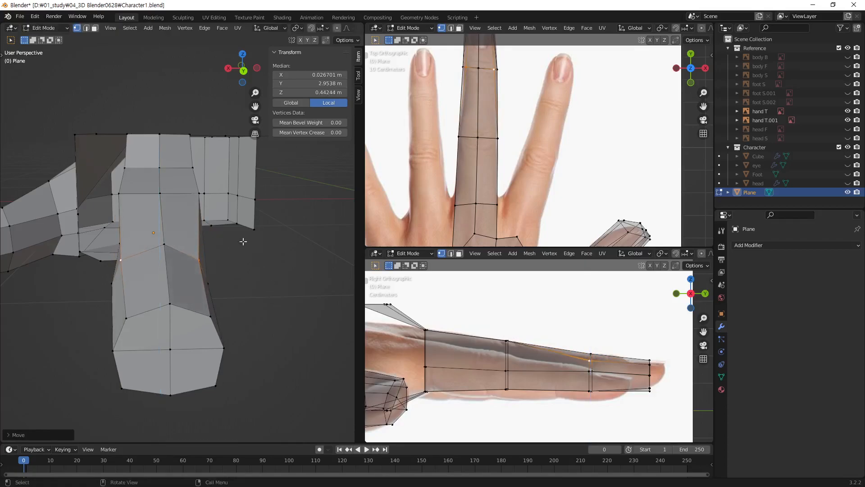
Step: Scale the upper side vertices of the middle finger's middle joint inward and lower them about 0.03 m along Z
left_click(199, 194)
left_click(134, 201, "shift")
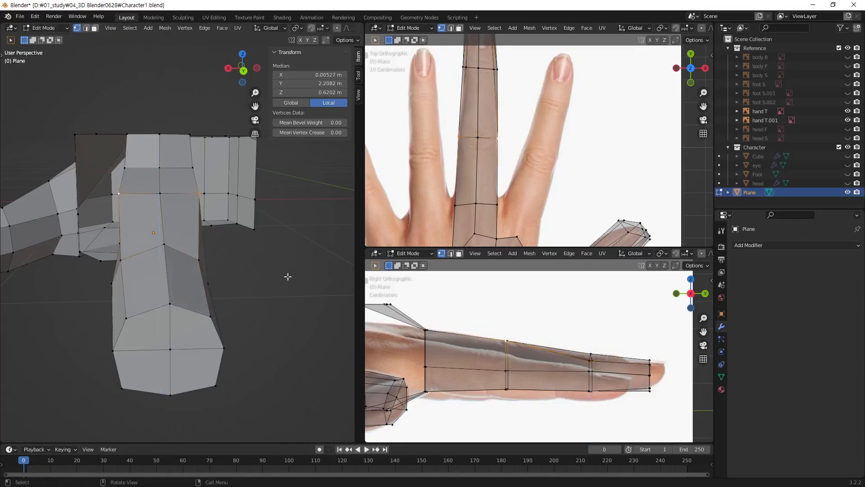
key("s")
left_click(258, 266)
key("g")
key("z")
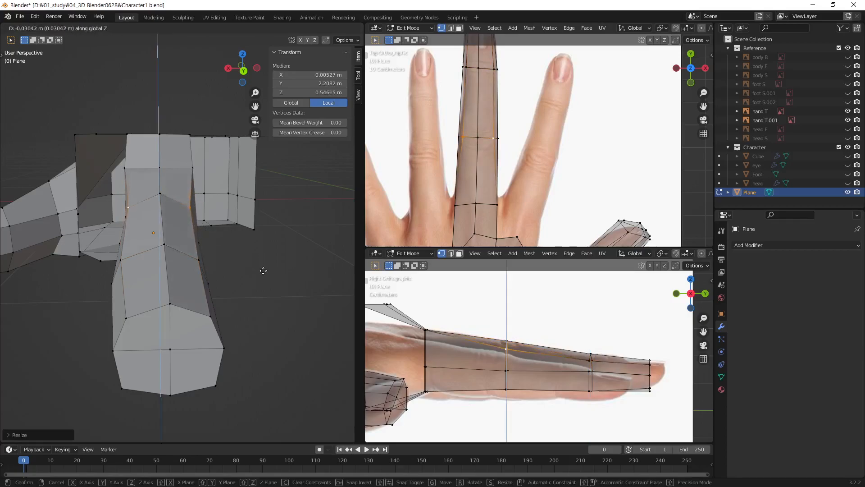
left_click(264, 269)
Step: Scale the upper side vertices at the middle finger's base to about 0.77 and lower them about 0.02 m along Z
left_click(193, 168)
left_click(124, 168, "shift")
key("s")
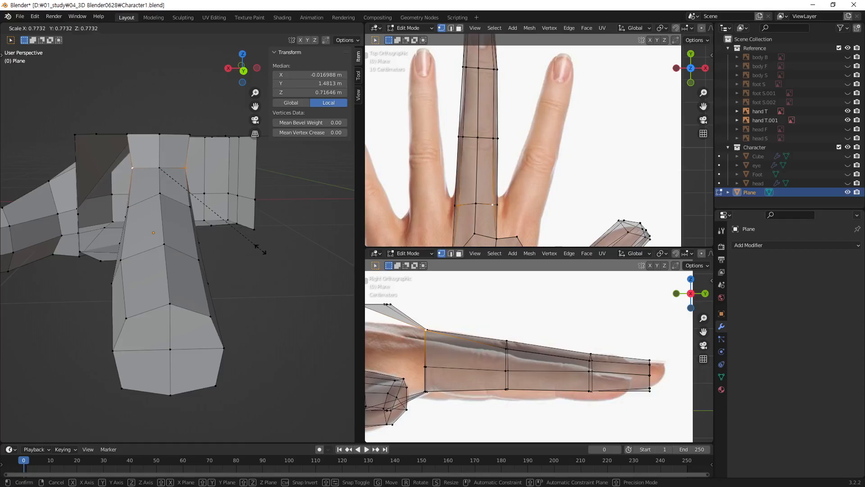
left_click(260, 250)
key("g")
key("z")
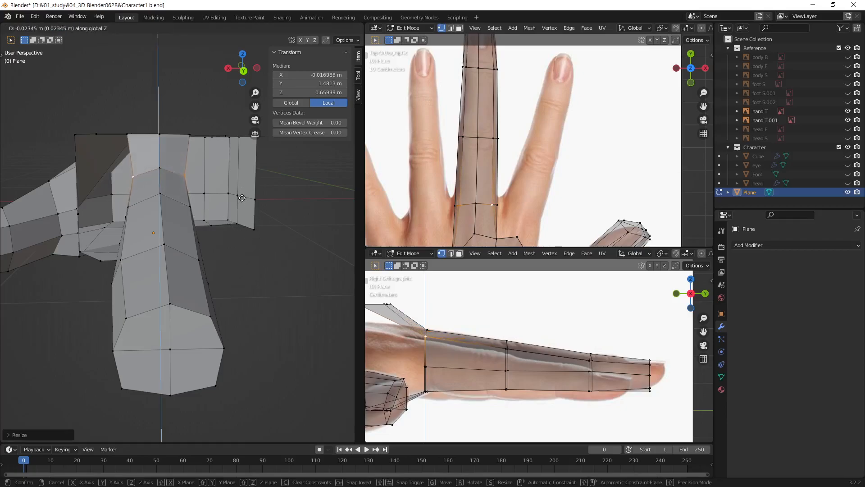
left_click(243, 199)
key("g")
key("z")
left_click(245, 198)
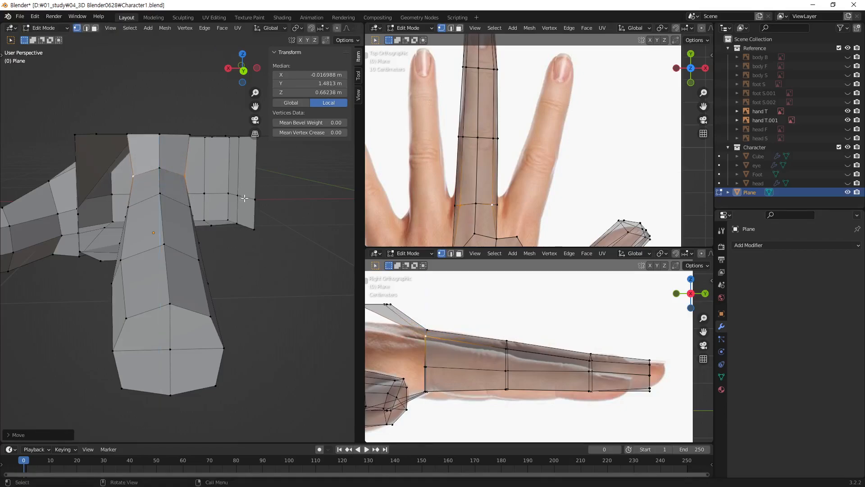
left_click(245, 278)
Step: Scale the underside edge vertices at the middle finger's outermost joint inward and adjust their height along Z
middle_click_drag(245, 278, 197, 286)
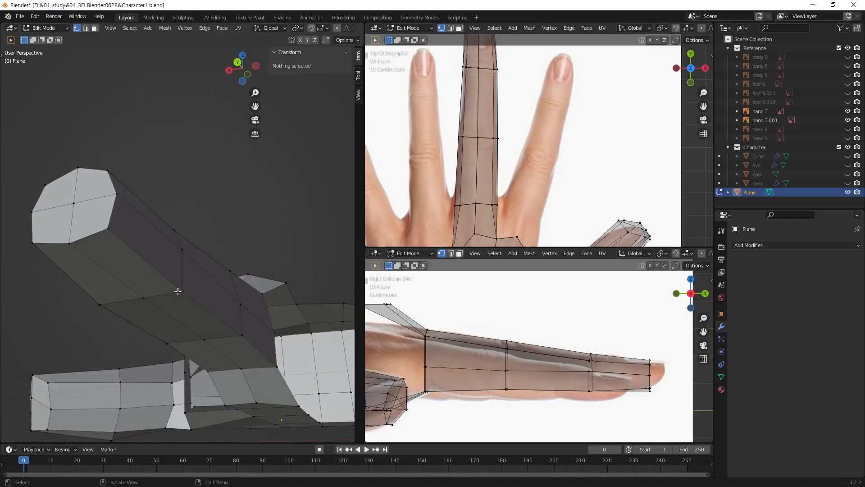
left_click(178, 292, "alt")
key("s")
left_click(250, 294)
key("g")
key("z")
left_click(269, 299)
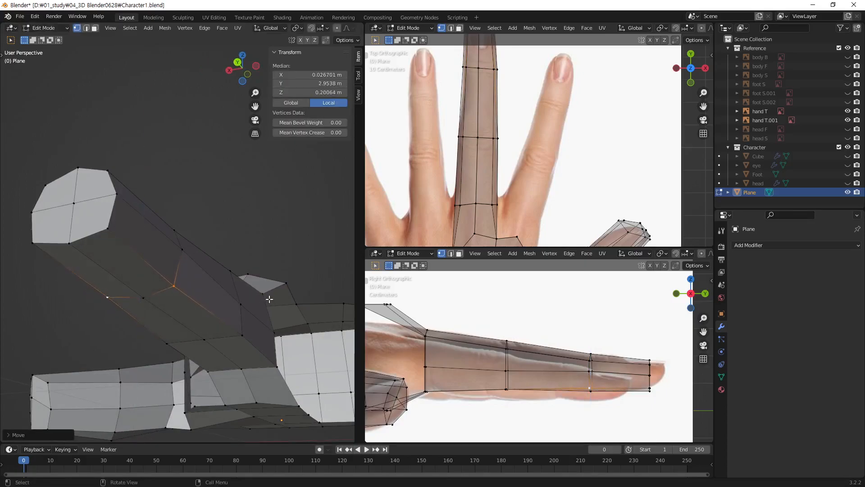
Step: Scale the underside edge vertices at the middle finger's middle joint inward and raise them about 0.017 m along Z
left_click(244, 340, "alt")
key("s")
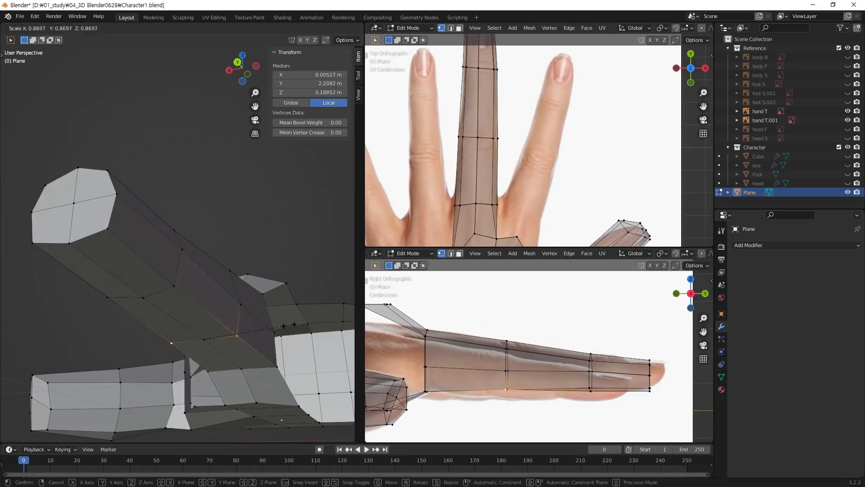
left_click(282, 325)
key("g")
key("z")
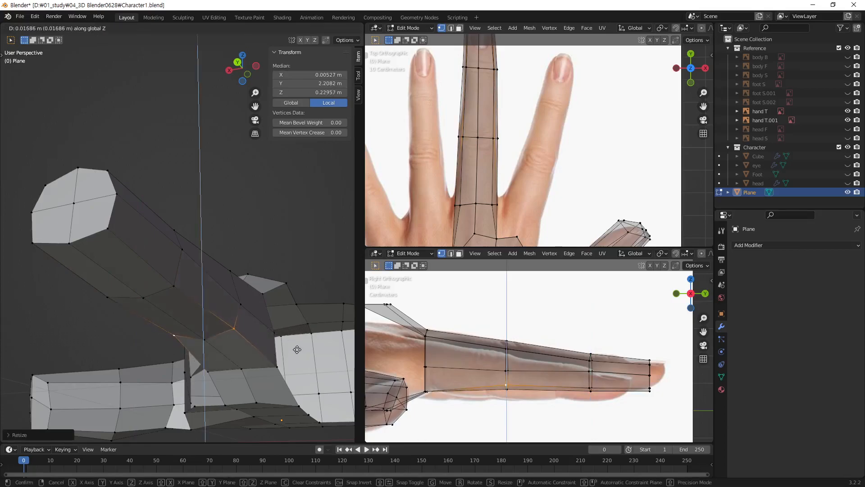
left_click(297, 349)
Step: Scale the two underside edge vertices at the middle finger's base inward and raise them about 0.012 m along Z
left_click(277, 368)
left_click(209, 372, "shift")
key("s")
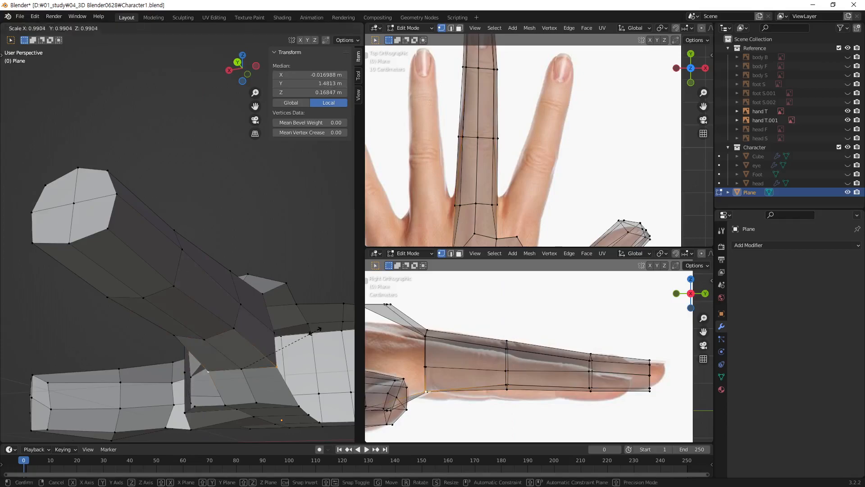
left_click(311, 339)
key("g")
key("z")
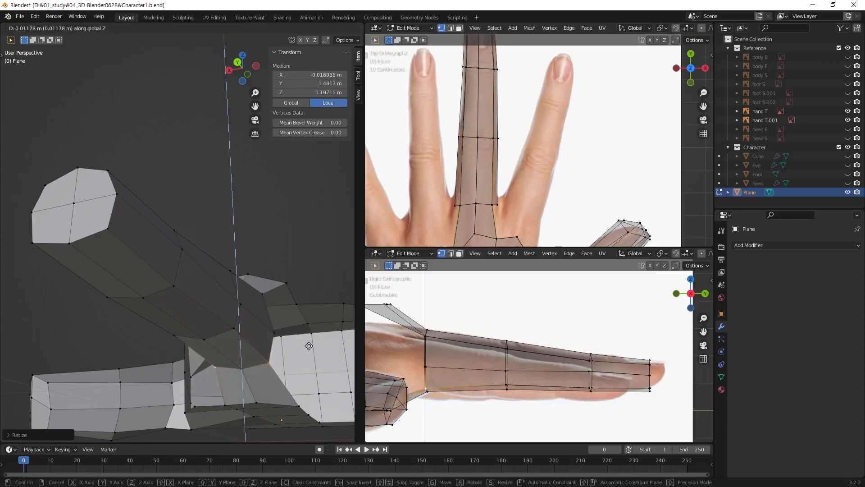
left_click(309, 346)
left_click(307, 270)
Step: Lower the mid-height side vertices at the middle finger's outermost joint along Z to about 0.316 m
middle_click_drag(290, 289, 311, 277)
left_click(224, 266)
left_click(174, 269, "shift")
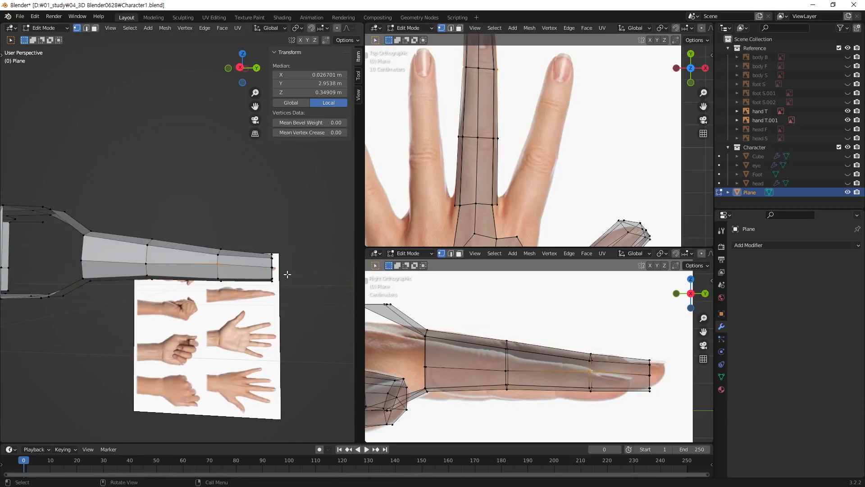
key("g")
key("z")
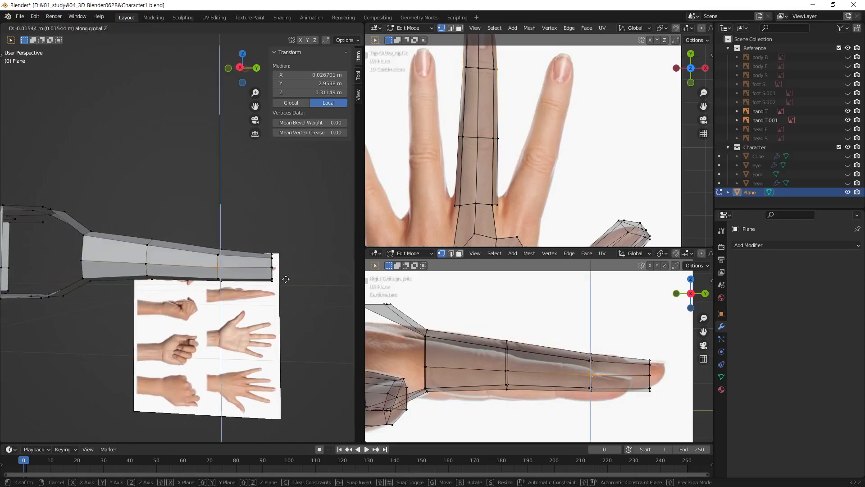
left_click(286, 279)
middle_click_drag(286, 281, 206, 294)
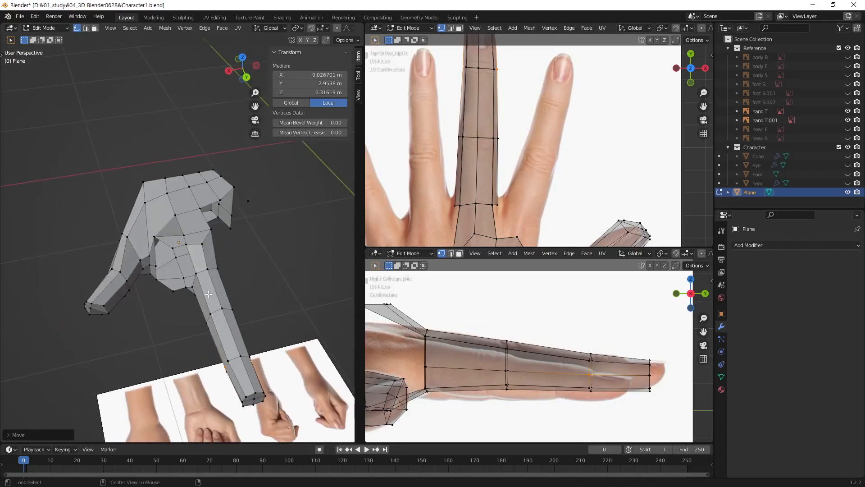
Step: Reveal all hidden geometry of the hand mesh and turn on X-ray display in a right orthographic view
key("alt+h")
middle_click_drag(316, 271, 299, 234)
left_click(299, 234)
middle_click_drag(288, 302, 316, 297)
scroll(529, 384, "down", 5)
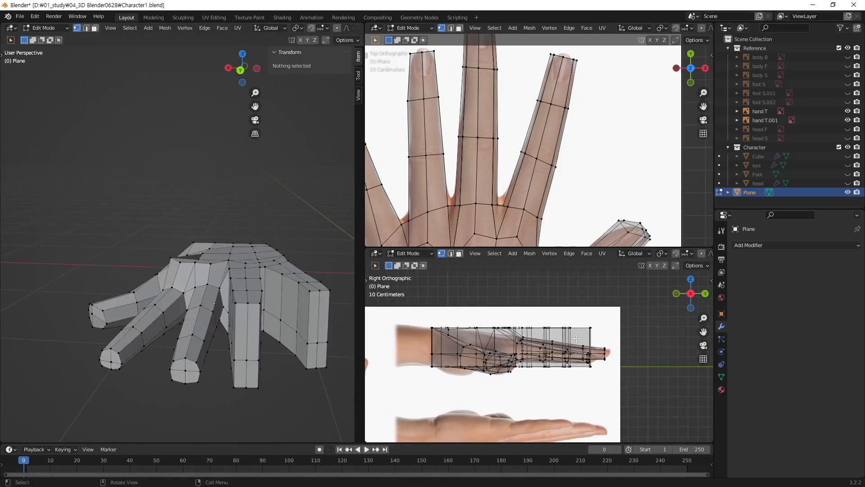
middle_click_drag(564, 398, 614, 345, "shift")
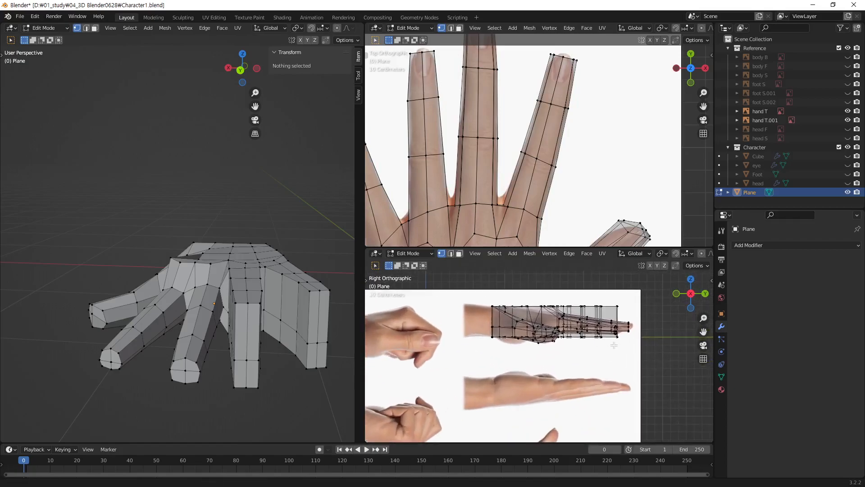
middle_click_drag(155, 366, 265, 294)
key("alt+z")
middle_click_drag(265, 294, 248, 383, "ctrl")
middle_click_drag(241, 354, 280, 330, "shift")
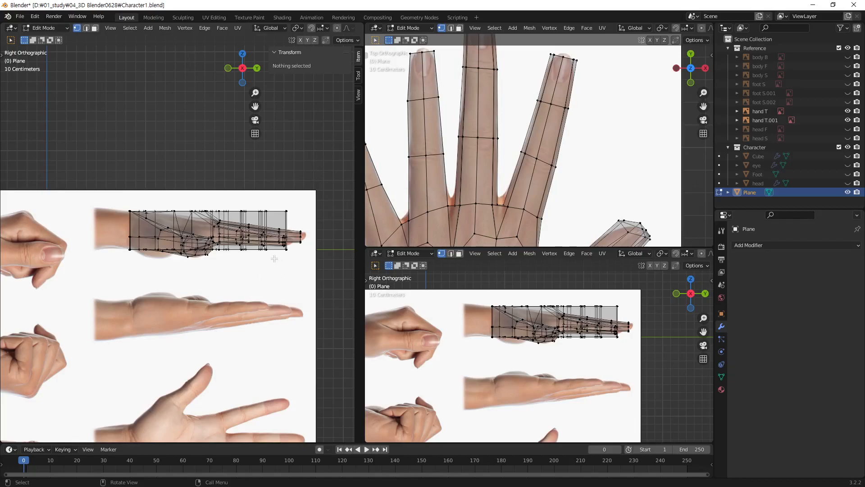
Step: Switch to Object Mode and flip the hand T.001 reference image vertically by scaling it -1 along Z
key("Tab")
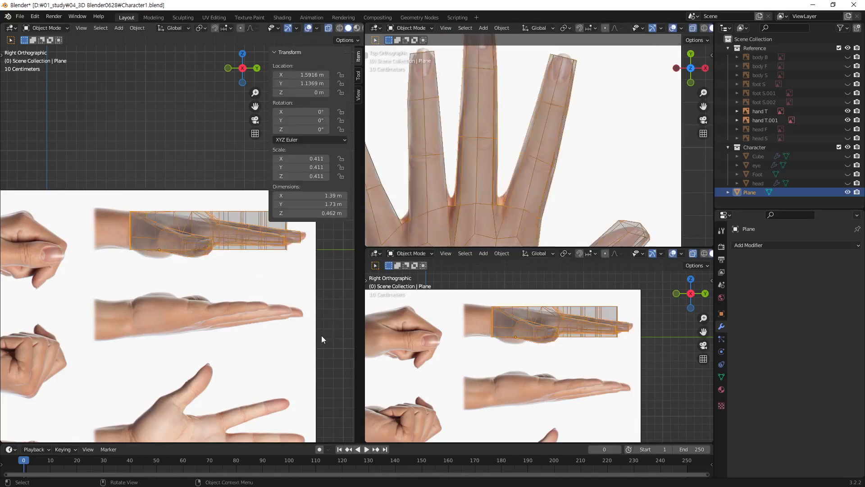
left_click(289, 330)
middle_click_drag(314, 275, 296, 291, "shift")
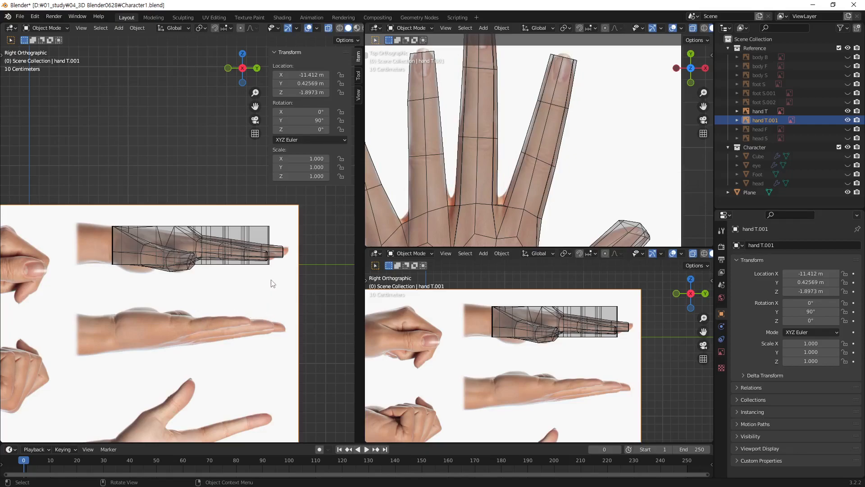
key("s")
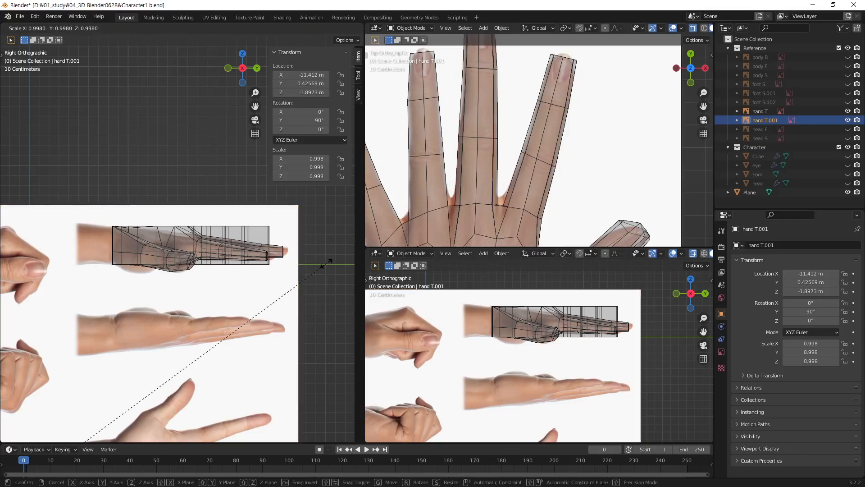
key("z")
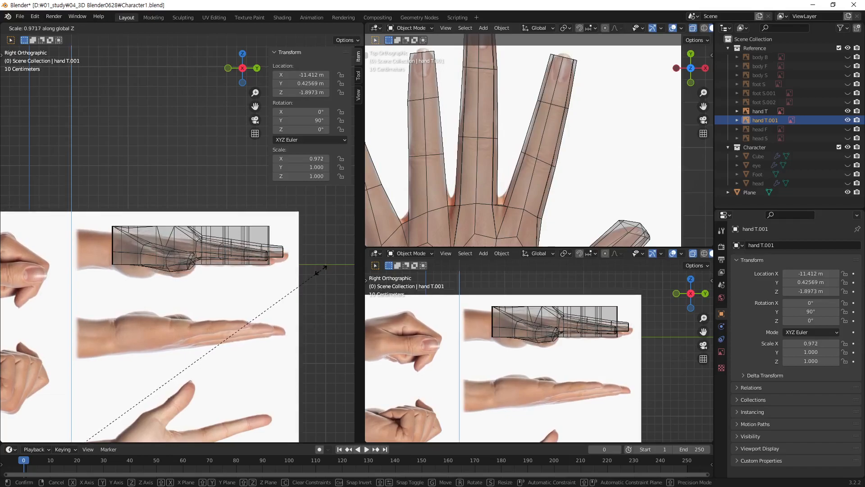
type("-1")
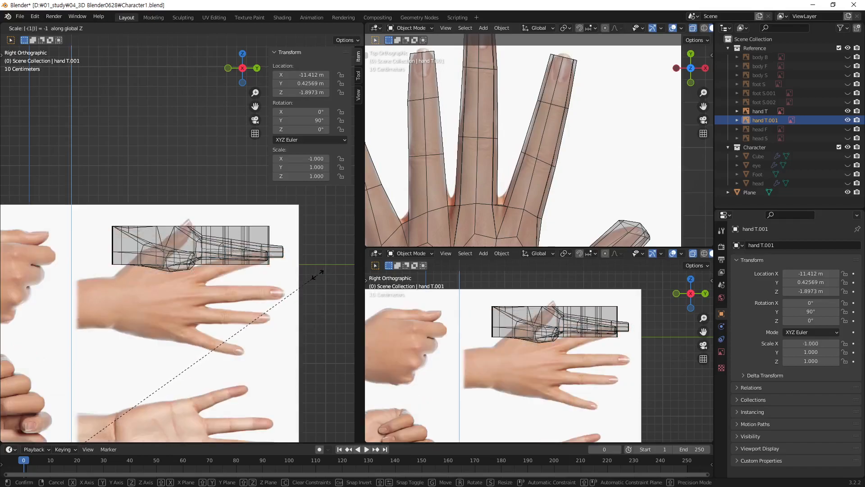
key("Return")
Step: Move the flipped hand T.001 image along Z to about 1.394 m so its side-view hand lines up with the mesh
scroll(294, 330, "down", 5)
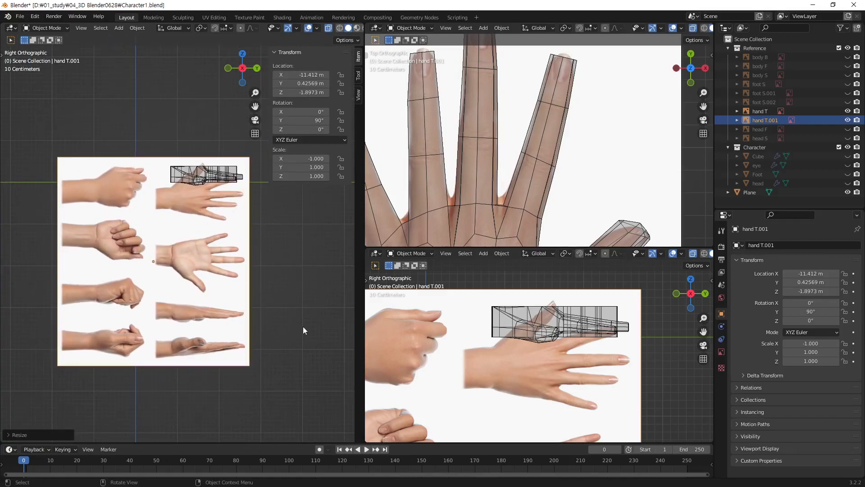
key("g")
key("z")
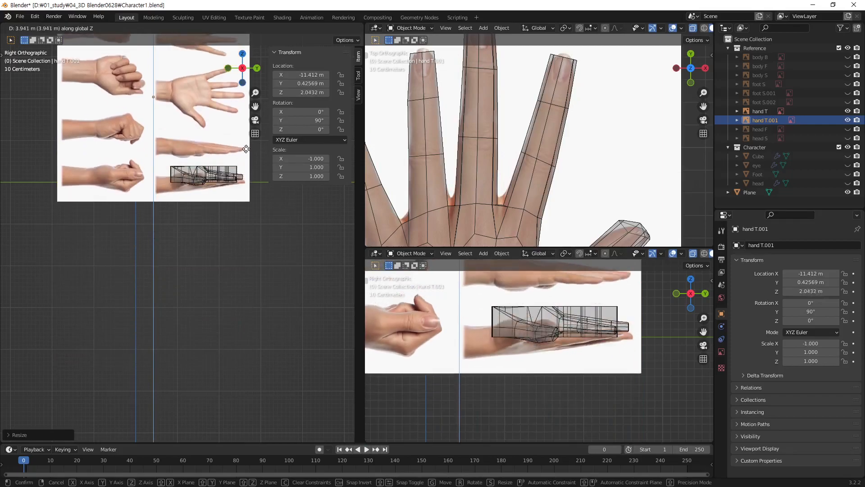
left_click(246, 139)
middle_click_drag(228, 187, 226, 257, "shift")
scroll(224, 214, "up", 1)
scroll(250, 210, "up", 4)
key("g")
key("z")
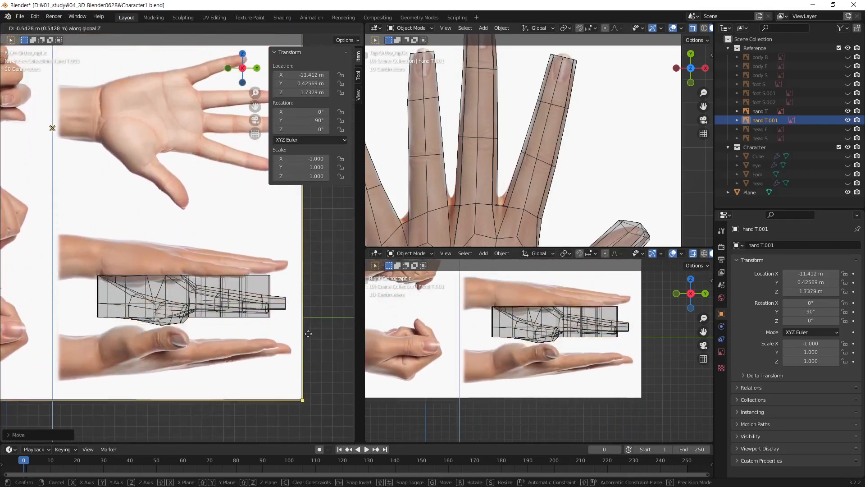
left_click(314, 367)
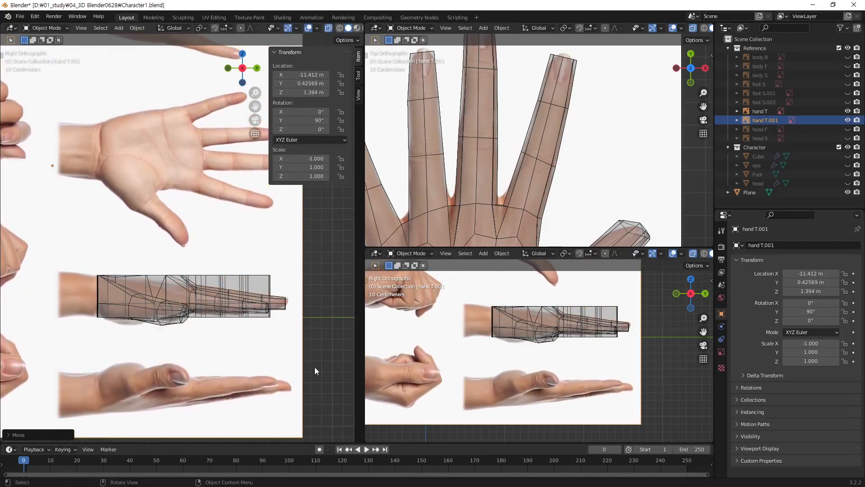
Step: Enter Edit Mode on the hand mesh and hide the thumb, index and middle fingers with their part of the palm
middle_click_drag(273, 360, 298, 276, "shift")
middle_click_drag(298, 276, 220, 152, "shift")
middle_click_drag(250, 303, 265, 279, "ctrl")
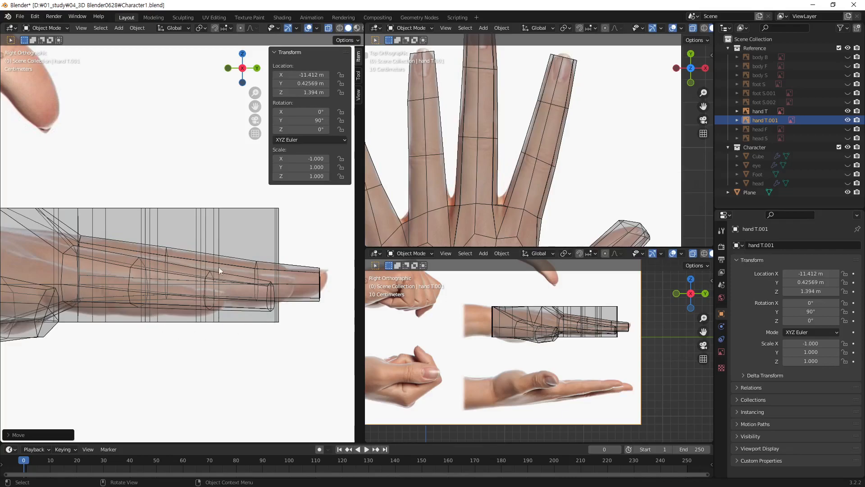
mouse_move(246, 350)
middle_mouse_down("shift")
mouse_move(305, 355)
mouse_move(247, 359)
middle_mouse_up("shift")
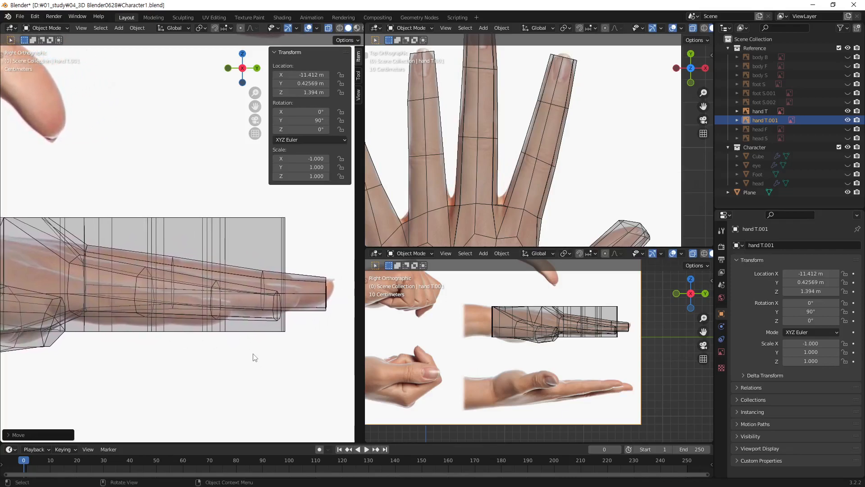
scroll(274, 361, "down", 3)
scroll(275, 356, "up", 2)
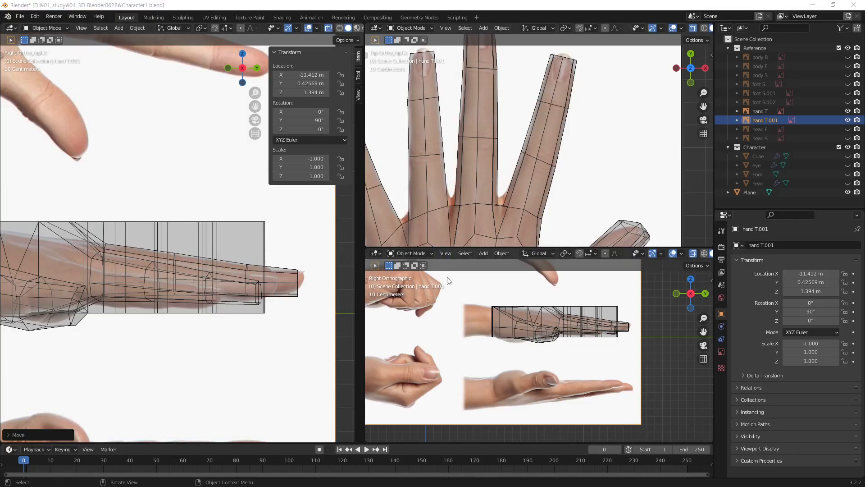
middle_click_drag(258, 247, 221, 330)
middle_click_drag(232, 269, 246, 248, "ctrl")
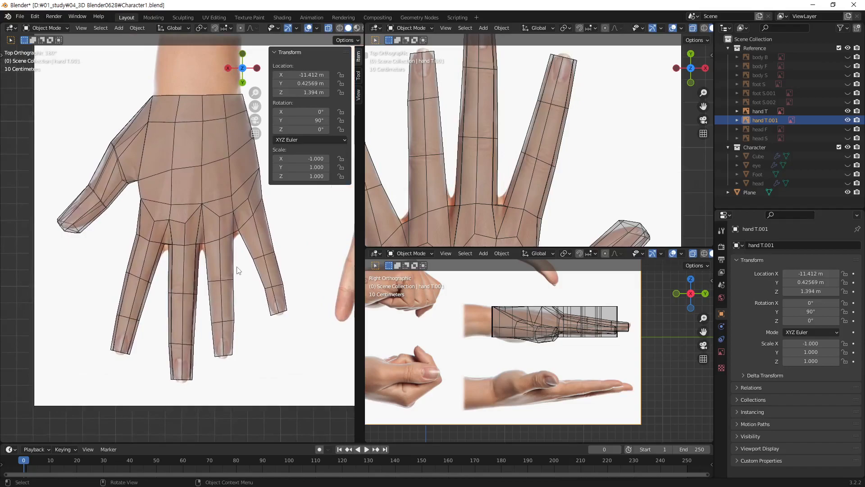
left_click(212, 299)
key("Tab")
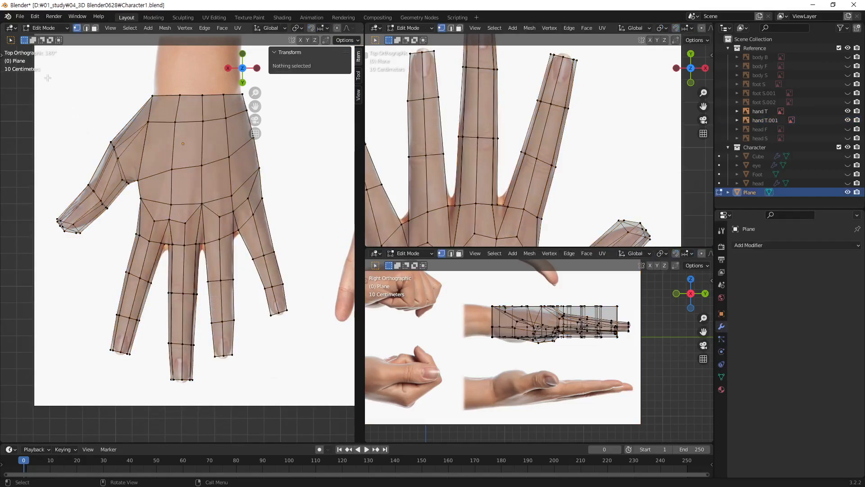
left_click_drag(47, 75, 202, 396)
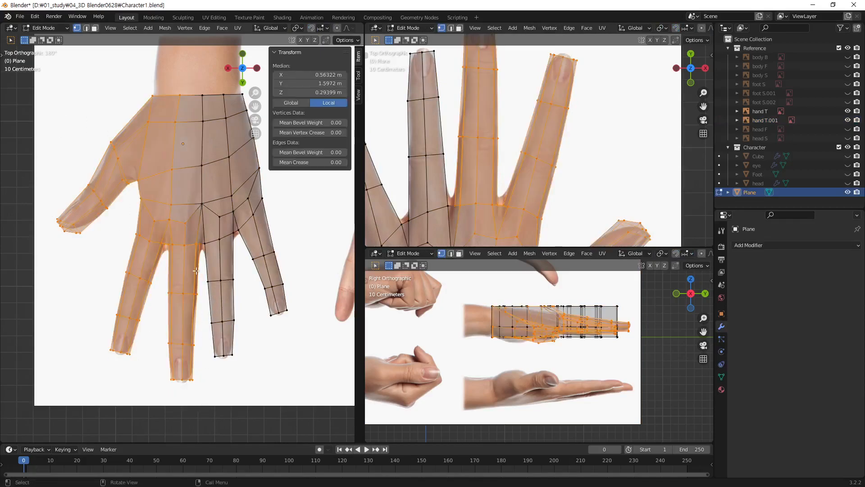
key("h")
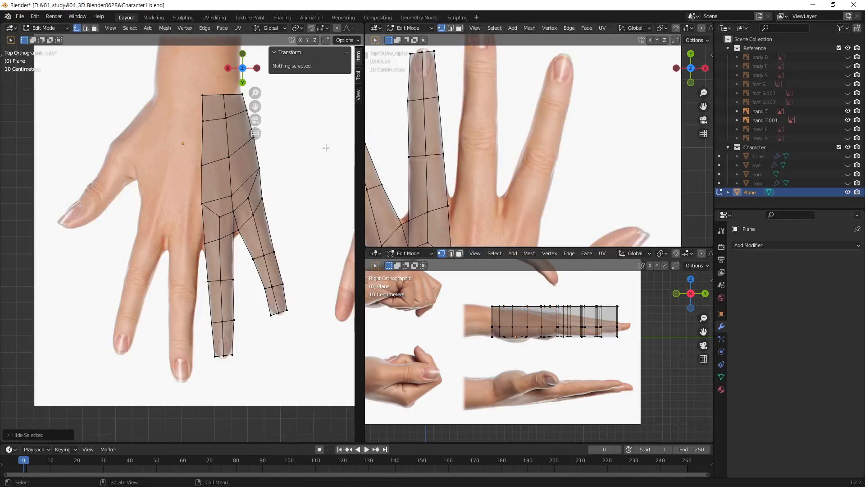
Step: Turn on X-ray display and lower the ring fingertip's top vertices along Z to about 0.386 m
middle_click_drag(199, 319, 244, 257)
scroll(244, 258, "up", 3)
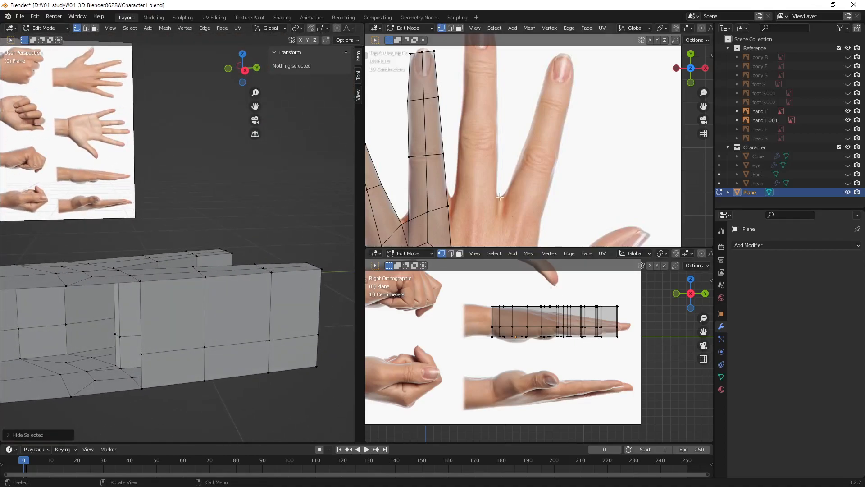
key("alt+z")
left_click_drag(332, 247, 290, 292)
middle_click_drag(620, 328, 483, 355, "shift")
scroll(606, 350, "up", 5)
scroll(609, 346, "down", 1)
scroll(617, 340, "up", 1)
scroll(554, 342, "up", 3)
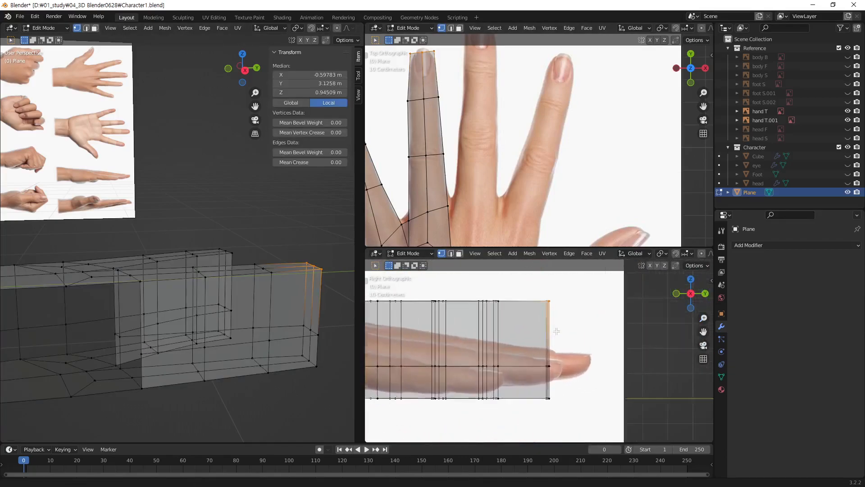
key("g")
key("z")
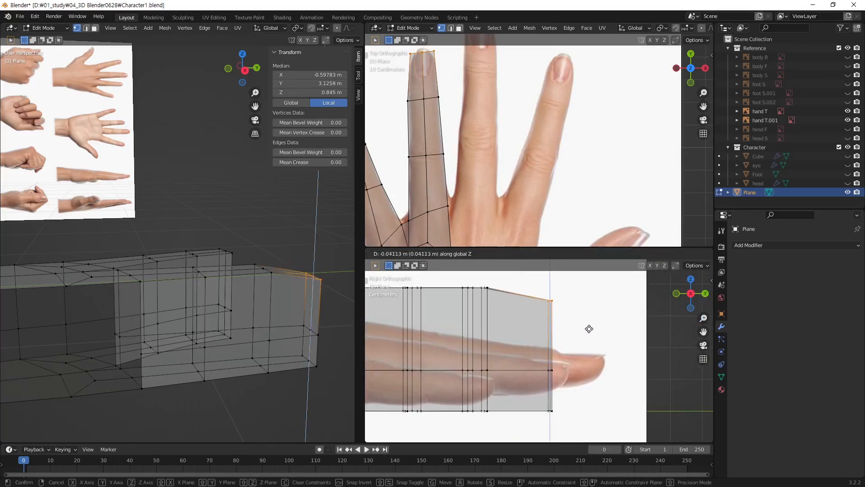
left_click(597, 388)
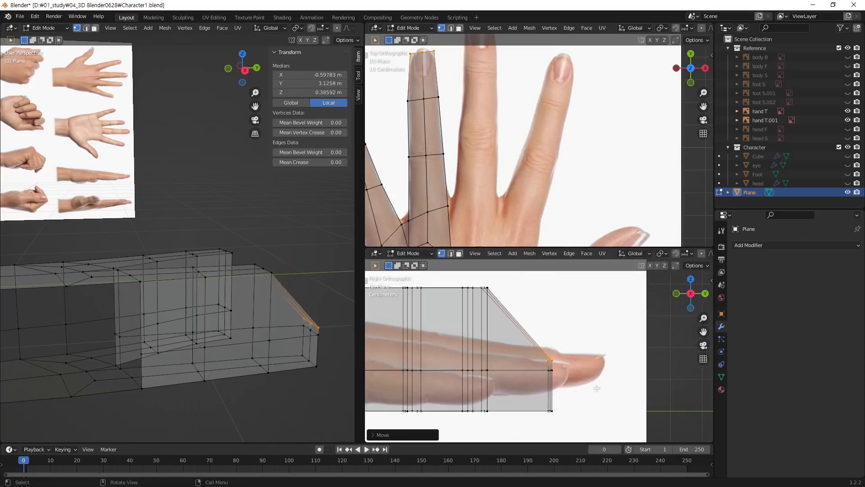
Step: Along Z, raise the ring fingertip's bottom vertices to about 0.131 m and lower its mid-height vertices to about 0.258 m
left_click_drag(569, 398, 535, 425)
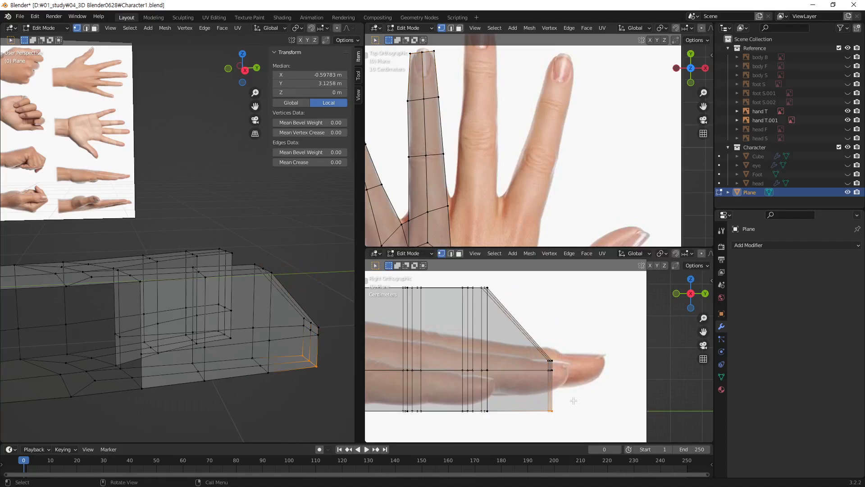
key("g")
key("z")
left_click(579, 381)
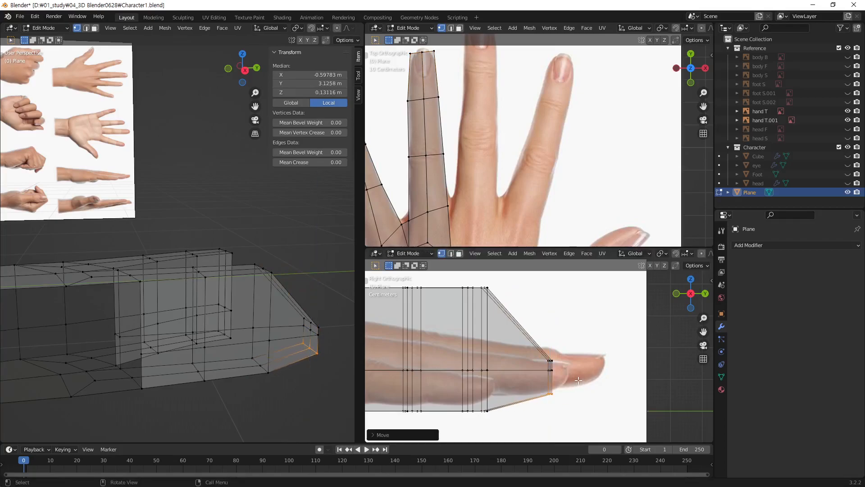
key("g")
key("z")
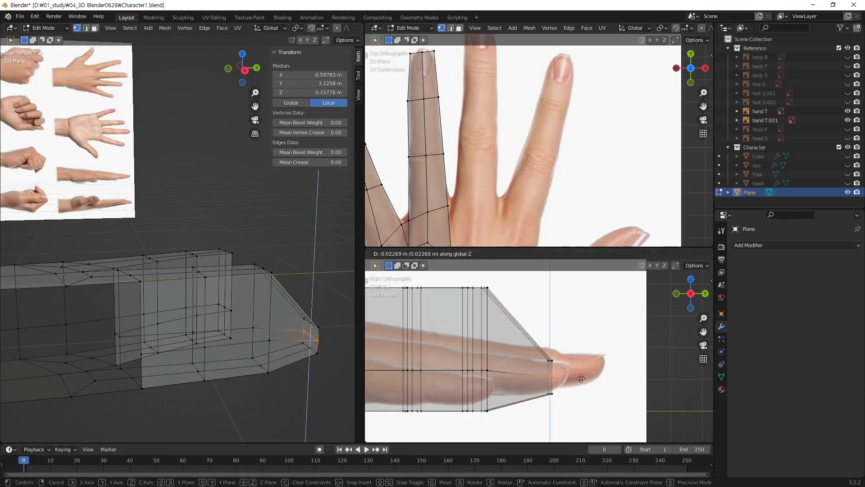
left_click(581, 377)
Step: Lower the ring finger's top vertex rows along Z to about 0.46 m at the joint nearest the tip and 0.55 m at the middle joint
middle_click_drag(536, 354, 598, 360, "shift")
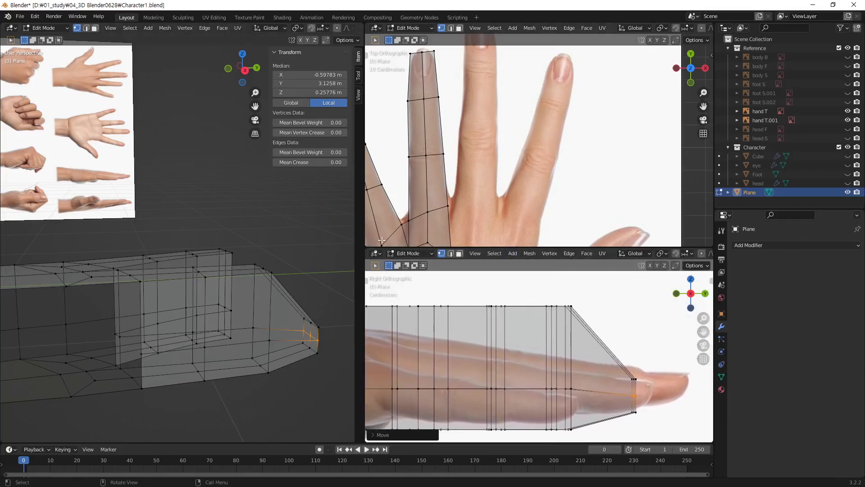
left_click(291, 294, "alt")
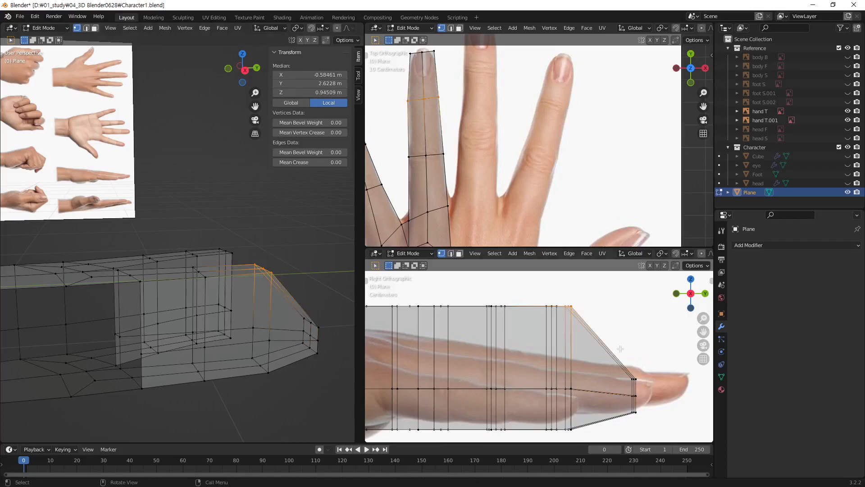
key("g")
key("z")
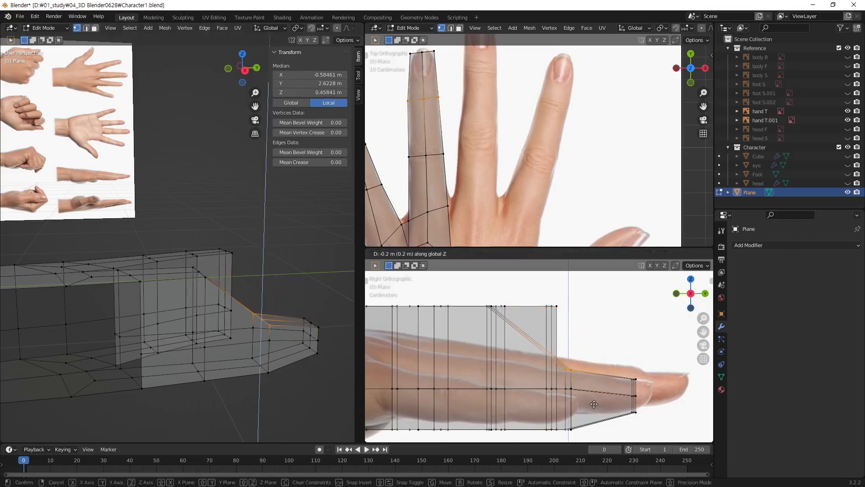
left_click(570, 388)
mouse_move(218, 313)
middle_mouse_down()
mouse_move(277, 311)
mouse_move(230, 309)
middle_mouse_up()
left_click(148, 284, "alt")
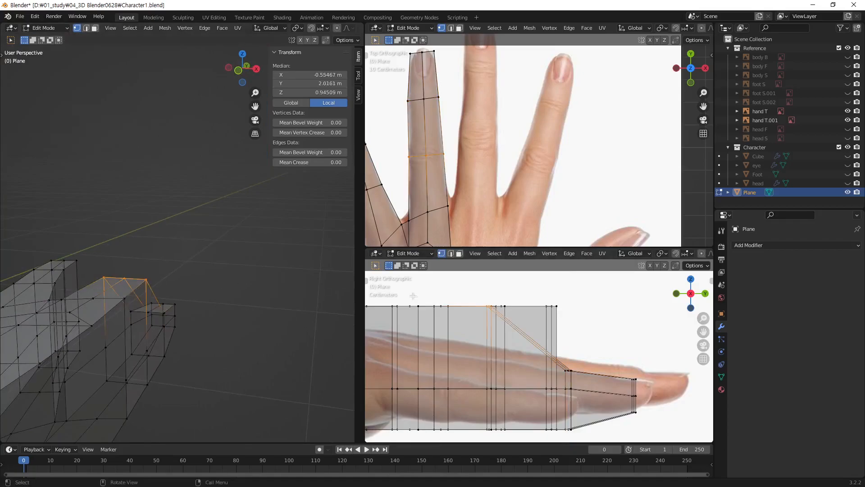
key("g")
key("z")
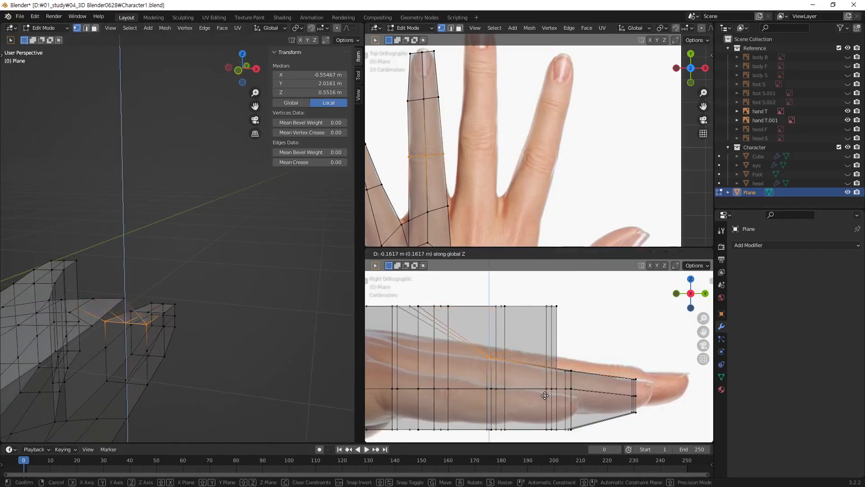
left_click(544, 389)
Step: Lower the three top vertices at the ring finger's base along Z to about 0.621 m, following the side reference
middle_click_drag(96, 344, 136, 282)
left_click(142, 277)
left_click(113, 284, "shift")
left_click(86, 286, "shift")
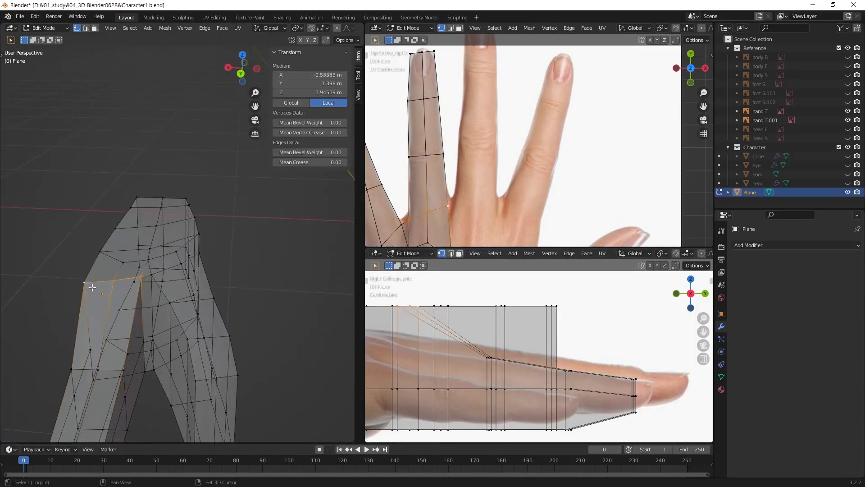
key("g")
key("z")
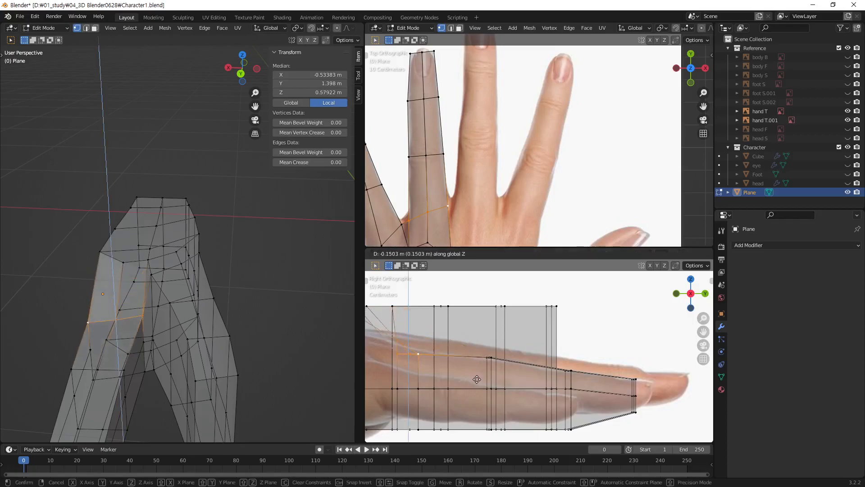
left_click(480, 373)
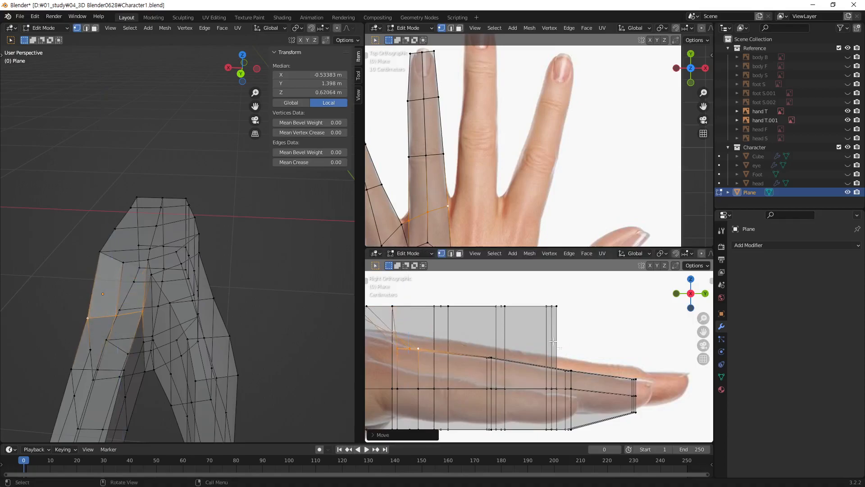
Step: Lower the little fingertip's top vertices along Z to about 0.890 m
left_click_drag(564, 297, 539, 316)
middle_click_drag(607, 338, 614, 315, "shift")
key("g")
key("z")
left_click(617, 324)
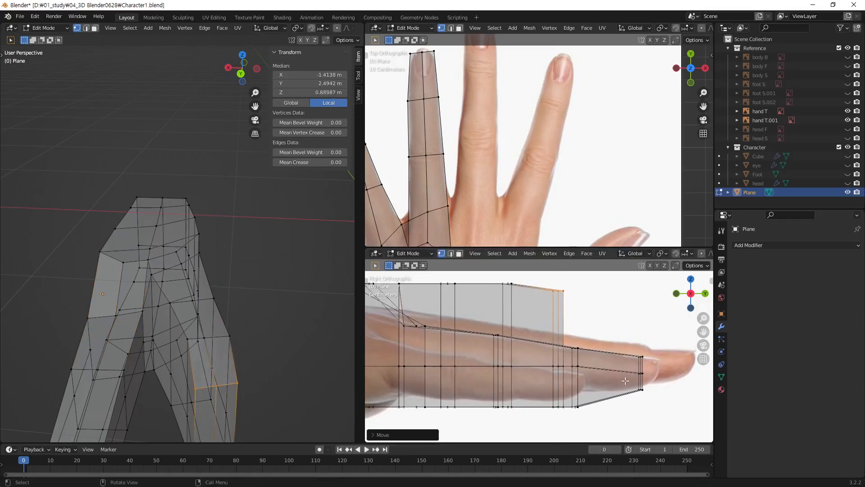
Step: Lower the two mid-height side vertices at the ring finger joint nearest the tip along Z to about 0.285 m
left_click_drag(585, 361, 547, 371)
middle_click_drag(244, 355, 251, 286)
left_click(251, 286)
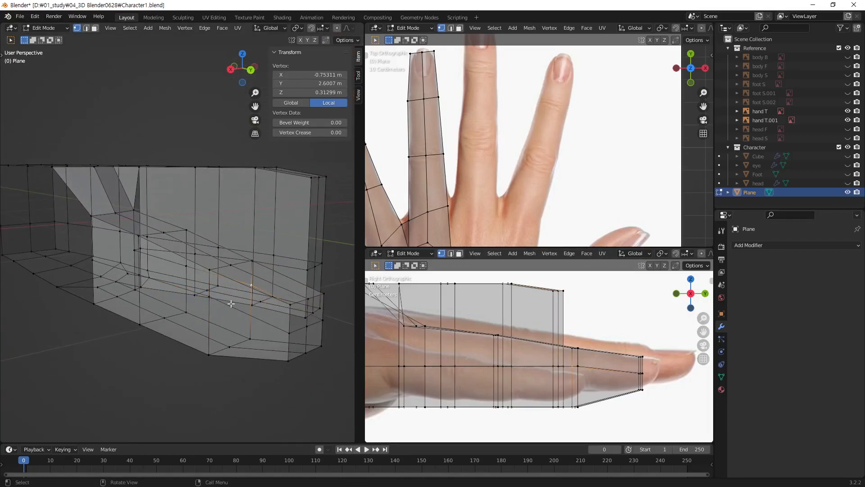
left_click(209, 296, "shift")
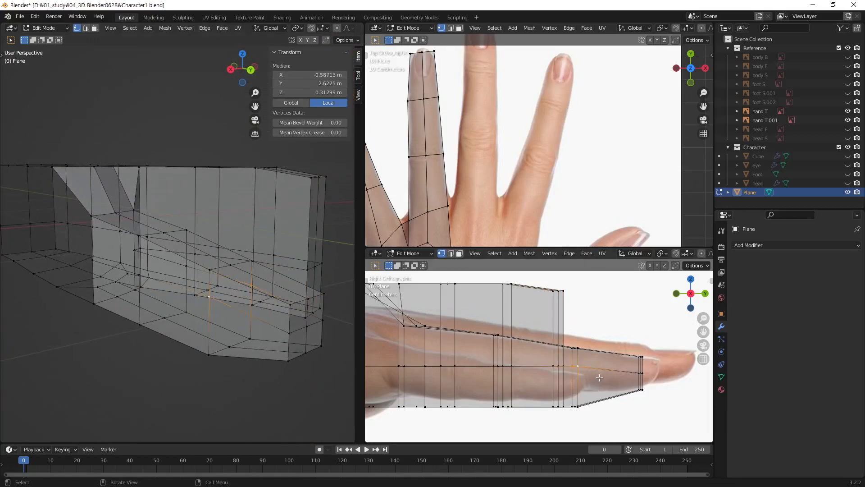
key("g")
key("z")
left_click(585, 413)
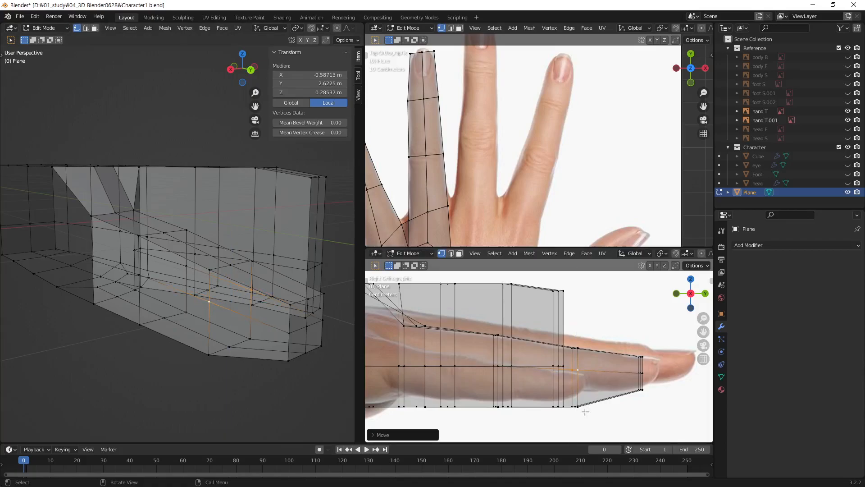
Step: Raise the mid-height side vertices at the ring finger's middle joint along Z to about 0.337 m
middle_click_drag(208, 287, 219, 274)
key("b")
left_click_drag(218, 274, 219, 276)
key("g")
key("z")
left_click(569, 386)
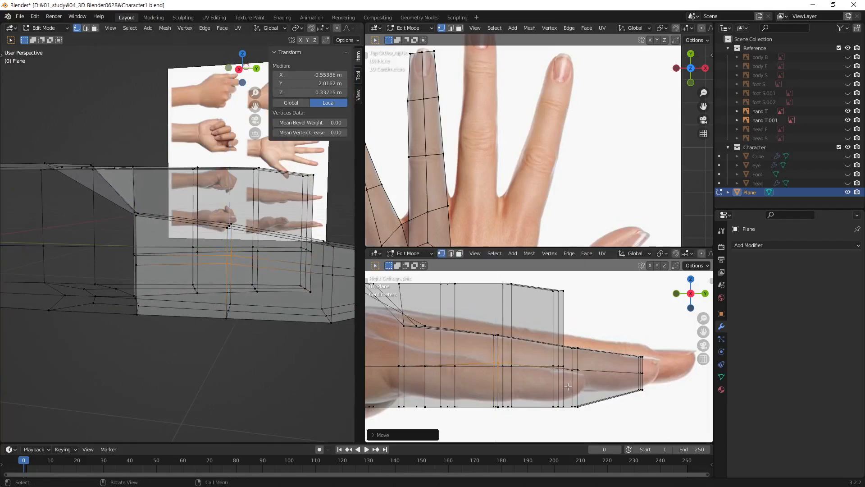
Step: Raise the two mid-height side vertices at the ring finger's base along Z to about 0.389 m
middle_click_drag(149, 271, 226, 304)
left_click(131, 255)
left_click(114, 272, "shift")
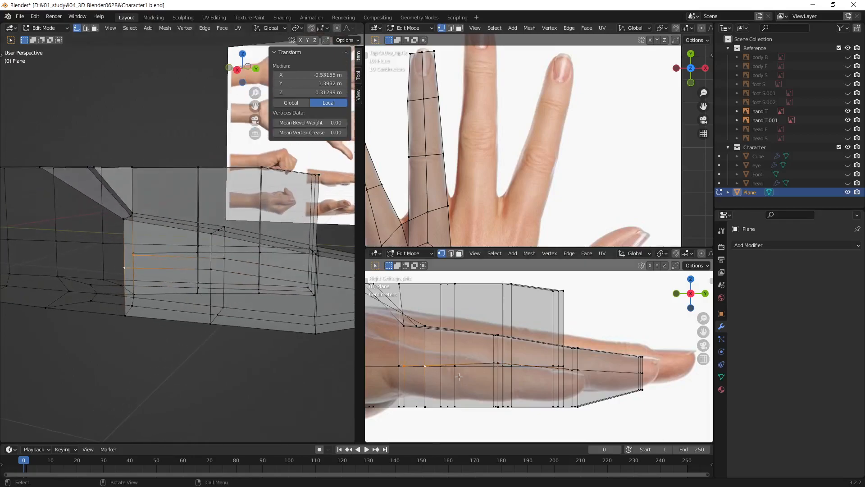
key("g")
key("z")
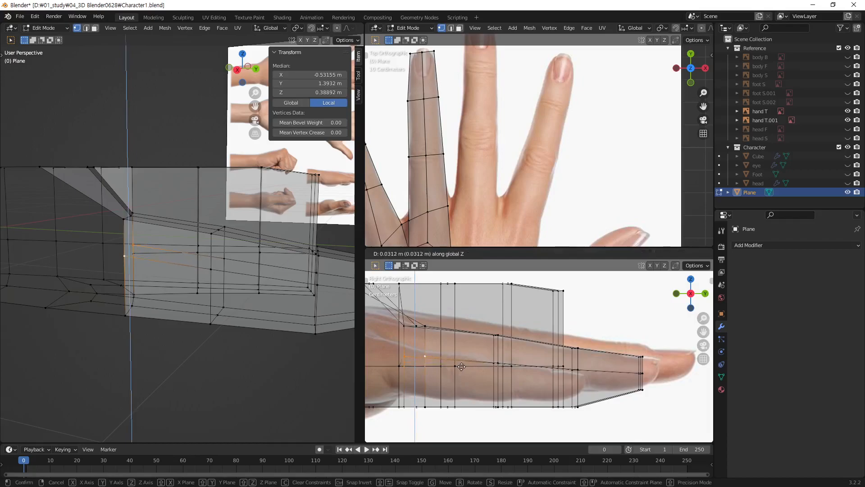
left_click(461, 366)
Step: Raise the bottom vertices at the ring finger joint nearest the tip along Z to about 0.131 m
middle_click_drag(283, 319, 173, 311)
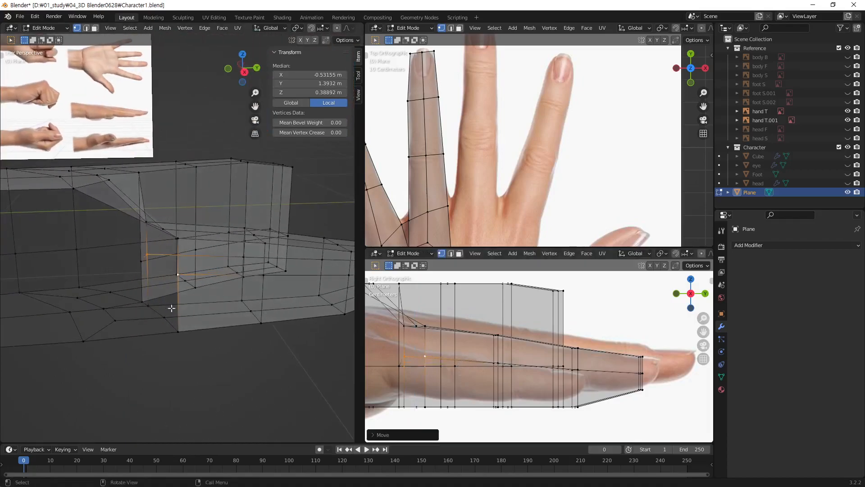
left_click(180, 311, "alt")
middle_click_drag(465, 375, 493, 362, "shift")
middle_click_drag(309, 349, 211, 305)
left_click_drag(231, 285, 288, 324)
key("g")
key("z")
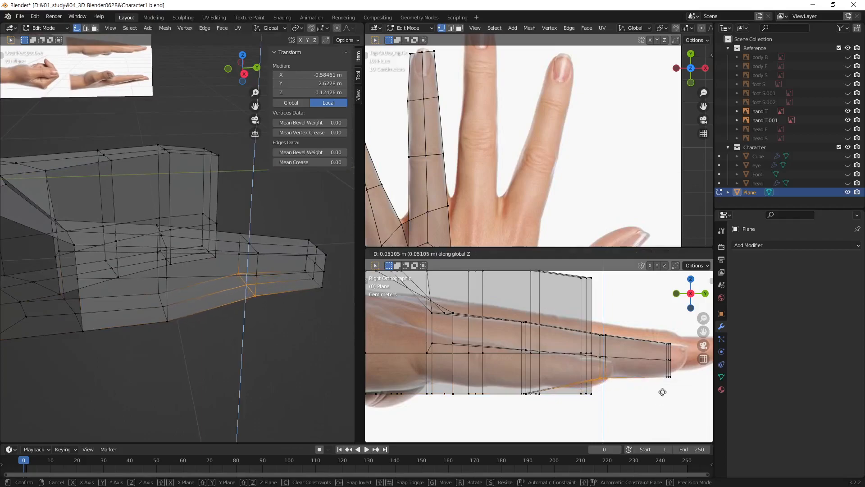
left_click(662, 392)
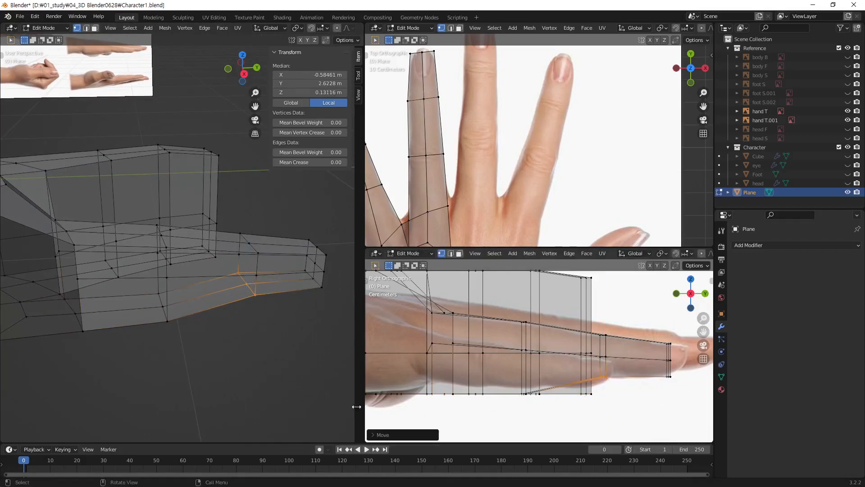
Step: Raise the bottom vertices at the ring finger's middle joint along Z to about 0.145 m
left_click_drag(147, 291, 288, 352)
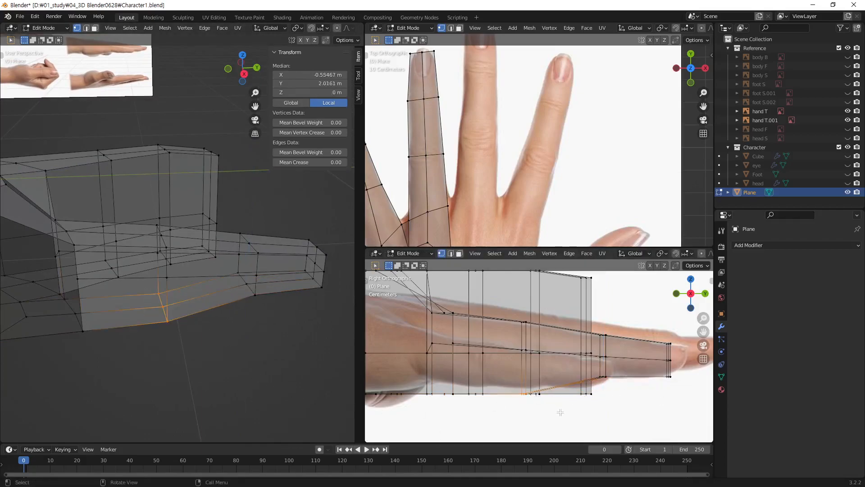
key("g")
key("z")
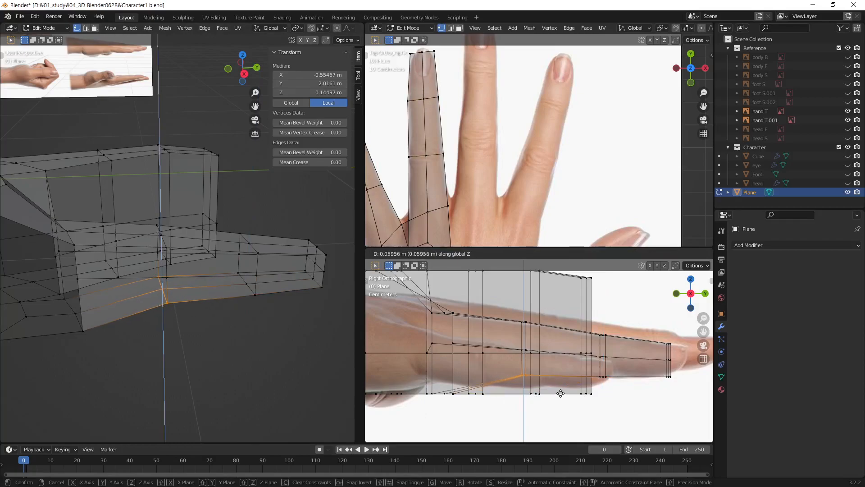
left_click(561, 393)
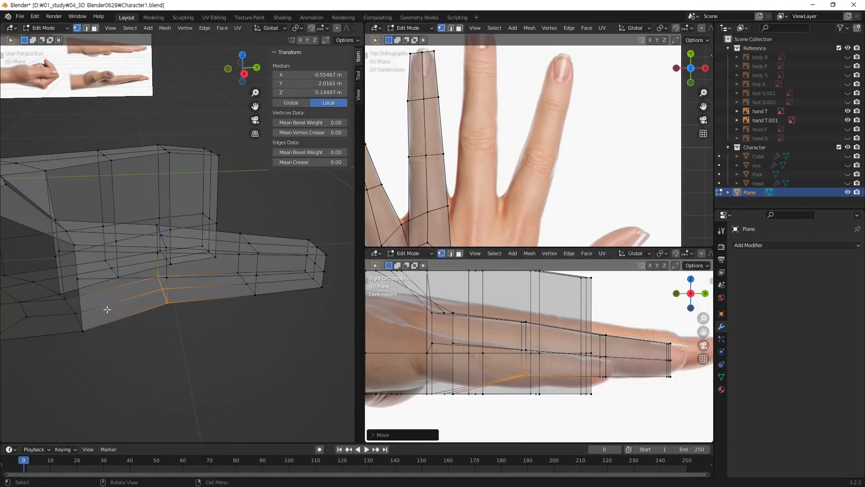
Step: Raise the bottom vertices at the ring finger's base along Z to about 0.173 m
left_click_drag(62, 297, 98, 347)
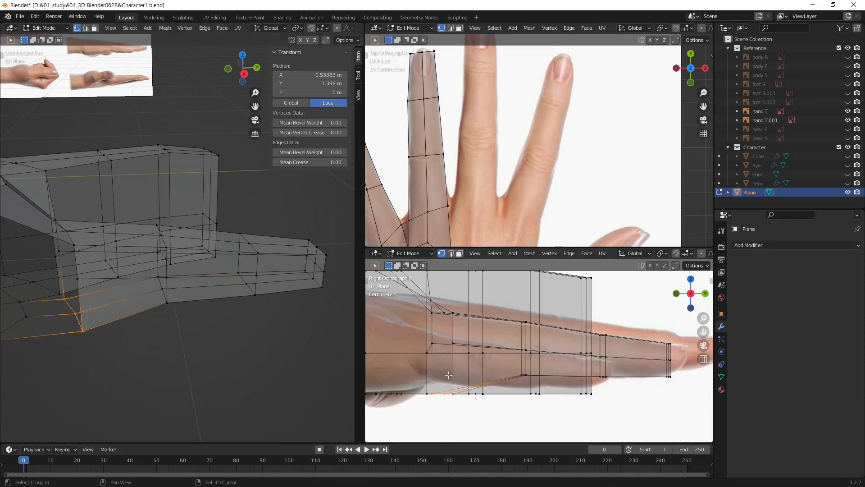
middle_click_drag(480, 425, 510, 420, "shift")
key("z")
key("Escape")
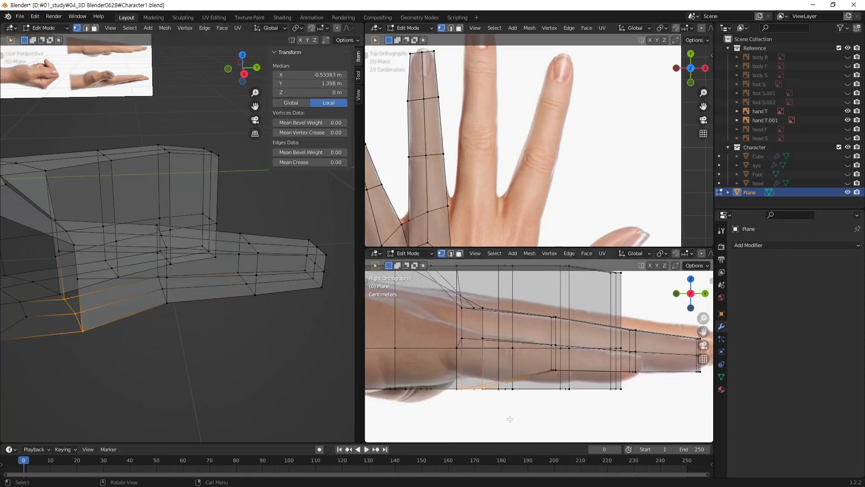
key("g")
key("z")
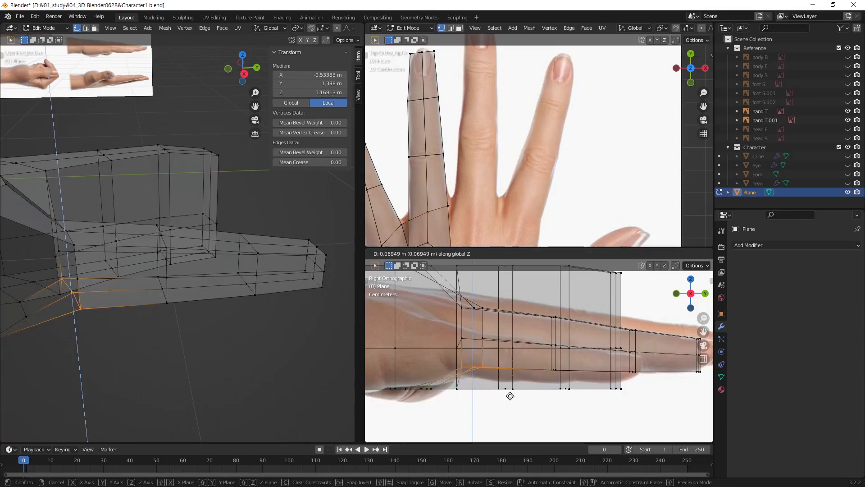
left_click(510, 395)
Step: Lower the little fingertip's mid-height vertices along Z to about 0.161 m
middle_click_drag(332, 301, 343, 257)
middle_click_drag(652, 351, 628, 372, "shift")
middle_click_drag(267, 296, 213, 232)
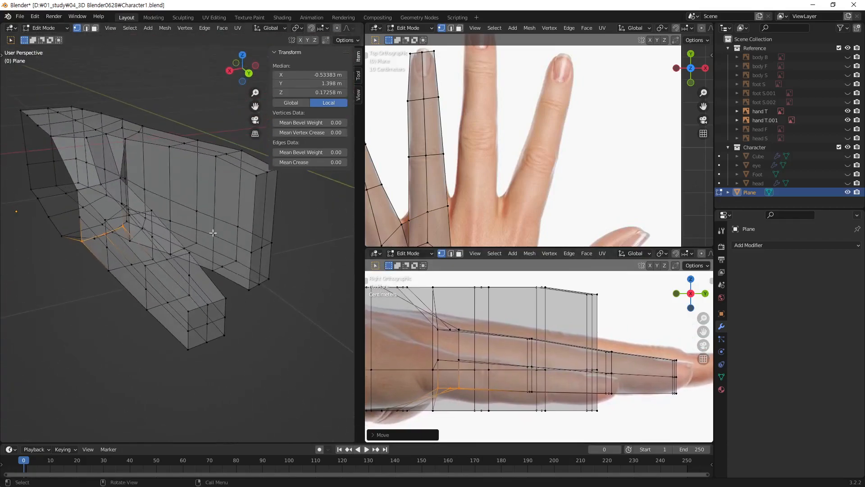
left_click(272, 237, "alt")
key("g")
key("z")
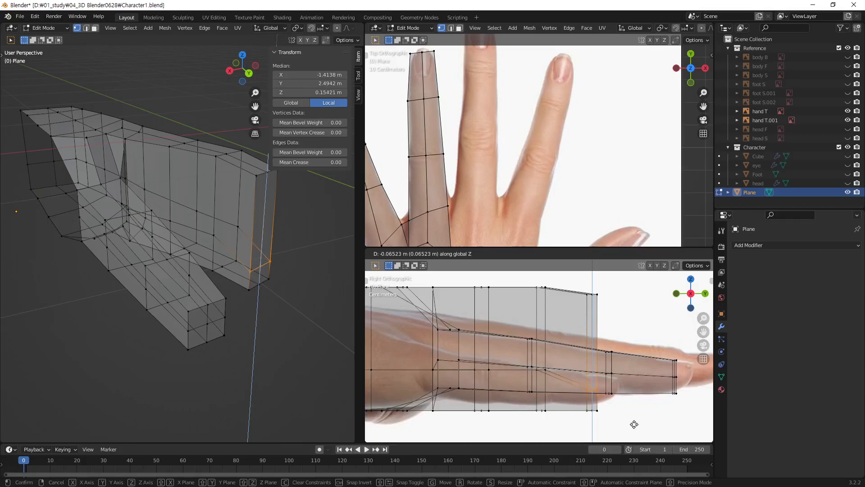
left_click(634, 424)
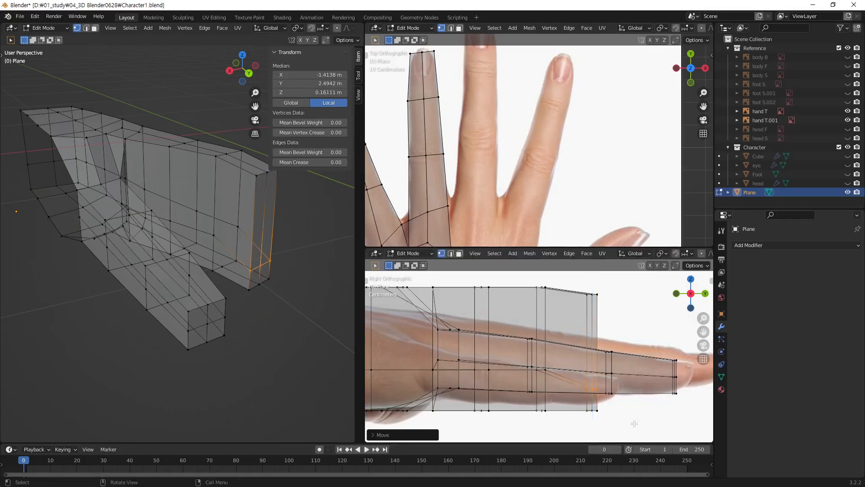
Step: Lower the mid-height vertices at the little finger joint nearest the tip along Z to about 0.158 m
left_click(218, 238)
key("g")
key("z")
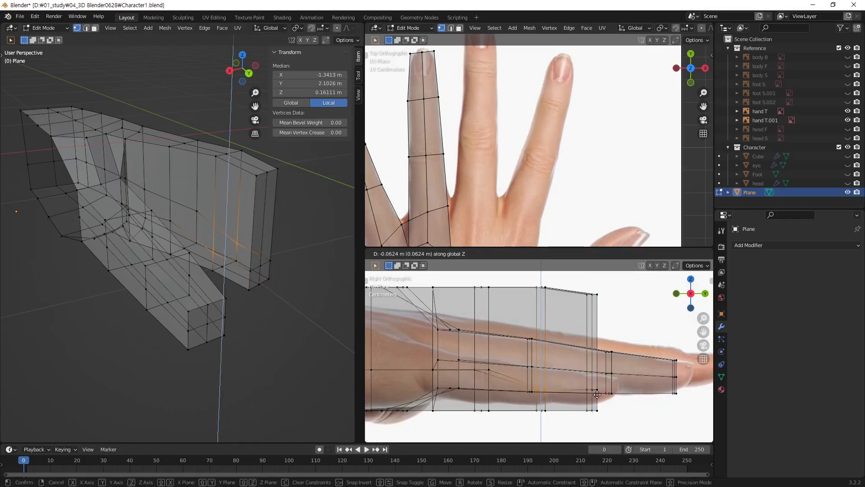
left_click(597, 396)
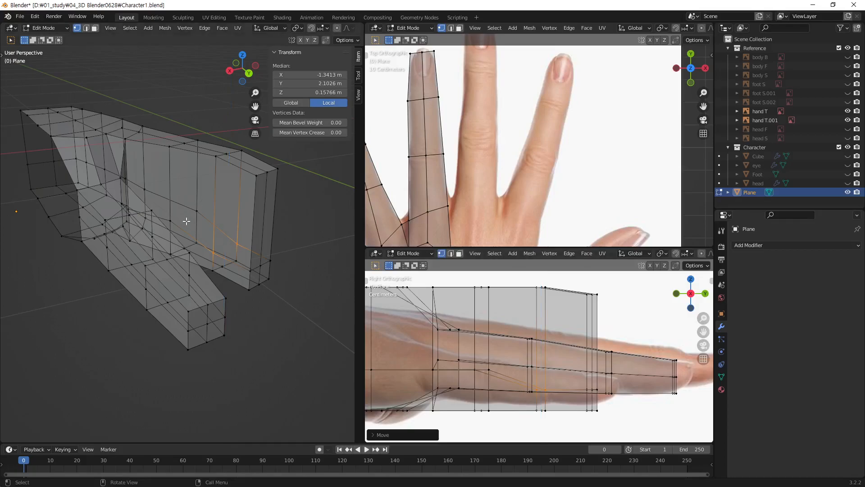
Step: Lower the mid-height vertices at the little finger's middle joint along Z to line up with the neighbouring joint
left_click(172, 220)
left_click(198, 209, "alt")
key("g")
key("z")
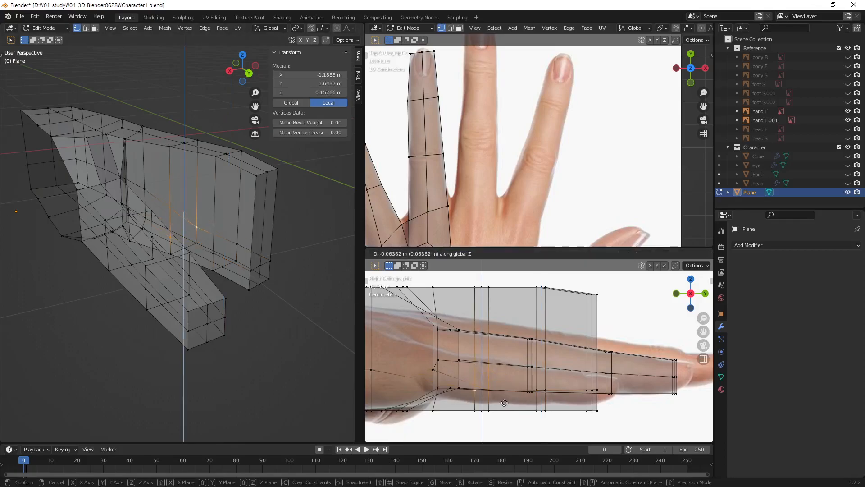
left_click(504, 400)
Step: Lower the two mid-height side vertices at the little finger's base along Z to a median of about 0.244 m
middle_click_drag(238, 253, 202, 189)
left_click(179, 182)
left_click(203, 188, "shift")
middle_click_drag(510, 364, 551, 363, "shift")
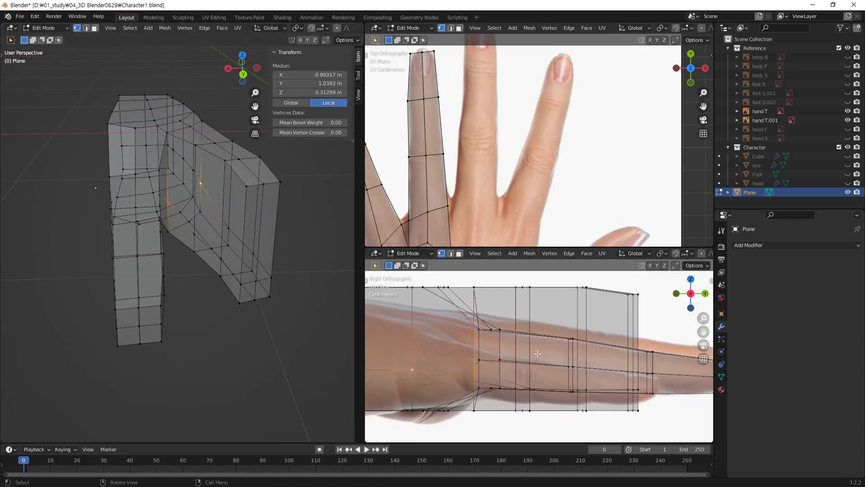
key("g")
key("z")
left_click(535, 357)
key("g")
key("z")
left_click(523, 366)
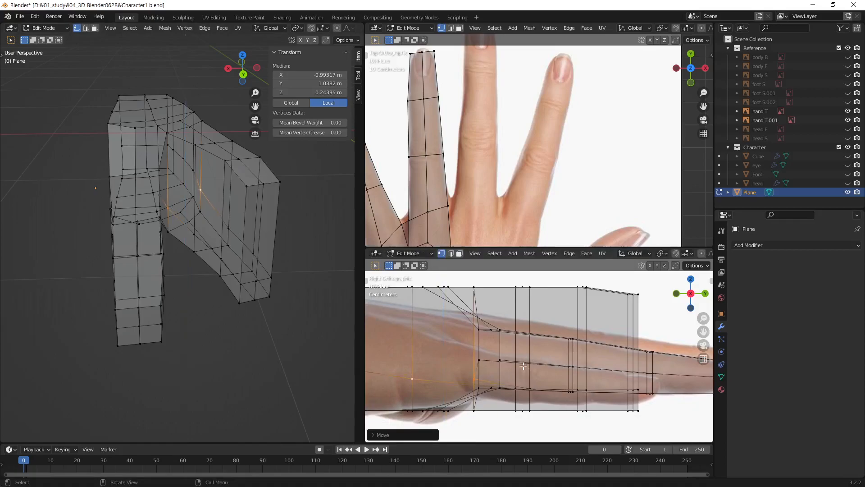
Step: Lower the outer mid-height vertex at the little finger's base along Z to about 0.199 m
left_click(408, 379)
key("g")
key("z")
left_click(437, 378)
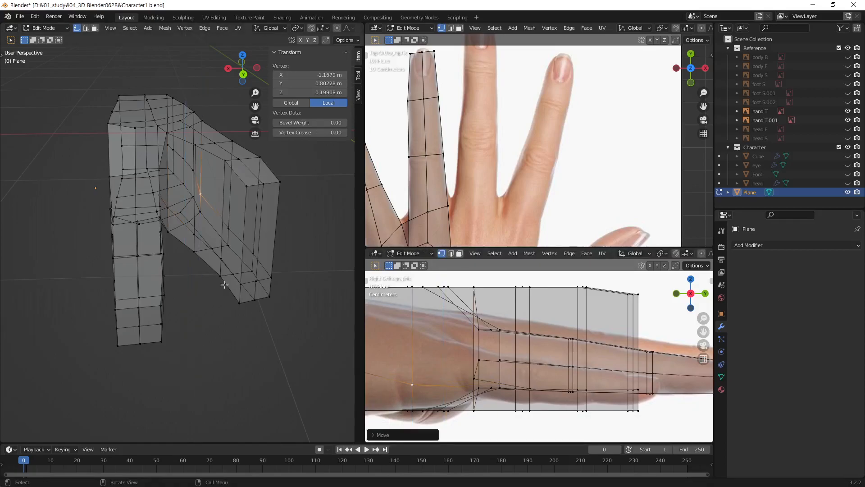
Step: Raise the bottom vertices at the little finger's tip and both joints along Z to follow the side reference
middle_click_drag(610, 373, 580, 371, "shift")
left_click_drag(599, 376, 448, 399)
key("g")
key("z")
left_click(584, 398)
key("g")
key("z")
left_click(534, 400)
key("g")
key("z")
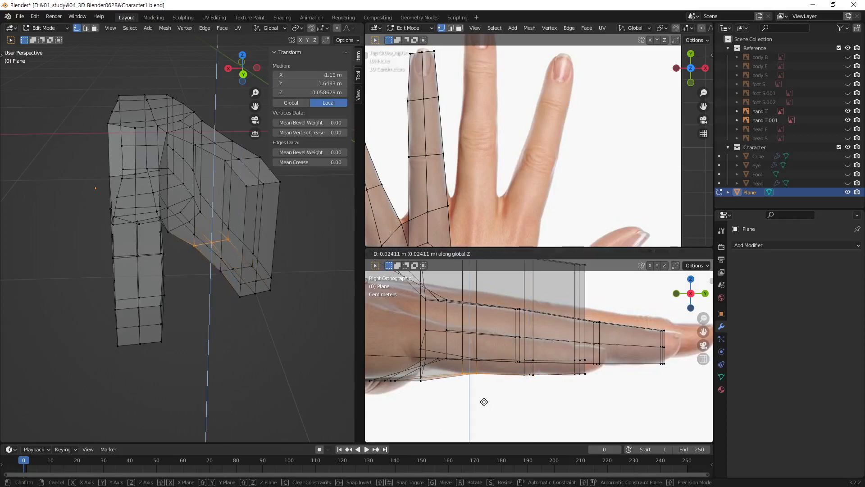
left_click(483, 402)
Step: Raise the three bottom vertices at the little finger's base along Z to about 0.1 m
middle_click_drag(210, 214, 205, 231)
left_click(168, 205)
left_click(188, 188, "shift")
left_click(197, 175, "shift")
key("g")
key("z")
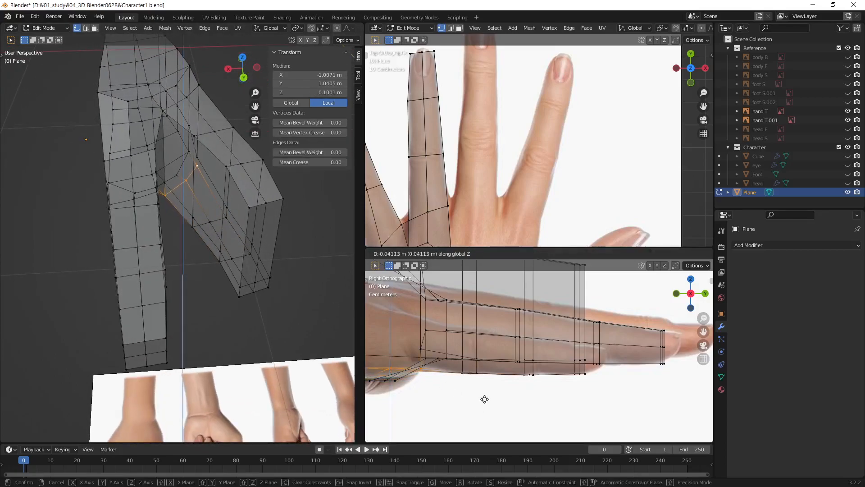
left_click(485, 401)
Step: Lower the little fingertip's top vertices along Z to the upper outline of the finger in the side reference
middle_click_drag(197, 201, 235, 229, "shift")
middle_click_drag(274, 276, 339, 248)
middle_click_drag(615, 290, 615, 314, "shift")
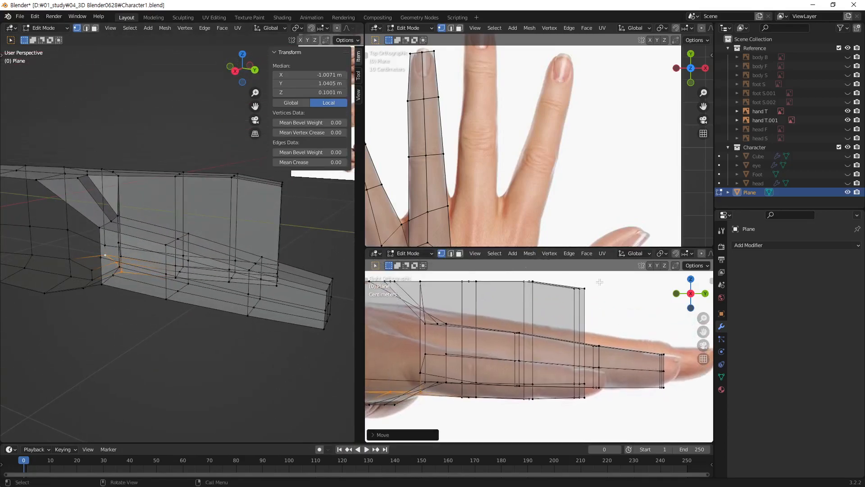
left_click_drag(599, 283, 563, 309)
key("g")
key("z")
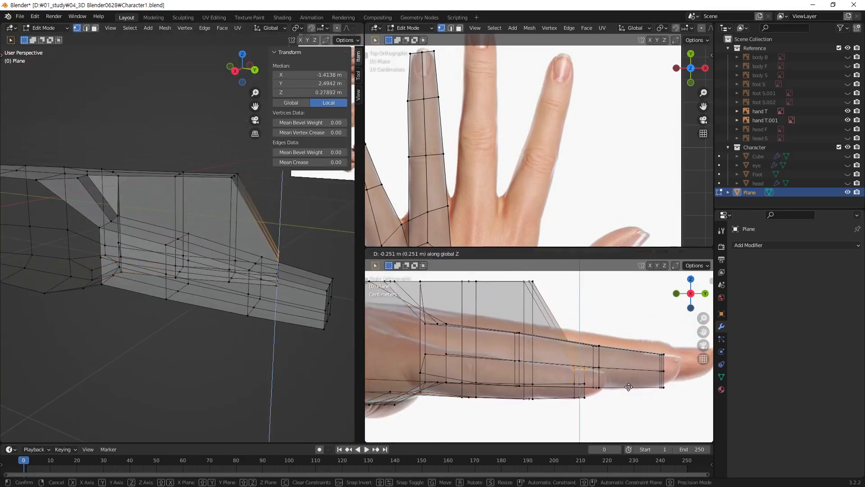
left_click(620, 367)
Step: Lower the top vertices at the little finger joint nearest the tip along Z to about 0.334 m
left_click_drag(542, 275, 519, 291)
key("g")
key("z")
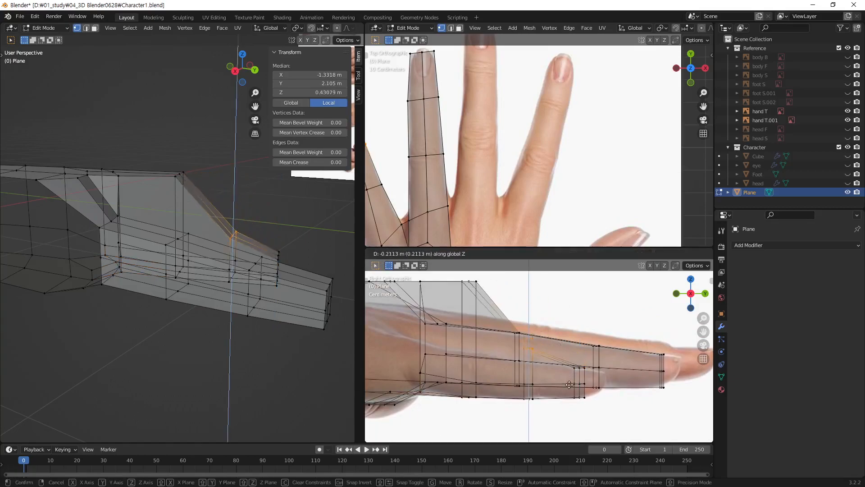
left_click(568, 393)
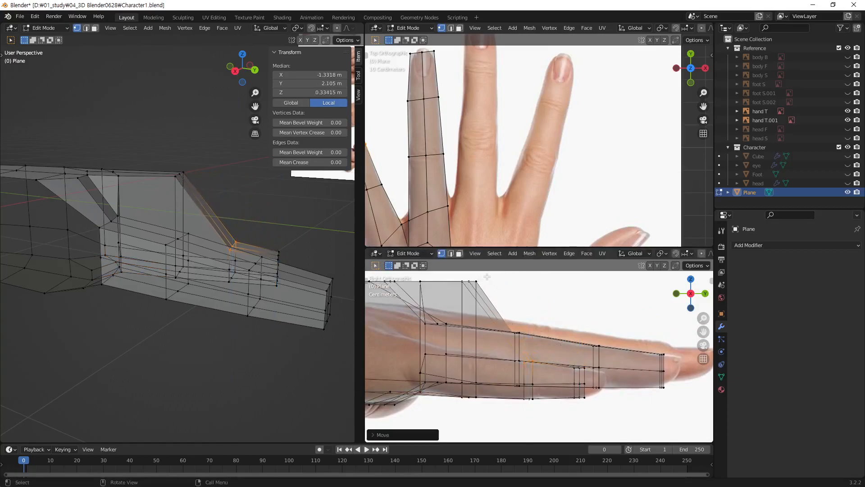
Step: Lower the top vertices at the little finger's middle joint along Z to about 0.43 m
left_click_drag(488, 276, 458, 288)
key("g")
key("z")
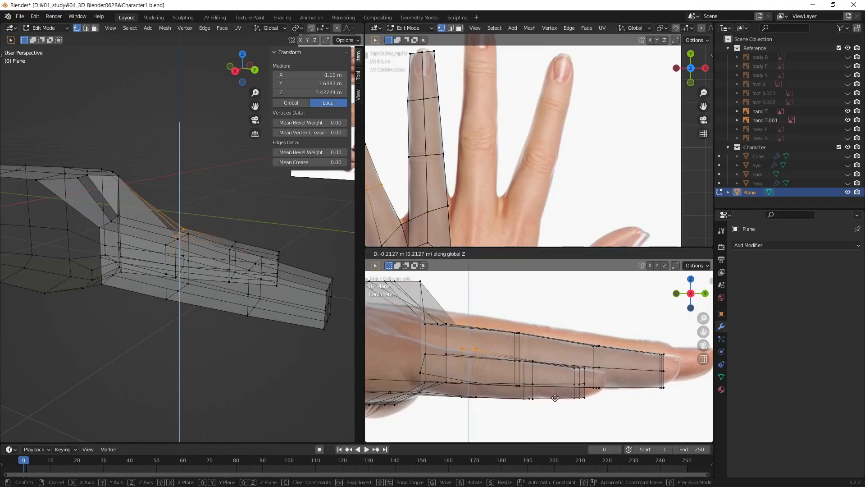
left_click(554, 398)
Step: Lower the three top vertices at the little finger's base along Z to about 0.534 m
middle_click_drag(189, 224, 222, 266)
left_click(205, 265)
left_click(222, 250, "shift")
left_click(229, 237, "shift")
middle_click_drag(497, 346, 572, 346, "shift")
key("g")
key("z")
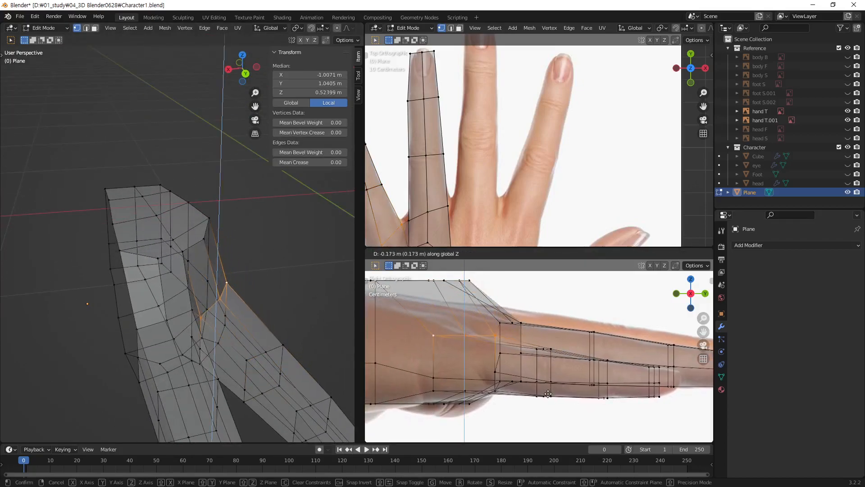
left_click(550, 393)
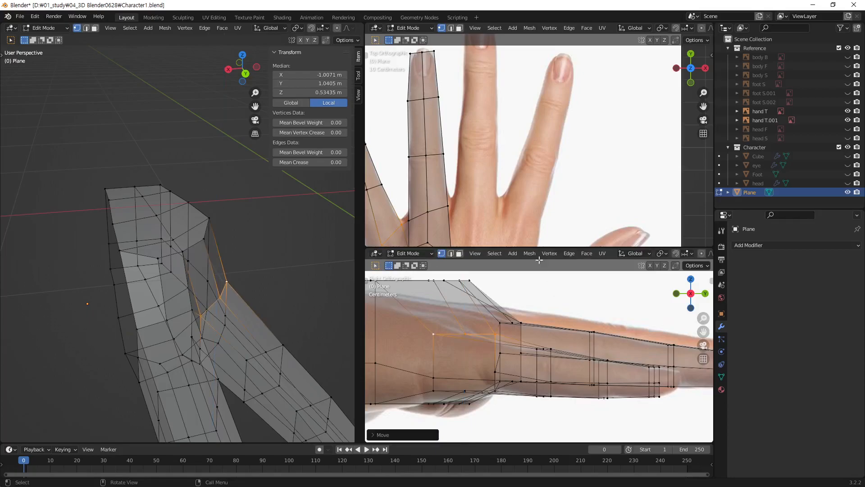
Step: Scale the ring fingertip's two top corner vertices inward and lower them along Z to about 0.337 m
middle_click_drag(254, 330, 114, 290)
left_click(113, 287)
left_click(192, 285, "shift")
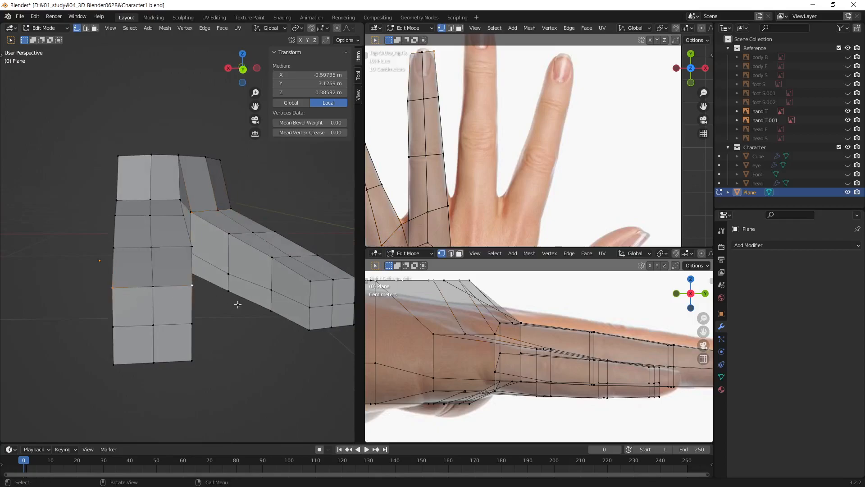
key("s")
left_click(257, 324)
key("g")
key("z")
right_click(266, 336)
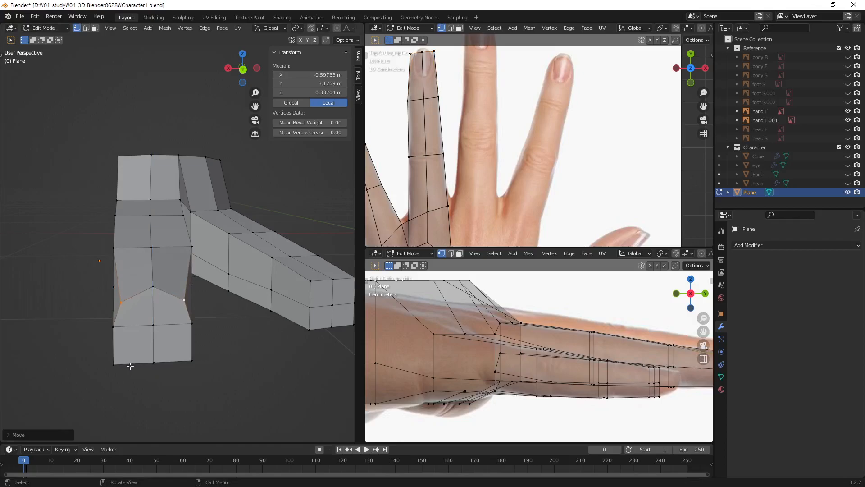
Step: Scale the ring fingertip's two bottom corner vertices inward and raise them along Z to about 0.163 m
left_click(121, 365)
left_click(184, 364, "shift")
key("s")
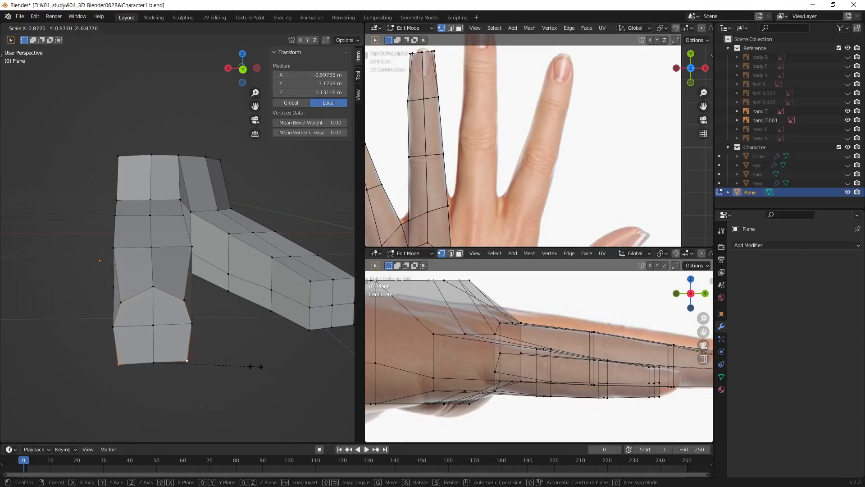
left_click(247, 366)
key("g")
key("z")
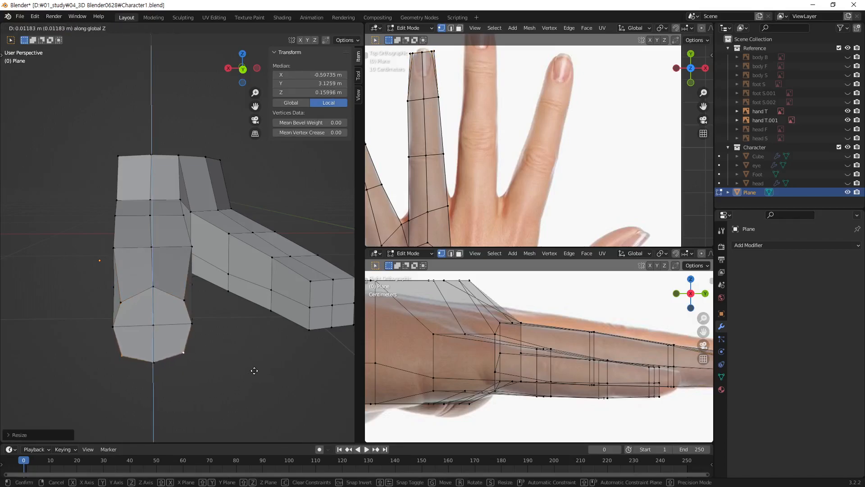
left_click(254, 370)
Step: Scale the ring fingertip's two top corner vertices closer together by a factor of about 0.93
middle_click_drag(176, 285, 173, 269)
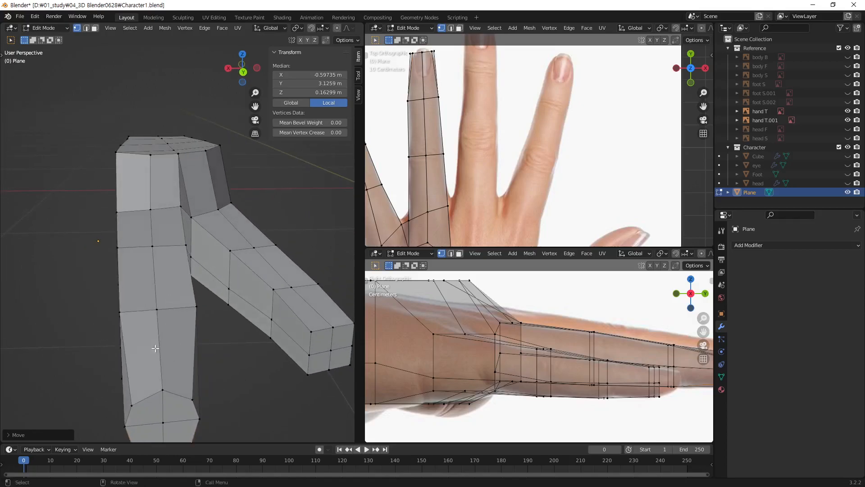
left_click(133, 405)
left_click(193, 399, "shift")
key("s")
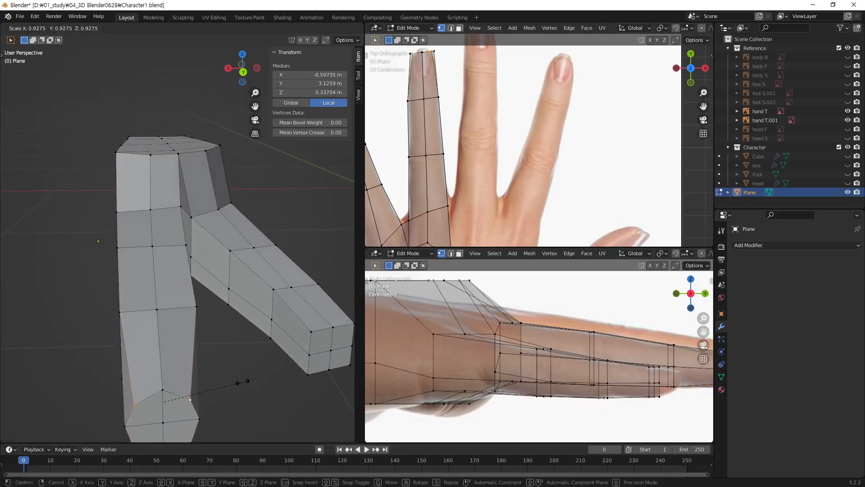
left_click(244, 381)
Step: Scale the two top corner vertices at the ring finger joint nearest the tip inward
left_click(120, 312)
left_click(196, 306, "shift")
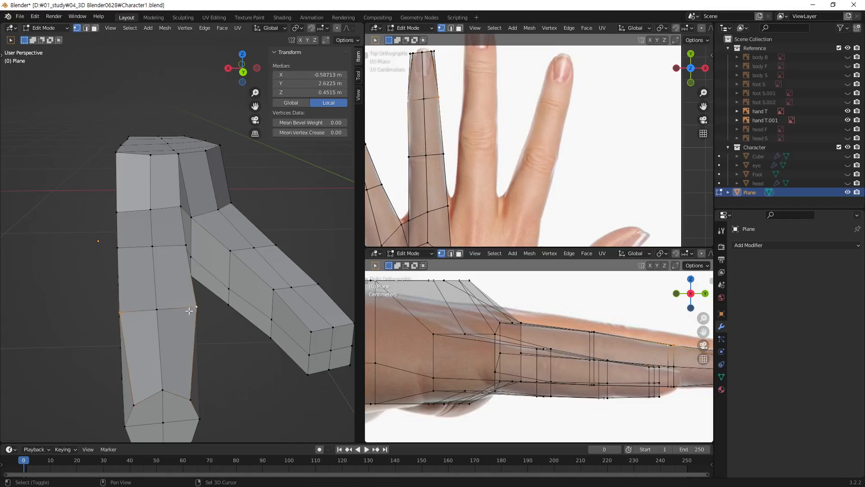
key("s")
left_click(222, 350)
key("g")
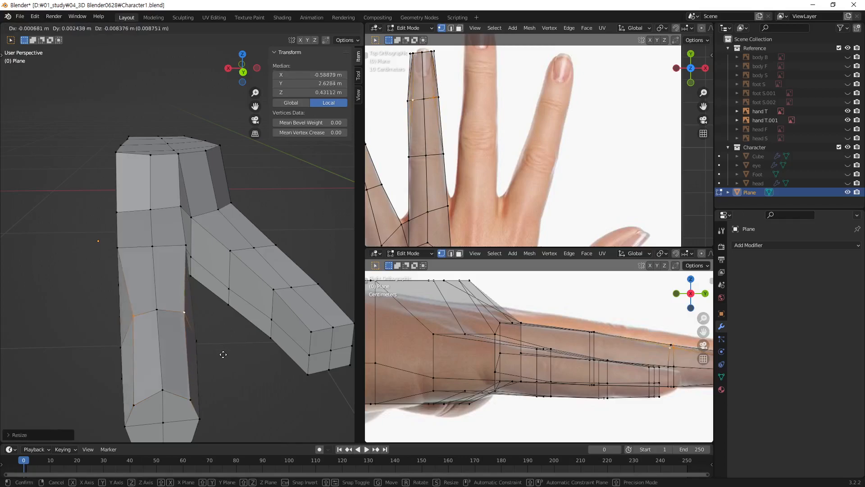
left_click(222, 351)
key("ctrl+z")
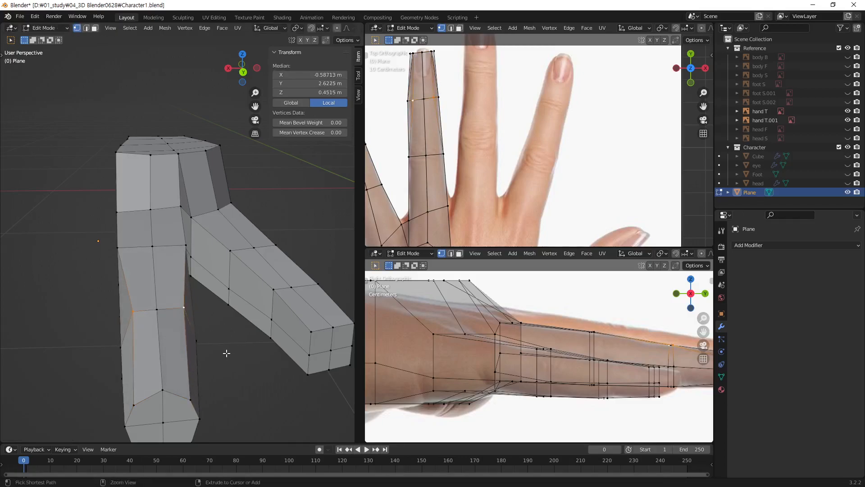
Step: Lower the top corner vertices at the ring finger joint nearest the tip along Z to round the profile
key("g")
key("z")
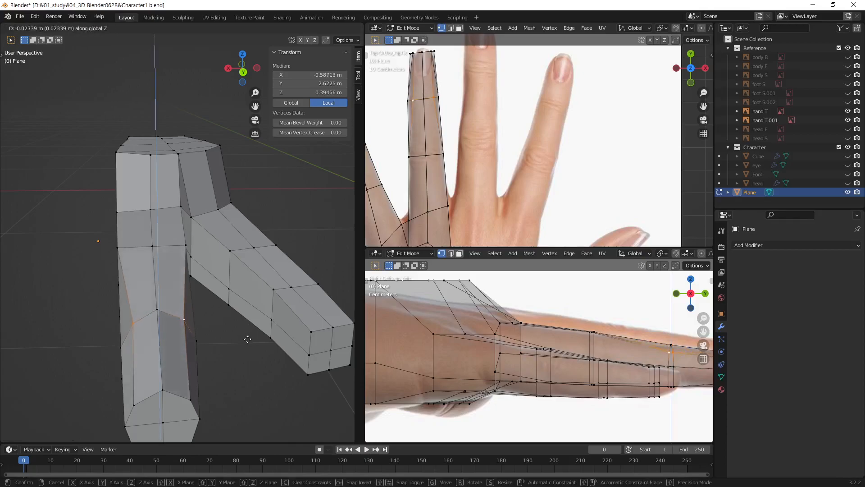
left_click(244, 336)
Step: Scale the top corner vertices at the ring finger's middle joint inward and lower them along Z to about 0.484 m
left_click(119, 248)
left_click(186, 247, "shift")
key("s")
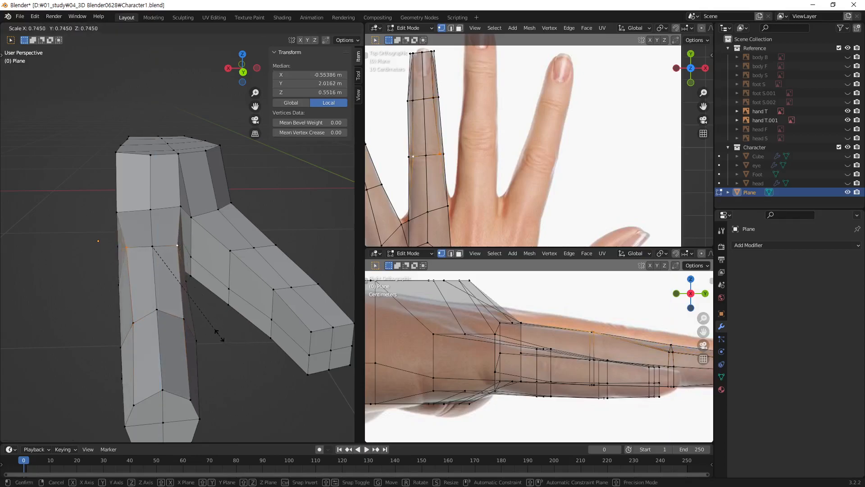
left_click(226, 328)
key("g")
key("z")
left_click(228, 339)
key("s")
left_click(226, 336)
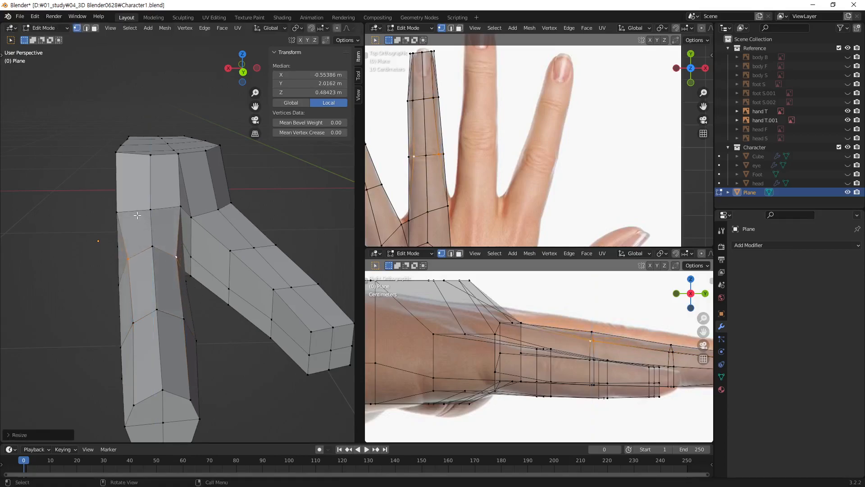
Step: Scale the top corner vertices at the ring finger's base inward and lower them along Z to about 0.557 m
left_click(117, 211)
left_click(181, 208, "shift")
middle_click_drag(233, 333, 218, 288)
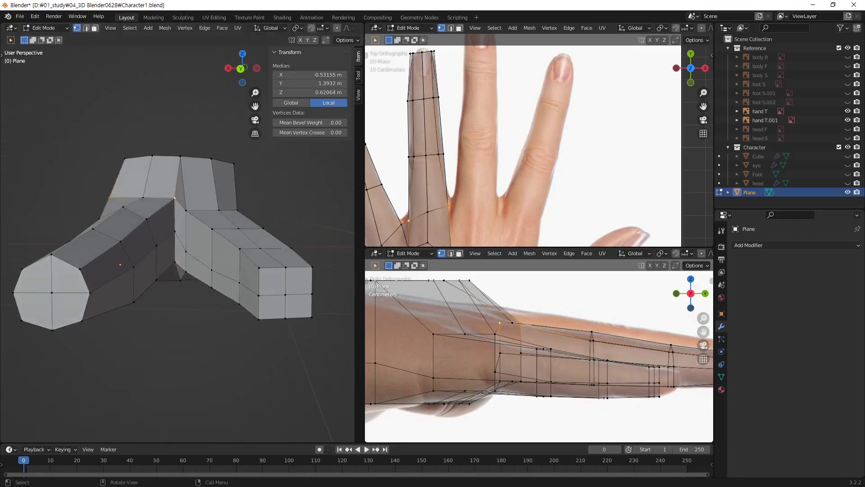
middle_click_drag(227, 242, 241, 228)
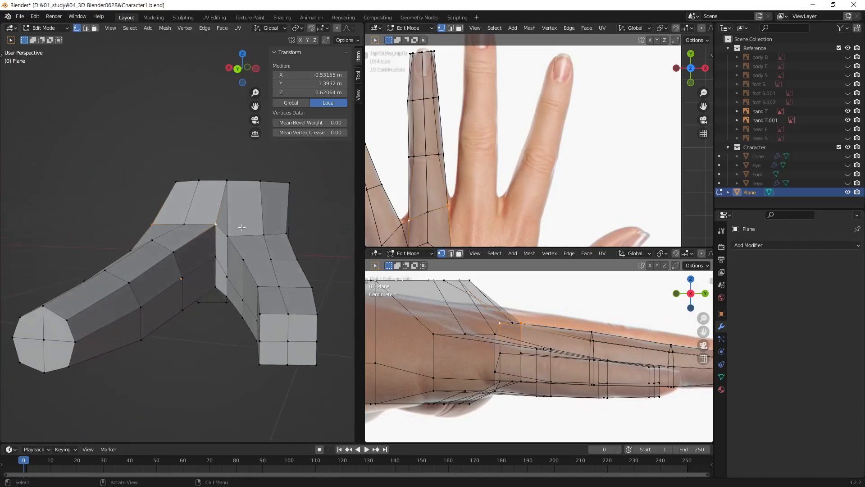
key("s")
left_click(226, 238)
key("g")
key("z")
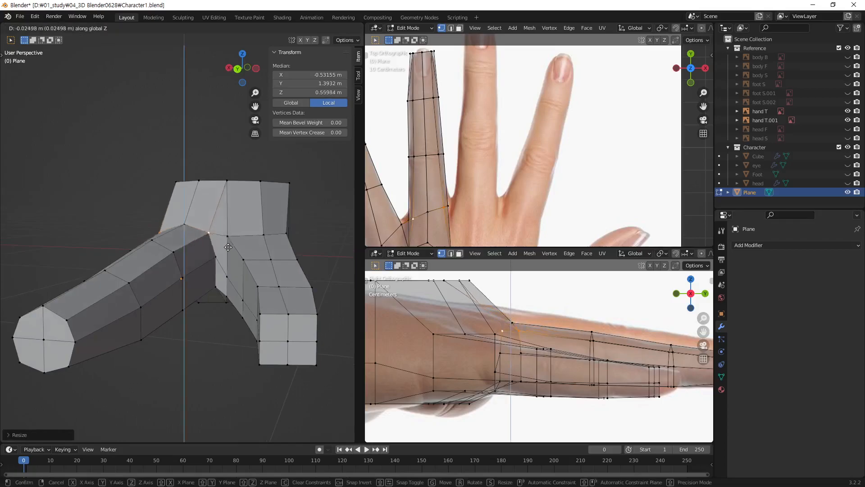
left_click(229, 246)
Step: Scale the bottom corner vertices at the ring finger joint nearest the tip by about 0.8 and raise them along Z to about 0.166 m
middle_click_drag(229, 272, 235, 255)
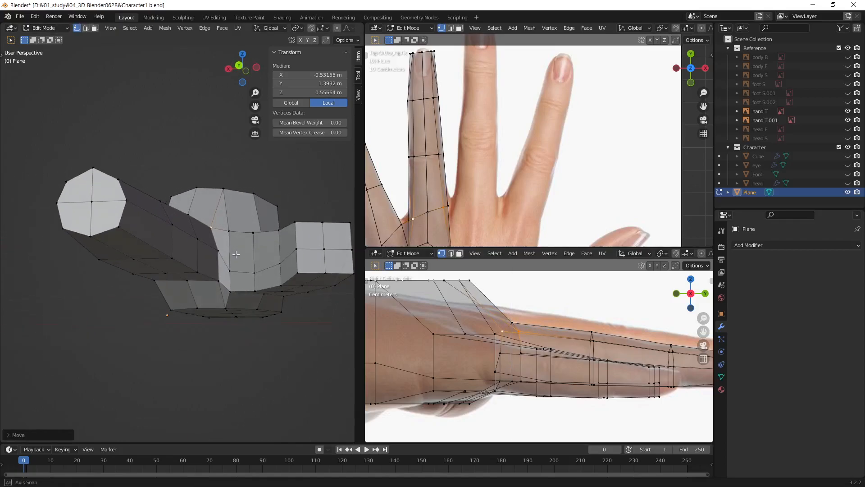
left_click(172, 258)
left_click(100, 260, "shift")
key("s")
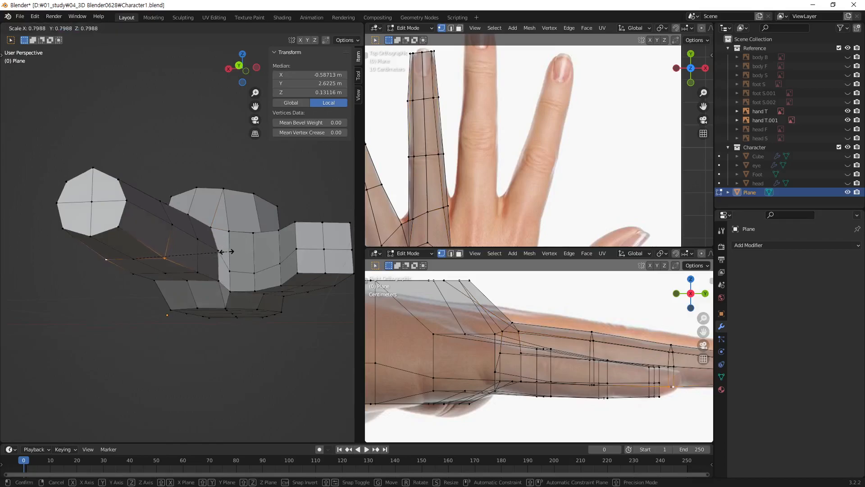
left_click(227, 252)
key("g")
key("z")
left_click(200, 270)
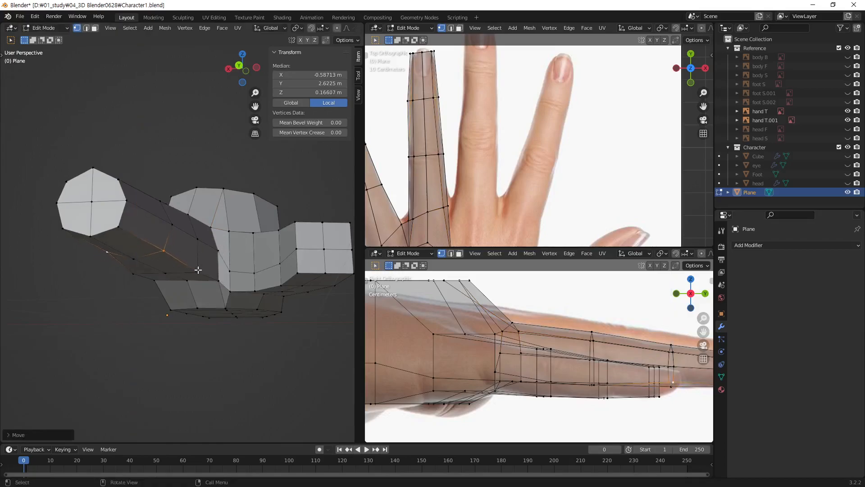
Step: Scale the bottom corner vertices at the ring finger's middle joint by about 0.79 and raise them along Z to about 0.192 m
left_click(199, 270)
left_click(134, 274, "shift")
key("s")
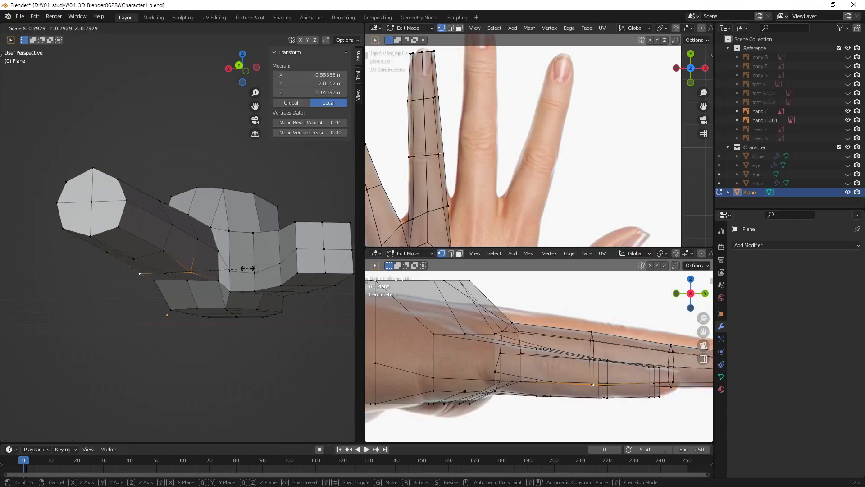
left_click(247, 268)
key("g")
key("z")
left_click(252, 262)
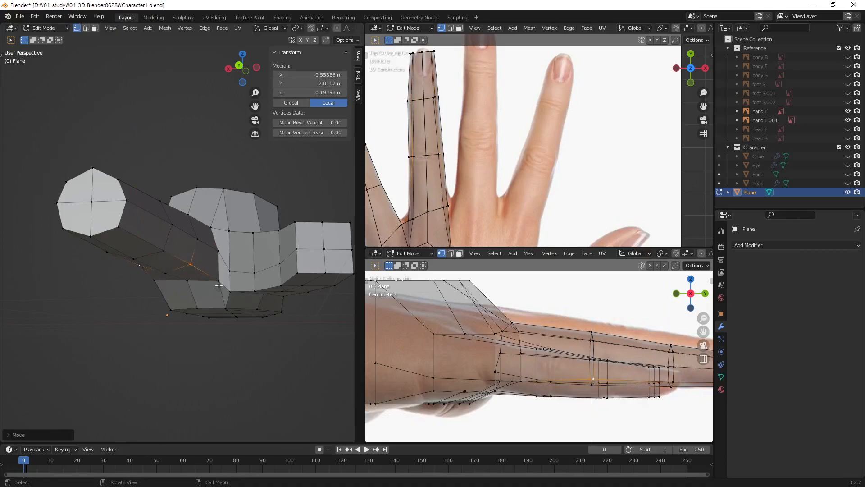
Step: Scale the bottom corner vertices at the ring finger's base inward by about 0.85 and raise them slightly along Z
left_click(218, 280)
left_click(154, 280, "shift")
key("s")
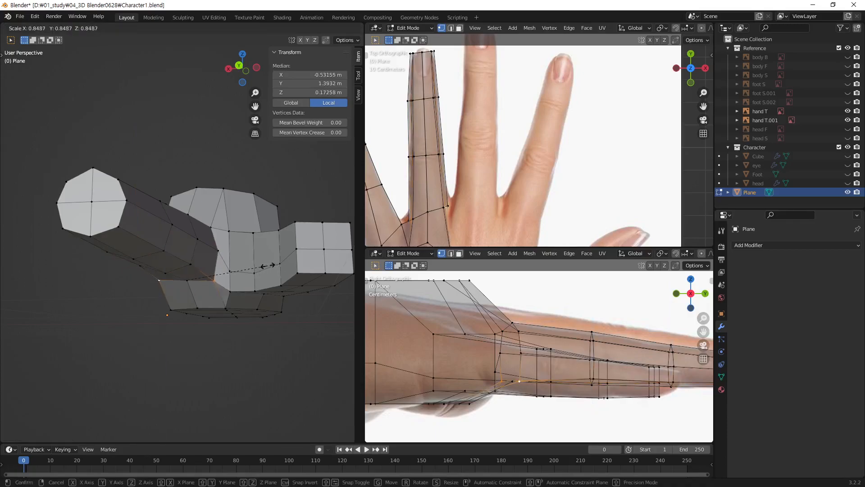
left_click(264, 267)
key("g")
key("z")
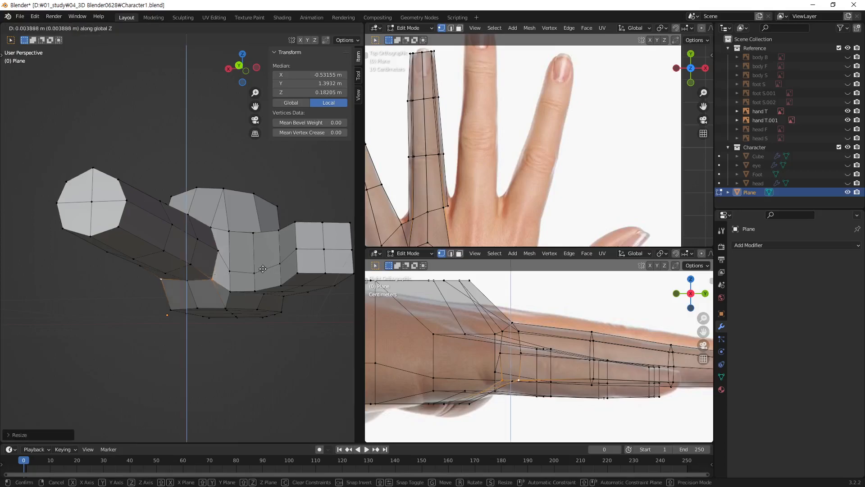
left_click(263, 275)
Step: Scale the top corner vertices at the little finger's base inward and lower them along Z
middle_click_drag(262, 275, 209, 238)
left_click(204, 237)
left_click(269, 233, "shift")
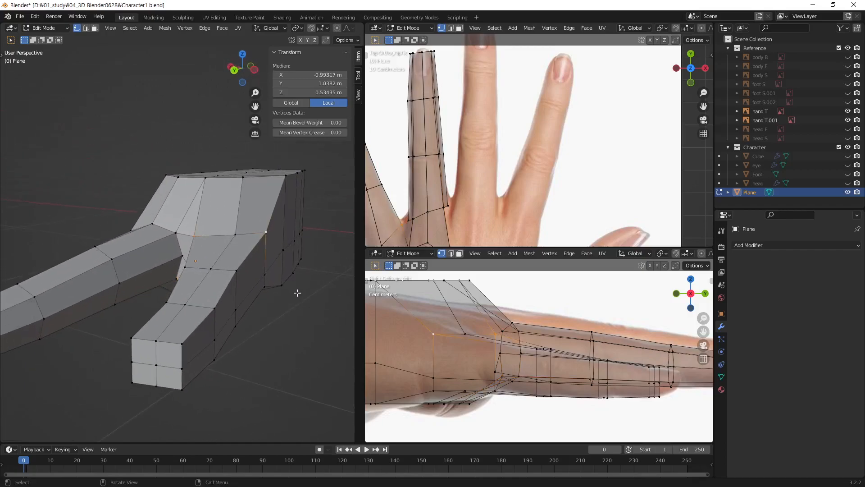
key("s")
left_click(283, 289)
key("g")
key("z")
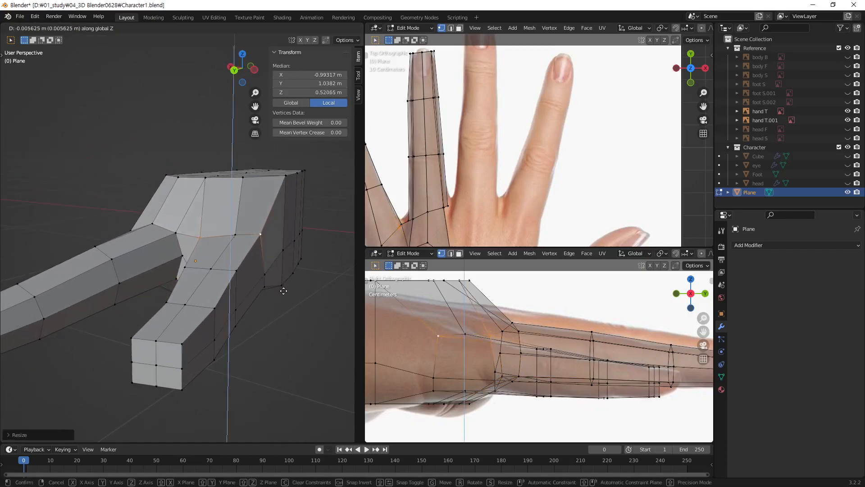
left_click(283, 298)
Step: Scale the top corner vertices at the little finger's middle joint inward and lower them along Z, refining both adjustments once more
middle_click_drag(246, 290, 257, 260)
left_click(197, 257)
left_click(255, 264, "shift")
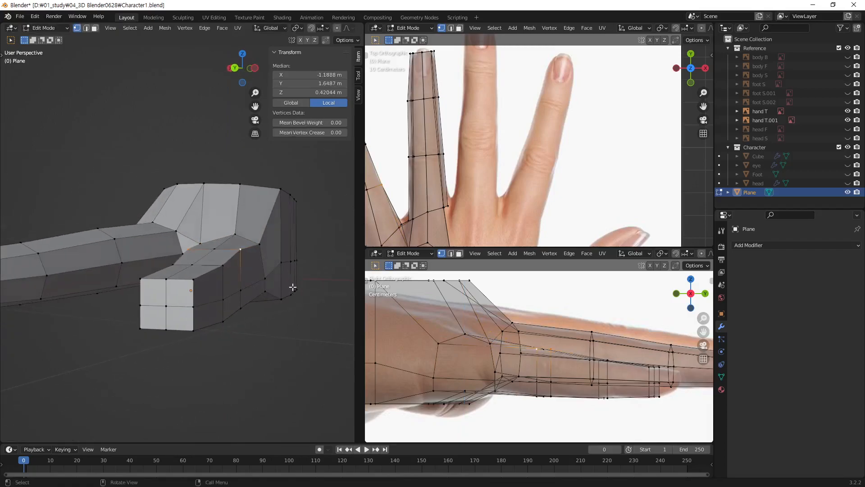
key("s")
left_click(273, 286)
key("g")
key("z")
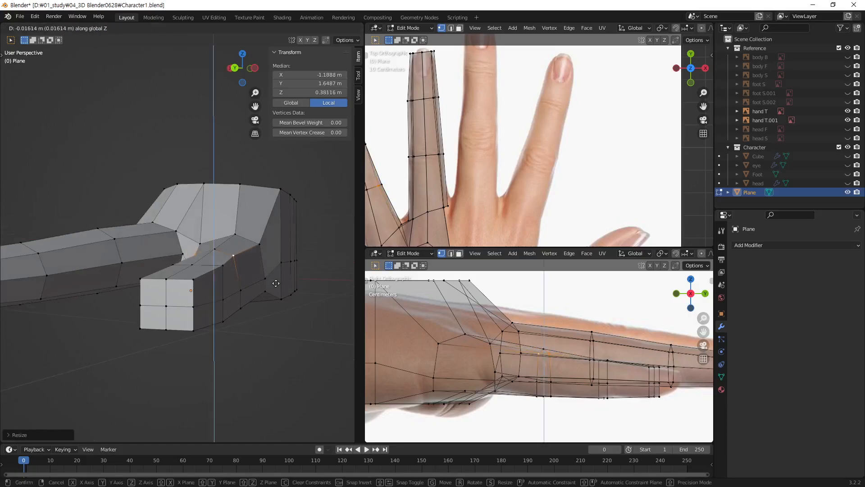
left_click(276, 283)
key("s")
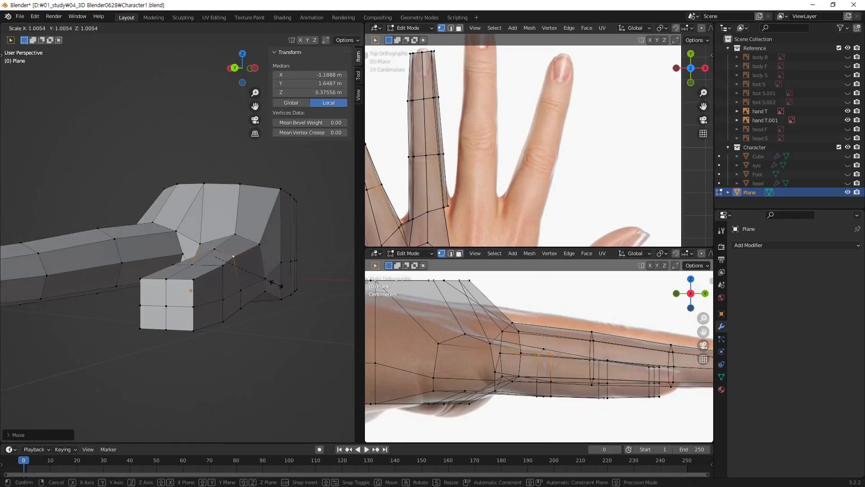
left_click(284, 289)
key("g")
key("z")
left_click(283, 293)
Step: Scale the top corner vertices at the little finger joint nearest the tip inward and lower them along Z
middle_click_drag(283, 293, 296, 293)
left_click(260, 271)
left_click(209, 270, "shift")
key("s")
left_click(287, 293)
key("g")
key("z")
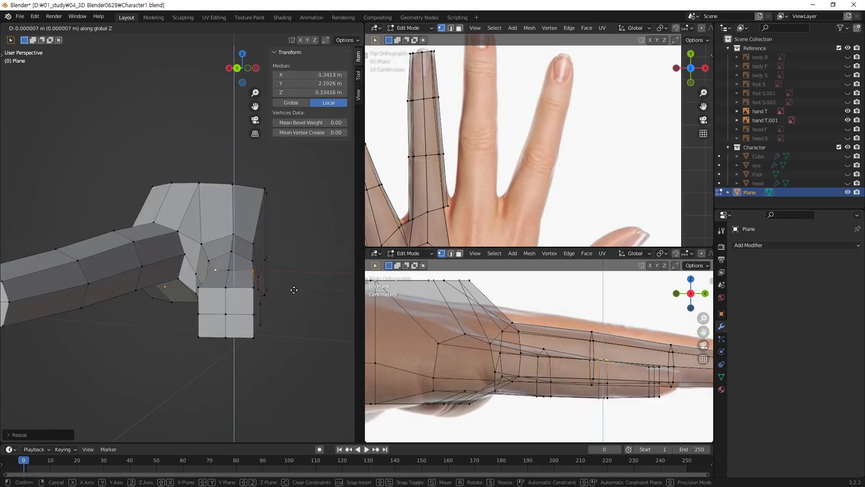
left_click(293, 296)
Step: Scale the top corner vertices of the little fingertip inward and lower them slightly along Z to round the end face
left_click(253, 288)
left_click(200, 289, "shift")
key("s")
left_click(287, 288)
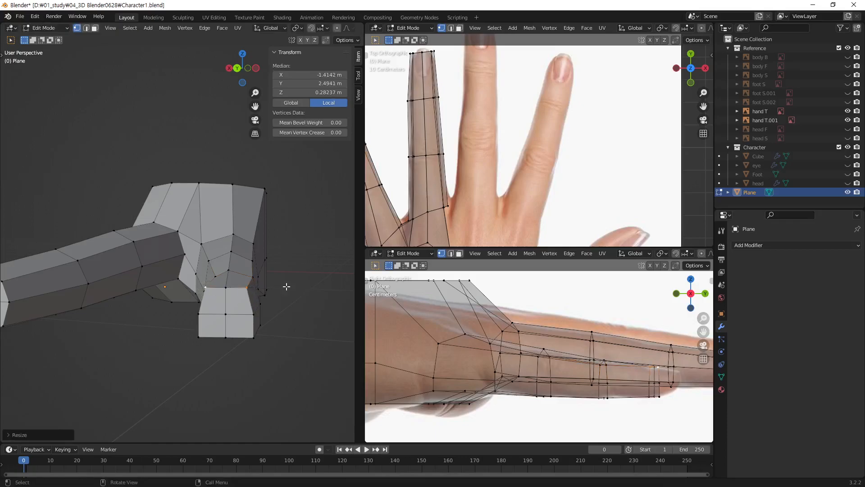
key("g")
key("z")
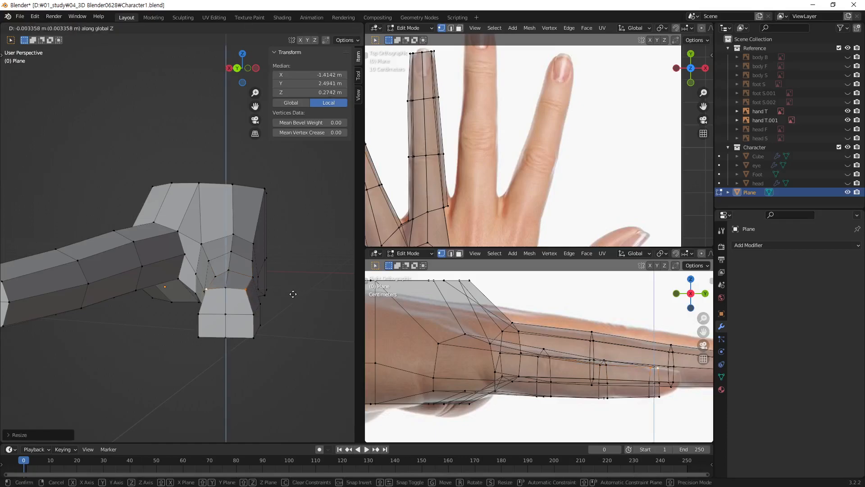
left_click(292, 299)
Step: Scale the bottom corner vertices of the little fingertip inward and raise them along Z to about 0.084 m
left_click(255, 338)
left_click(200, 337, "shift")
key("s")
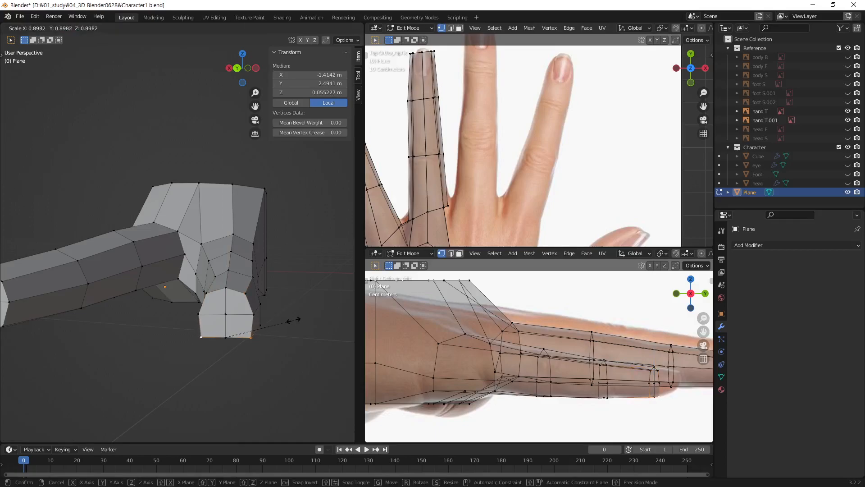
left_click(286, 320)
key("g")
key("z")
left_click(300, 315)
Step: Scale the bottom corner vertices at the little finger joint nearest the tip inward and raise them along Z to about 0.074 m
middle_click_drag(300, 315, 250, 287)
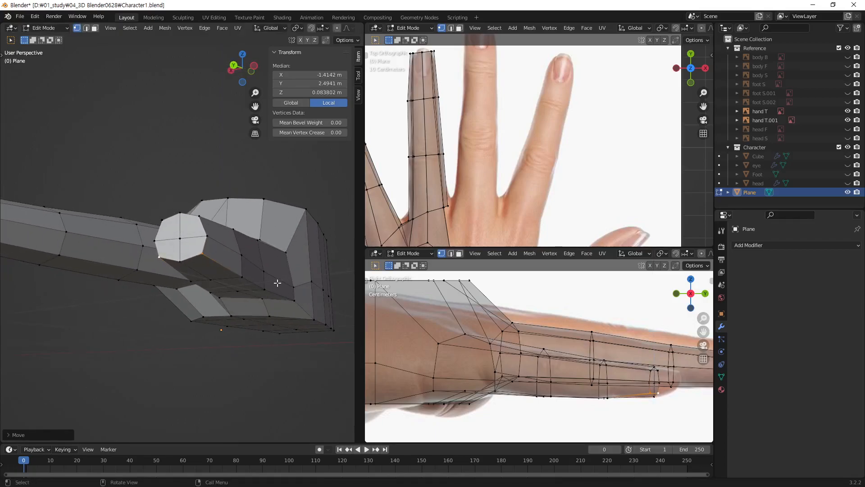
scroll(276, 270, "up", 5)
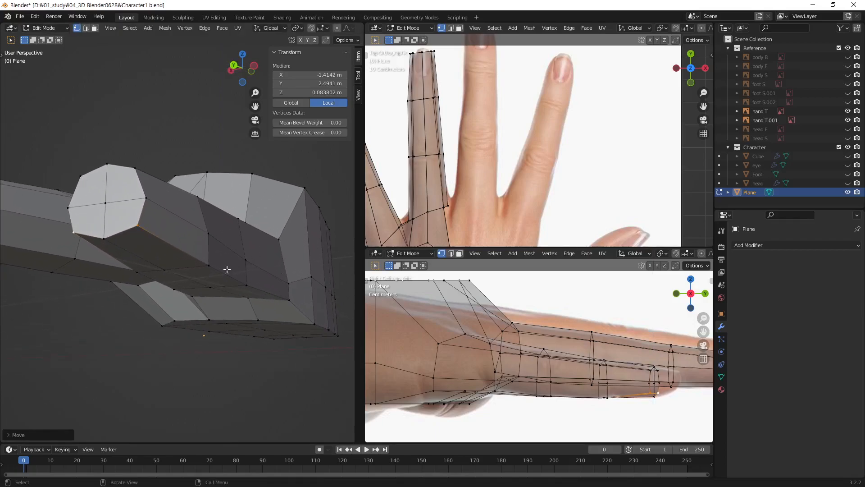
left_click(209, 267)
left_click(139, 274, "shift")
key("s")
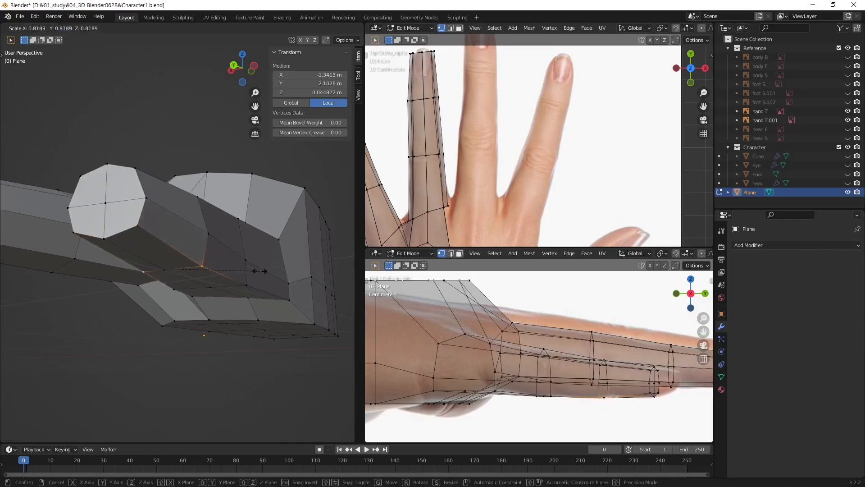
left_click(253, 269)
key("g")
key("z")
left_click(276, 280)
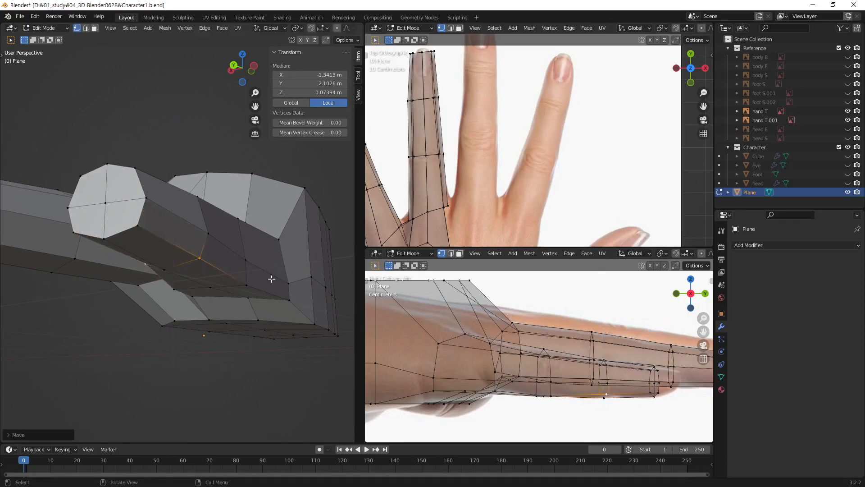
Step: Scale the bottom corner vertices at the little finger's middle joint inward and raise them along Z
left_click(246, 285)
left_click(176, 290, "shift")
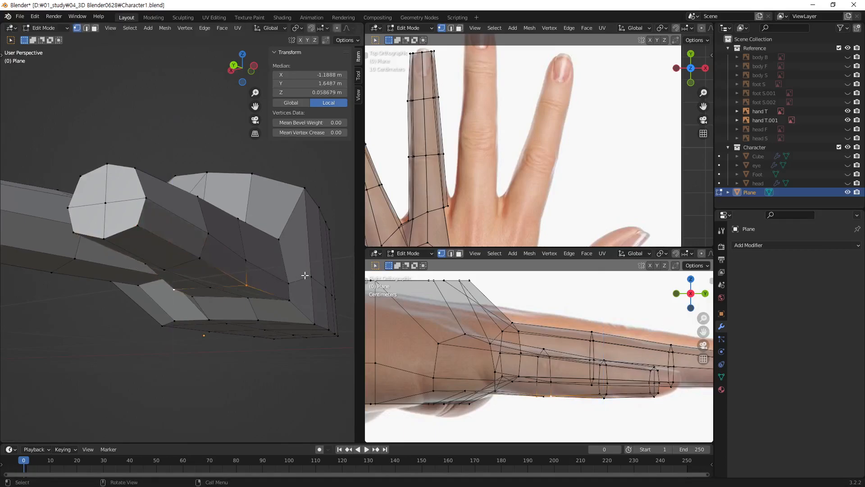
key("s")
left_click(286, 276)
key("g")
key("z")
left_click(289, 270)
Step: Scale the bottom corner vertices at the little finger's base inward by about 0.75 and raise them along Z
left_click(291, 300)
left_click(196, 298, "shift")
key("s")
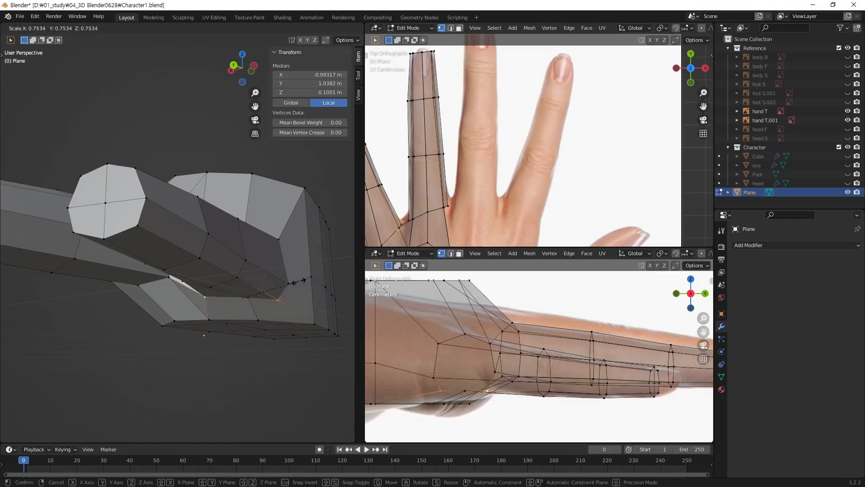
left_click(298, 282)
mouse_move(284, 280)
middle_mouse_down()
mouse_move(294, 262)
mouse_move(301, 280)
middle_mouse_up()
key("g")
key("z")
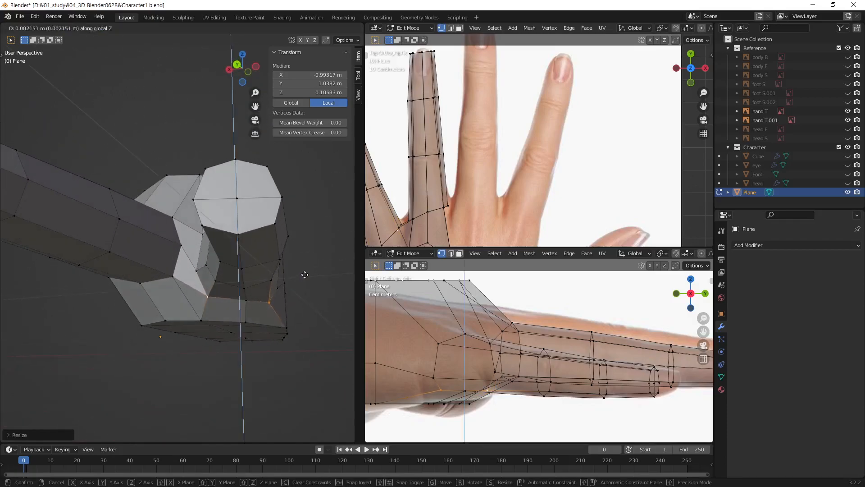
left_click(304, 270)
key("g")
key("z")
Step: Raise the side vertices along Z at the little finger's base to about 0.3 m and at its middle joint to about 0.21 m
left_click(215, 275)
key("g")
key("z")
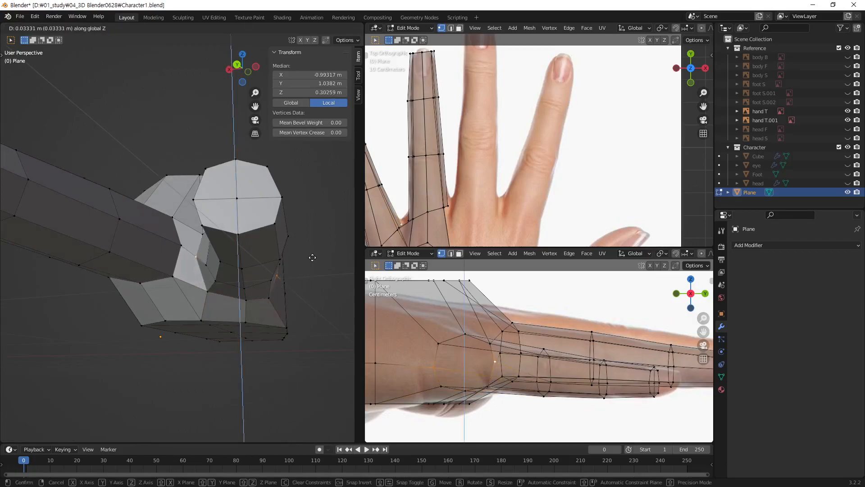
left_click(261, 267)
left_click(208, 262)
middle_click_drag(208, 262, 234, 261)
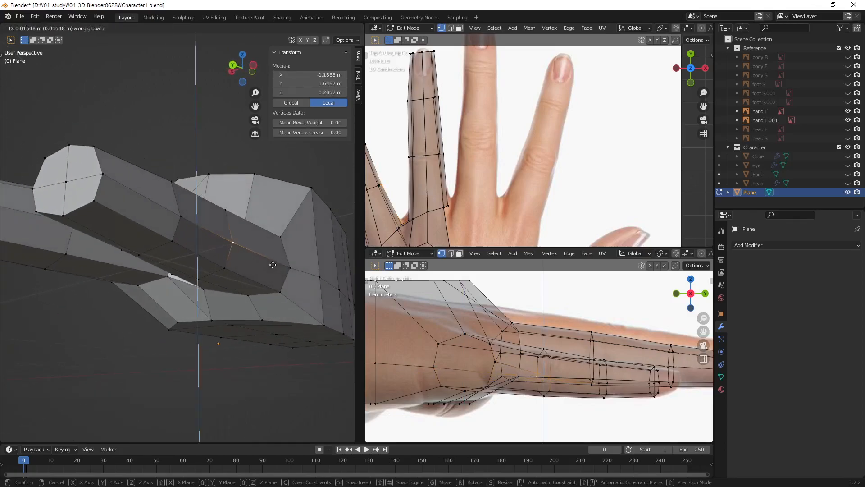
Step: Adjust the height along Z of the side vertices at the little finger joint nearest the tip
left_click(205, 229)
middle_click_drag(205, 229, 303, 243)
left_click(278, 251, "shift")
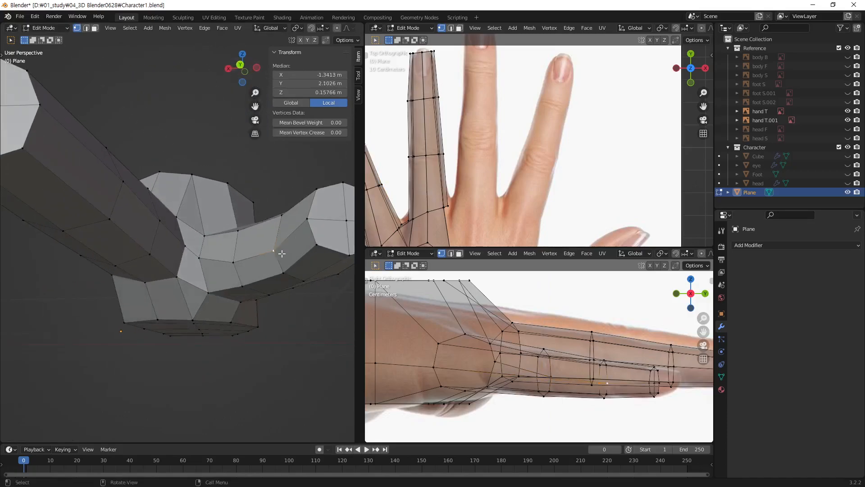
key("g")
key("z")
left_click(307, 265)
Step: Reveal the hidden parts of the hand mesh
left_click(303, 329)
middle_click_drag(304, 328, 135, 260)
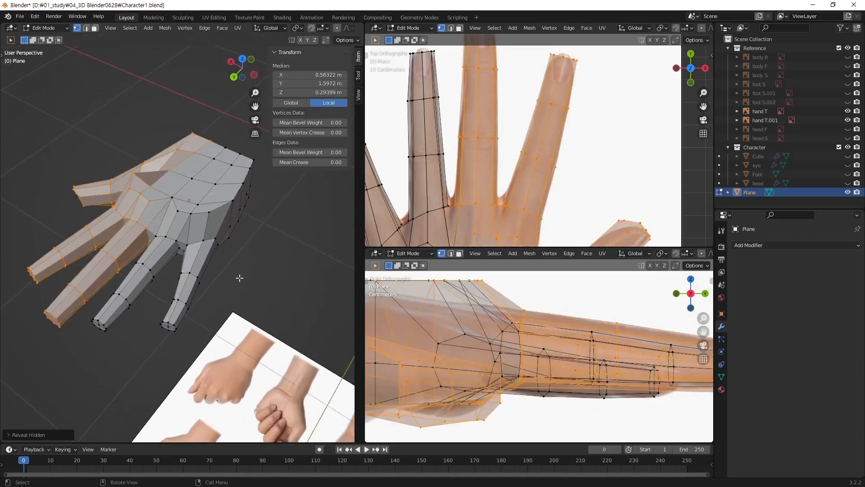
Step: Examine the whole hand mesh from several angles, checking the shapes of all fingers, the thumb and the palm
middle_click_drag(203, 262, 283, 238)
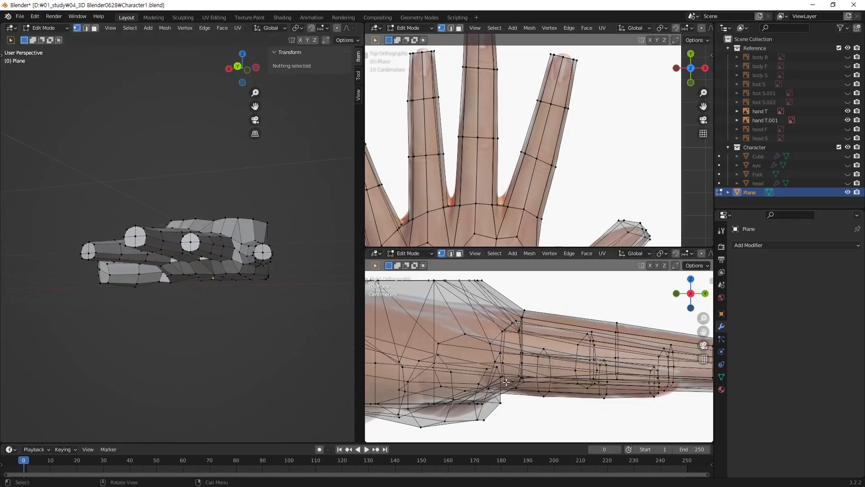
middle_click_drag(252, 246, 184, 277)
mouse_move(201, 286)
middle_mouse_down()
mouse_move(198, 271)
mouse_move(199, 294)
mouse_move(214, 284)
middle_mouse_up()
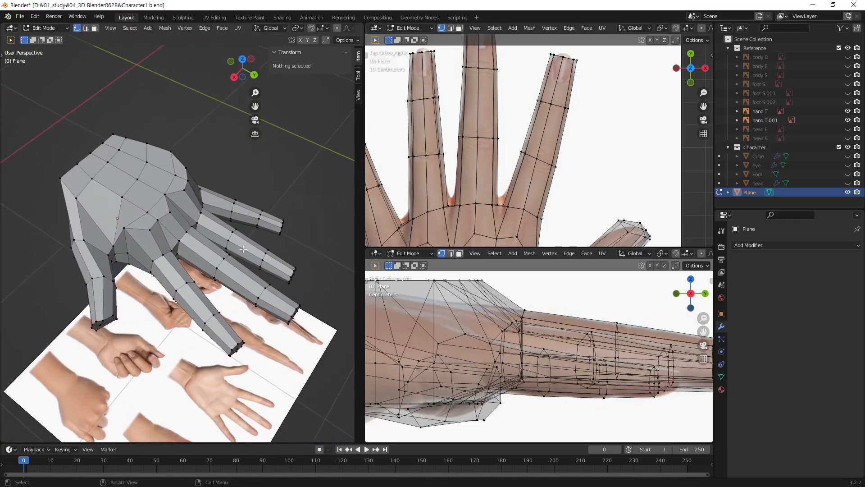
middle_click_drag(214, 269, 242, 254)
scroll(295, 395, "down", 8)
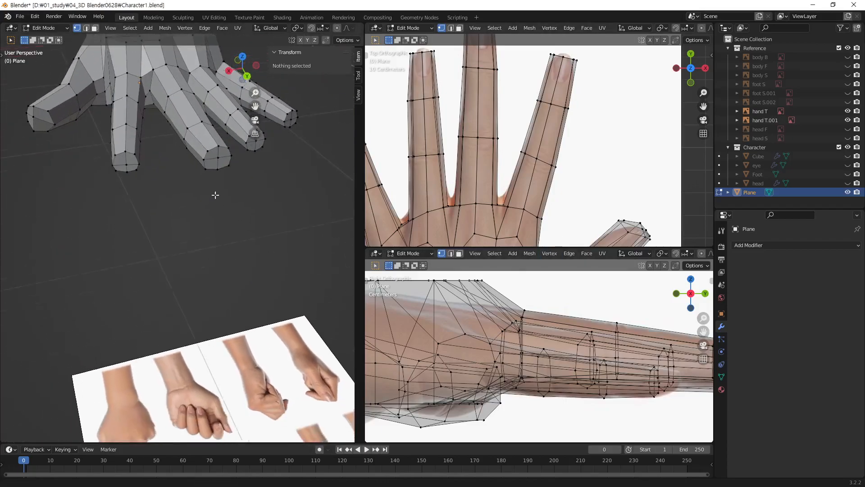
middle_click_drag(205, 322, 254, 329)
middle_click_drag(241, 173, 254, 218, "shift")
scroll(255, 217, "up", 6)
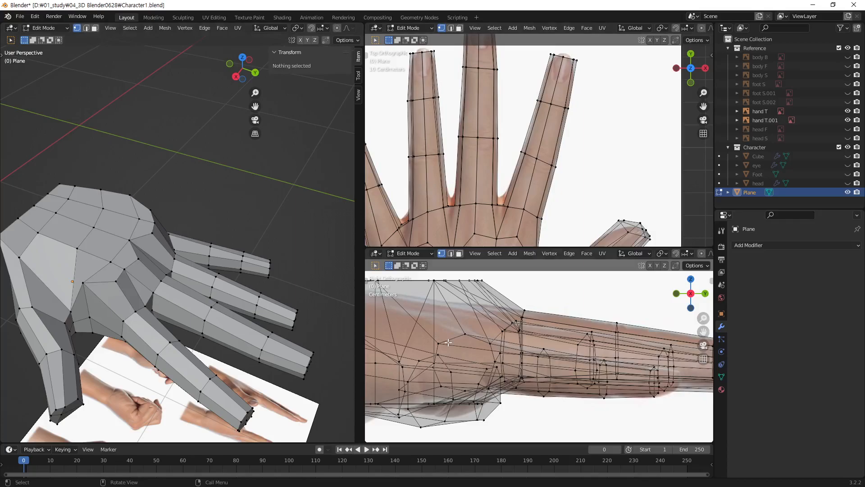
Step: Leave mesh editing and select the hand T.001 reference image in the side view
scroll(512, 366, "down", 8)
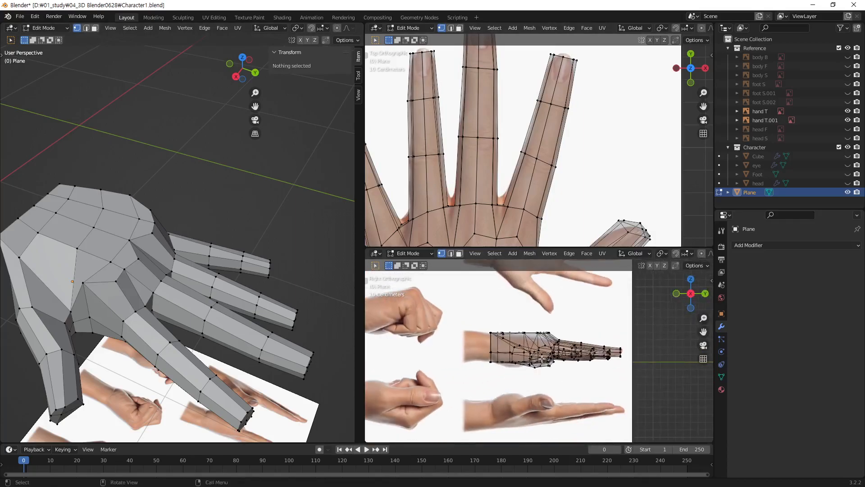
key("Tab")
left_click(567, 399)
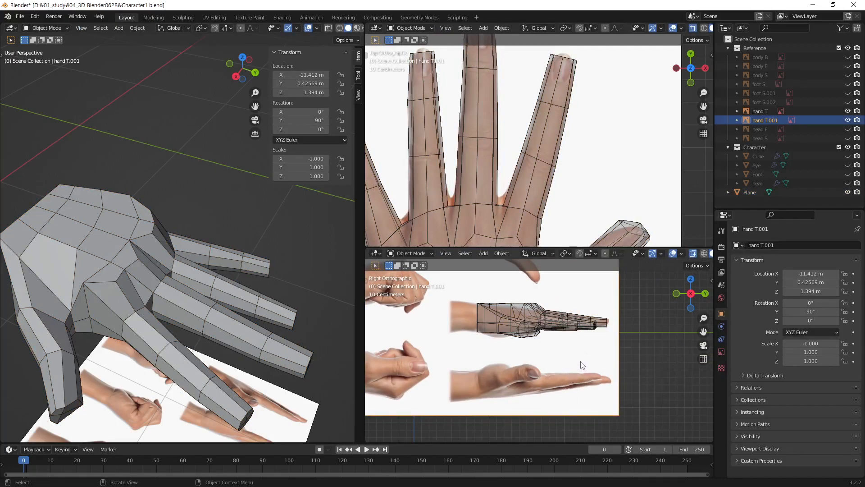
key("s")
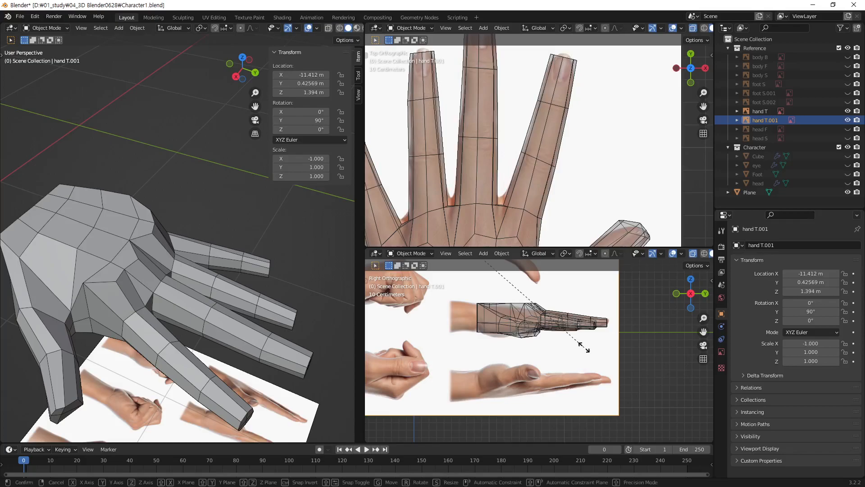
key("0")
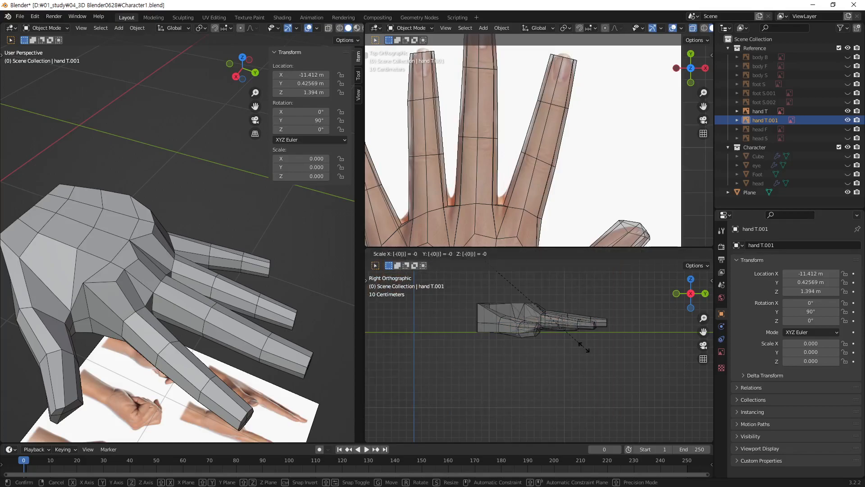
key("Escape")
Step: Flip the hand T.001 reference image vertically by scaling it by -1 along Z
type("sz")
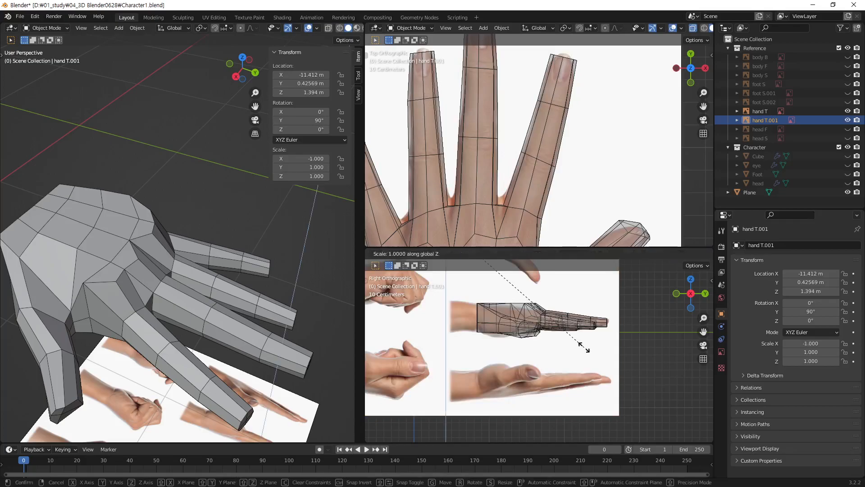
type("-1")
key("Return")
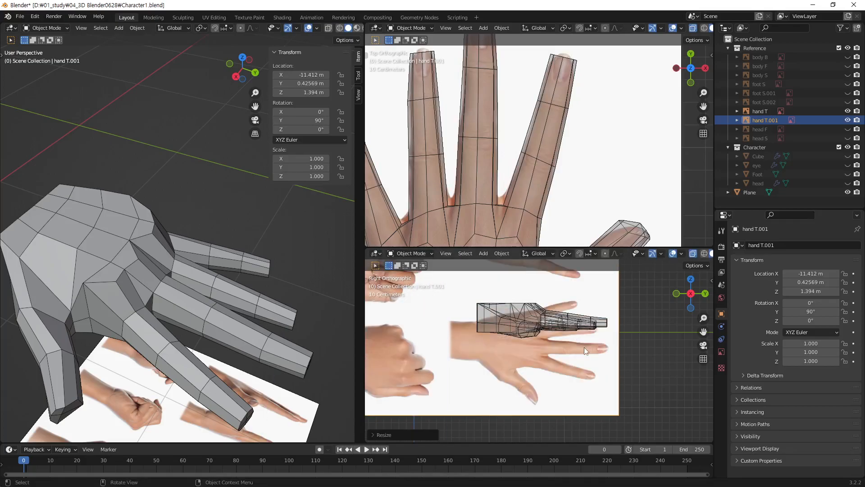
Step: Move the hand T.001 reference image down along Z to about -1.875 m so its side-view hand overlaps the mesh
middle_click_drag(568, 356, 574, 359, "shift")
middle_click_drag(194, 345, 226, 300)
scroll(228, 297, "down", 5)
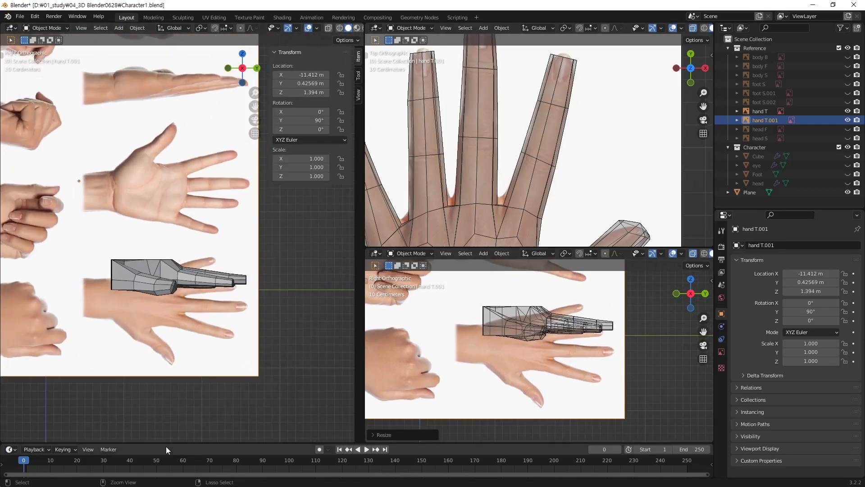
scroll(187, 234, "up", 3)
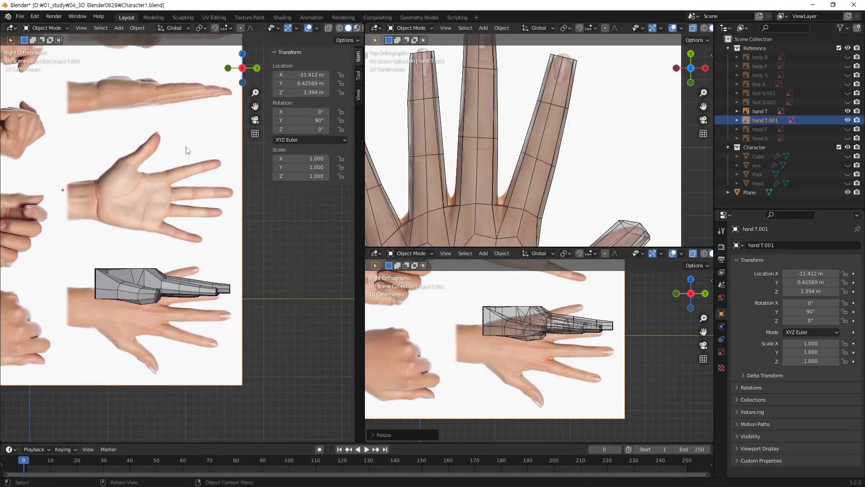
key("g")
key("z")
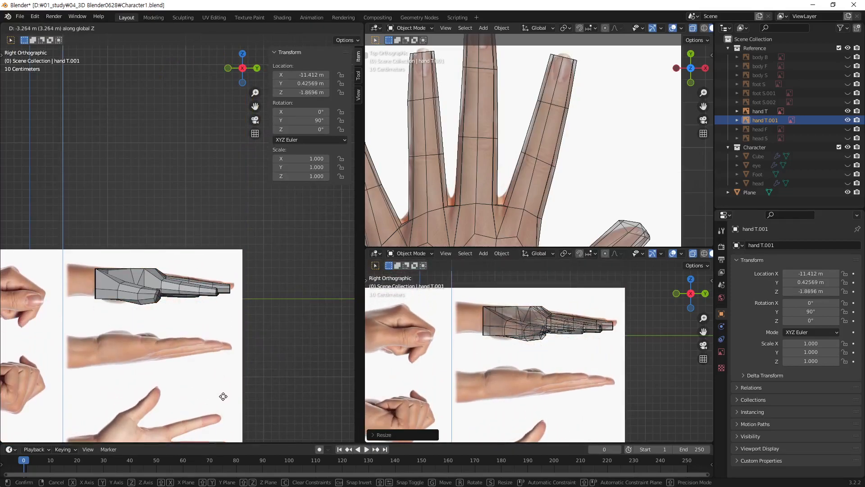
left_click(208, 356)
Step: With X-ray on, fine-tune the hand T.001 reference along Z to about -1.903 m against the finger mesh and deselect it
key("alt+z")
scroll(207, 311, "up", 4)
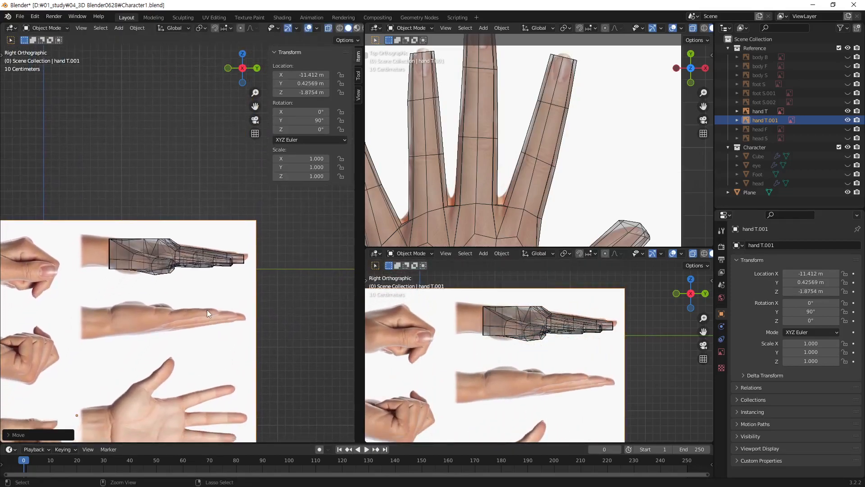
scroll(249, 228, "up", 3)
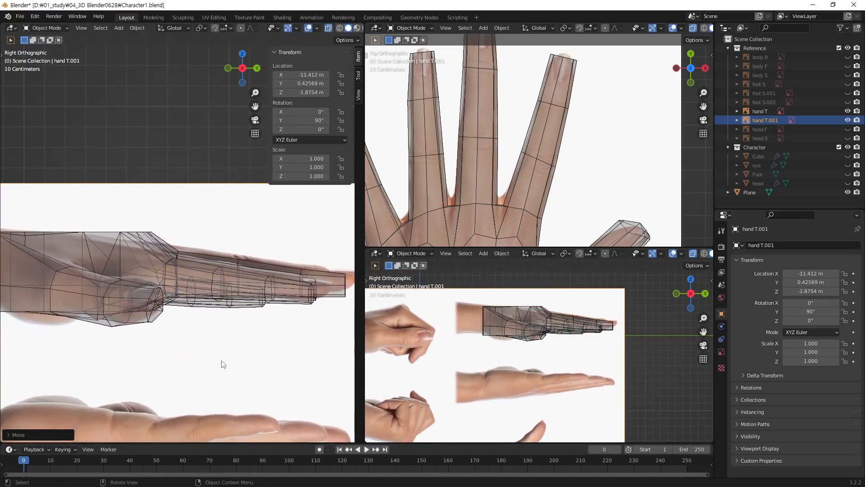
key("g")
key("z")
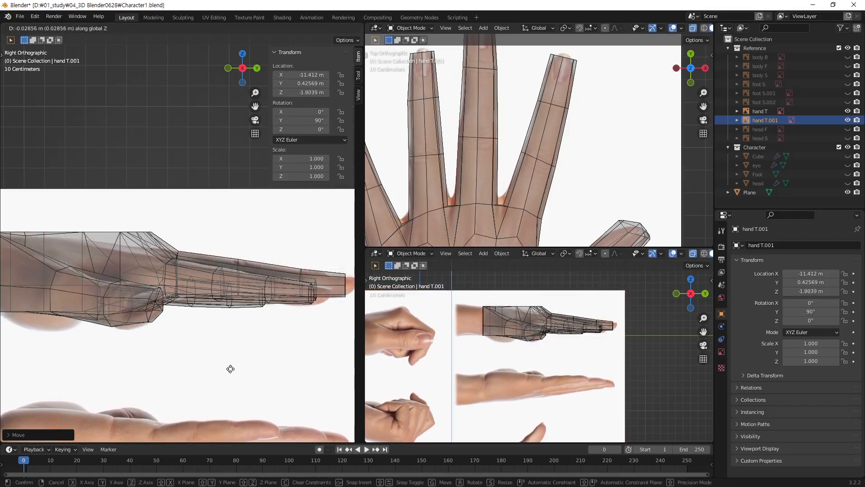
left_click(232, 375)
key("g")
key("z")
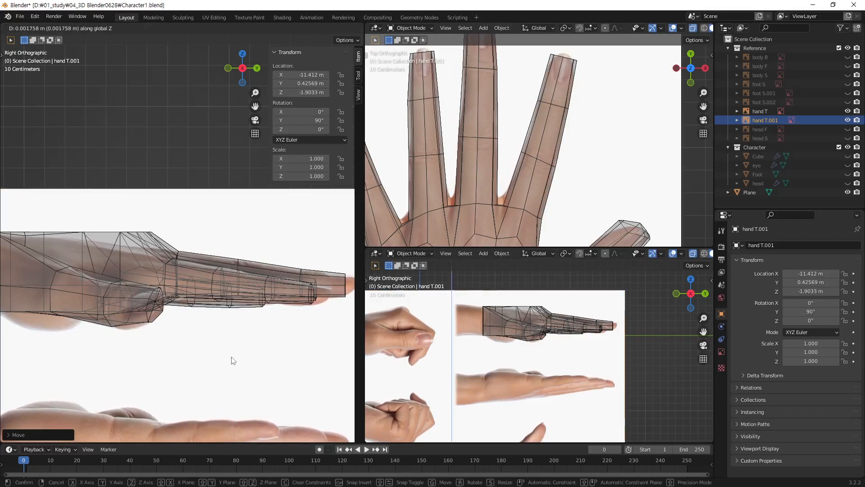
left_click(237, 304)
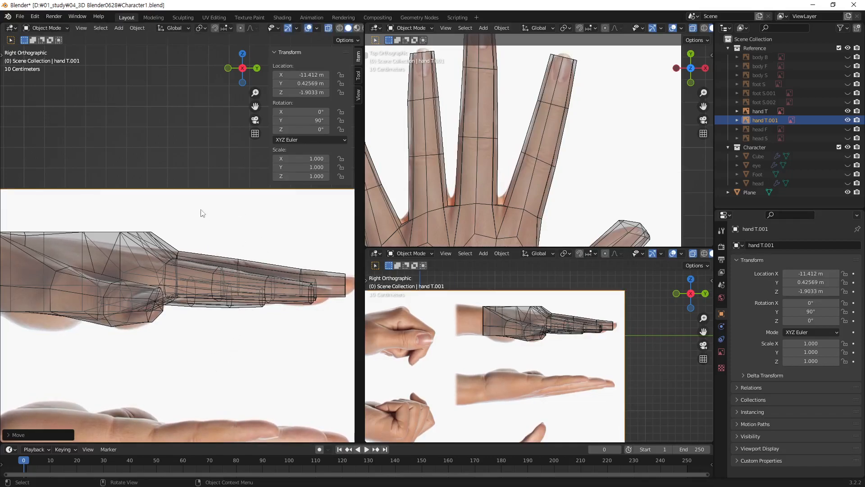
left_click(217, 151)
Step: Annotate the slope of the back of the hand from knuckle to wrist in the side view, and delete the note
middle_click_drag(136, 280, 250, 256, "shift")
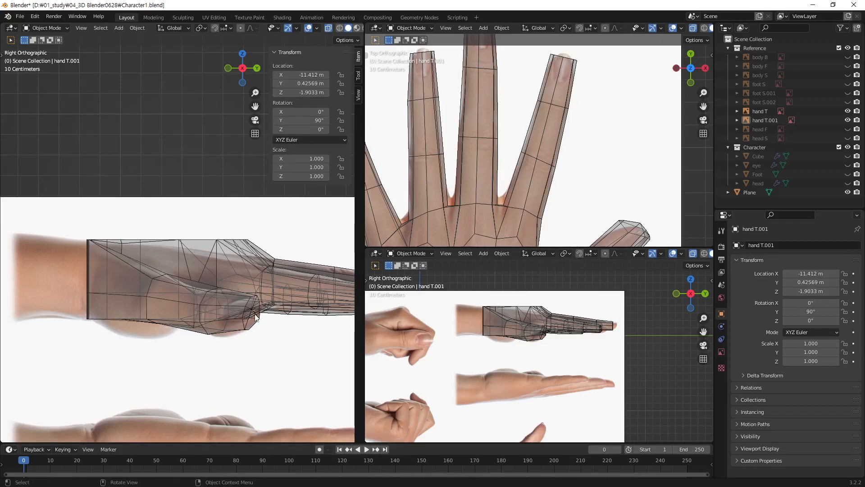
key("shift+space")
key("d")
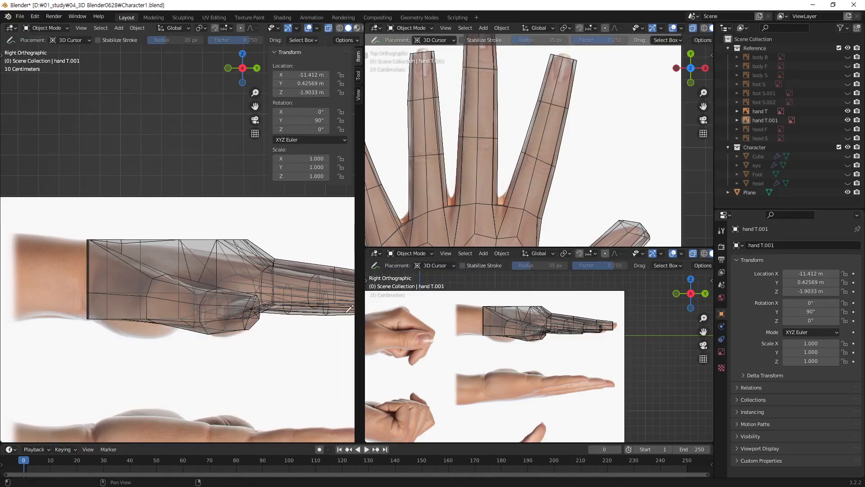
left_click_drag(264, 254, 80, 236)
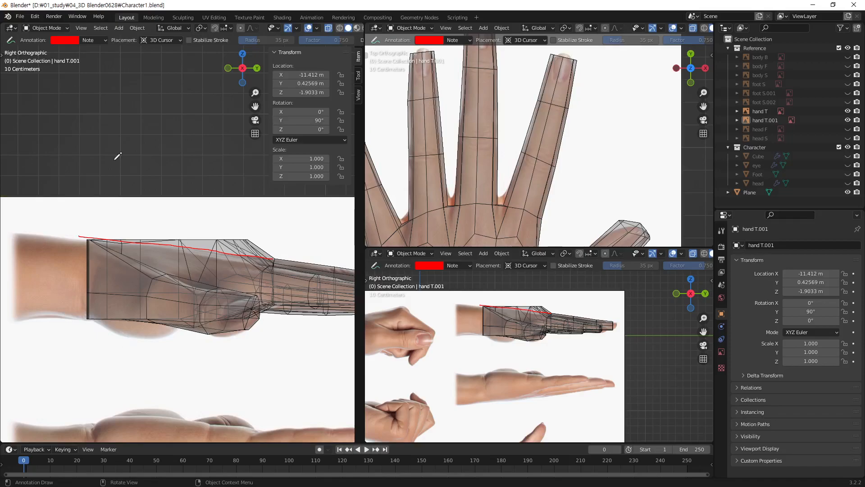
left_click(104, 41)
left_click(151, 58)
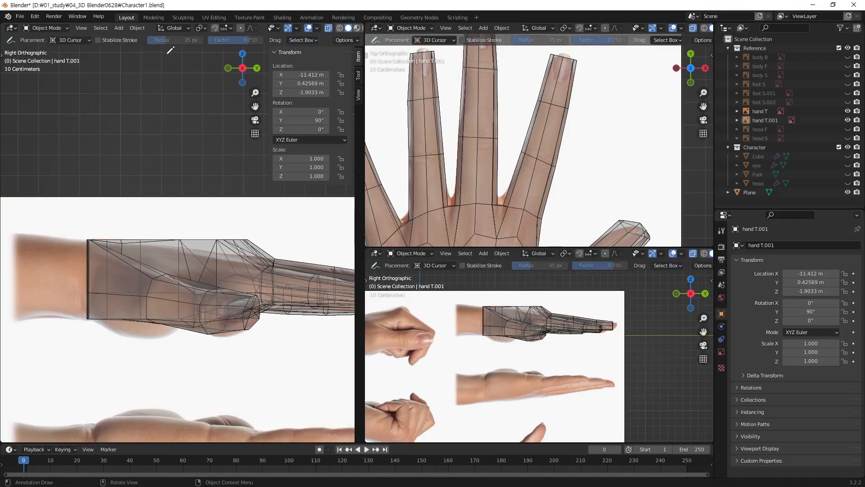
key("w")
Step: Select the hand mesh and enter Edit Mode, with the side view framed on the palm
middle_click_drag(288, 300, 162, 334)
scroll(609, 329, "up", 5)
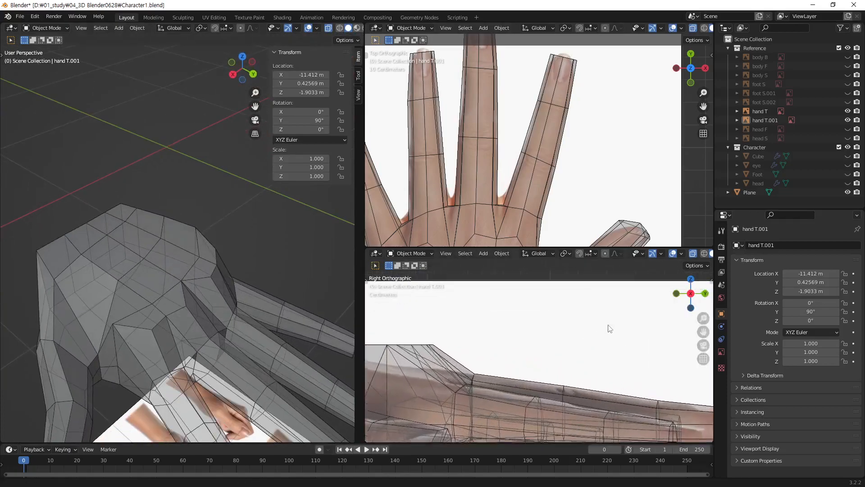
middle_click_drag(483, 382, 683, 347, "shift")
scroll(622, 360, "down", 1)
middle_click_drag(618, 368, 621, 367, "shift")
middle_click_drag(181, 307, 158, 285)
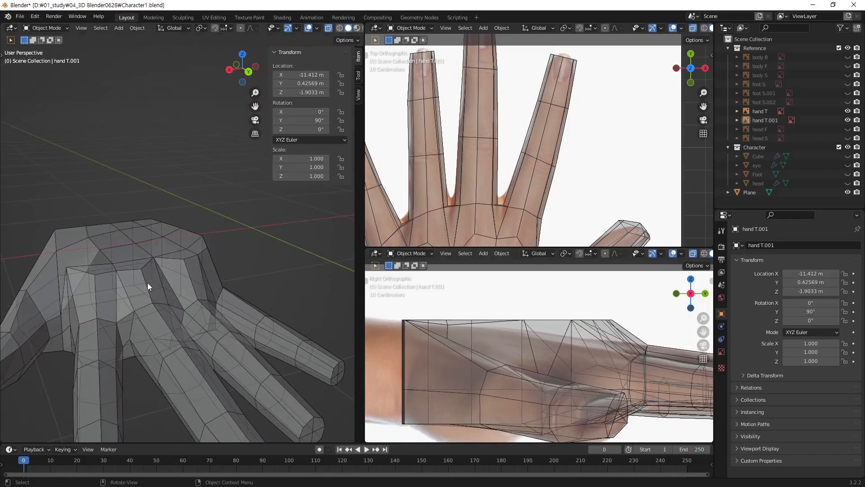
left_click(143, 281)
key("Tab")
Step: Lower the top vertex at the middle finger's knuckle by about 0.074 m along Z to match the side reference
left_click(142, 271)
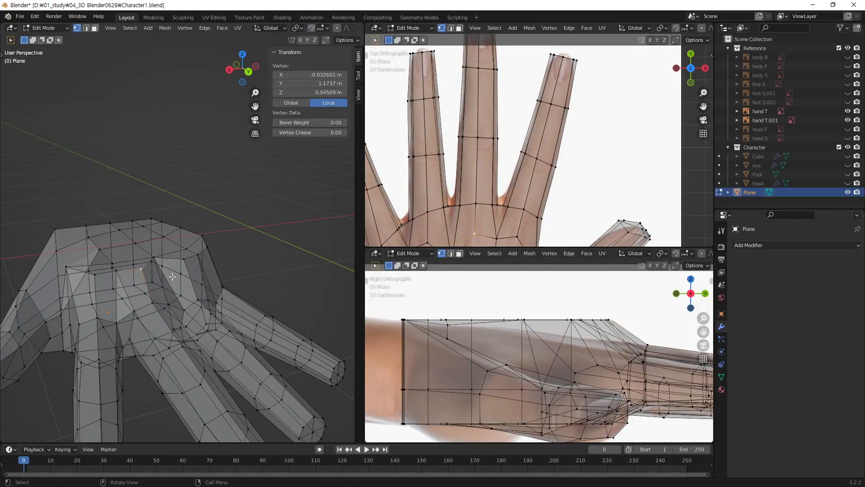
middle_click_drag(166, 329, 179, 323)
middle_click_drag(544, 352, 518, 337, "shift")
key("g")
key("z")
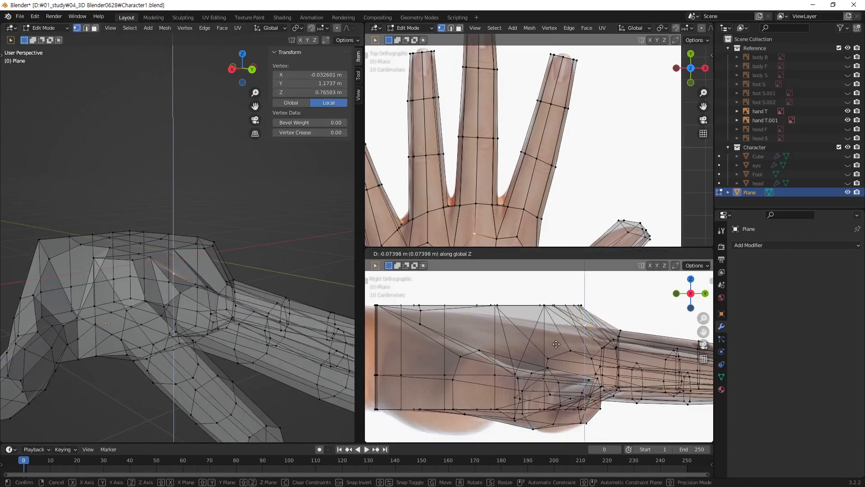
left_click(556, 344)
Step: Lower the pair of back-of-hand vertices just behind the middle knuckle by about 0.067 m along Z
middle_click_drag(181, 264, 124, 279)
left_click(96, 258, "shift")
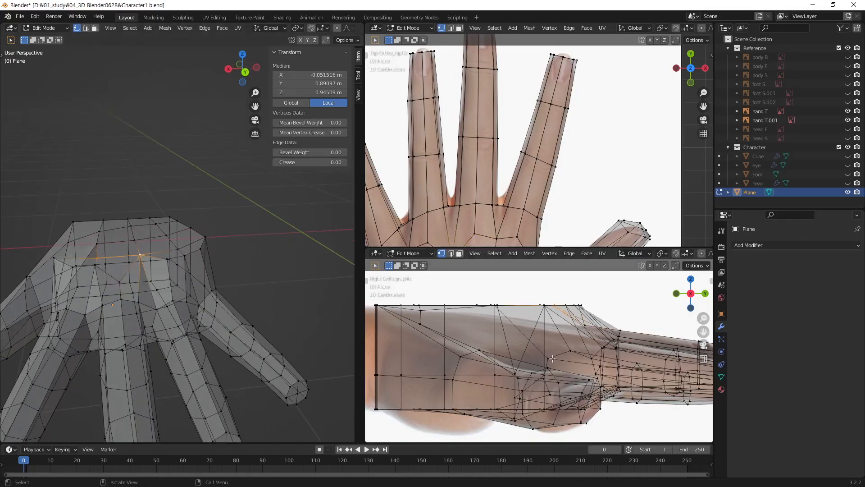
key("g")
key("z")
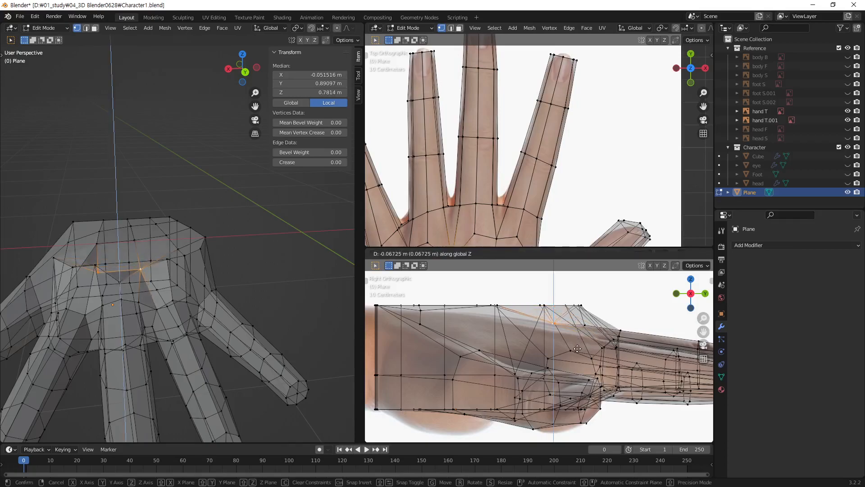
left_click(576, 349)
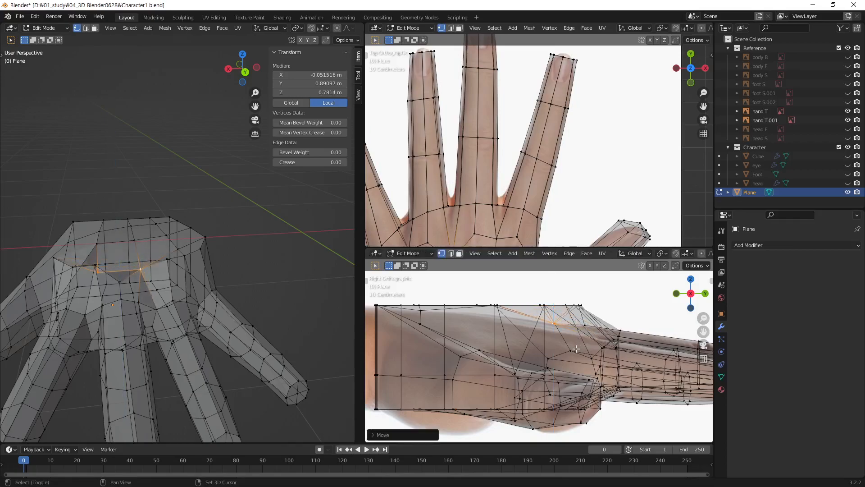
Step: Lower the pair of vertices in the next row toward the wrist along Z to a local median height of about 0.867 m
left_click(99, 243)
left_click(134, 241, "shift")
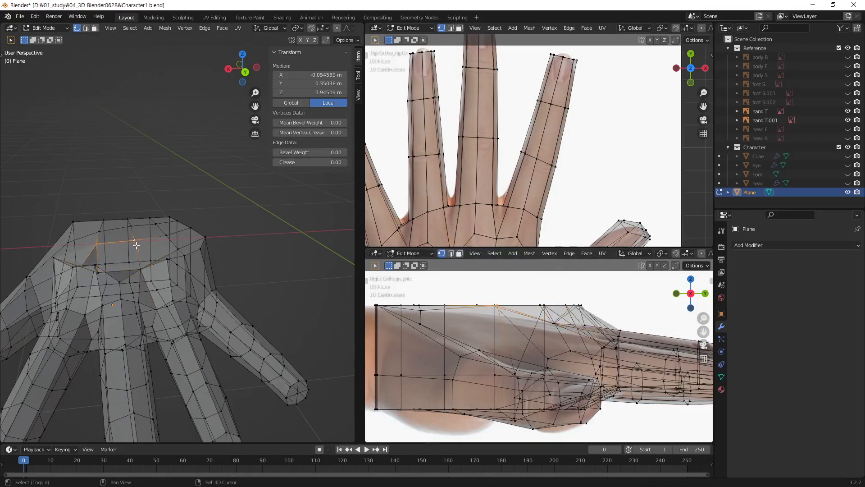
key("g")
key("z")
left_click(483, 348)
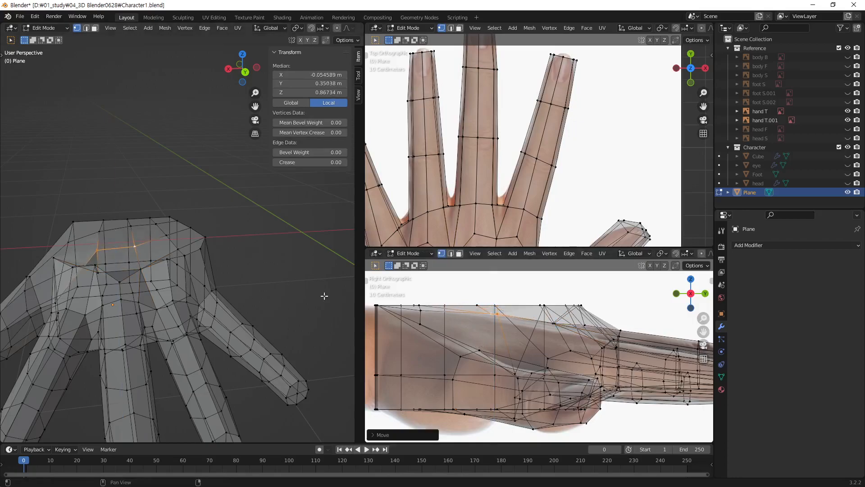
Step: Lower one back-of-hand vertex in the row near the wrist to a local Z of about 0.898 m and turn X-ray off
left_click(99, 230)
middle_click_drag(128, 226, 164, 217, "shift")
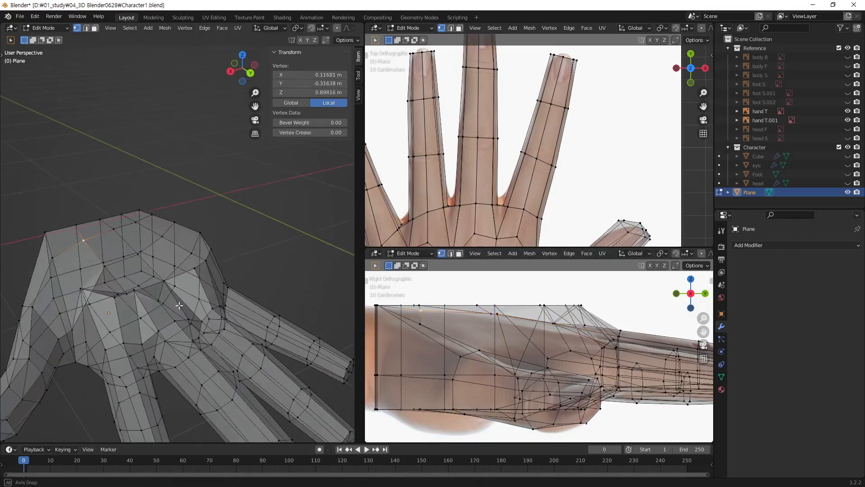
key("alt+z")
middle_click_drag(165, 297, 157, 319)
Step: Check the back-of-hand vertices row by row from the middle knuckle to the wrist, selecting them one at a time
left_click(146, 292)
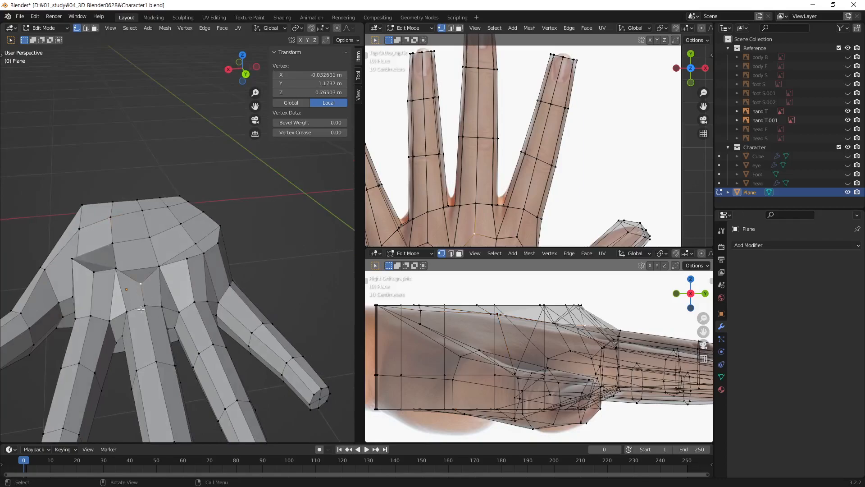
middle_click_drag(144, 283, 144, 353, "shift")
scroll(190, 255, "up", 2)
left_click(110, 324)
left_click(164, 317)
left_click(105, 251)
left_click(159, 244)
left_click(113, 172)
left_click(153, 168)
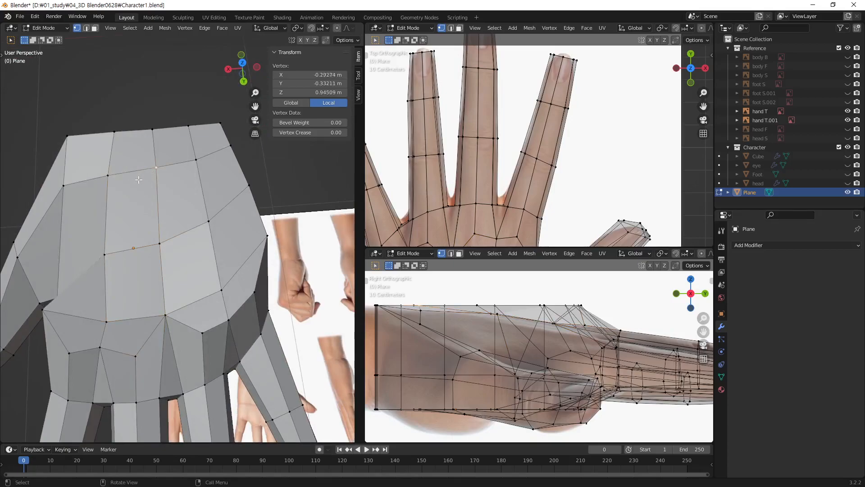
Step: Lower the neighbouring vertex in the row near the wrist along Z to a local height of about 0.902 m
middle_click_drag(451, 333, 499, 359, "shift")
left_click(115, 187, "shift")
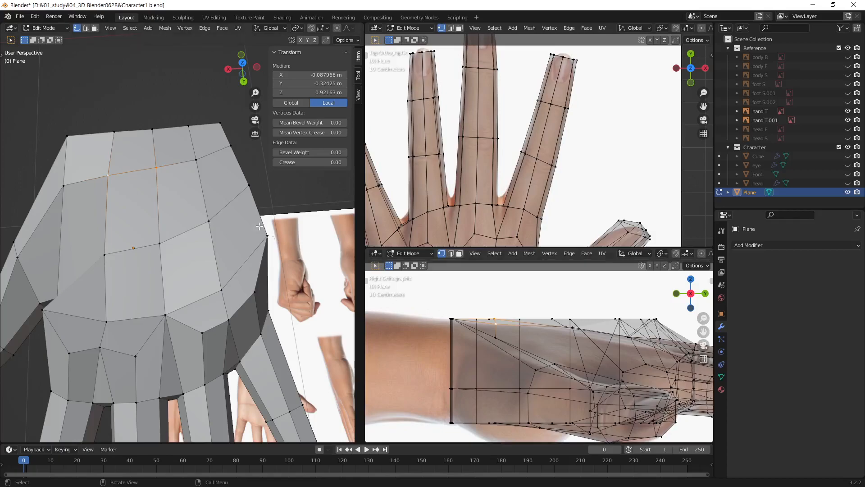
left_click(161, 169)
scroll(525, 351, "up", 4)
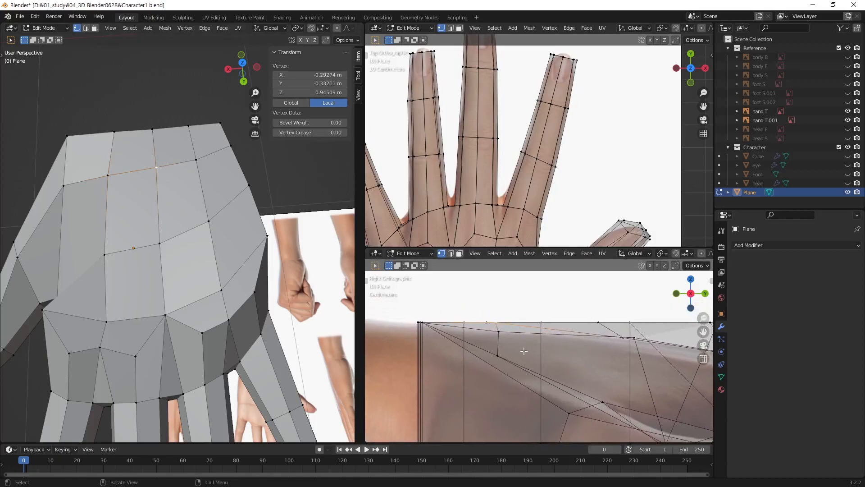
key("g")
key("z")
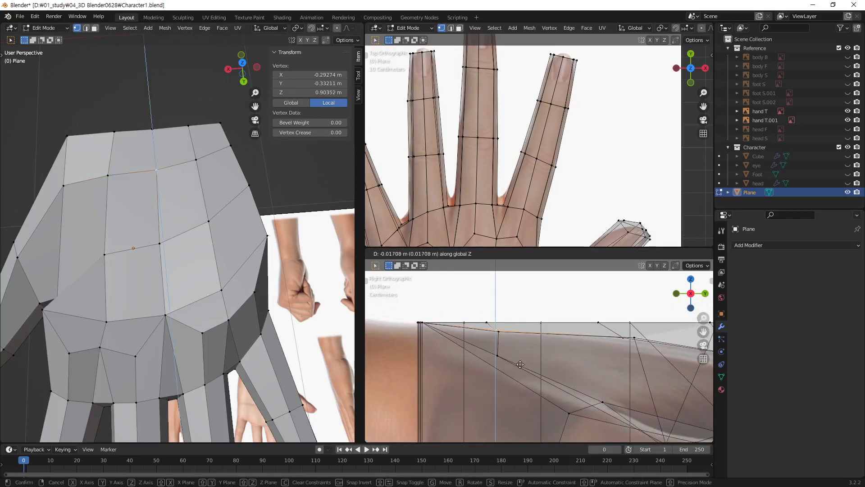
left_click(519, 367)
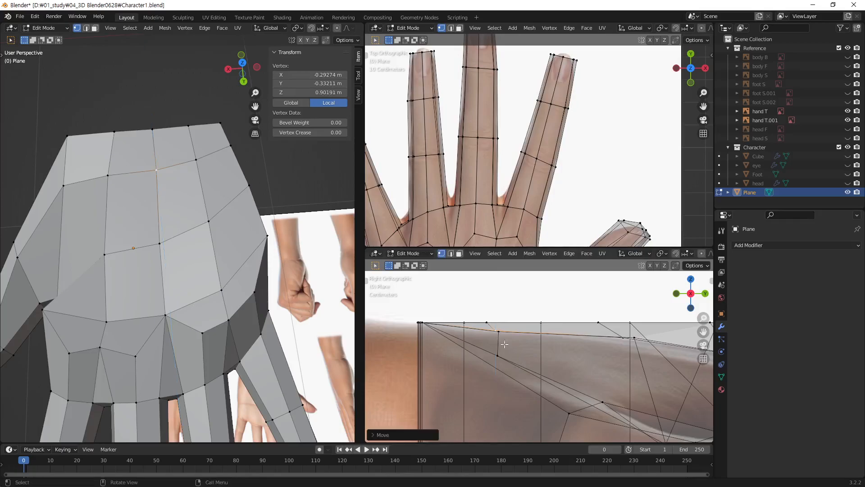
Step: Inspect the wrist edge and side of the palm, annotate the hand in the top view, and delete the note
left_click(115, 133)
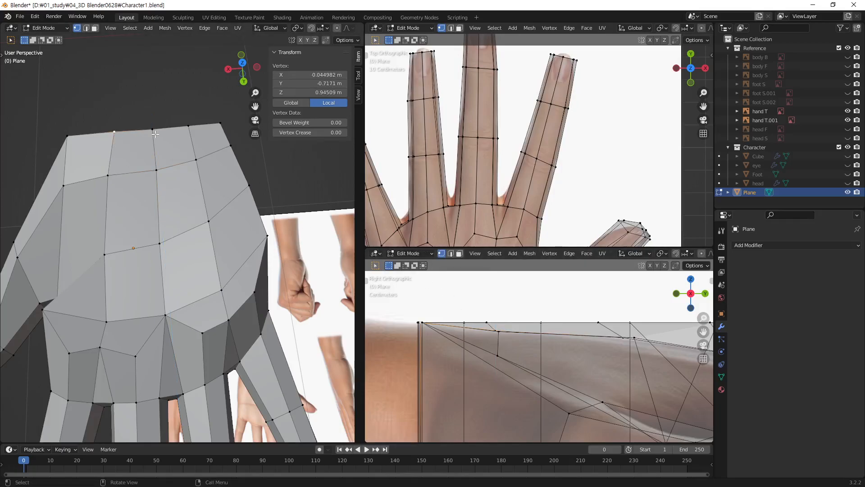
left_click(157, 94)
middle_click_drag(158, 278, 112, 323)
scroll(230, 275, "up", 3)
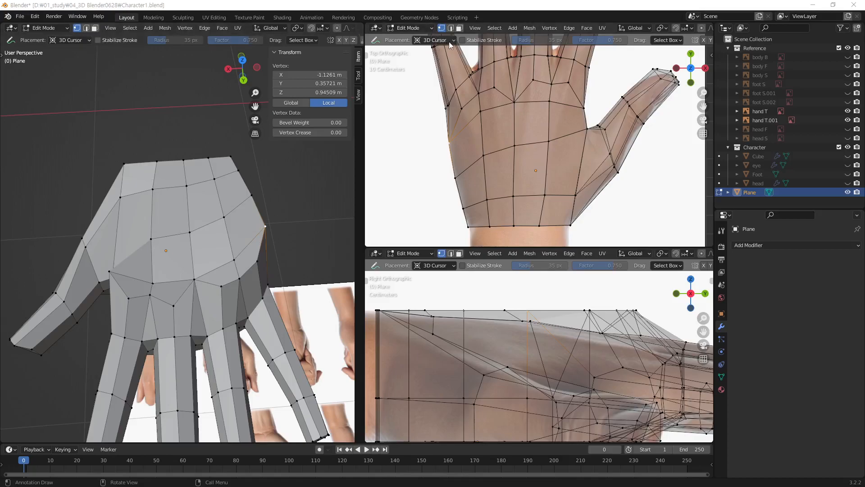
left_click(470, 166)
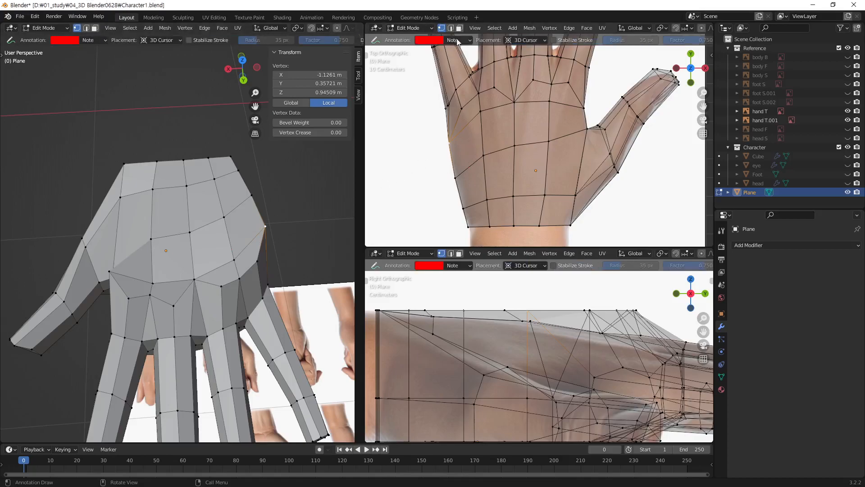
left_click(467, 40)
left_click(515, 56)
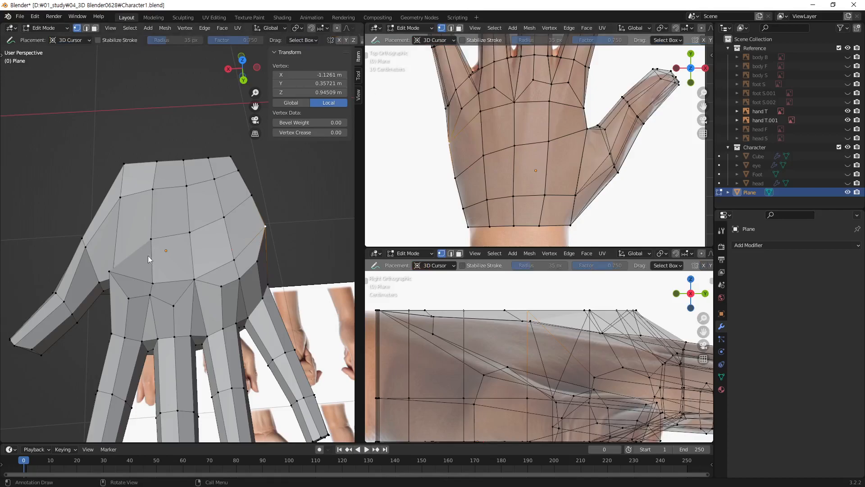
Step: Annotate the knuckle area seen from the fingertips and delete the note
mouse_move(204, 280)
middle_mouse_down()
mouse_move(232, 228)
mouse_move(208, 226)
mouse_move(203, 244)
mouse_move(218, 194)
mouse_move(245, 253)
mouse_move(221, 273)
mouse_move(229, 267)
mouse_move(204, 264)
mouse_move(192, 214)
middle_mouse_up()
left_click(192, 215, "ctrl")
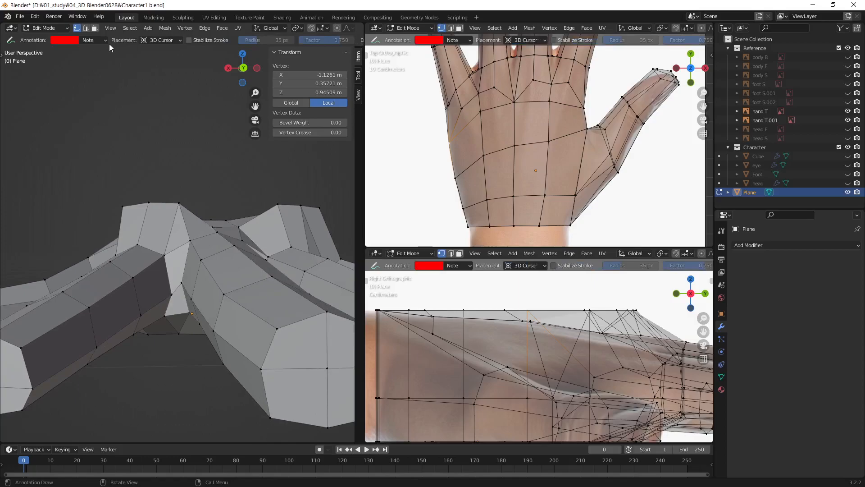
left_click(106, 41)
left_click(163, 78)
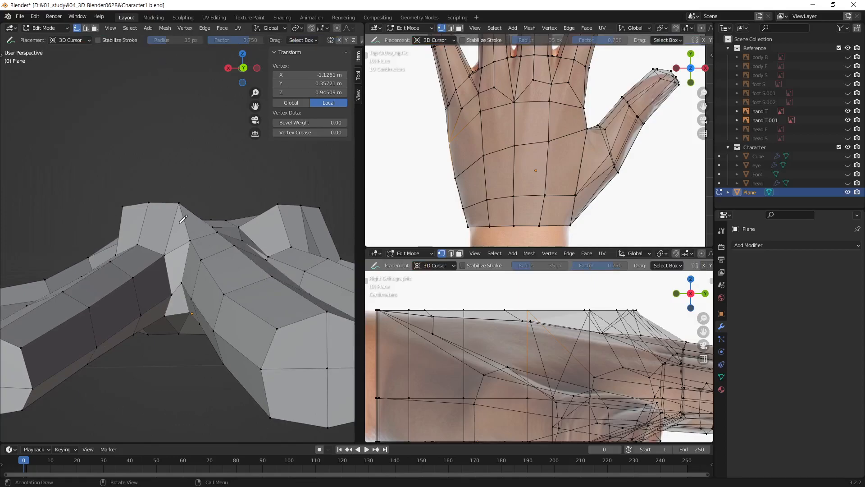
Step: Lower the vertex on the inner side of the index knuckle along Z to a local height of about 0.745 m
key("w")
left_click(179, 204)
key("g")
key("z")
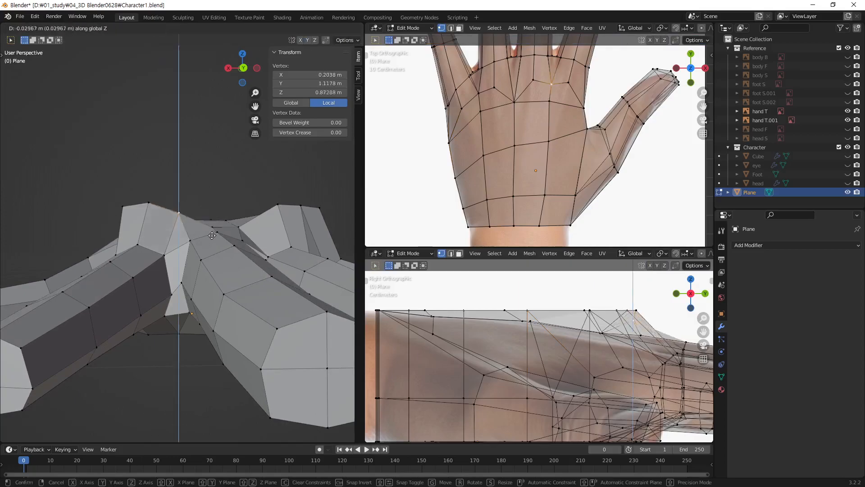
left_click(216, 251)
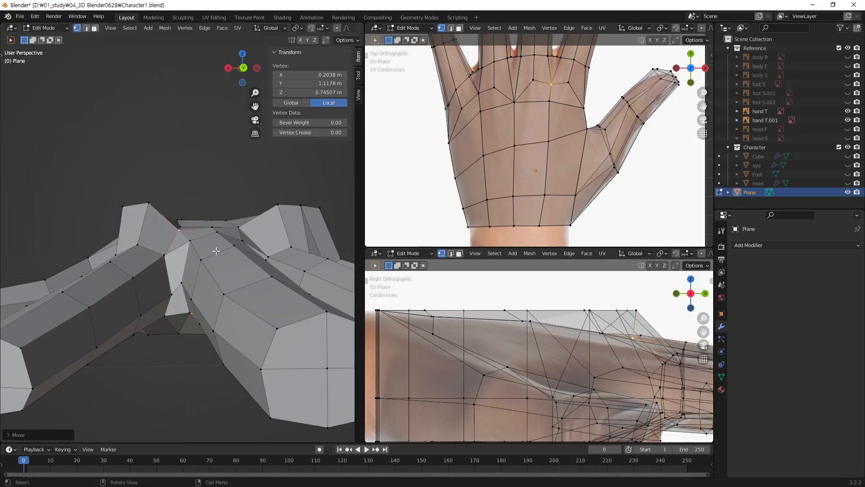
Step: Lower the index knuckle vertex along Z to about 0.709 m and the thumb-side edge vertex below it to about 0.645 m
left_click(151, 205)
key("g")
key("z")
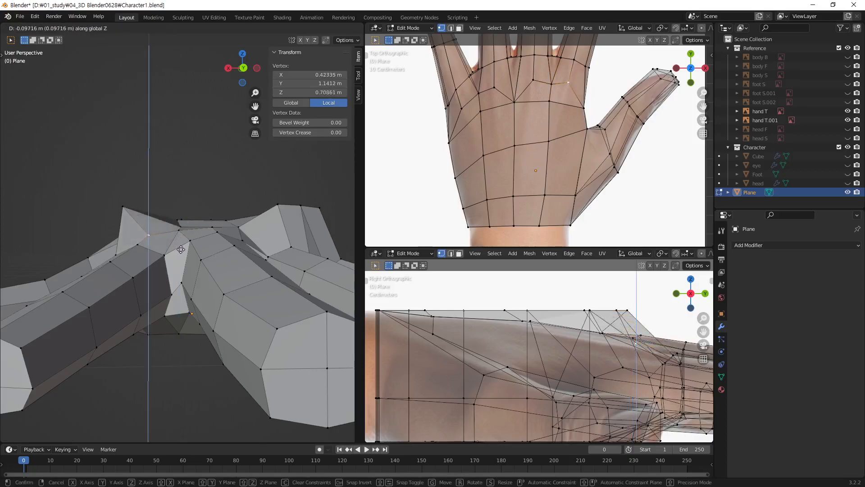
left_click(181, 250)
left_click(124, 207)
key("g")
key("z")
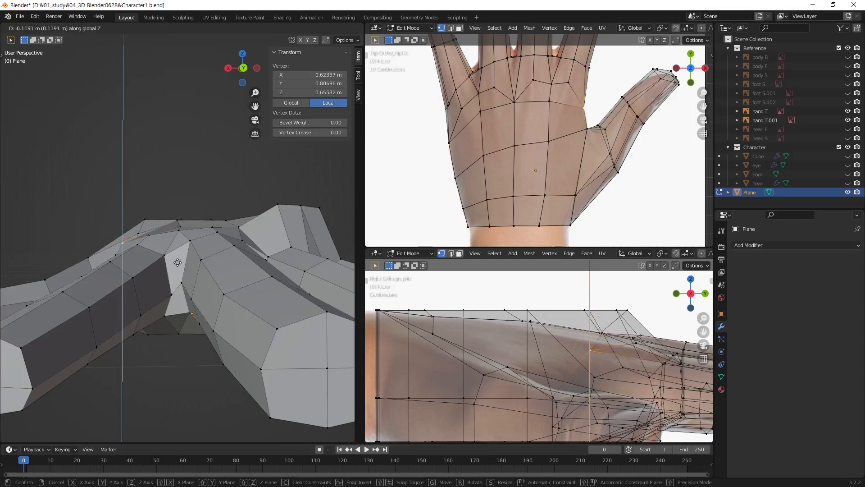
left_click(178, 262)
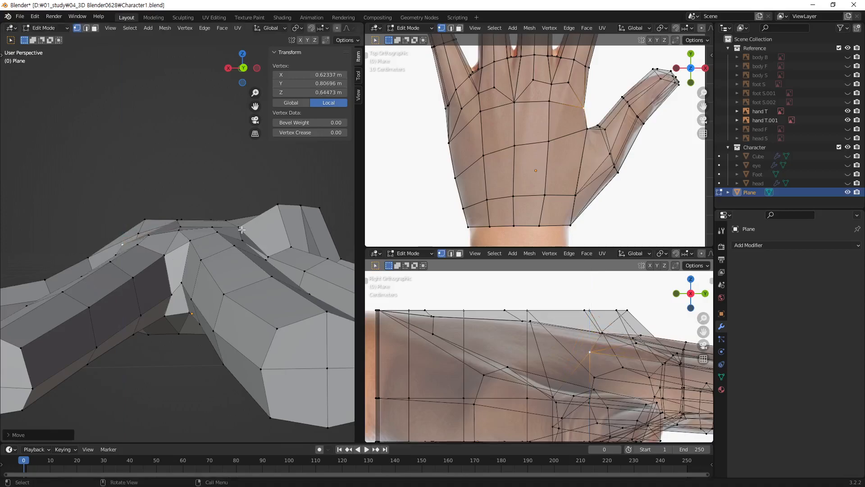
Step: Lower the two knuckle-row vertices on the ring-finger side along Z to a local height of about 0.75 m
middle_click_drag(298, 230, 157, 225)
left_click(145, 216)
key("g")
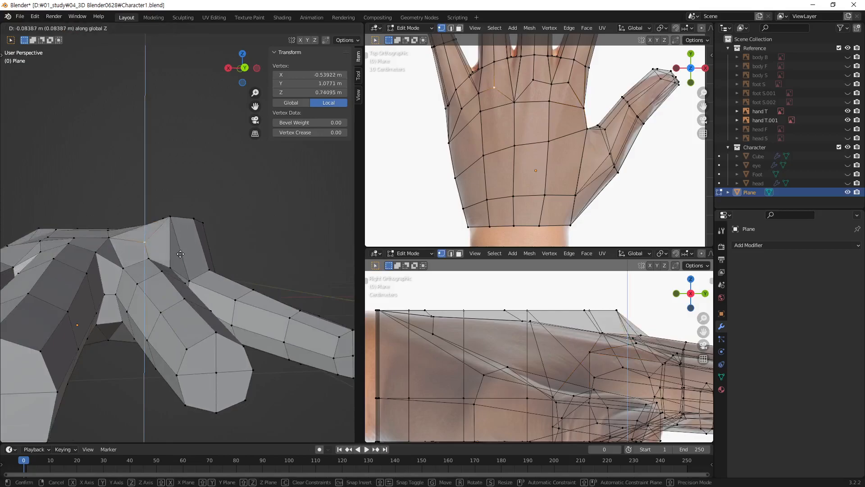
left_click(181, 238)
left_click(169, 217)
key("g")
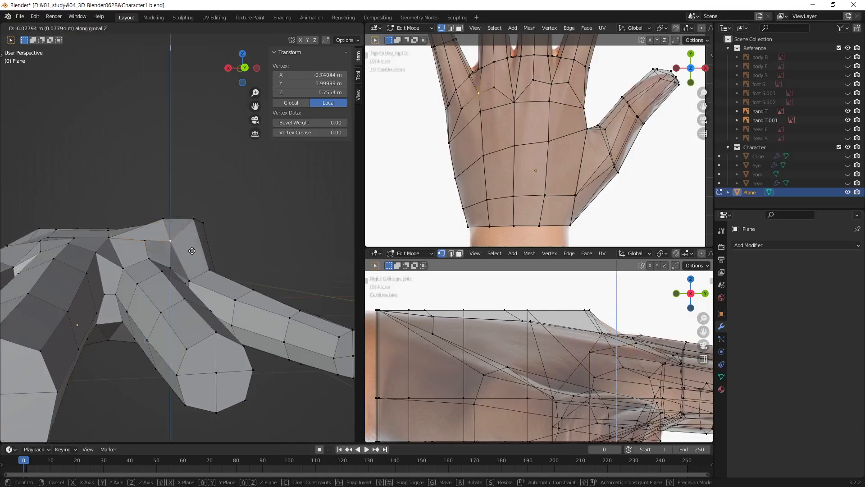
left_click(193, 256)
Step: Lower the pinky knuckle vertex along Z, and the outer edge vertex below it to a local height of about 0.614 m
left_click(194, 222)
key("g")
key("z")
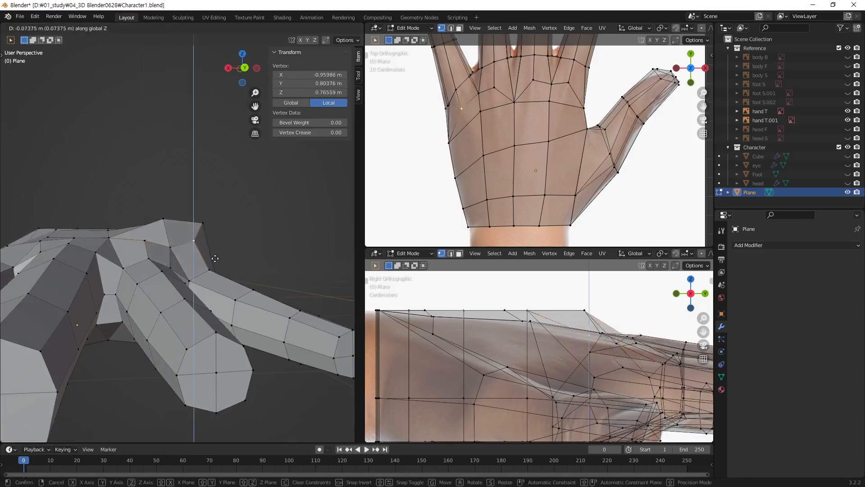
left_click(217, 270)
left_click(203, 222)
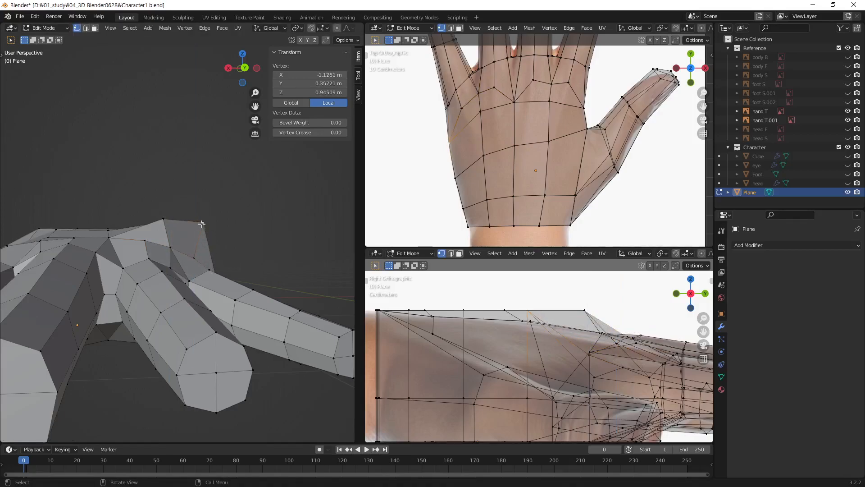
key("g")
key("z")
left_click(226, 264)
Step: Lower the back-of-hand vertex below the ring knuckle along Z, and the next outer edge vertex toward the wrist to about 0.760 m
left_click(166, 225)
key("g")
key("z")
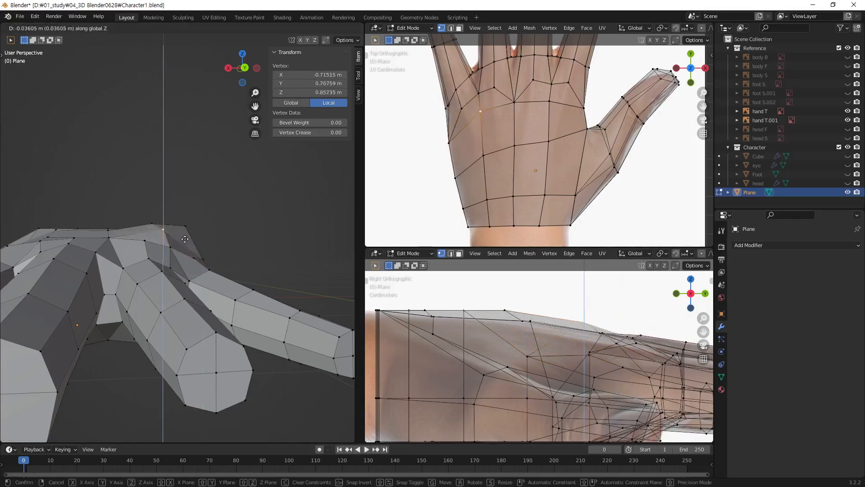
left_click(170, 246)
left_click(202, 223)
key("g")
key("z")
left_click(202, 240)
Step: Lower the pinky-side vertex at mid-hand along Z to about 0.849 m and the outer edge vertex nearest the wrist to about 0.863 m
left_click(158, 225)
key("g")
key("z")
left_click(164, 237)
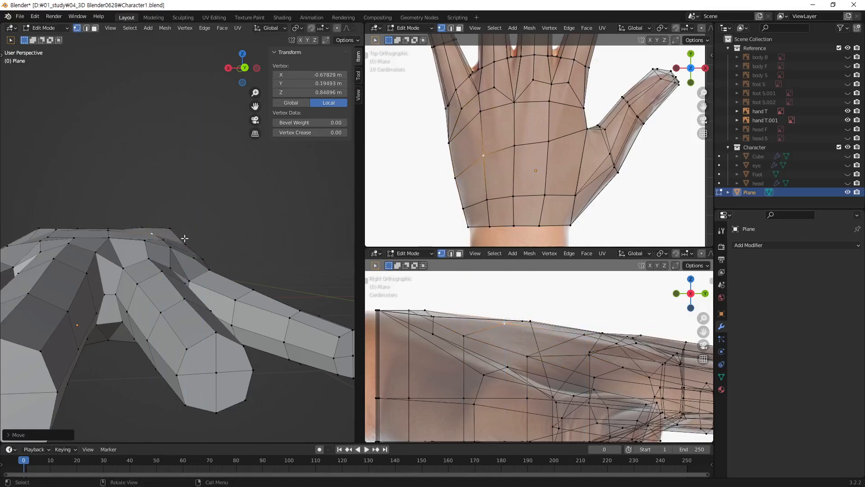
left_click(171, 228)
key("g")
key("z")
left_click(182, 235)
Step: Lower the pinky-side corner vertex of the wrist edge along Z to a local height of about 0.879 m
left_click(164, 230)
key("g")
key("z")
left_click(169, 236)
Step: Lower the thumb-side corner vertex of the wrist edge along Z to a local height of about 0.819 m
left_click(150, 228)
middle_click_drag(150, 228, 258, 232)
middle_click_drag(192, 231, 192, 280)
left_click(142, 232)
key("g")
key("z")
left_click(191, 248)
scroll(182, 249, "down", 4)
scroll(192, 281, "up", 4)
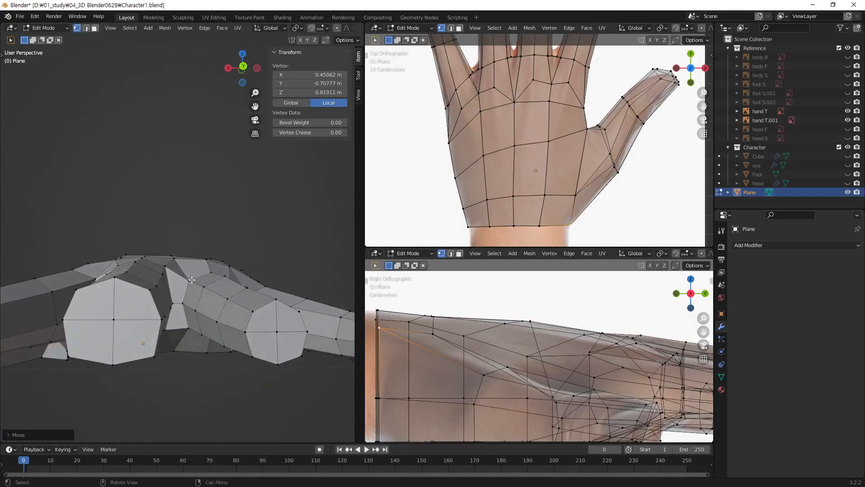
Step: Raise the ring-finger base vertex along Z to about 0.614 m and lower the neighbouring middle-finger base vertex to about 0.632 m
left_click(191, 280)
key("g")
key("z")
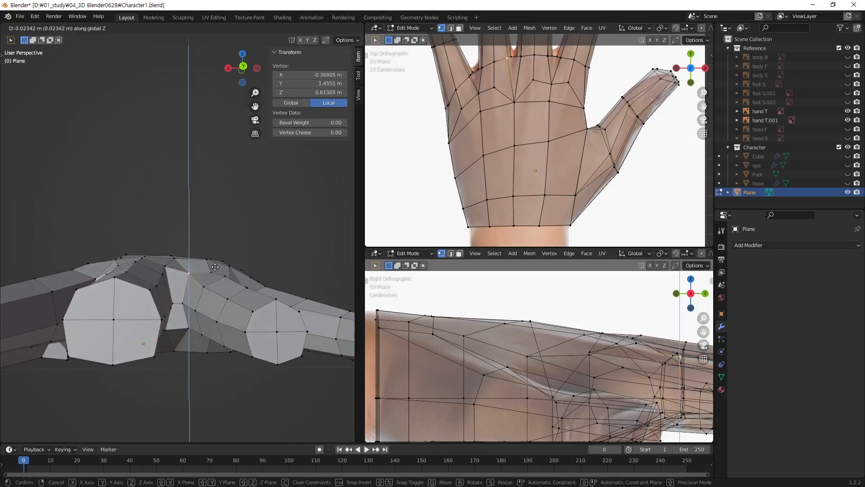
left_click(216, 268)
left_click(170, 269)
key("g")
key("z")
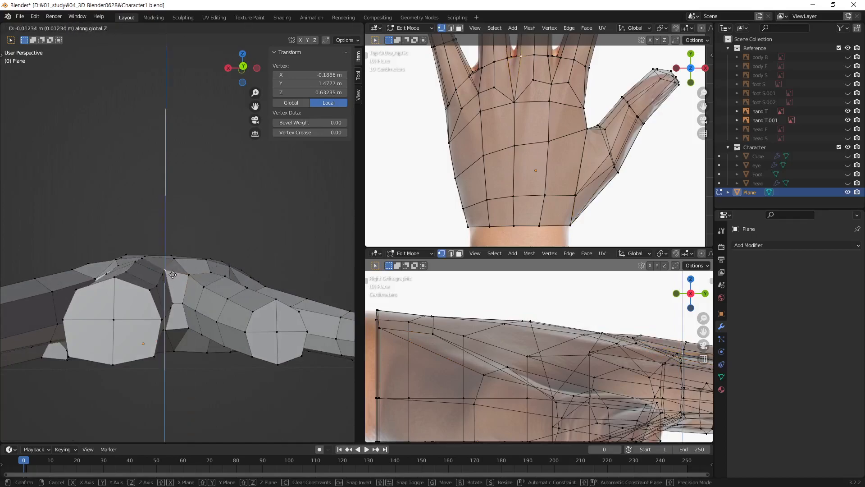
left_click(172, 275)
Step: Raise the two vertices at the web between the ring finger and the pinky slightly along Z
middle_click_drag(173, 274, 220, 276)
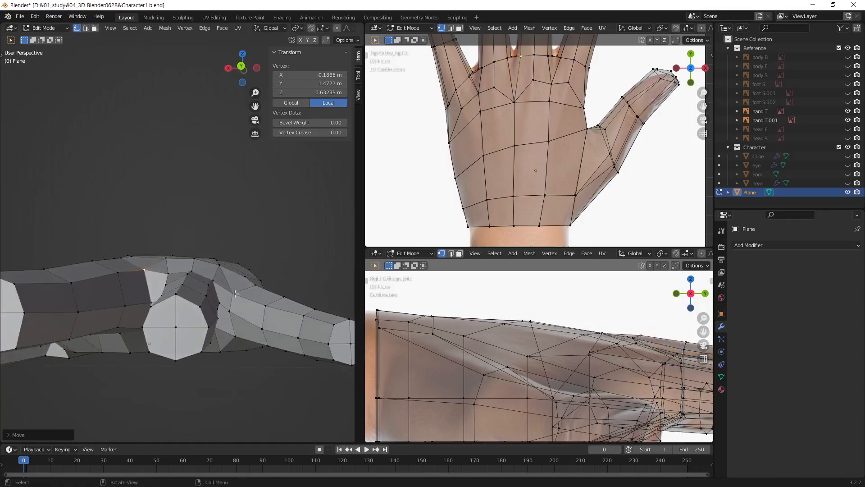
left_click(235, 293)
key("g")
key("z")
left_click(242, 279)
left_click(213, 281)
key("g")
key("z")
left_click(218, 278)
Step: Adjust two vertices at the pinky's base along Z, raising the one on its side to about 0.374 m
middle_click_drag(250, 257, 213, 241)
left_click(183, 261)
key("g")
key("z")
left_click(185, 260)
left_click(210, 276)
key("g")
key("z")
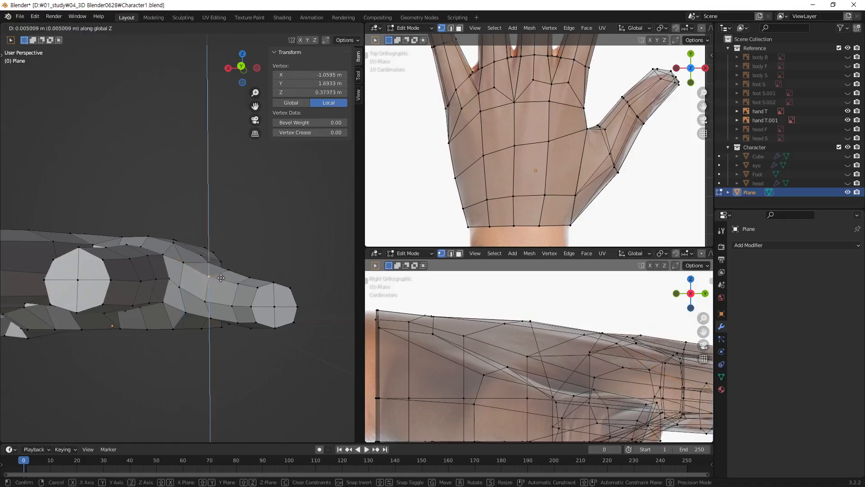
left_click(221, 277)
Step: Raise two finger-base vertices along Z, bringing the middle-finger one to a local height of about 0.646 m
middle_click_drag(221, 278, 316, 255)
left_click(183, 275)
key("g")
key("z")
left_click(202, 258)
left_click(225, 269)
key("g")
key("z")
left_click(226, 263)
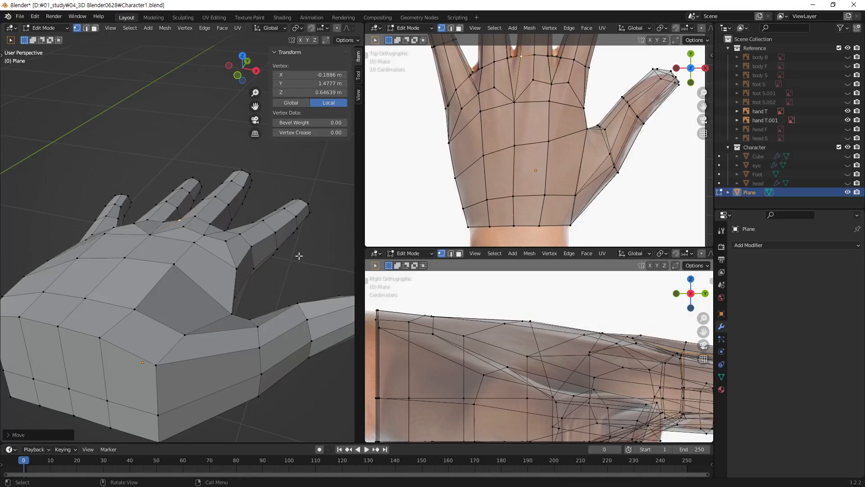
Step: Raise the thumb-web vertex and its neighbour toward the index finger along Z
middle_click_drag(263, 268, 92, 289)
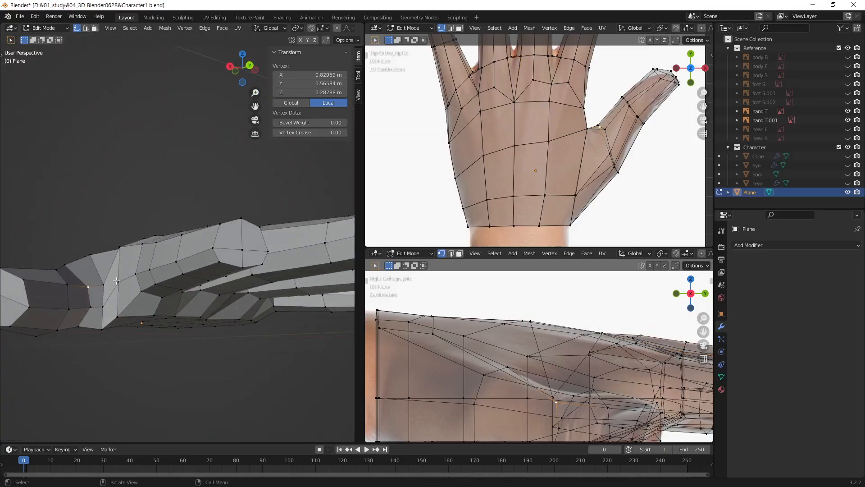
key("g")
key("z")
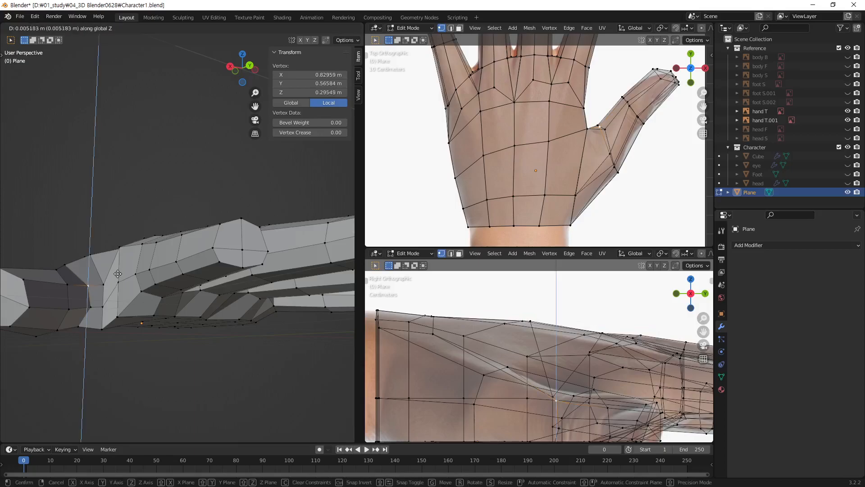
left_click(117, 268)
left_click(104, 285)
middle_click_drag(104, 284, 116, 290)
key("g")
key("z")
left_click(124, 265)
Step: Adjust the upper web vertex and raise the vertex at the thumb's inner middle joint along Z
left_click(89, 277)
key("g")
key("z")
left_click(97, 278)
left_click(93, 278)
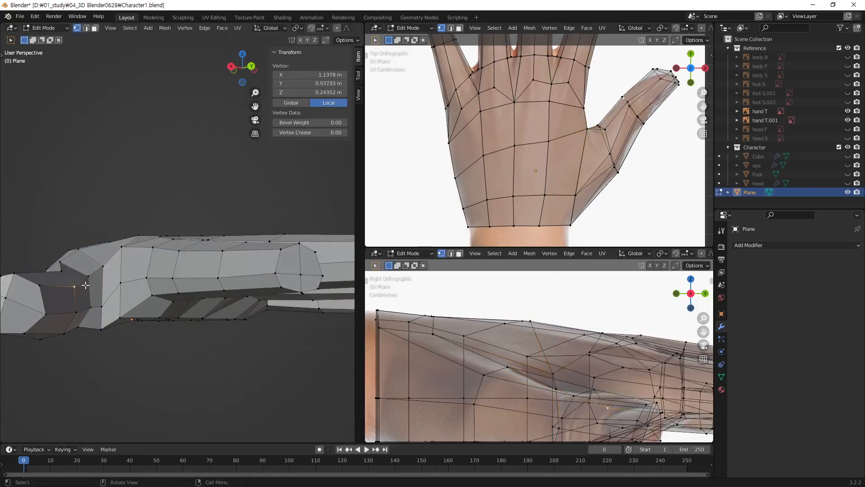
key("g")
key("z")
left_click(92, 277)
Step: Raise the lower vertices in the crease between the thumb and the palm slightly along Z
left_click(92, 305)
key("g")
key("z")
left_click(98, 302)
left_click(93, 308)
key("g")
key("z")
left_click(94, 302)
Step: Raise a lower vertex on the thumb's inner side and the side vertex beside the thumb web along Z
left_click(79, 311)
key("g")
key("z")
left_click(80, 306)
left_click(107, 291)
key("g")
key("z")
left_click(109, 287)
Step: Inspect the reshaped back of the hand and knuckles from the fingertips, the sides and straight above
left_click(142, 334)
middle_click_drag(151, 263, 185, 235)
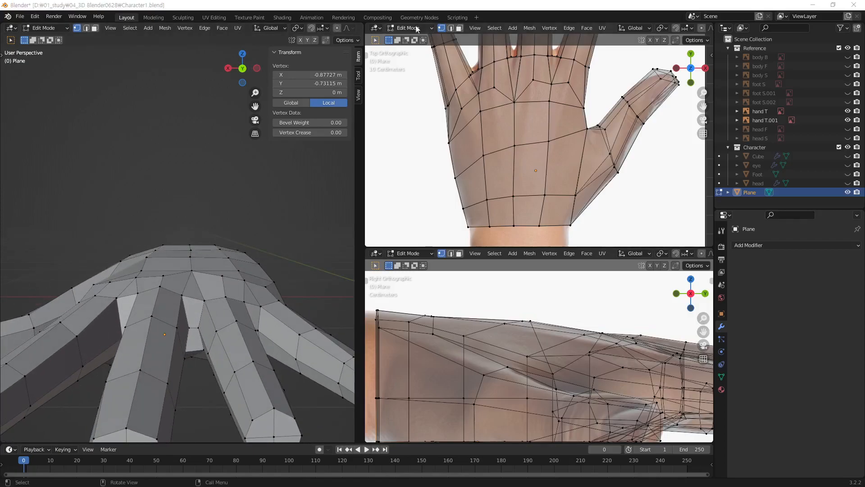
left_click(303, 237)
middle_click_drag(112, 291, 205, 263)
left_click(120, 266)
middle_click_drag(120, 266, 252, 313)
middle_click_drag(309, 286, 262, 237, "shift")
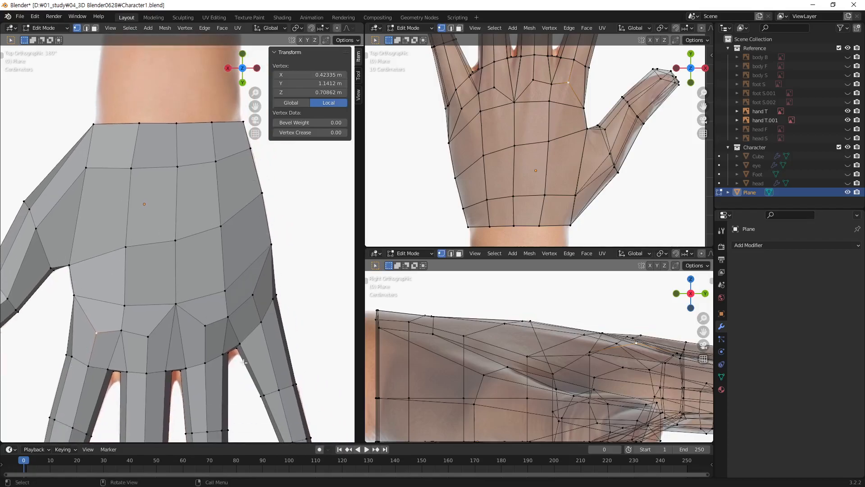
middle_click_drag(555, 162, 551, 166, "shift")
middle_click_drag(234, 314, 136, 177)
middle_click_drag(272, 237, 273, 298)
Step: Move the outer edge vertex below the pinky knuckle about 0.05 m inward and toward the fingers in the top view
left_click(273, 298)
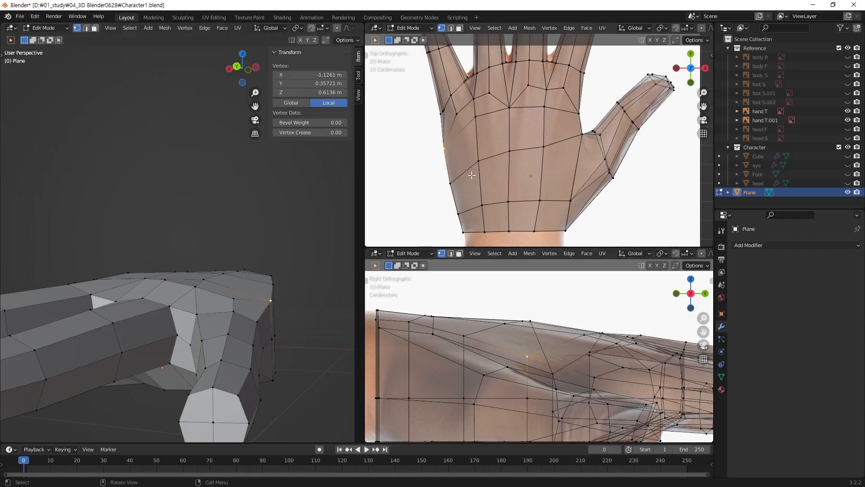
middle_click_drag(477, 176, 479, 178, "shift")
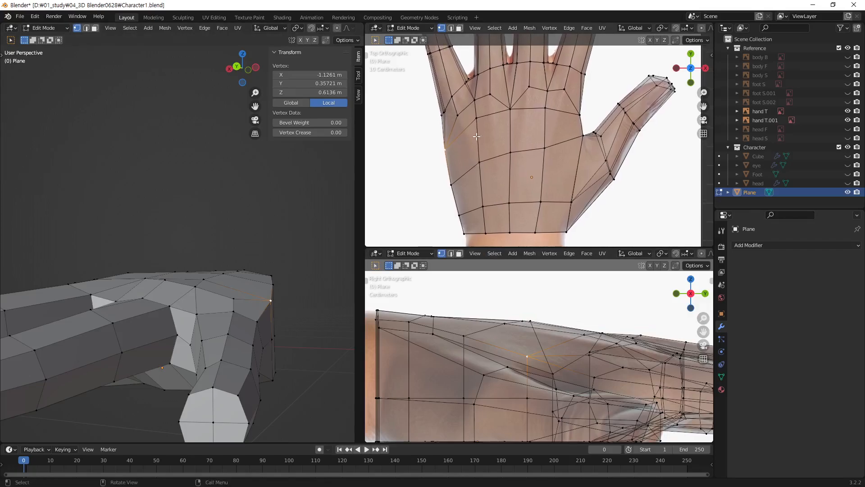
key("g")
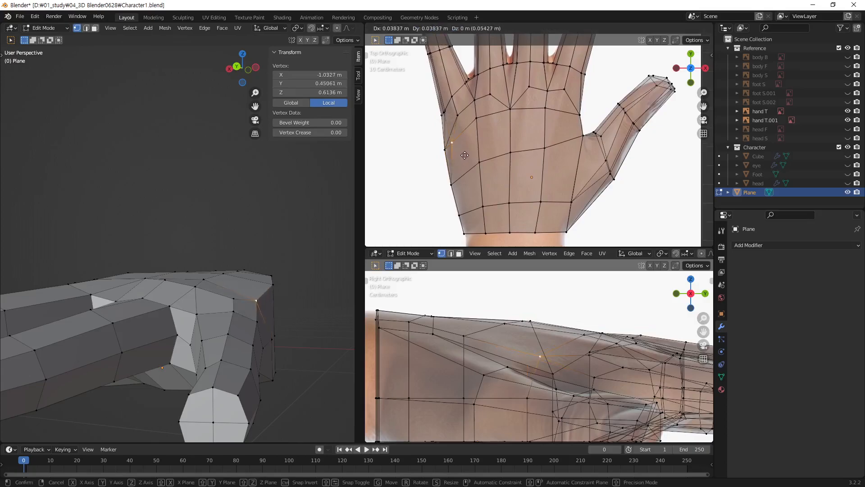
left_click(463, 156)
Step: Move the next two outer edge vertices inward in the top view, to about X -0.921, Y -0.011 m and X -0.829, Y -0.447 m
mouse_move(276, 280)
middle_mouse_down()
mouse_move(264, 286)
mouse_move(257, 322)
mouse_move(261, 288)
mouse_move(281, 285)
mouse_move(275, 295)
middle_mouse_up()
left_click(270, 294)
key("g")
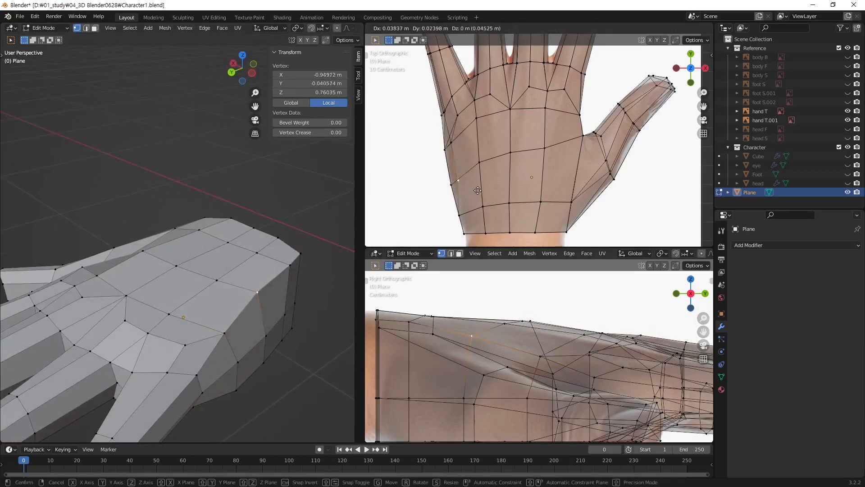
left_click(479, 189)
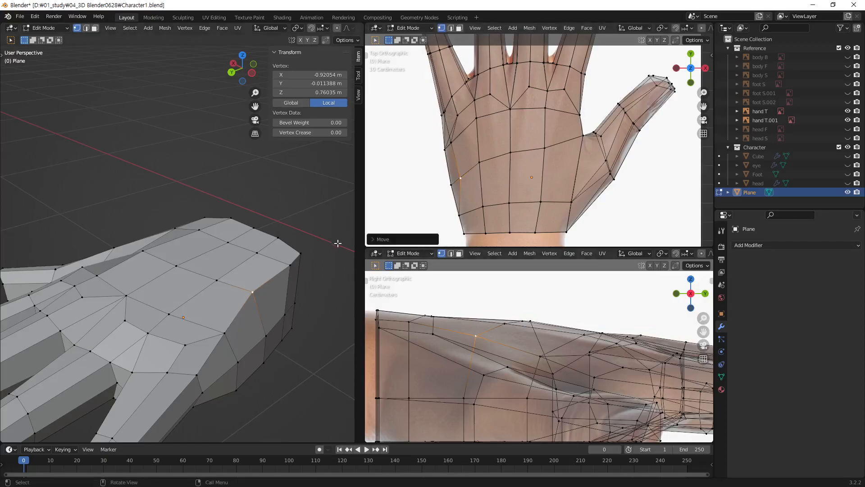
left_click(283, 264)
key("g")
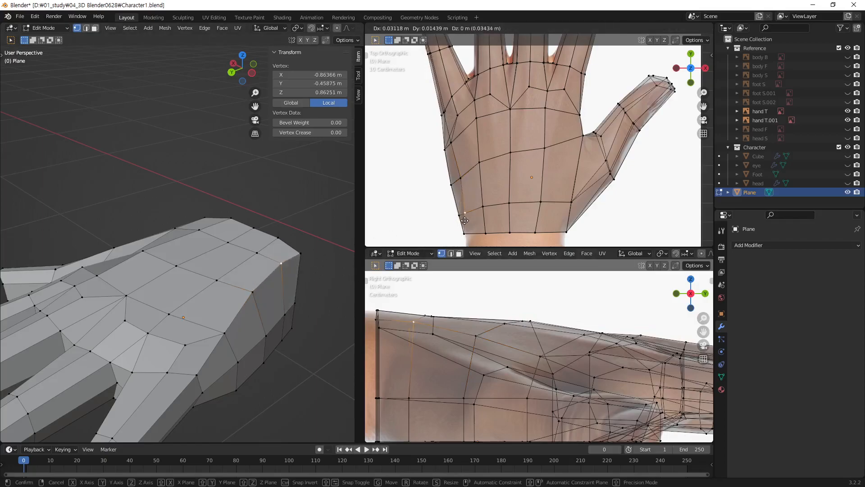
left_click(468, 219)
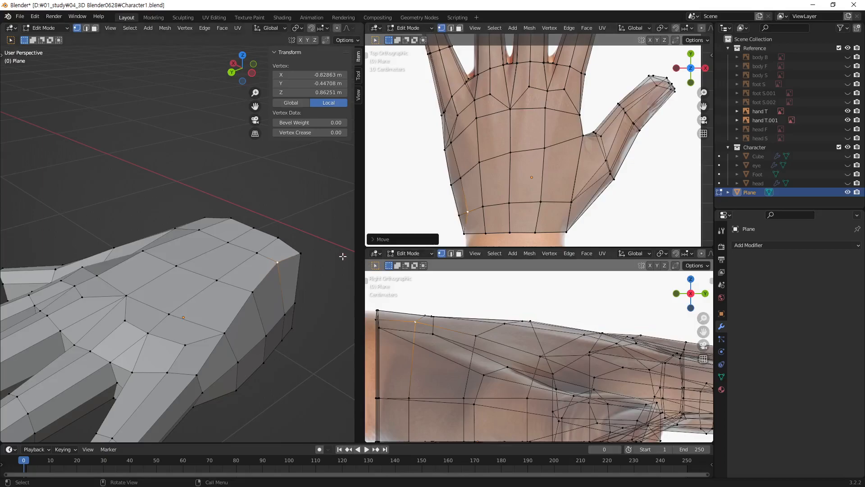
Step: Round the pinky side of the wrist edge, moving its corner vertex to about Z 0.68 m and the next vertex to about Z 0.864 m
left_click(297, 255)
middle_click_drag(298, 255, 263, 338)
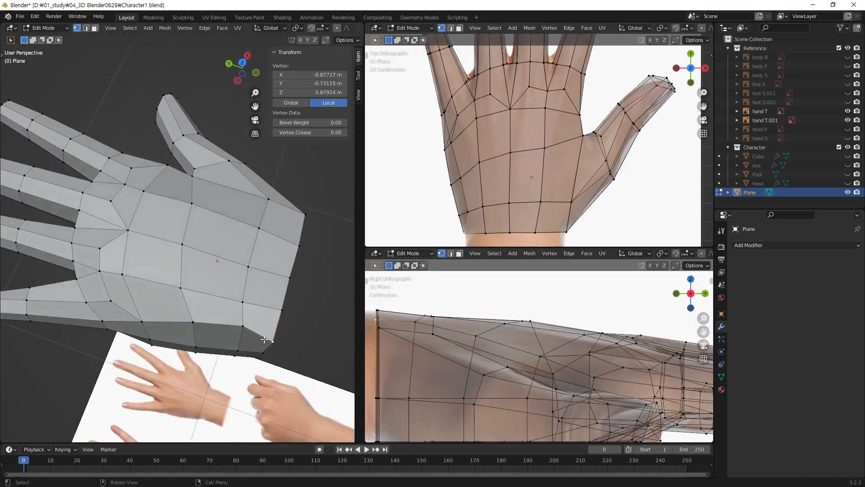
middle_click_drag(275, 280, 173, 300)
key("g")
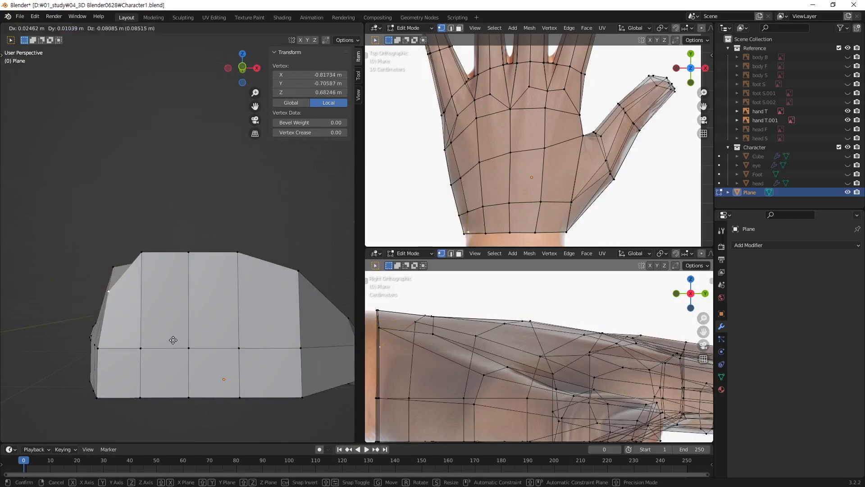
left_click(175, 338)
left_click(142, 253)
key("g")
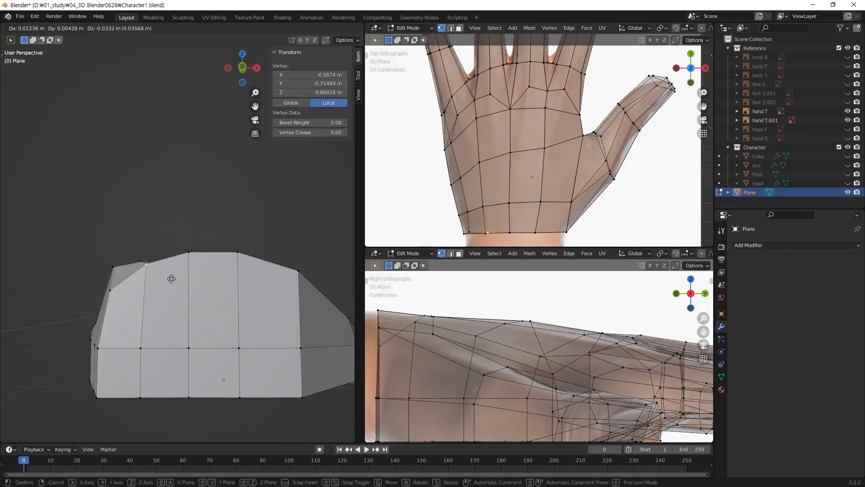
left_click(172, 280)
Step: Round the thumb side of the wrist edge, moving the inner vertex to about Z 0.939 m and the corner vertex to about Z 0.768 m
left_click(235, 256)
key("g")
left_click(266, 270)
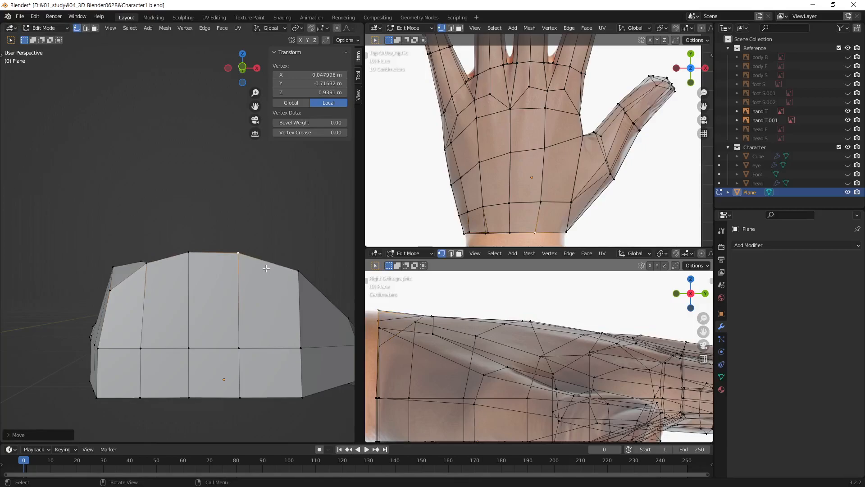
left_click(302, 274)
key("g")
left_click(303, 290)
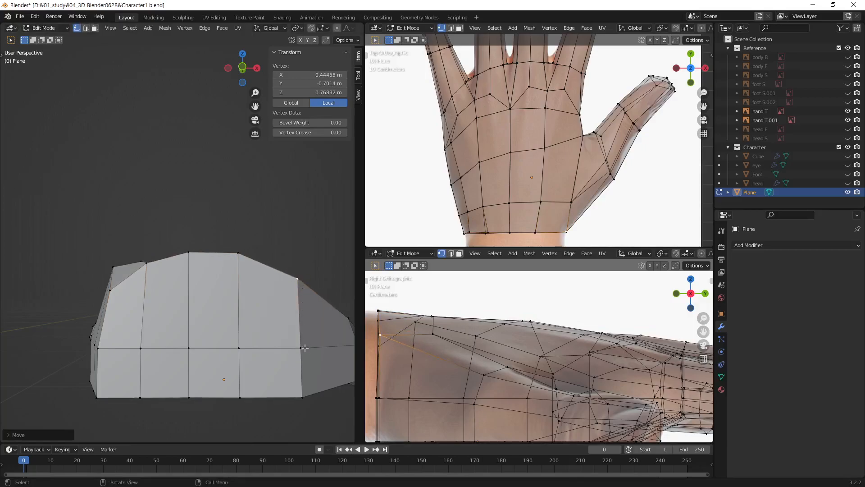
Step: Soften the wrist opening's upper corners, moving the thumb-side vertex to about X 0.38, Z 0.73 m and nudging the pinky-side vertex
left_click(306, 348)
left_click(296, 283)
key("g")
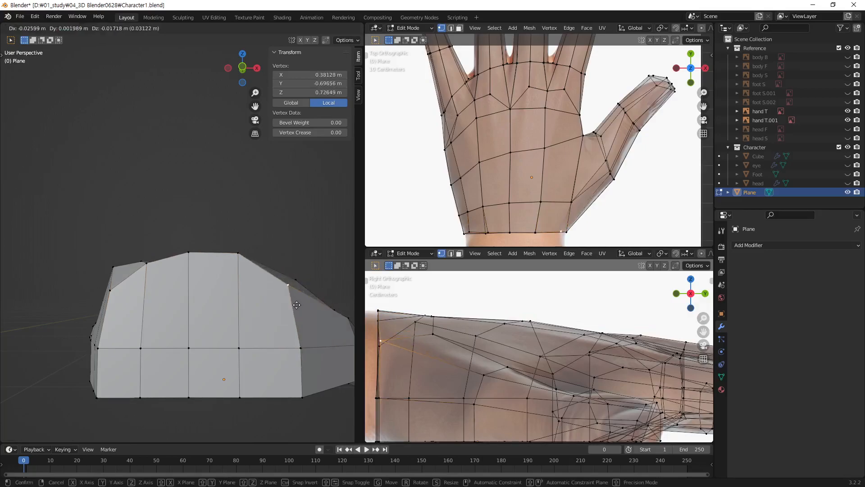
left_click(295, 306)
left_click(109, 296)
key("g")
left_click(118, 326)
Step: Pull both lower corner vertices of the wrist opening inward and slightly upward to round its underside
left_click(100, 394)
key("g")
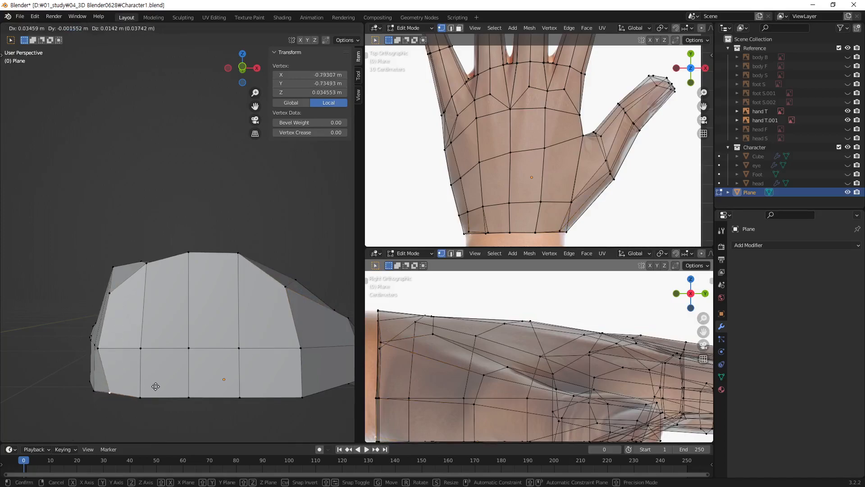
left_click(156, 382)
left_click(294, 393)
key("g")
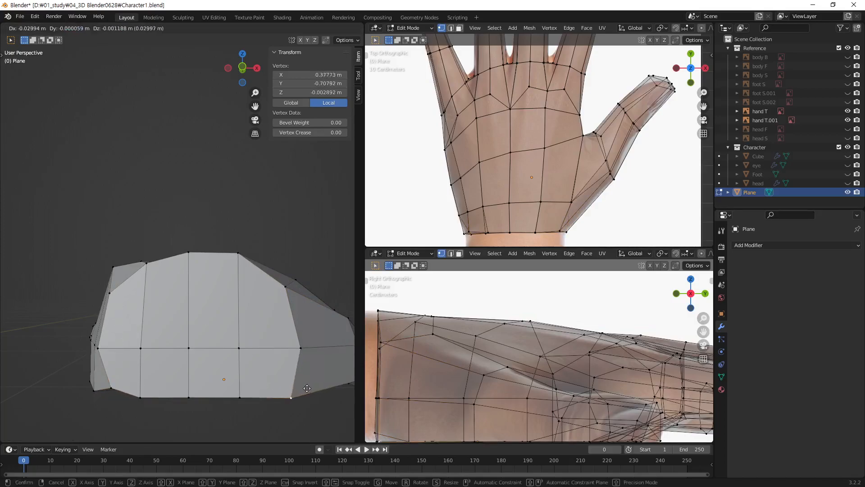
left_click(235, 379)
Step: Move the wrist's pinky-side lower corner further inward and up, and raise the neighbouring bottom vertex to about Z 0.012 m
left_click(118, 383)
key("g")
left_click(128, 370)
left_click(148, 397)
key("g")
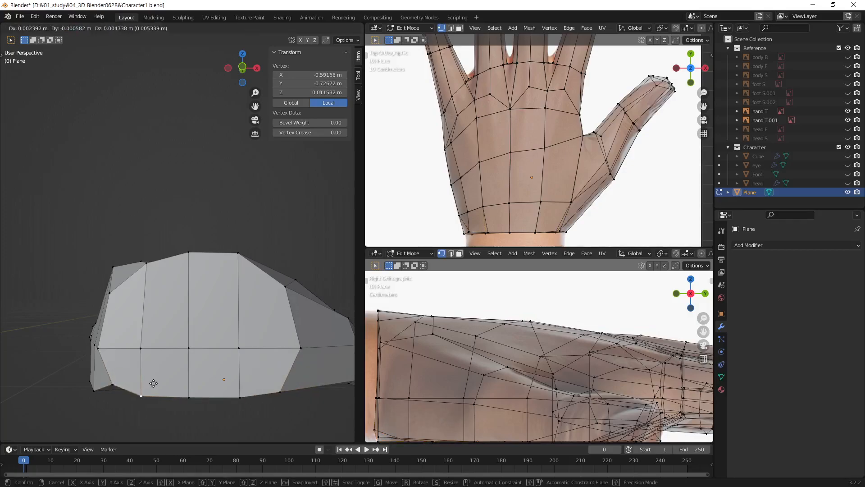
left_click(153, 384)
Step: Lower the pinky-side edge vertex nearest the wrist by about 0.075 m in the side view, to about Z 0.68 m
middle_click_drag(217, 320, 280, 343)
left_click(223, 302)
middle_click_drag(505, 369, 532, 352, "shift")
key("g")
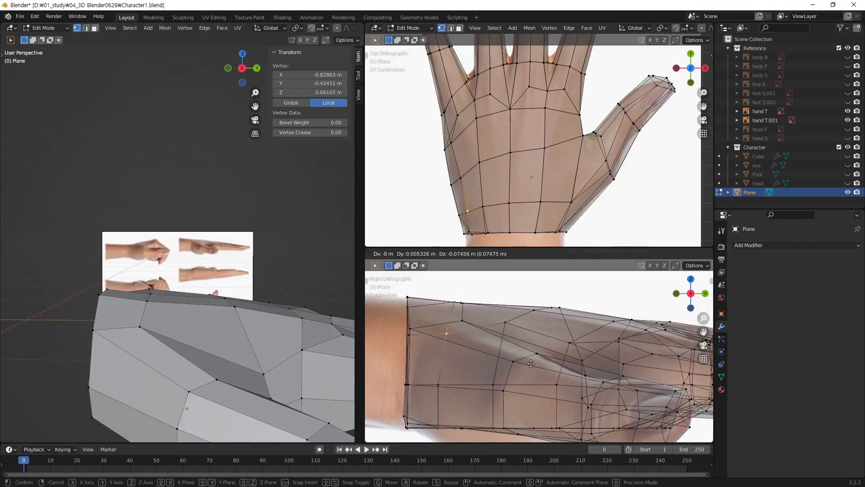
left_click(531, 366)
Step: Lower the next two pinky-side edge vertices toward the fingers in the side view, to about Z 0.61 m and Z 0.529 m
middle_click_drag(241, 342, 189, 340)
left_click(159, 314)
key("g")
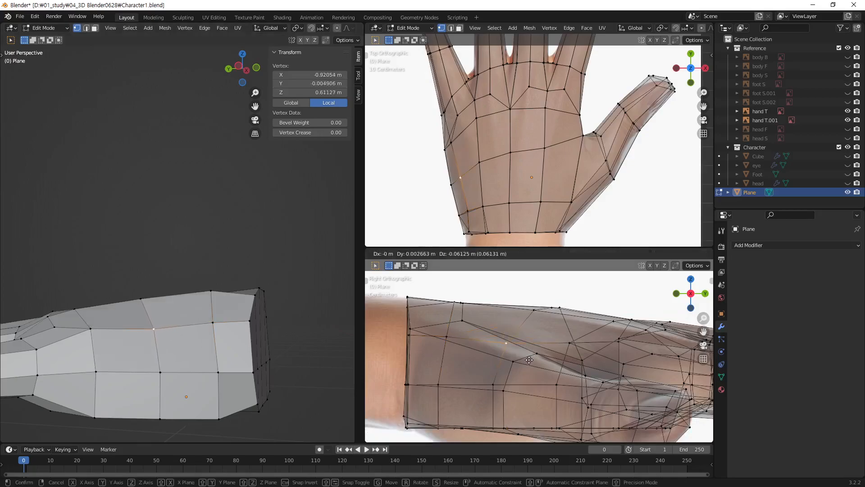
left_click(529, 360)
middle_click_drag(216, 408, 238, 351)
left_click(167, 317)
key("g")
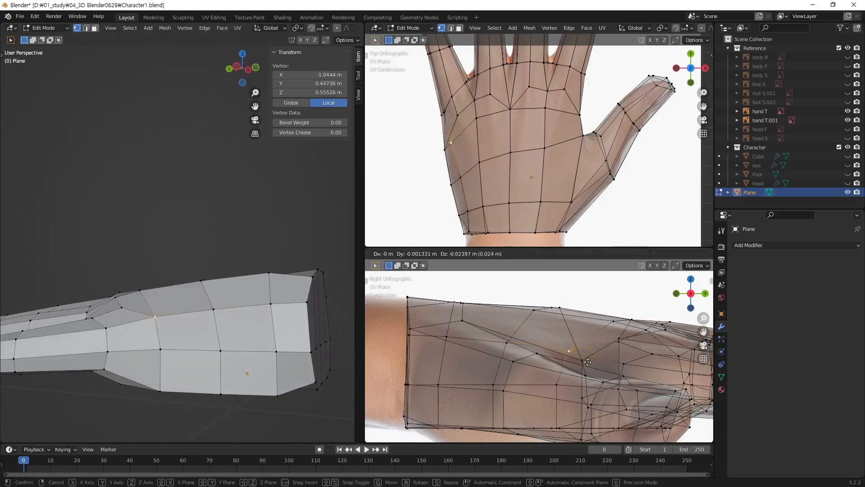
left_click(587, 366)
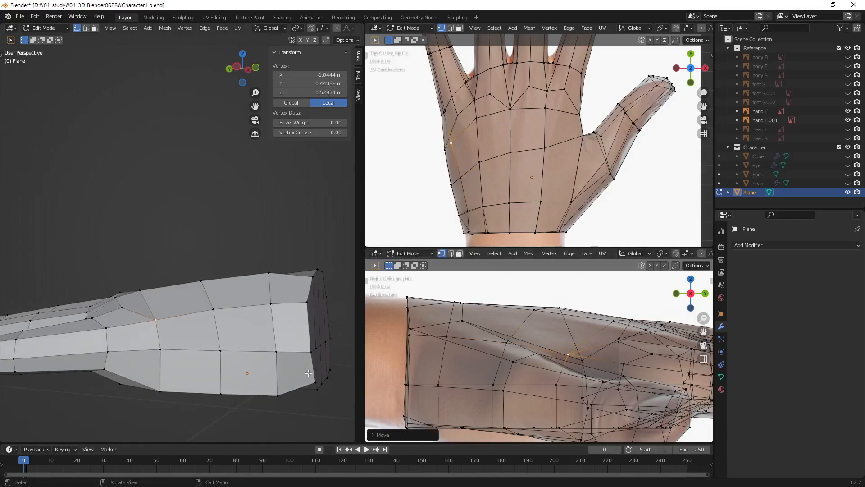
Step: Lower two vertices of the pinky-side row on the back of the hand, to Z 0.849 m near the wrist and Z 0.810 m mid-hand
middle_click_drag(135, 336, 271, 270)
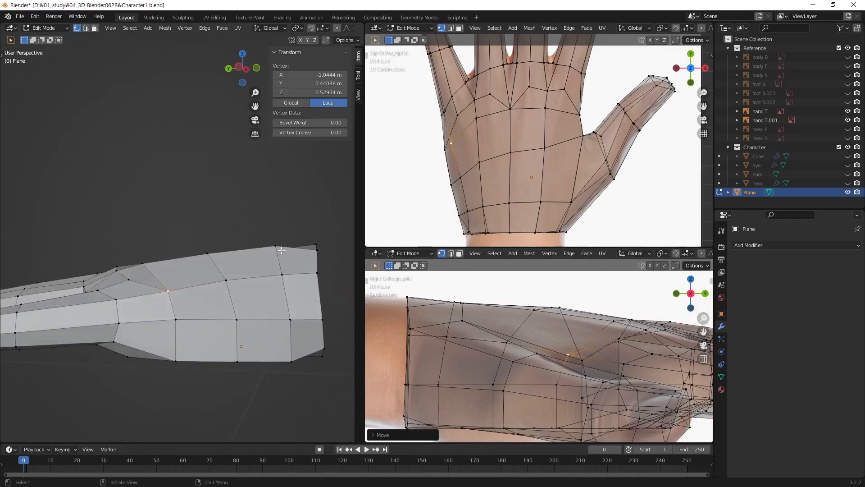
left_click(276, 248)
key("g")
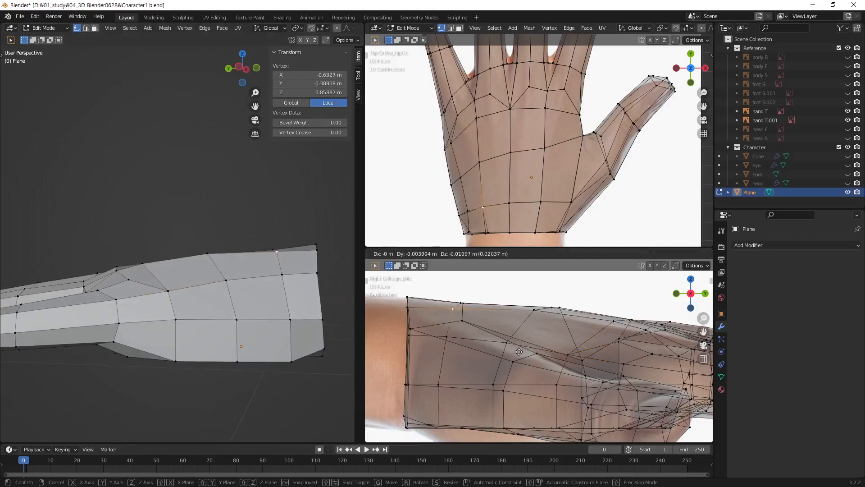
left_click(519, 354)
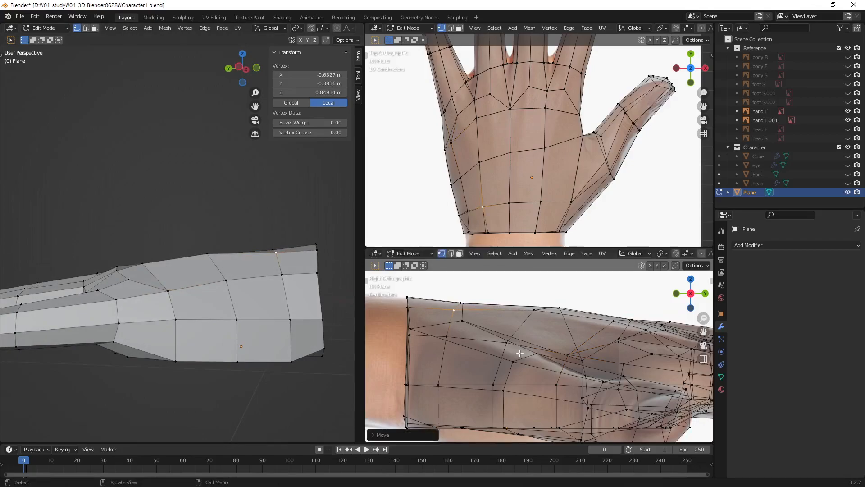
left_click(214, 260)
key("g")
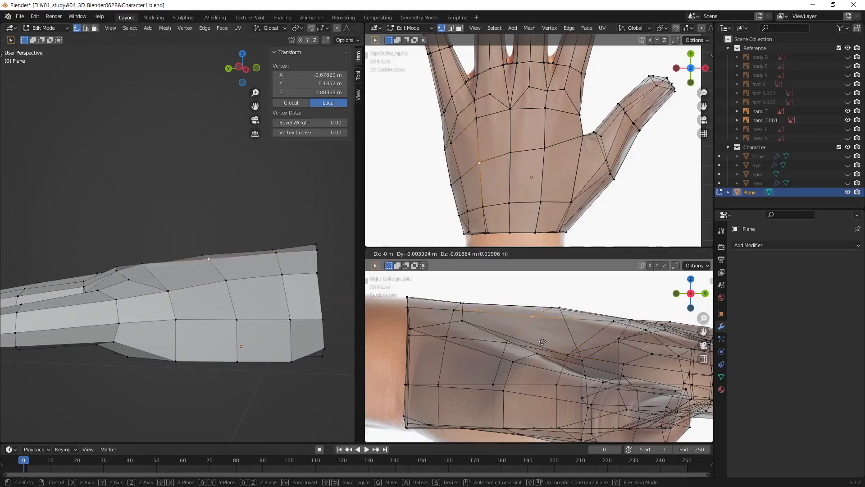
left_click(542, 342)
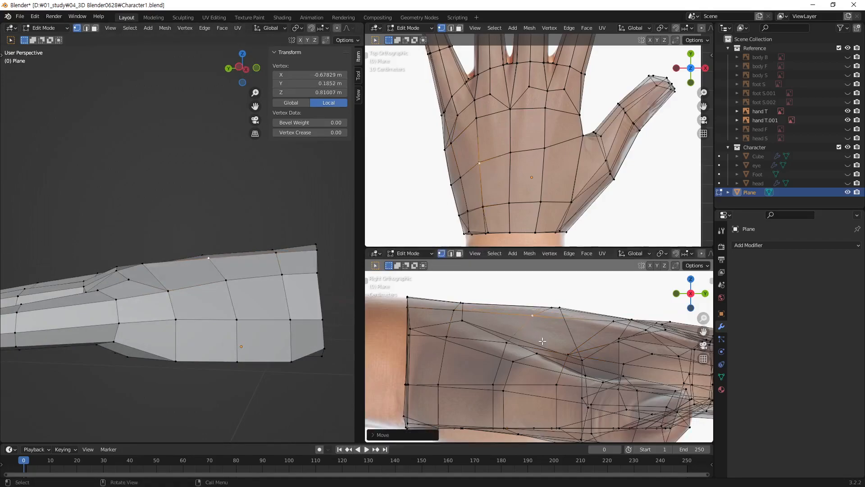
Step: Lower the next two vertices of that row toward the pinky knuckle, to about Z 0.727 m and Z 0.681 m
left_click(144, 266)
key("g")
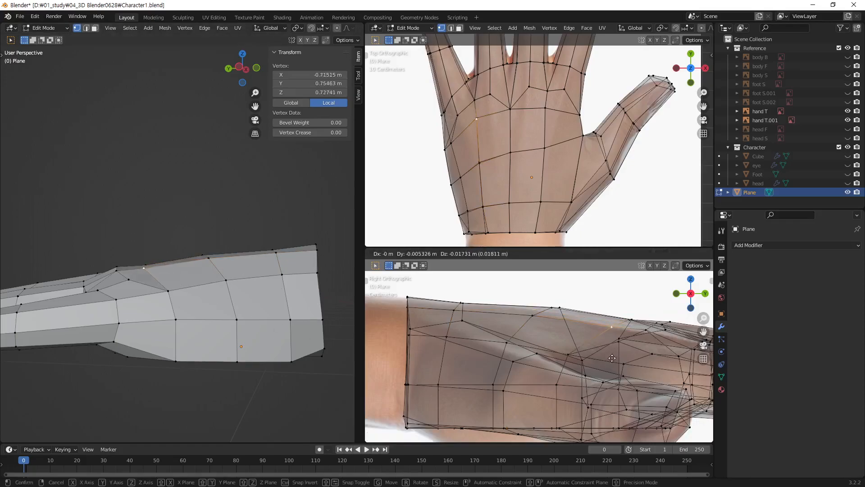
left_click(612, 358)
left_click(117, 273)
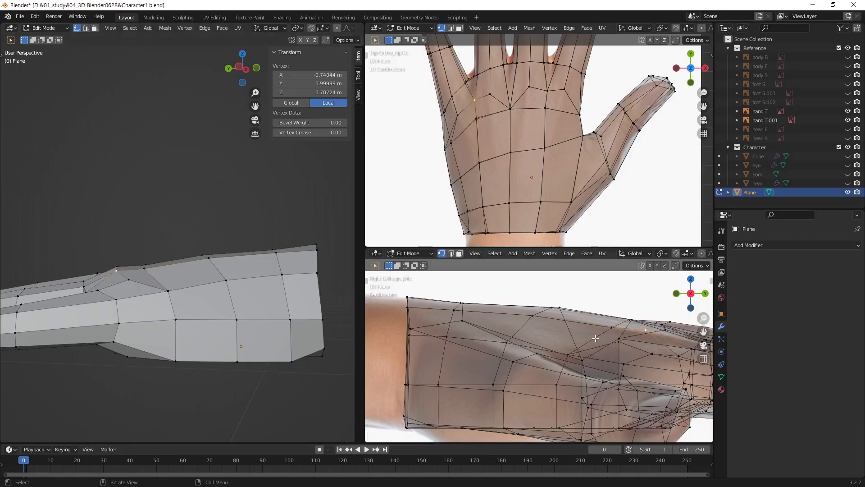
key("g")
left_click(620, 340)
key("g")
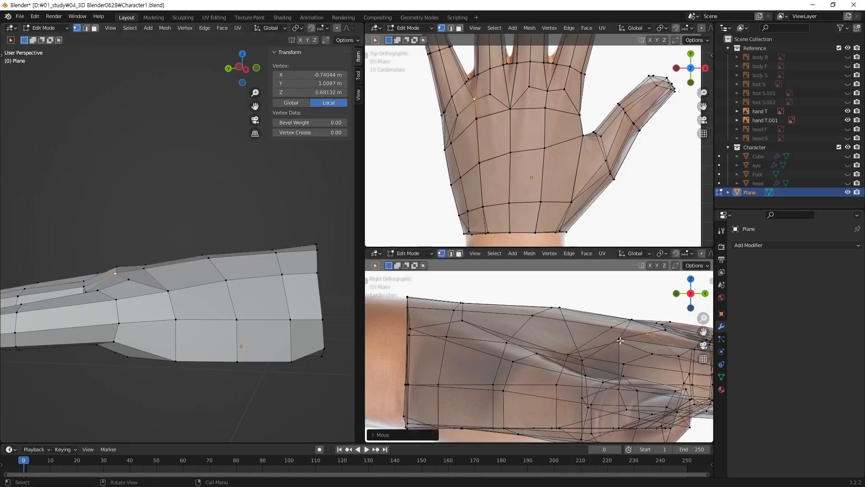
left_click(621, 340)
Step: Lower the vertex below the pinky knuckle to Z 0.594 m and the mid-hand vertex of the pinky-side row to Z 0.804 m
left_click(130, 285)
key("g")
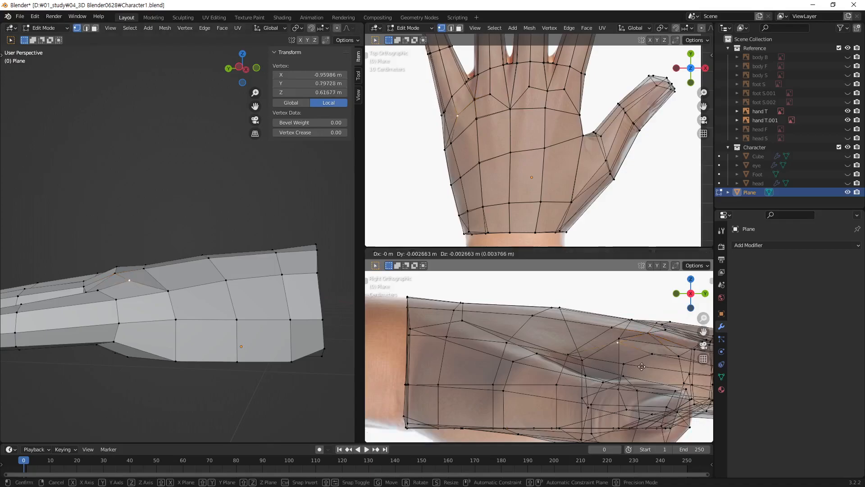
left_click(641, 370)
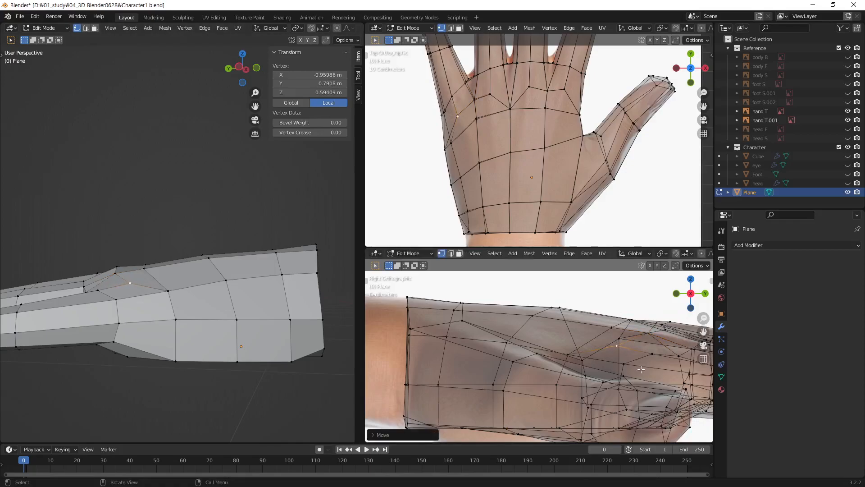
middle_click_drag(168, 295, 151, 233)
left_click(206, 256)
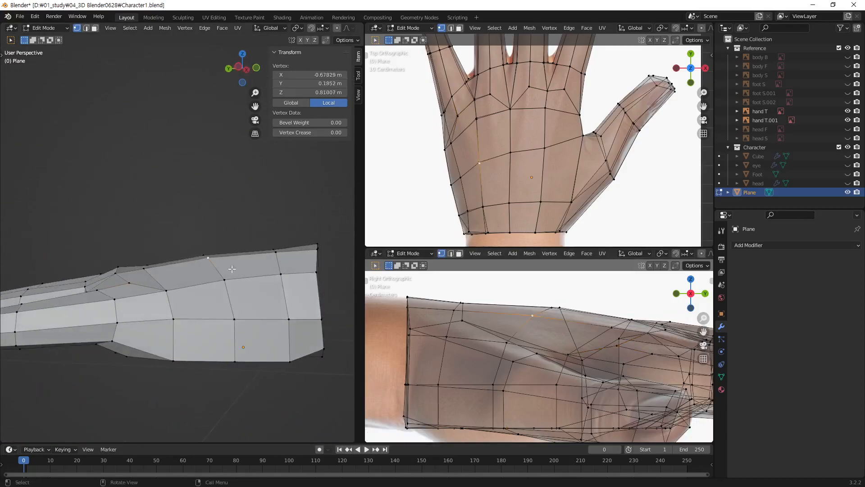
key("g")
left_click(557, 338)
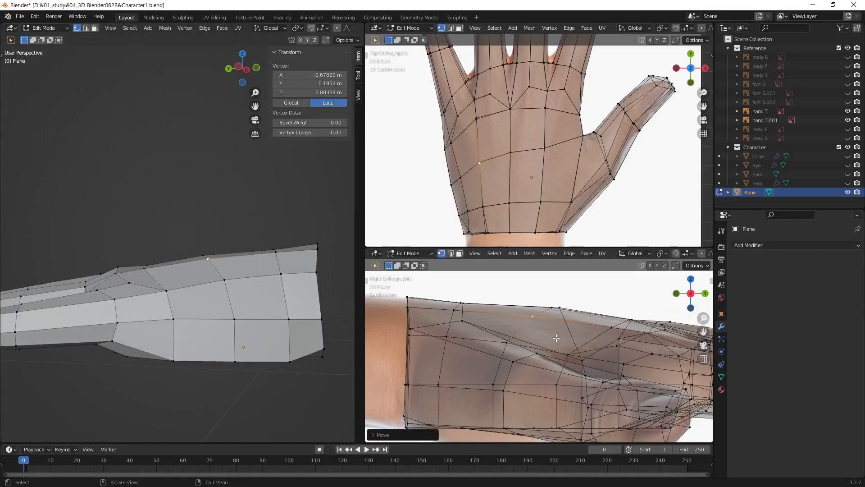
Step: Adjust the index-side row on the back of the hand, setting the mid-hand vertex to Z 0.854 m and the next to about Z 0.778 m
middle_click_drag(118, 267, 342, 283)
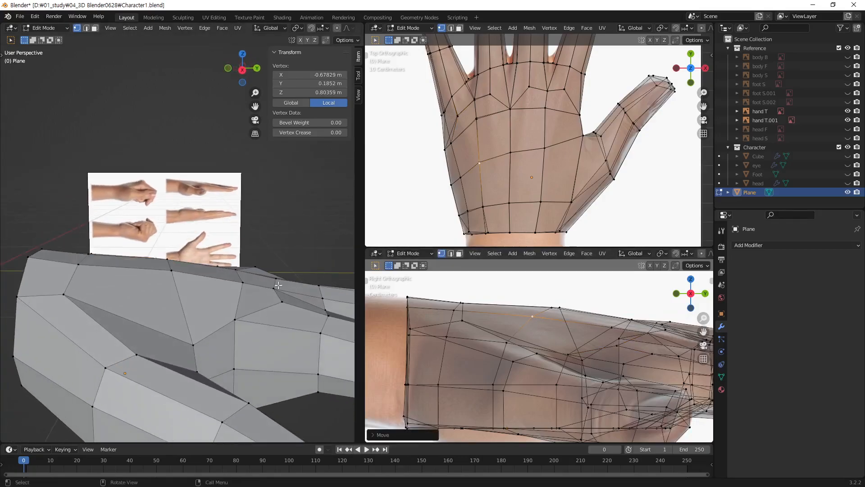
middle_click_drag(177, 294, 193, 290)
left_click(90, 268)
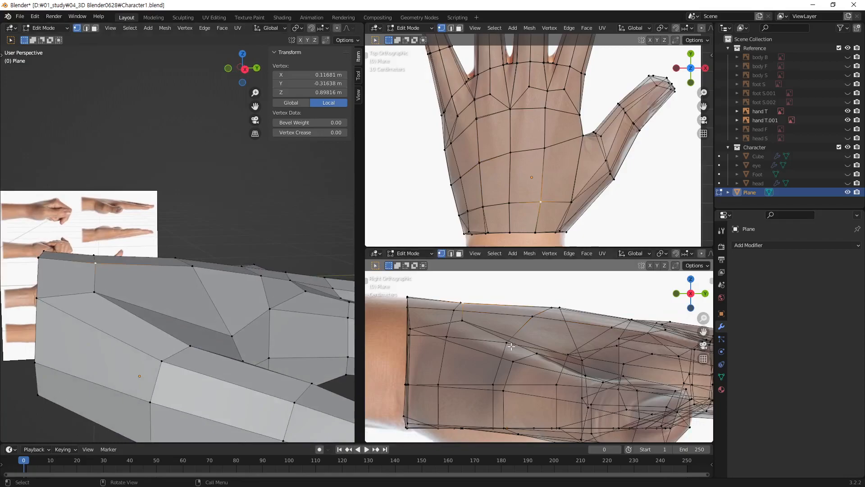
left_click(194, 268)
key("g")
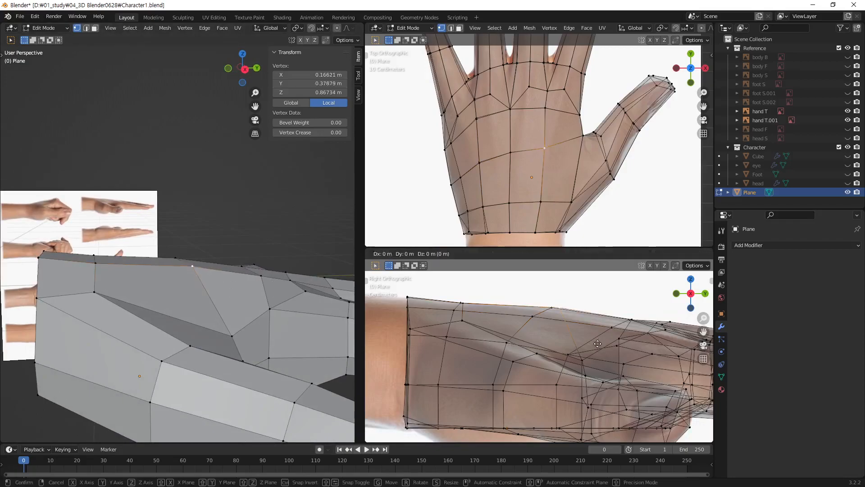
left_click(597, 344)
middle_click_drag(295, 311, 238, 285)
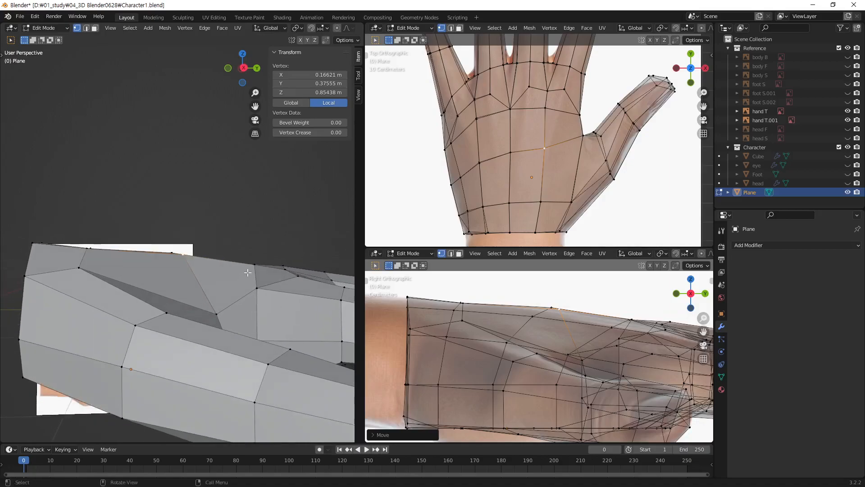
left_click(466, 321)
key("g")
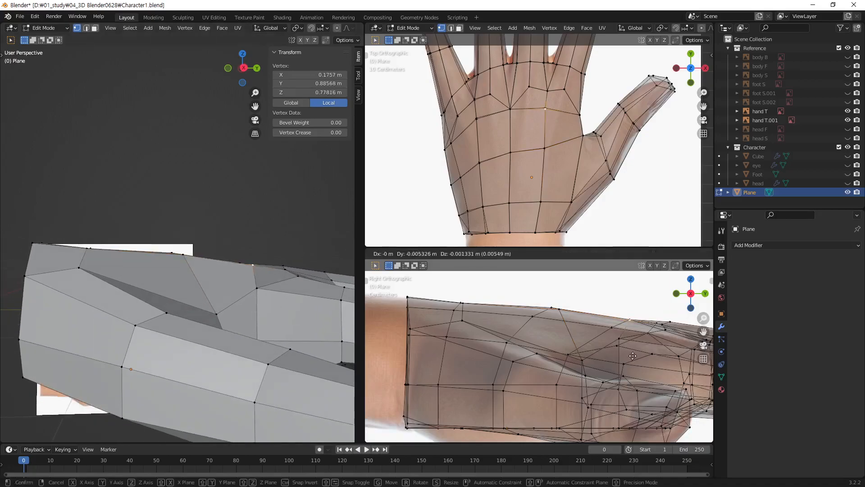
left_click(632, 356)
Step: Nudge the thumb-side vertex near the wrist and raise the upper thumb web vertex to about Y 0.518, Z 0.659 m
left_click(77, 267)
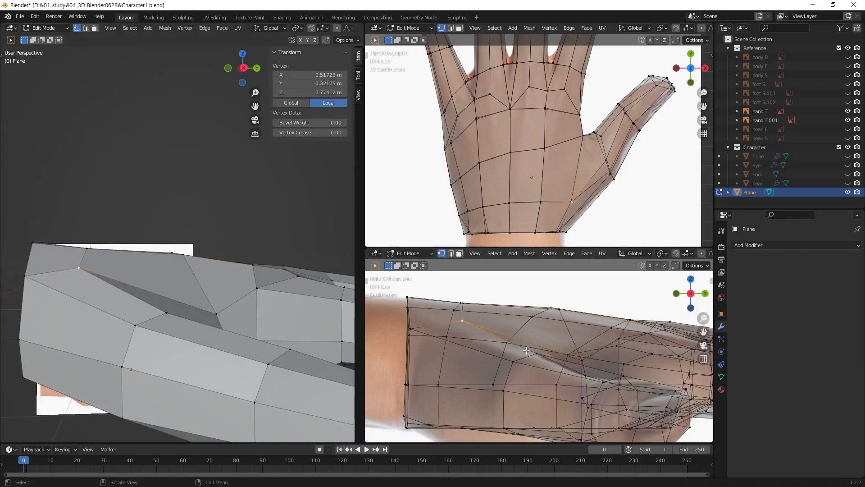
key("g")
left_click(531, 356)
middle_click_drag(273, 352, 179, 304)
left_click(179, 304)
key("g")
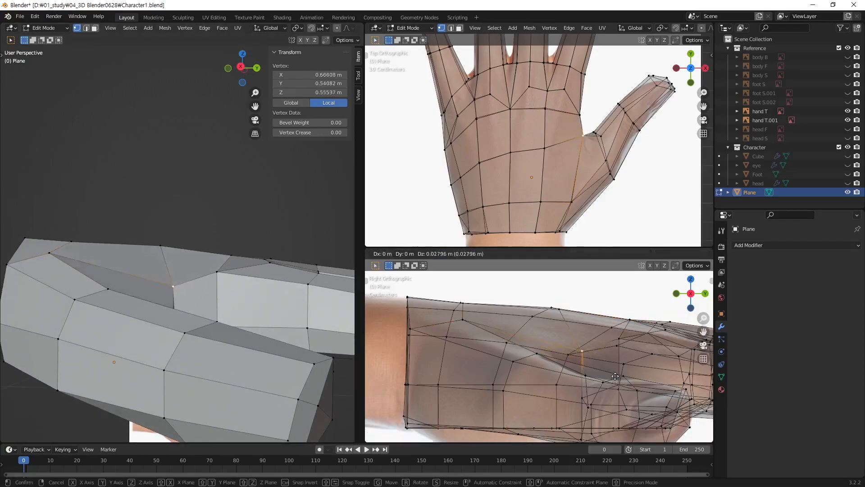
left_click(612, 362)
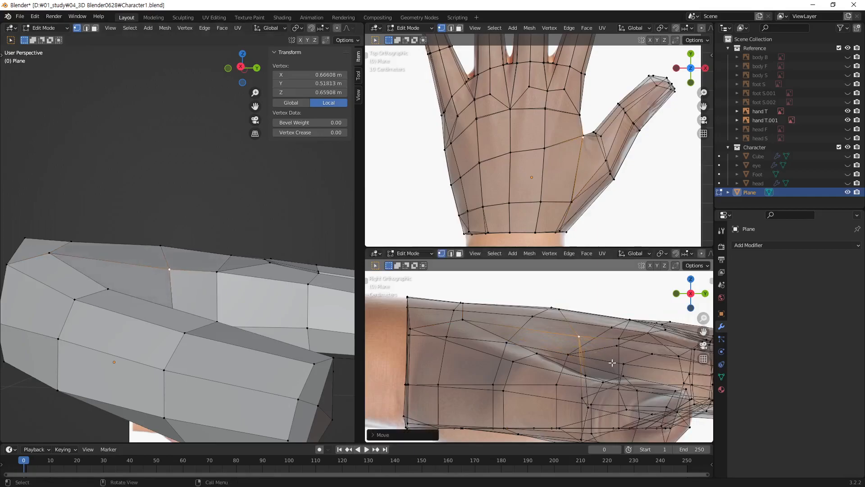
Step: Lower the outer vertex below the index knuckle to Z 0.619 m and move it inward in the top view to X 0.543, Y 0.828 m
left_click(619, 344)
key("g")
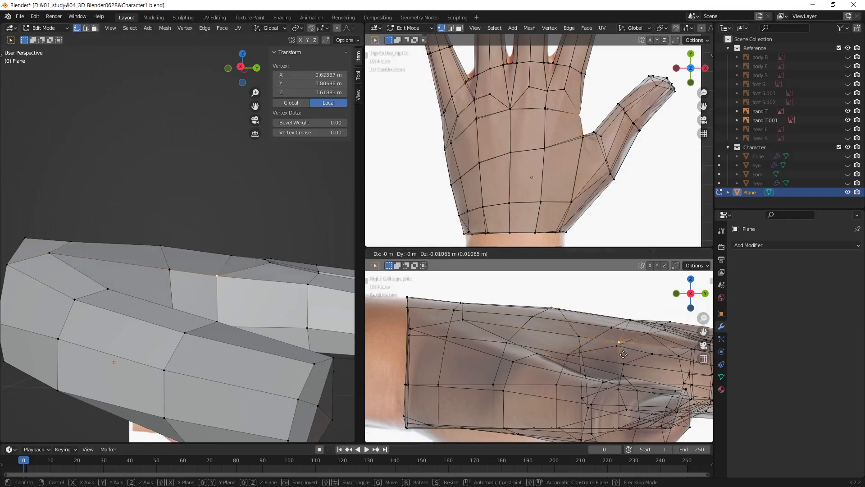
left_click(624, 355)
middle_click_drag(315, 307, 135, 347, "shift")
scroll(584, 152, "up", 3)
scroll(585, 152, "down", 2)
scroll(555, 186, "up", 3)
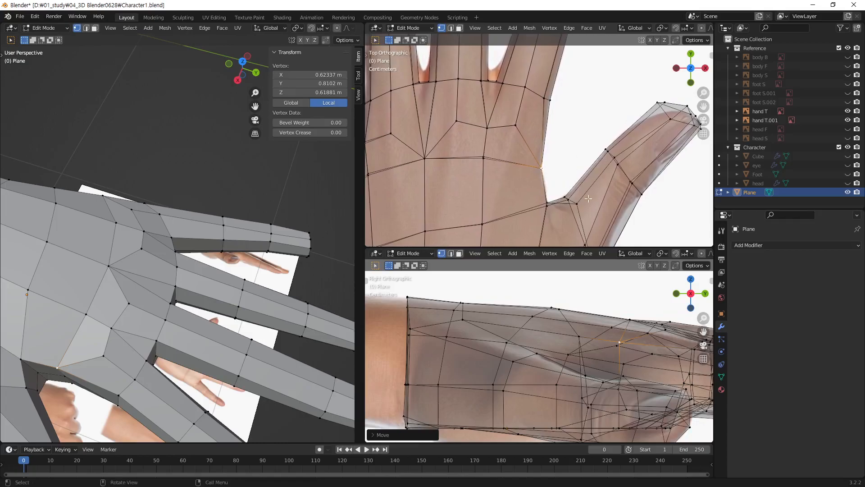
key("g")
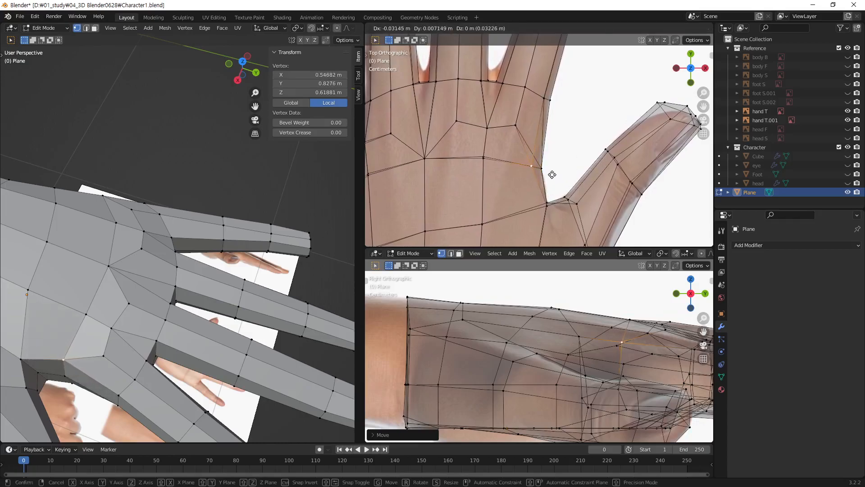
left_click(552, 174)
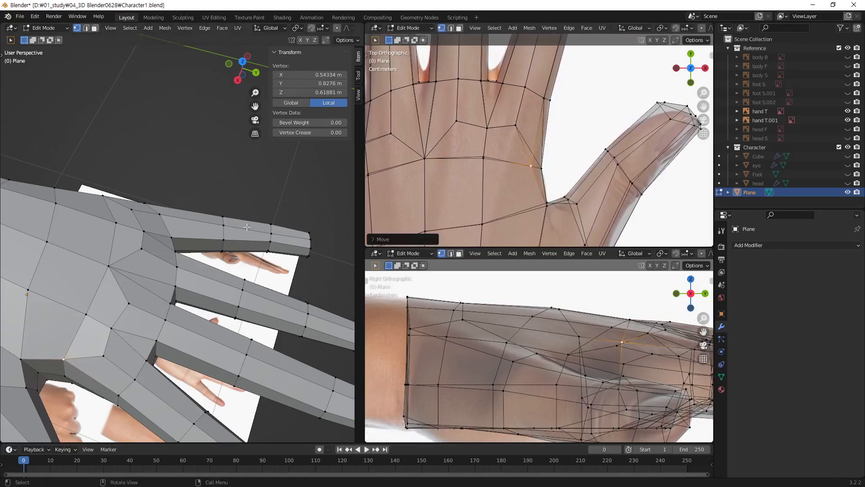
Step: Move the upper thumb web vertex inward and toward the wrist in the top view, to X 0.642, Y 0.414 m
middle_click_drag(124, 323, 172, 270, "shift")
left_click(173, 314)
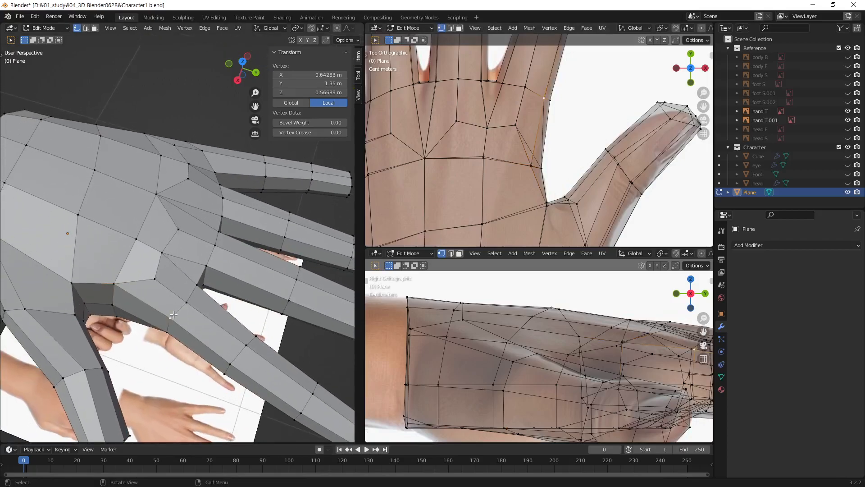
left_click(108, 278)
left_click(78, 277)
middle_click_drag(569, 224, 551, 201, "shift")
key("g")
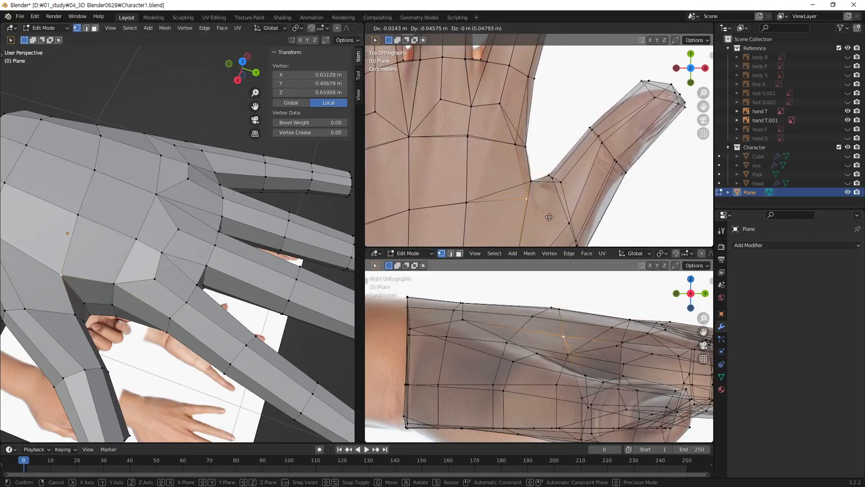
left_click(551, 216)
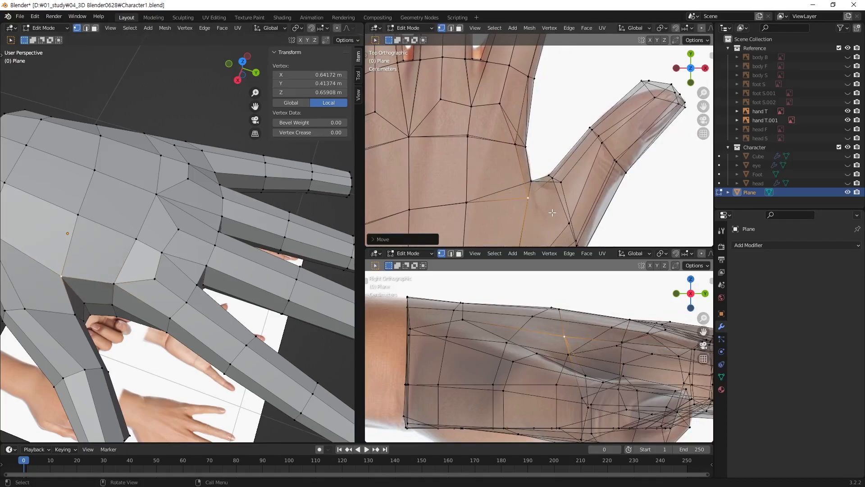
Step: Move the lower thumb web vertex inward and toward the wrist in the top view, to about X 0.851, Y 0.478 m
key("g")
right_click(553, 213)
left_click(562, 185)
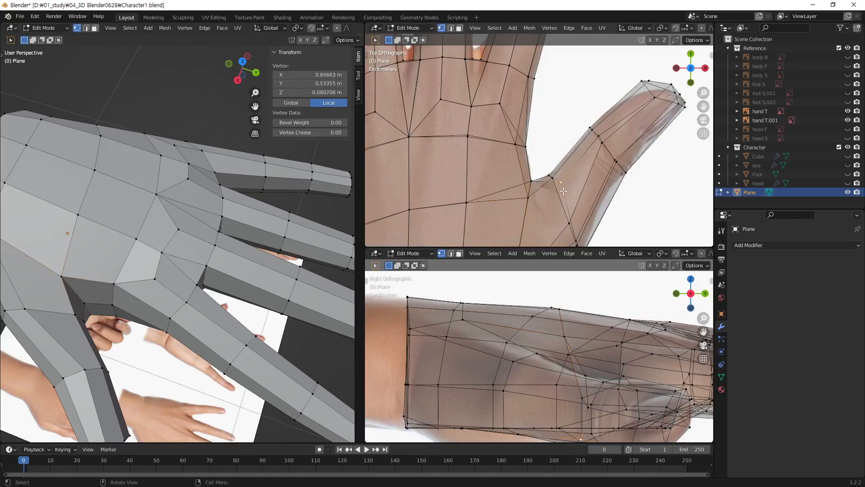
key("g")
left_click(558, 200)
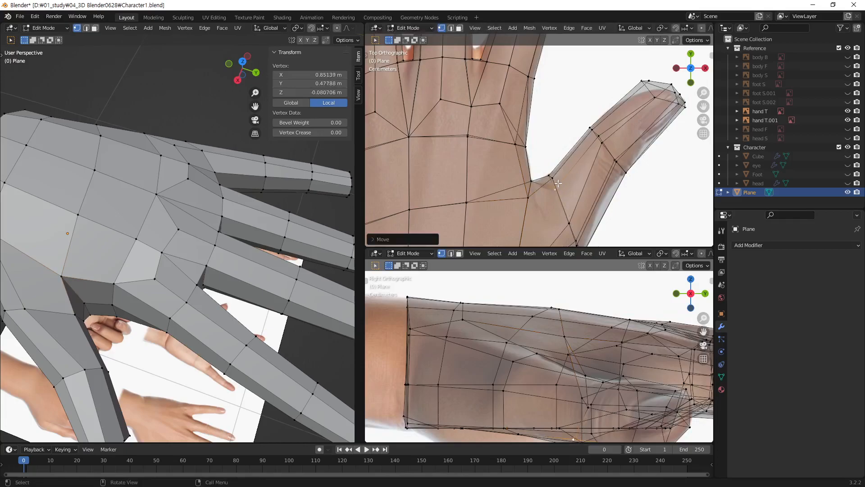
Step: Try to nudge the lower thumb web vertex slightly further inward in the top view, then undo the move
left_click(558, 184)
key("g")
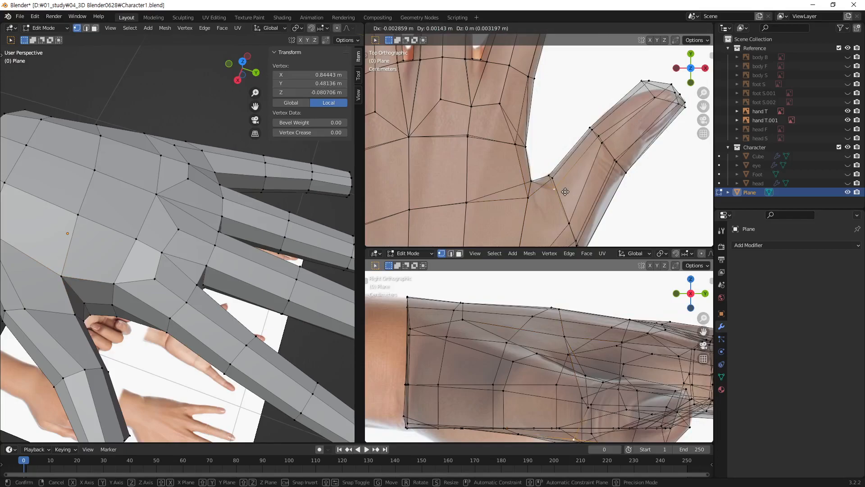
left_click(566, 191)
key("ctrl+z")
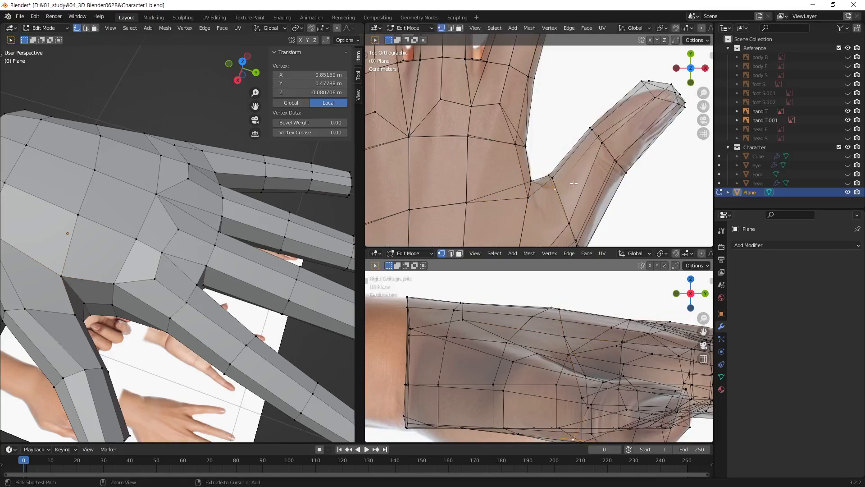
Step: Move the middle thumb web vertex toward the wrist in the top view, to about X 0.840, Y 0.500 m
left_click(553, 181)
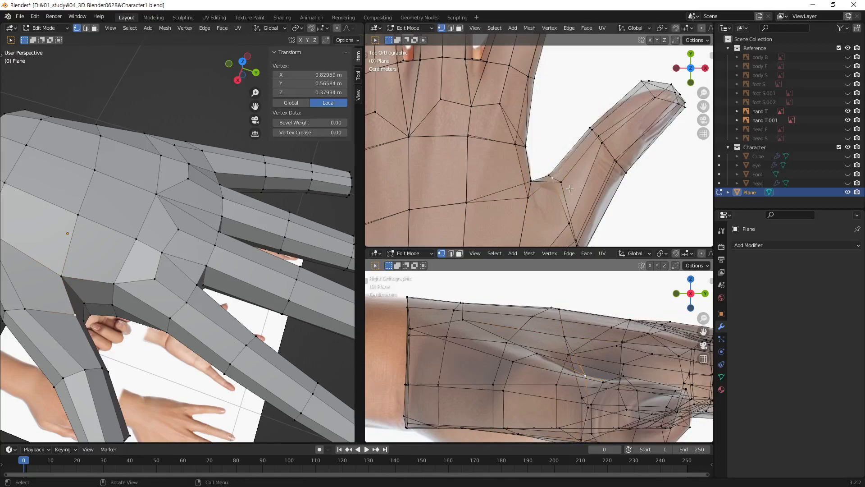
key("g")
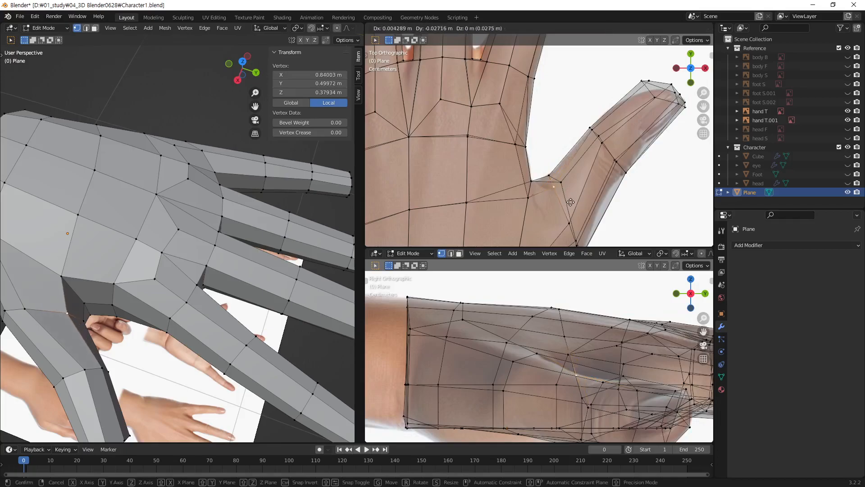
left_click(572, 203)
left_click(549, 133)
Step: Move the outer vertex below the index knuckle to about X 0.516, Y 0.835 m and the upper thumb web vertex to X 0.624, Y 0.386 m
middle_click_drag(541, 220, 563, 195, "shift")
middle_click_drag(186, 328, 260, 277)
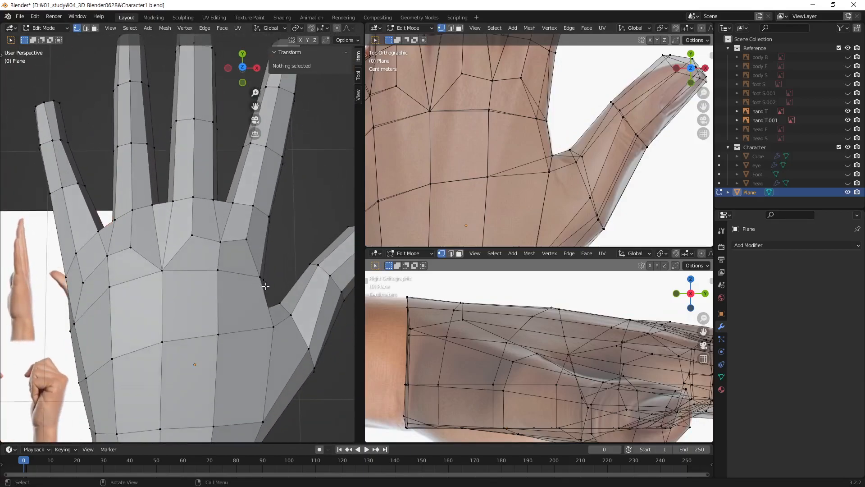
left_click(259, 278)
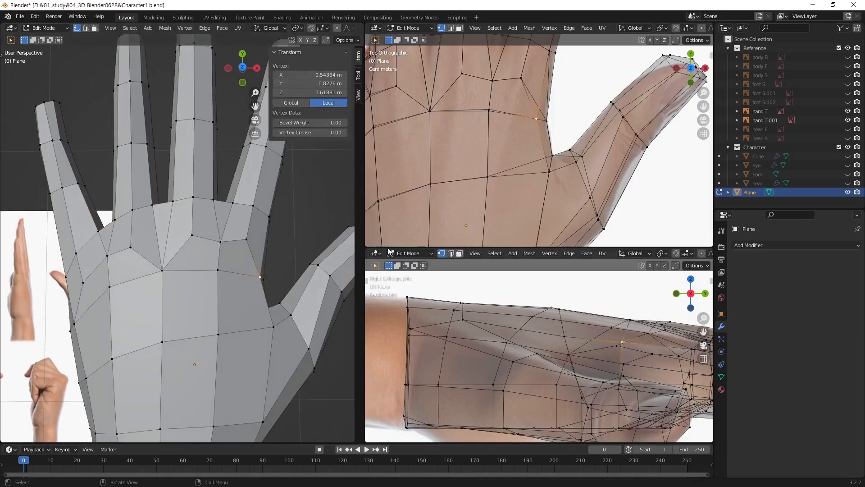
middle_click_drag(550, 127, 533, 165, "shift")
key("g")
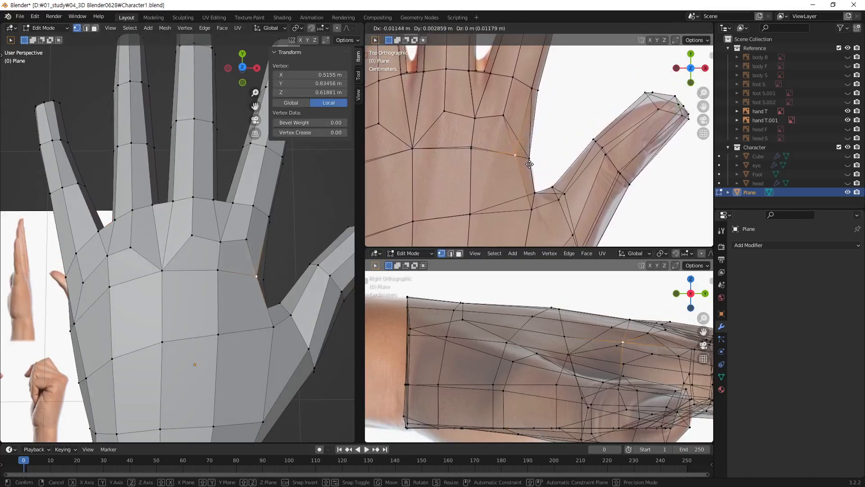
left_click(530, 164)
left_click(530, 212)
key("g")
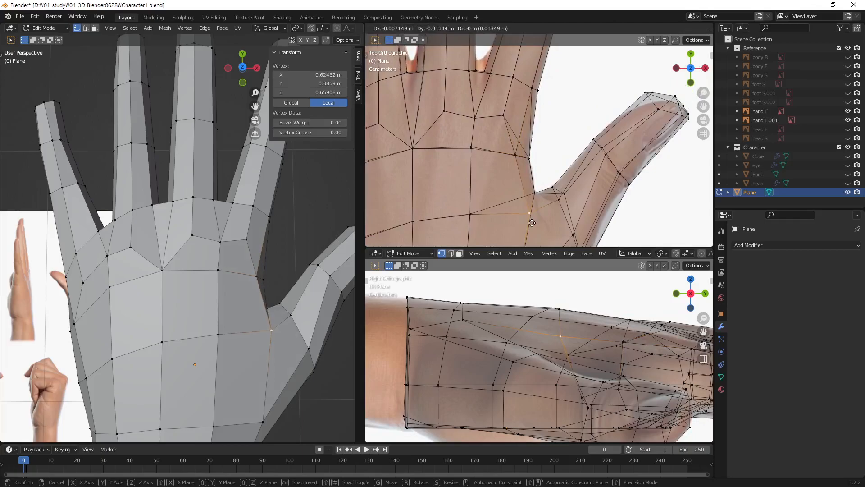
left_click(532, 222)
Step: Lower the ring-side knuckle vertex on the back of the hand to Z 0.737 m in the side view
middle_click_drag(273, 291, 107, 215)
scroll(107, 215, "down", 2)
left_click(85, 316)
middle_click_drag(86, 316, 94, 291)
scroll(135, 257, "up", 2)
middle_click_drag(185, 225, 33, 222)
left_click(187, 207)
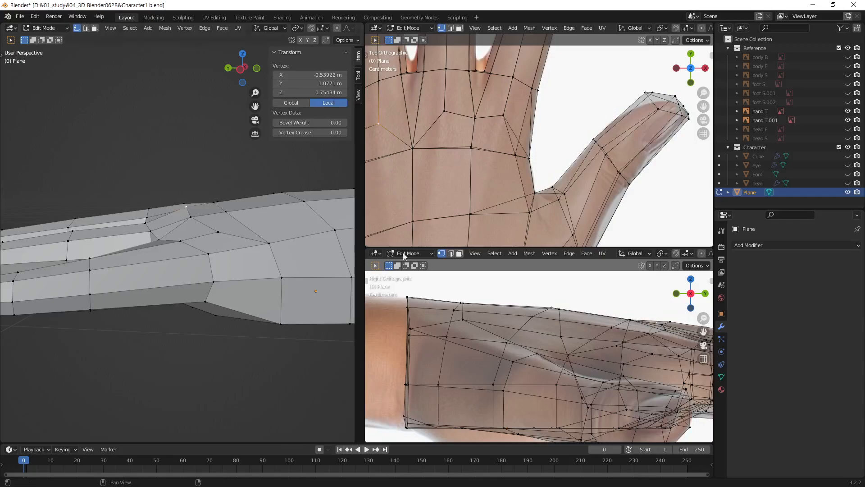
middle_click_drag(679, 347, 629, 347, "shift")
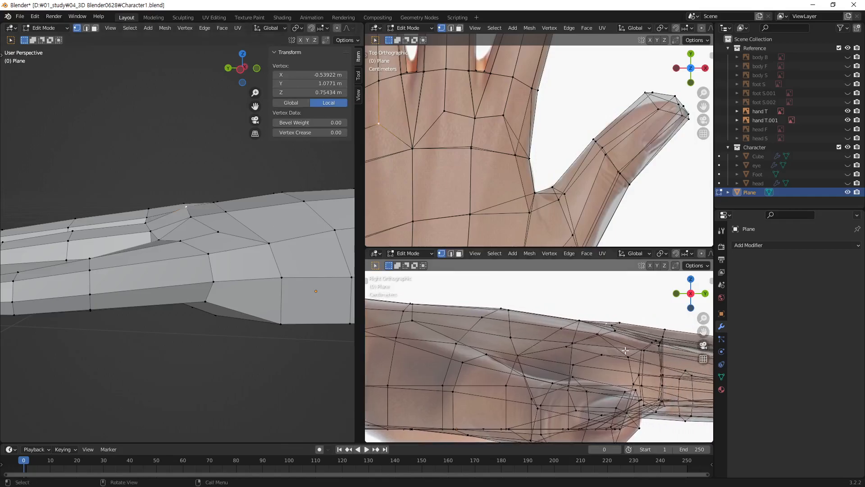
key("g")
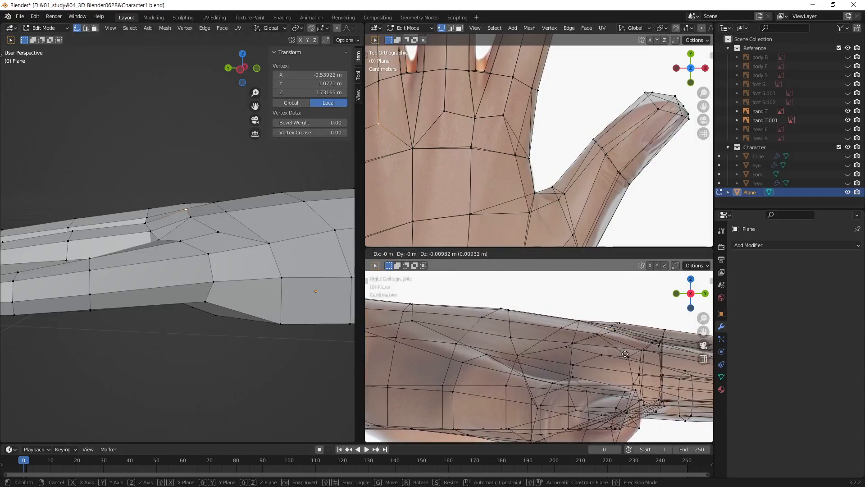
left_click(627, 347)
Step: Raise the upper vertex at the ring finger's base, next to the middle finger, slightly in the perspective view
middle_click_drag(230, 319, 306, 282)
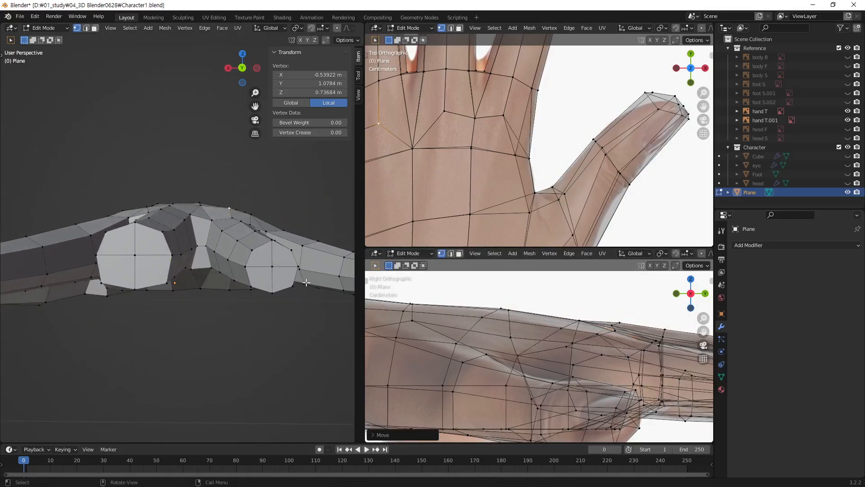
left_click(212, 219)
key("g")
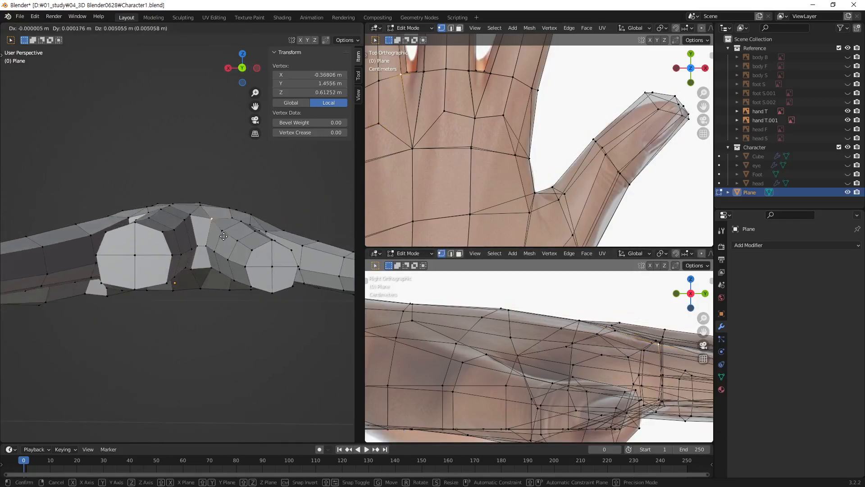
left_click(225, 233)
left_click(265, 179)
Step: Move the upper thumb-side vertex of the wrist opening inward in the top view, to about X 0.318, Y -0.713 m
middle_click_drag(261, 216, 273, 330)
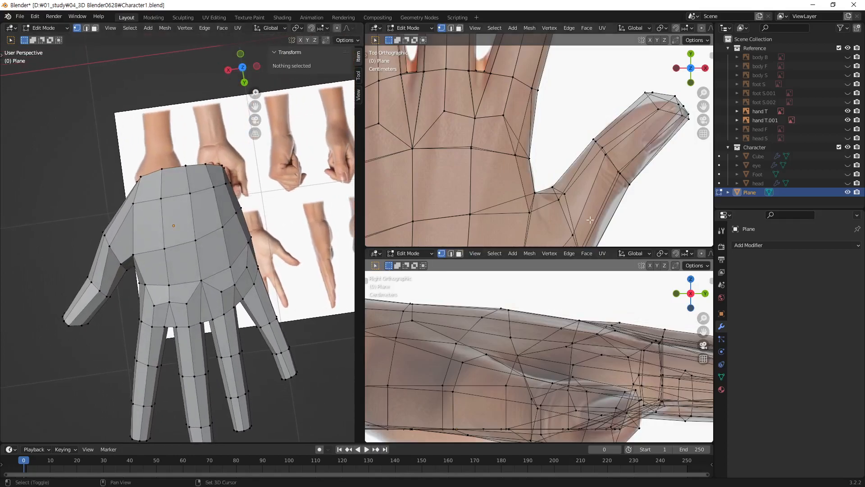
middle_click_drag(595, 241, 578, 108, "shift")
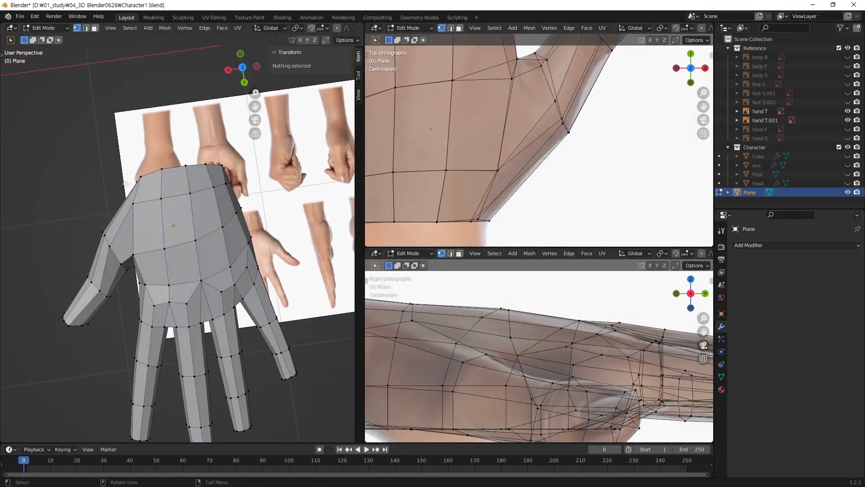
left_click(146, 177)
key("g")
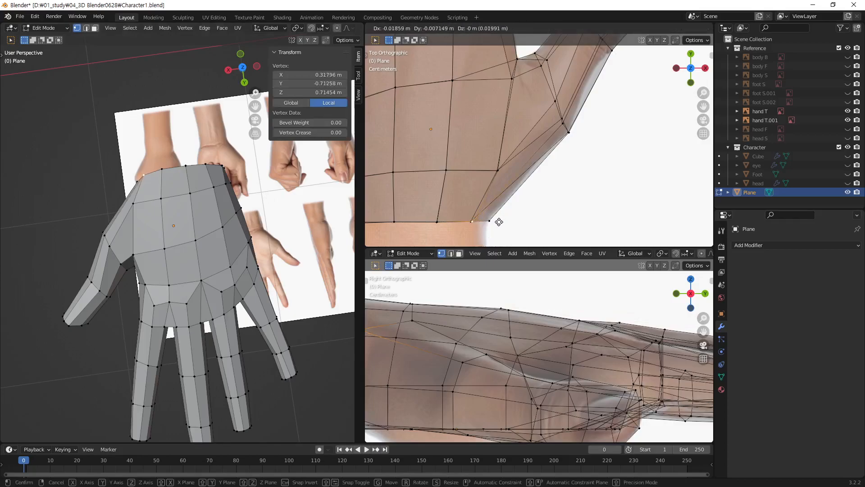
left_click(499, 222)
Step: Move the upper thumb-side vertex one row above the wrist inward in the top view, to X 0.462, Y -0.266 m
mouse_move(125, 223)
middle_mouse_down()
mouse_move(97, 214)
mouse_move(133, 210)
middle_mouse_up()
left_click(517, 180)
middle_click_drag(517, 180, 518, 198, "shift")
key("g")
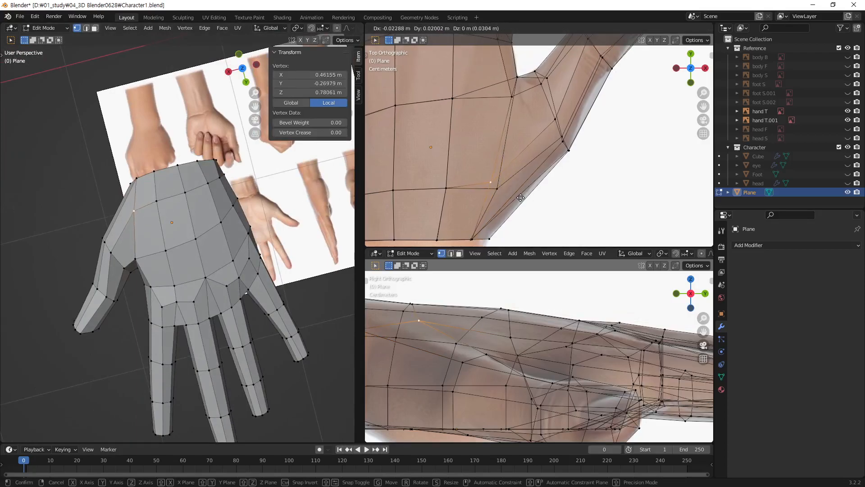
left_click(521, 197)
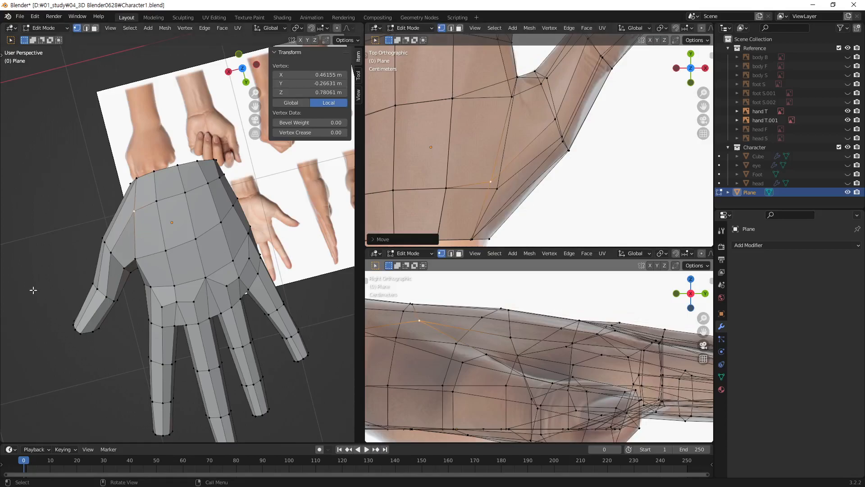
left_click(32, 268)
middle_click_drag(138, 278, 190, 324)
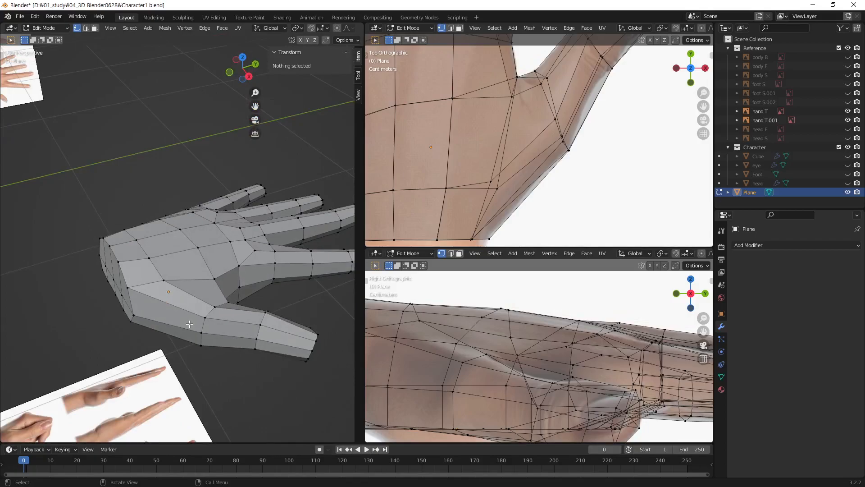
middle_click_drag(334, 269, 238, 283)
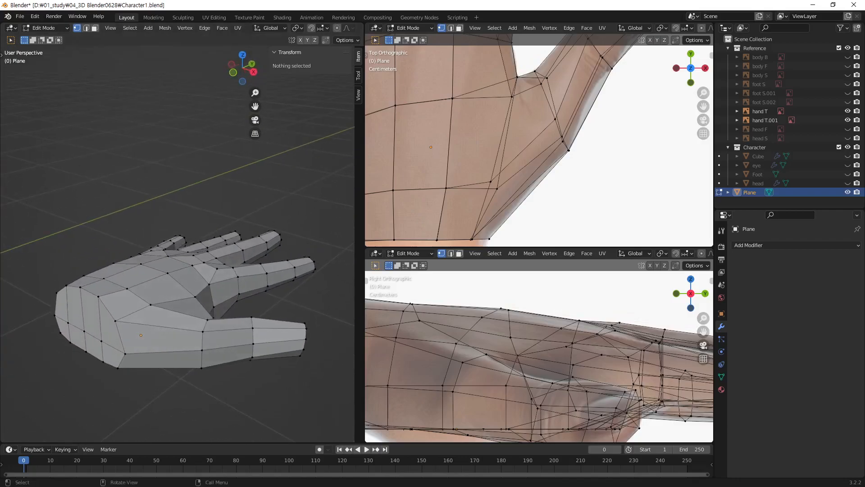